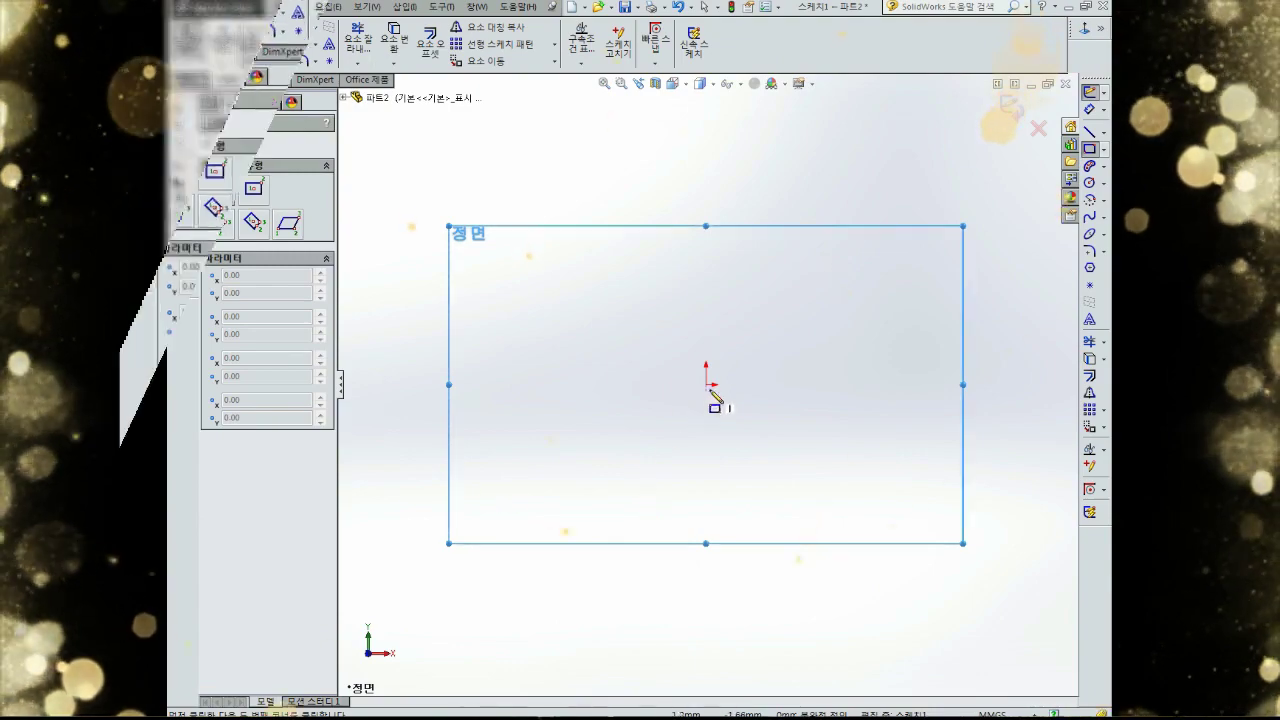
Sketch a rectangle from the origin and dimension its width and height to 10 mm each
left_click(768, 305)
right_click_drag(736, 447, 736, 383)
left_click(737, 385)
left_click(736, 447)
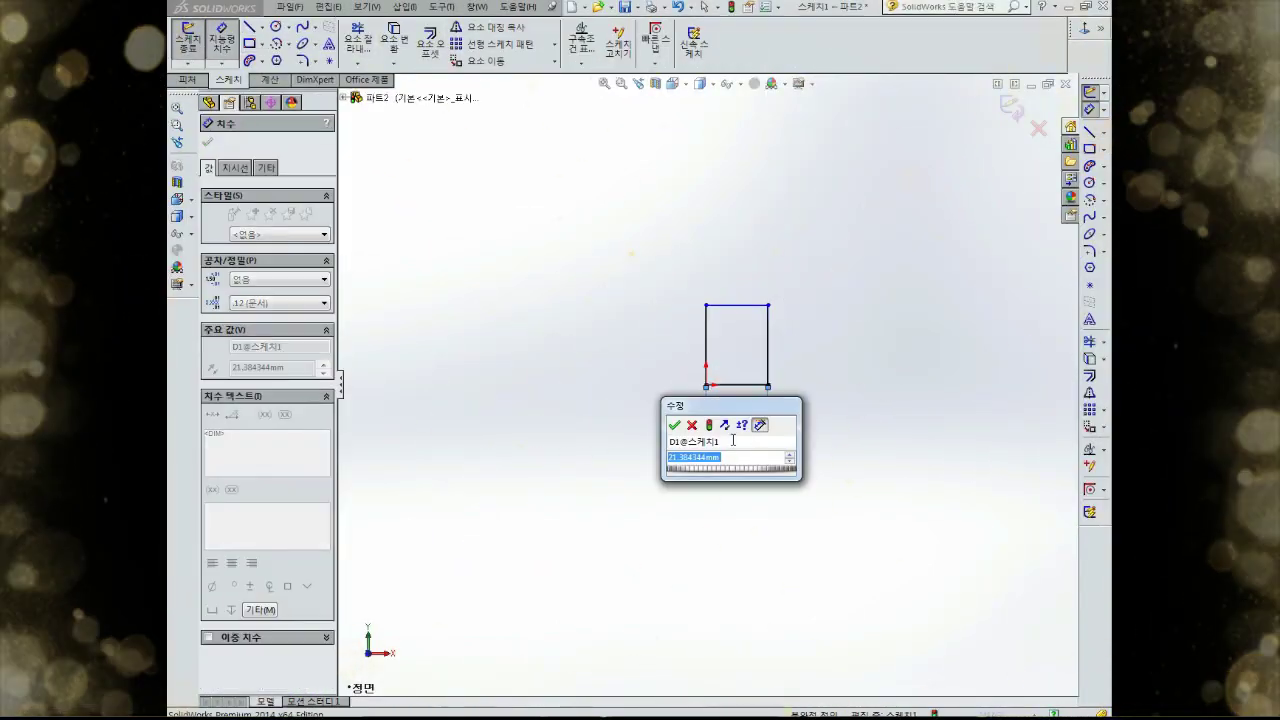
type("10")
key("Return")
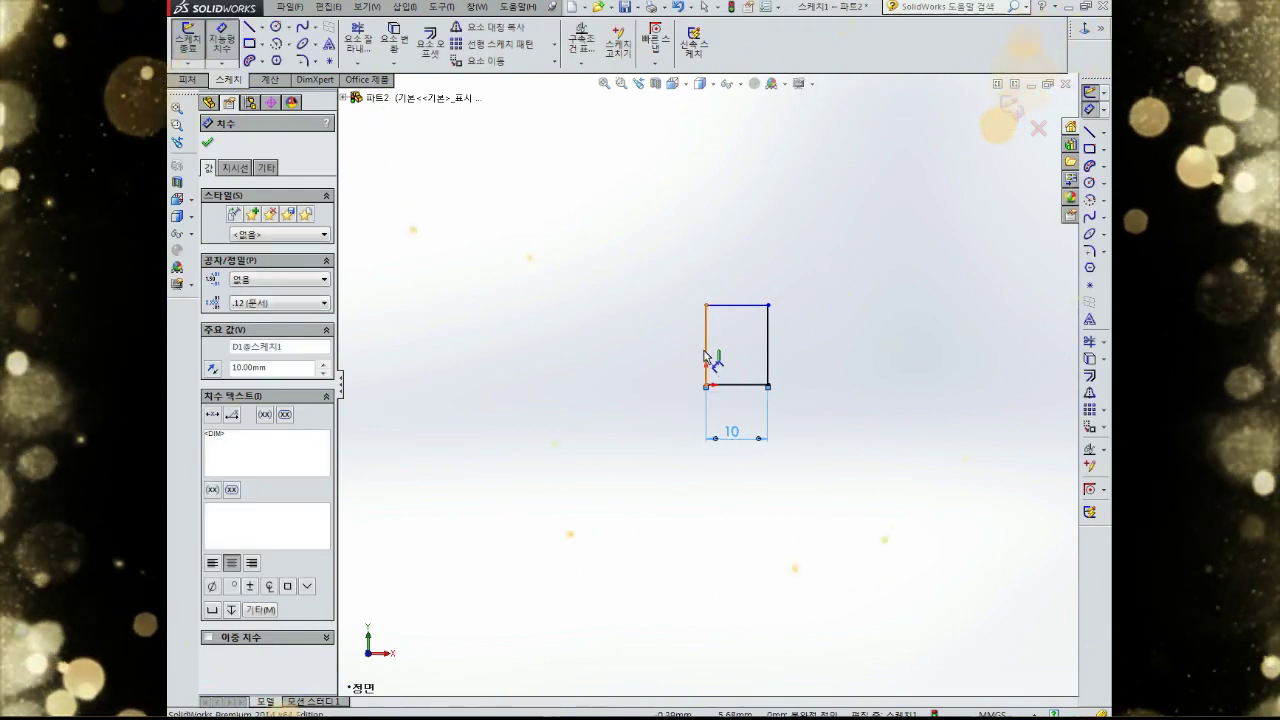
left_click(706, 352)
left_click(648, 355)
key("Return")
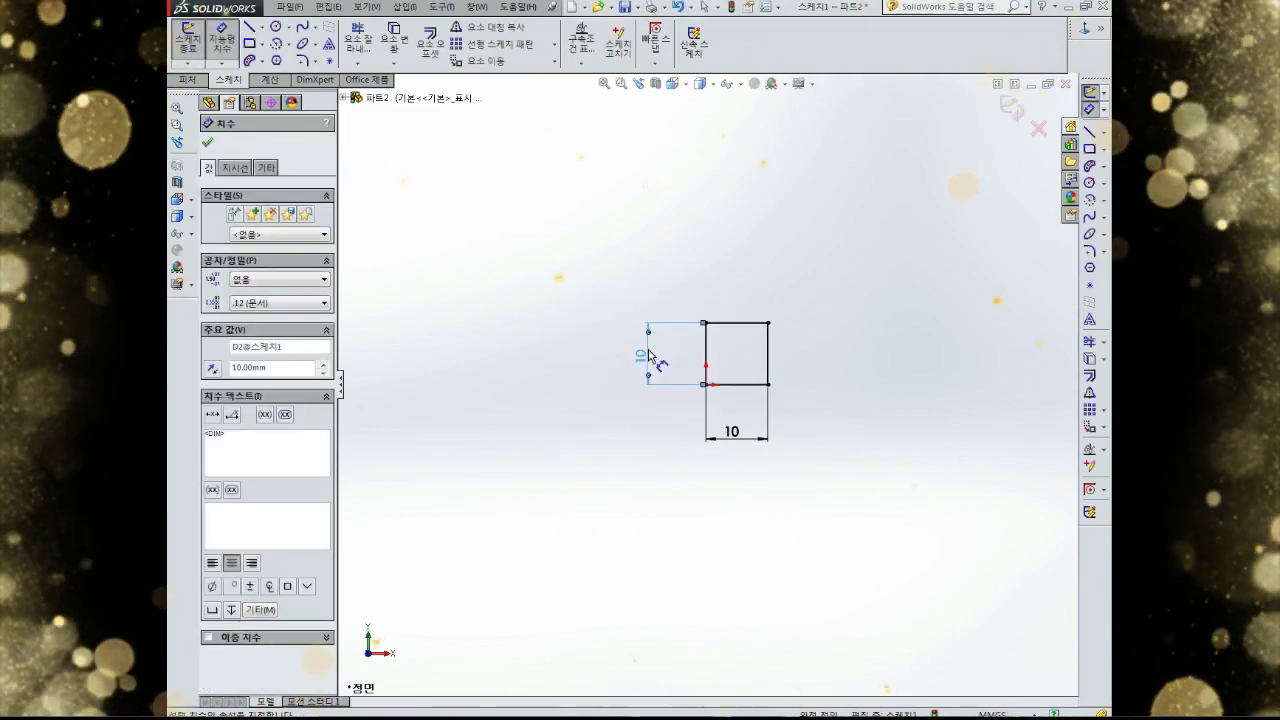
Start a linear sketch pattern with all four sides of the 10 mm square as the entities to pattern
left_click(1103, 411)
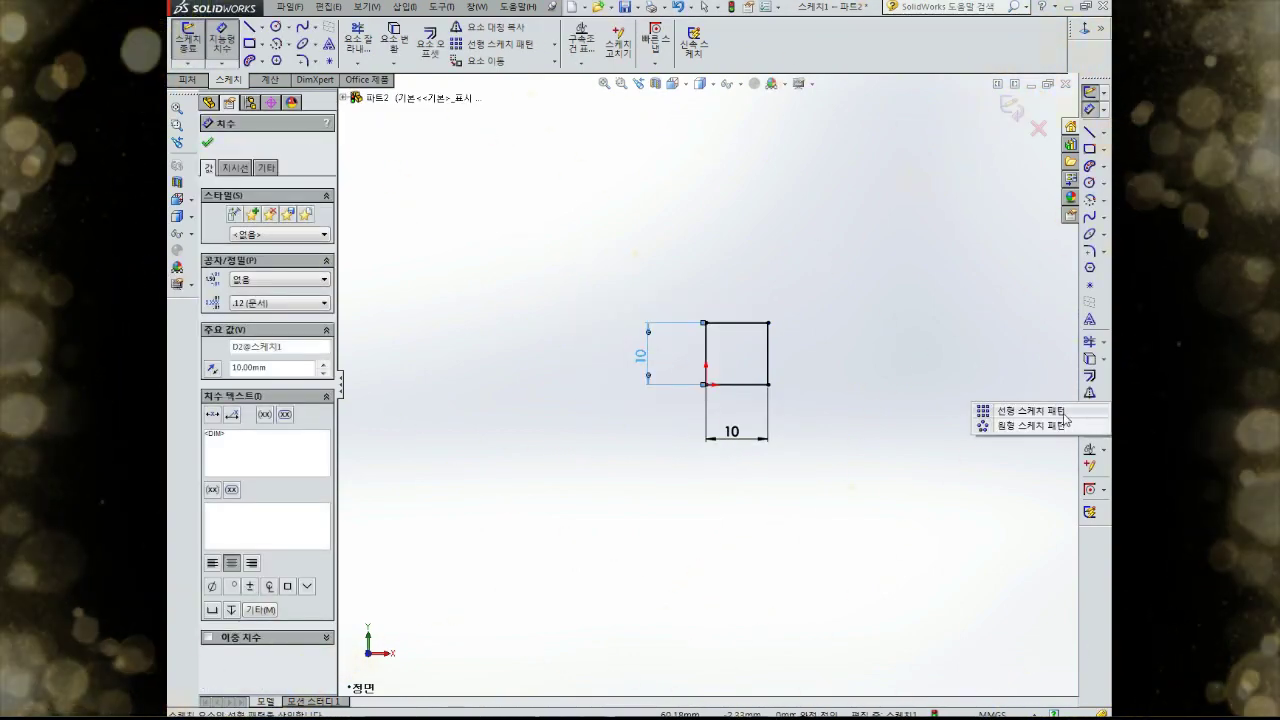
left_click(1040, 407)
left_click(768, 355)
left_click(766, 349)
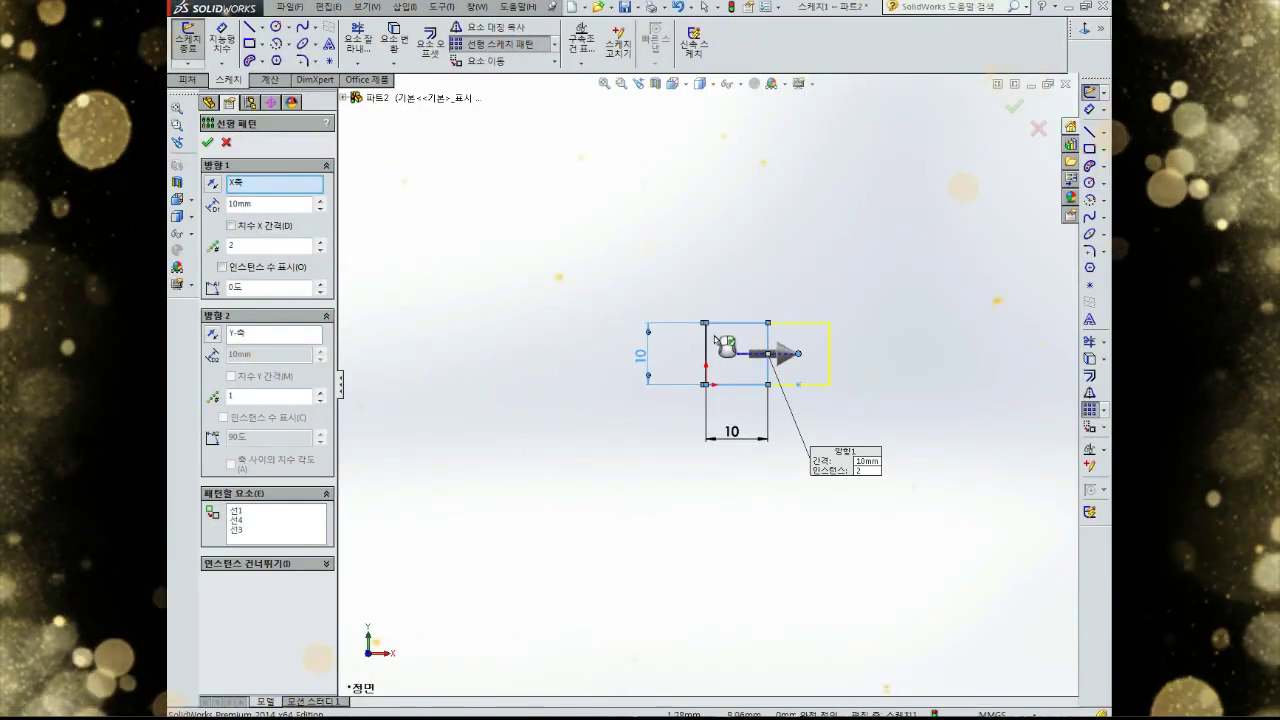
left_click(706, 340)
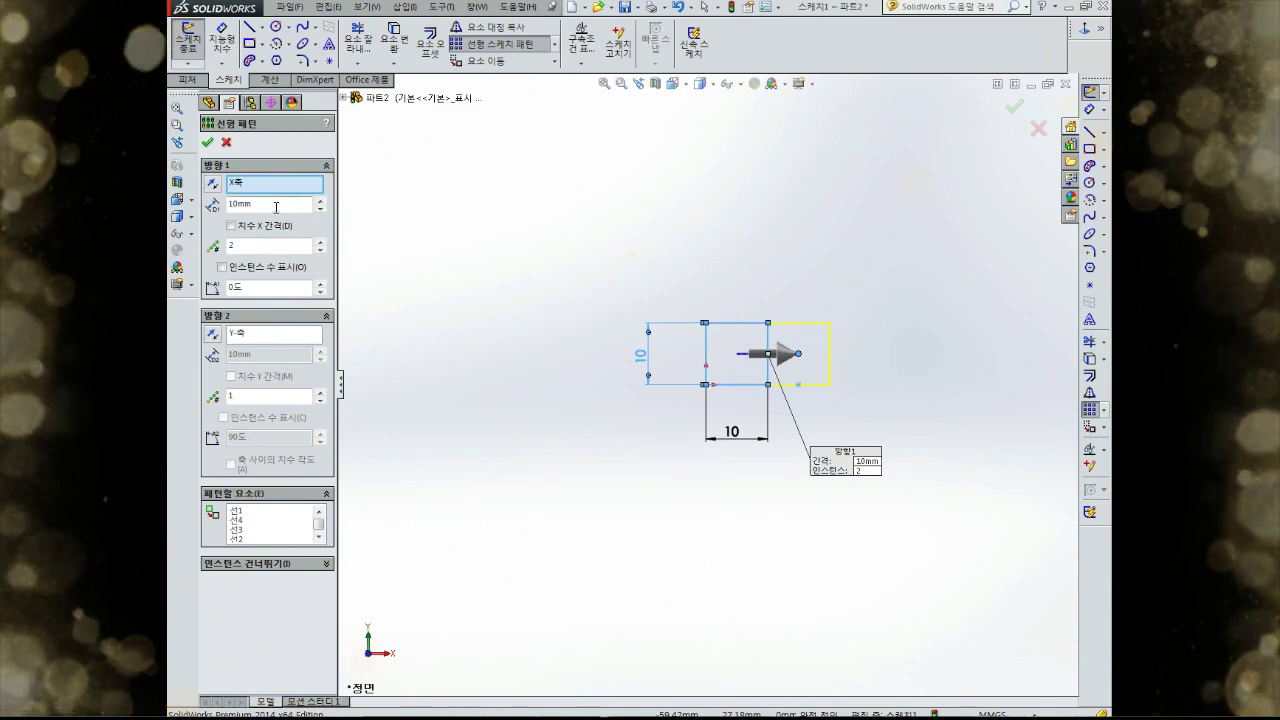
Set the pattern's X-axis direction to 15 mm spacing and 10 instances
type("15mm")
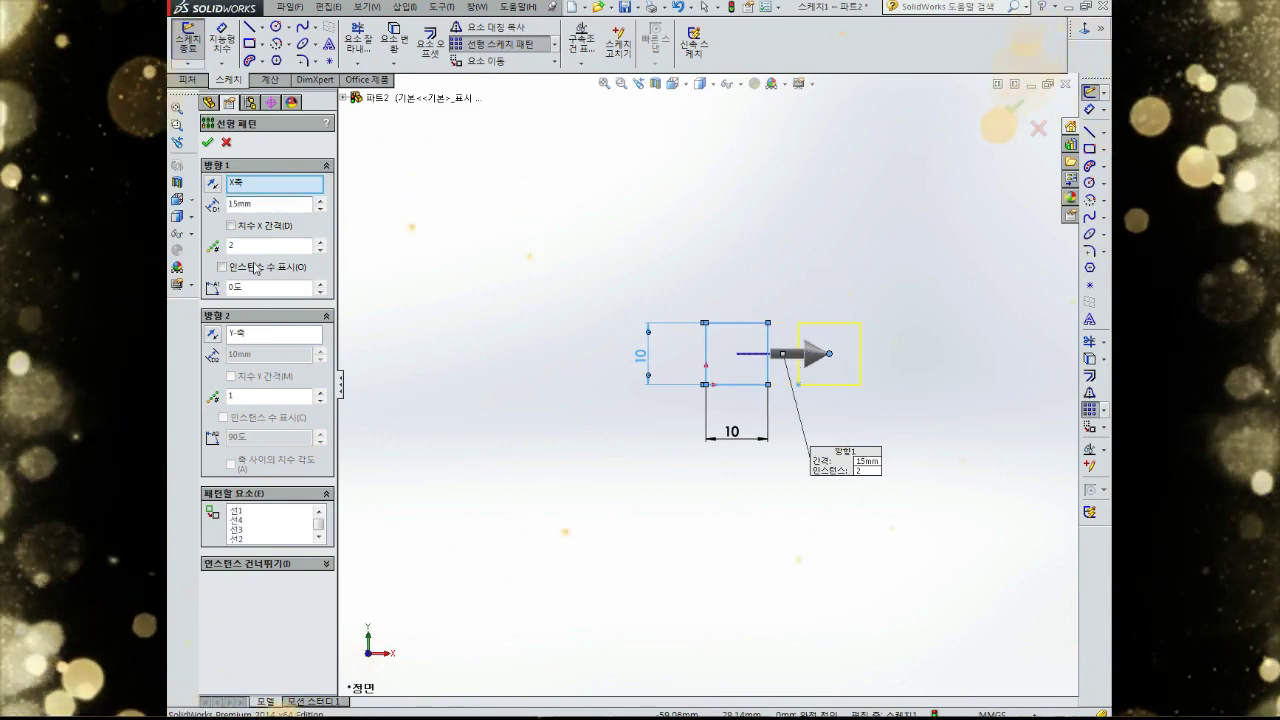
type("10")
scroll(795, 362, "down", 6)
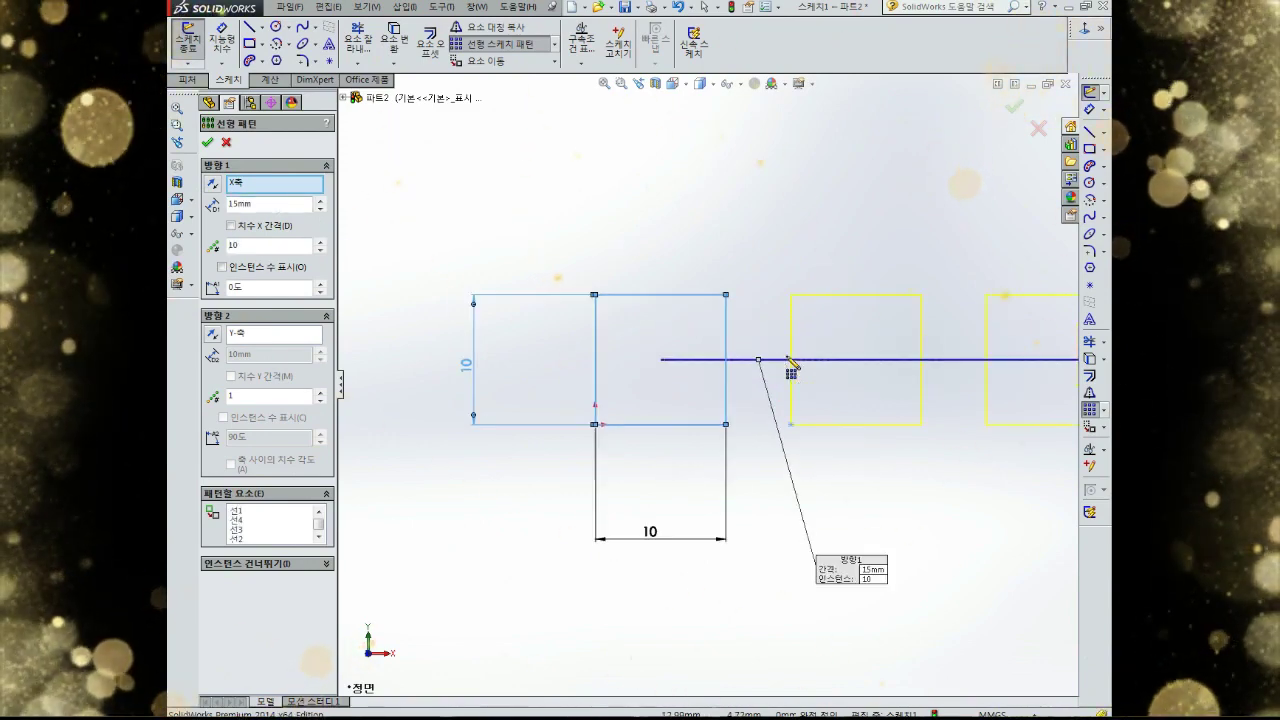
scroll(920, 388, "up", 8)
scroll(911, 409, "up", 6)
scroll(491, 337, "down", 4)
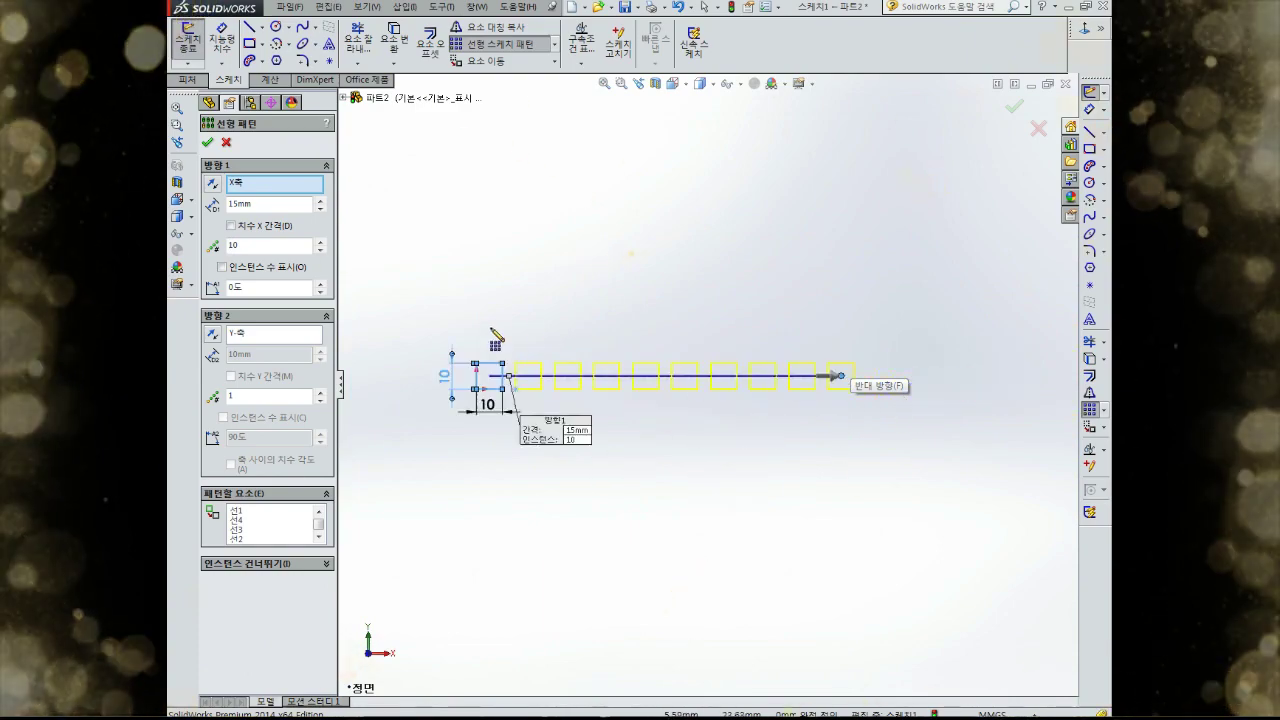
scroll(523, 343, "up", 2)
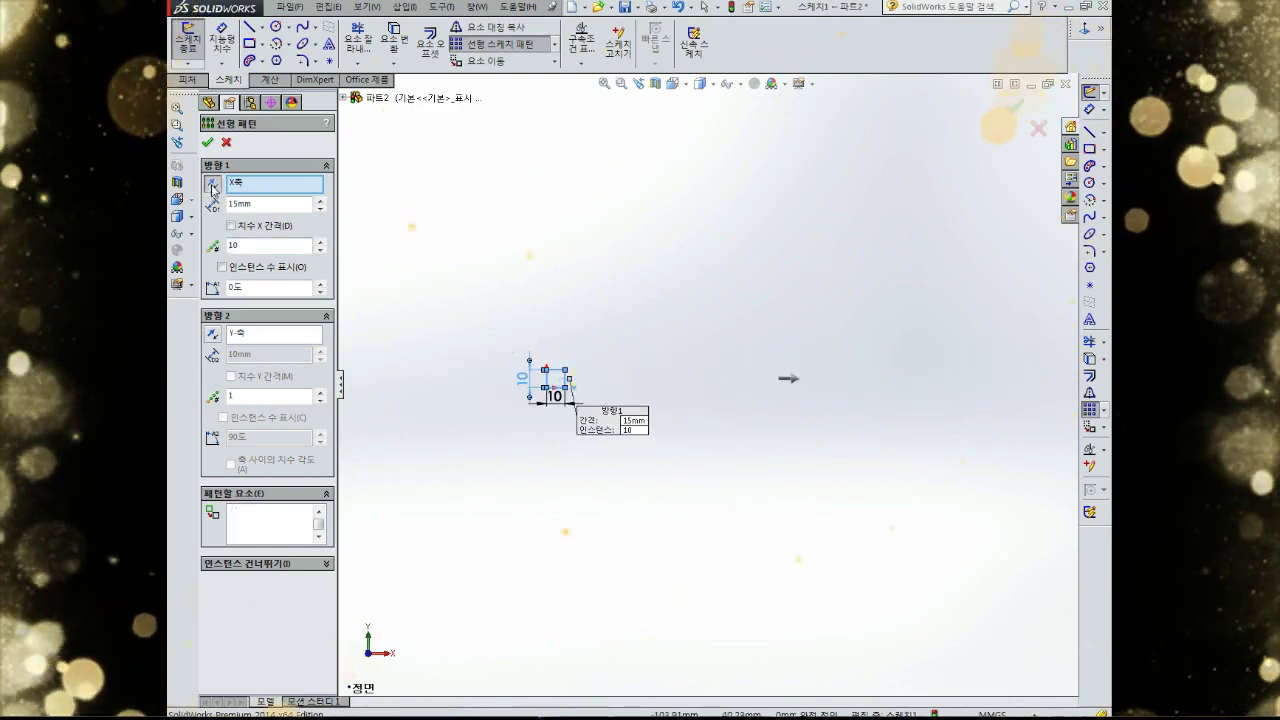
Reverse the pattern's X-axis direction and switch it back to the original side
left_click(212, 185)
left_click(212, 185)
left_click(212, 187)
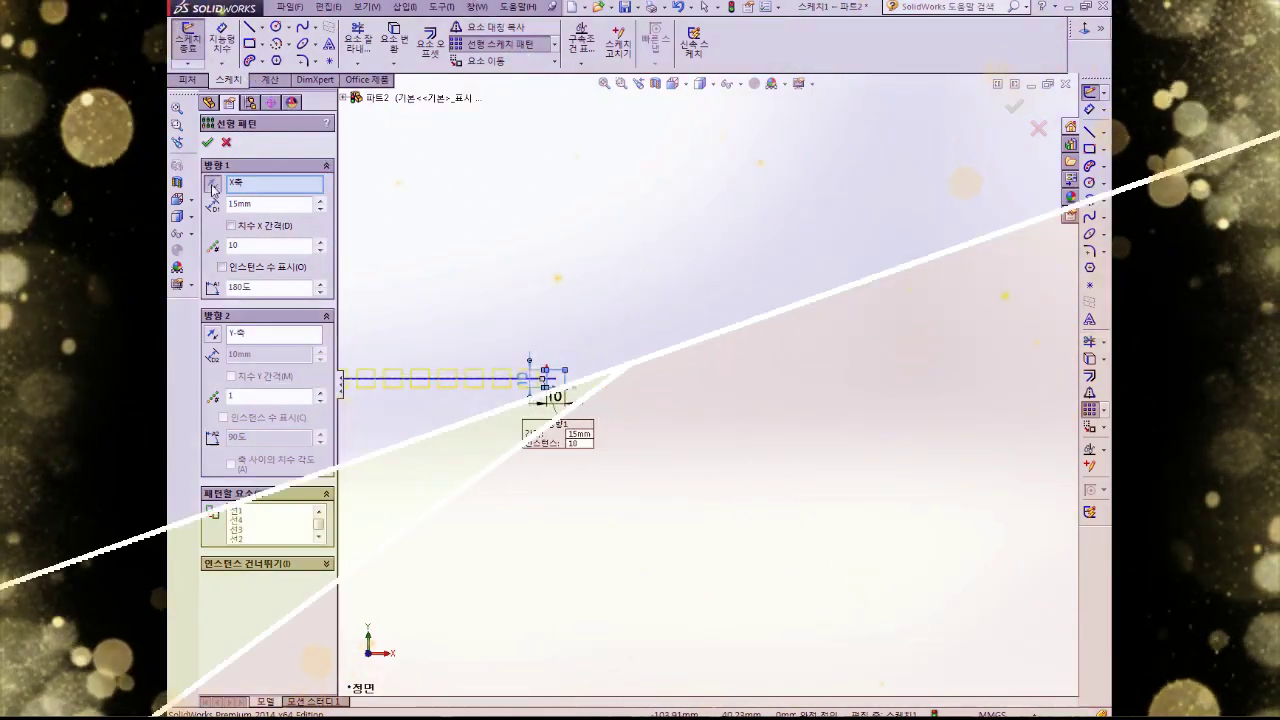
left_click(212, 187)
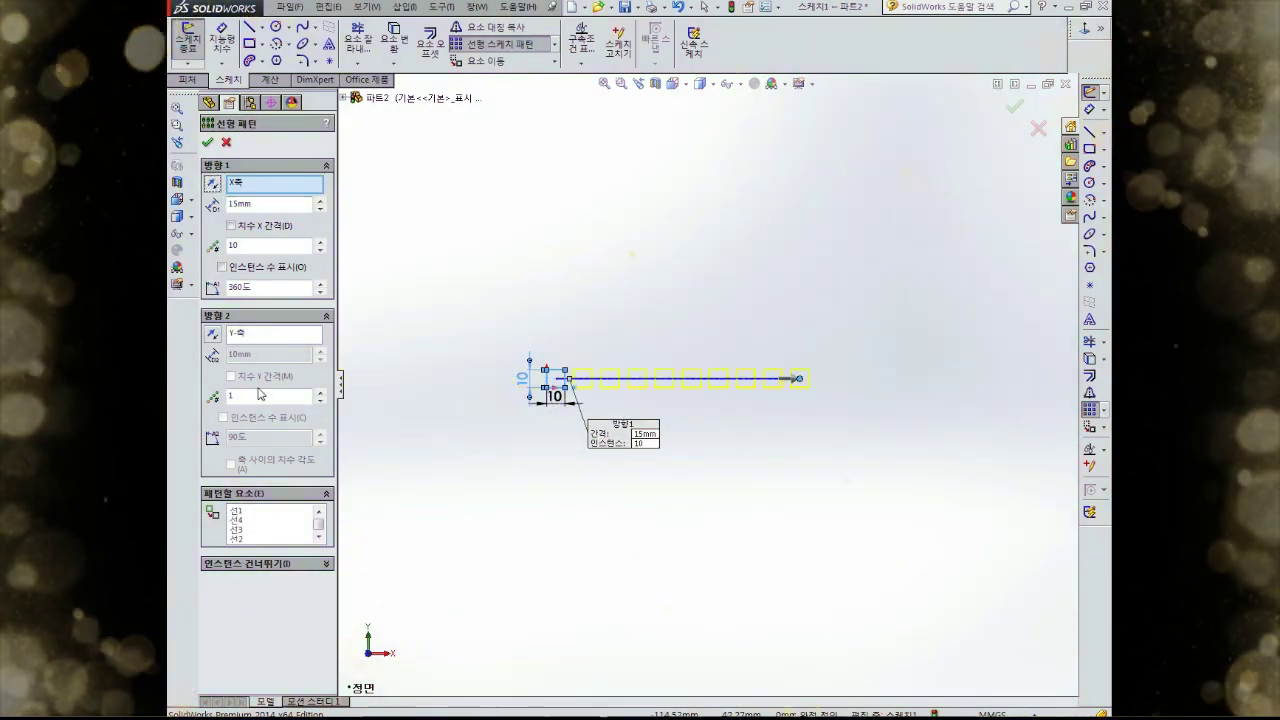
Set the pattern's Y-axis direction to 10 instances with 15 mm spacing, extending upward, and finish the pattern
type("0")
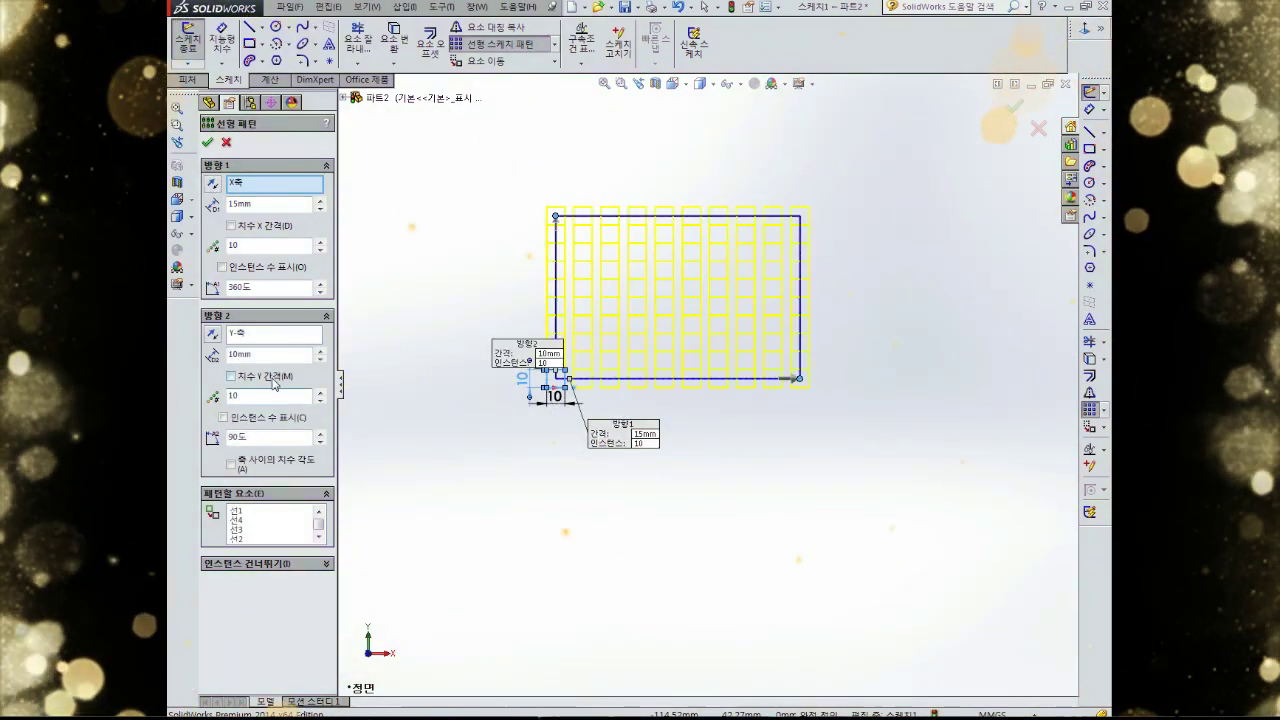
type("15")
key("Return")
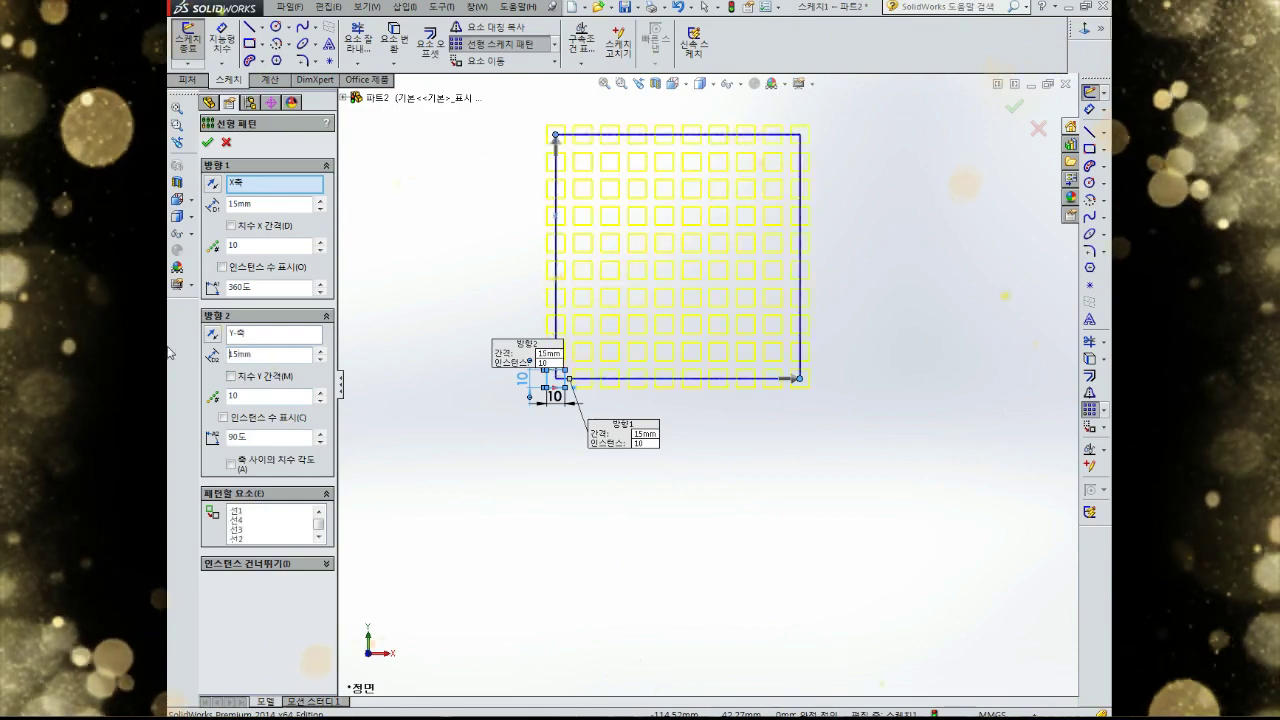
left_click(211, 333)
left_click(211, 333)
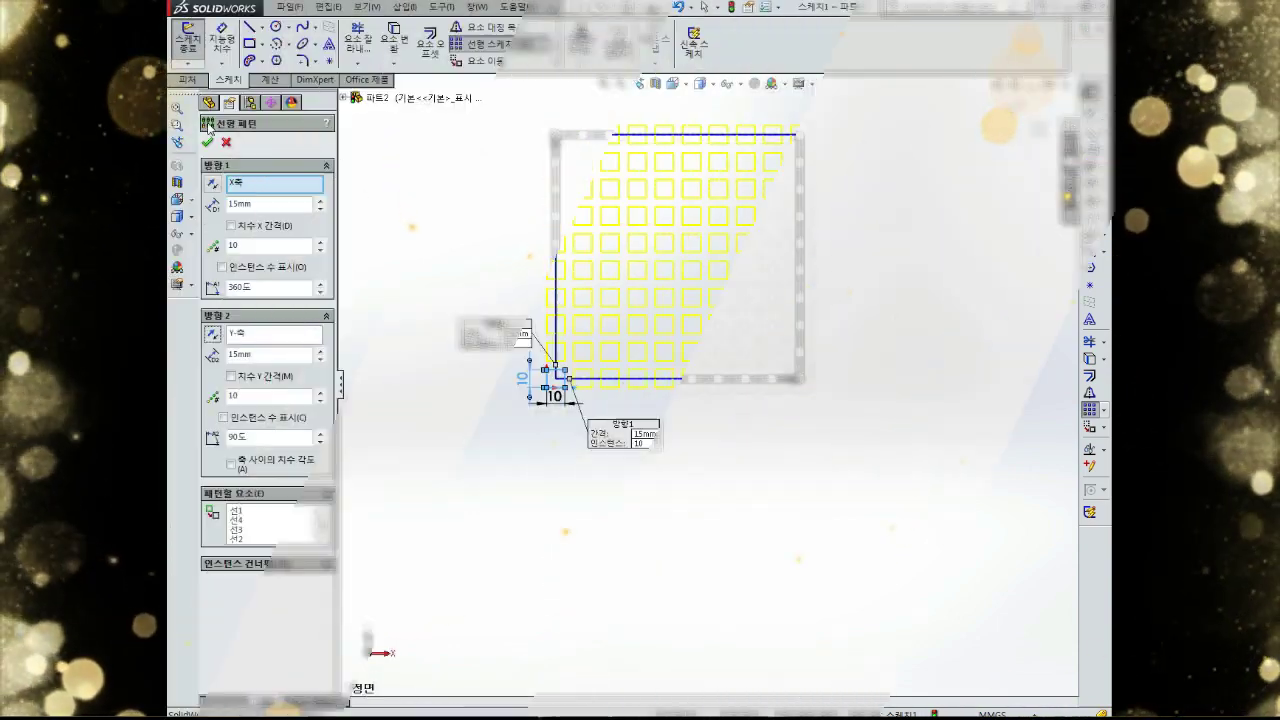
left_click(210, 145)
Examine the finished grid of patterned squares and the empty sketch area to its right
scroll(657, 132, "up", 1)
middle_click_drag(658, 132, 683, 191, "ctrl")
scroll(683, 192, "down", 2)
scroll(871, 540, "up", 4)
scroll(886, 506, "down", 3)
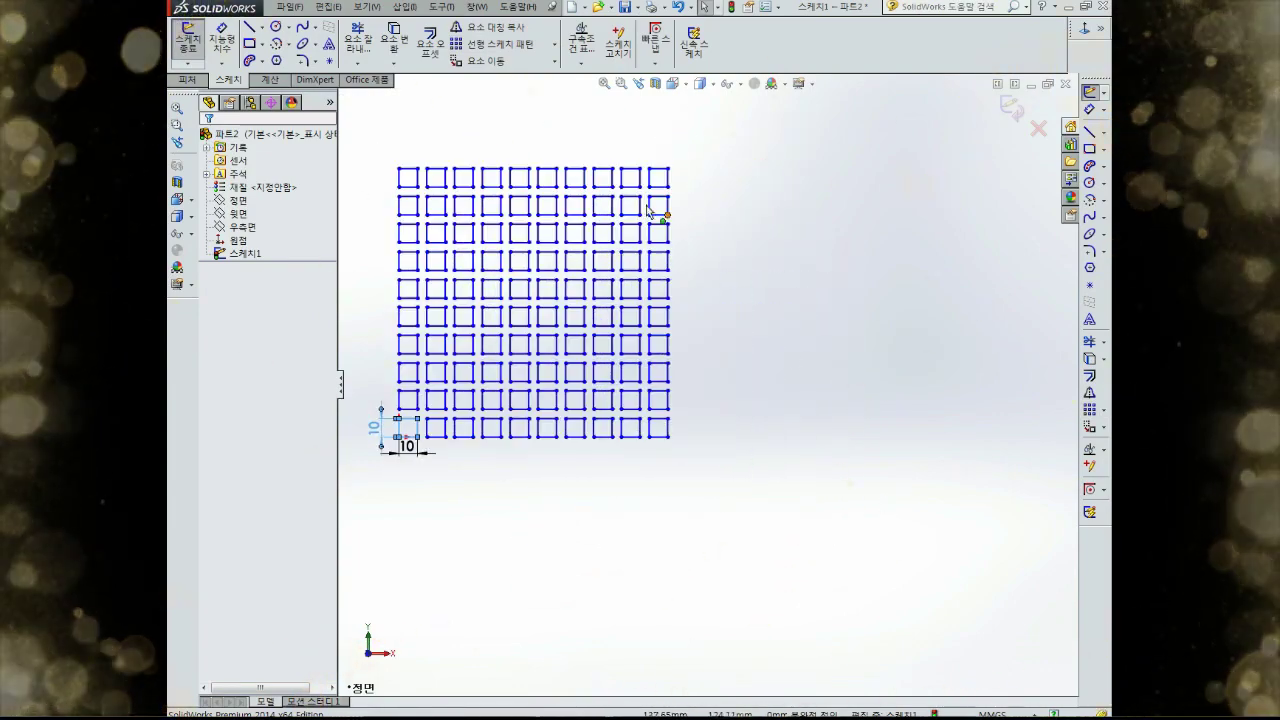
scroll(494, 200, "up", 1)
scroll(505, 195, "down", 1)
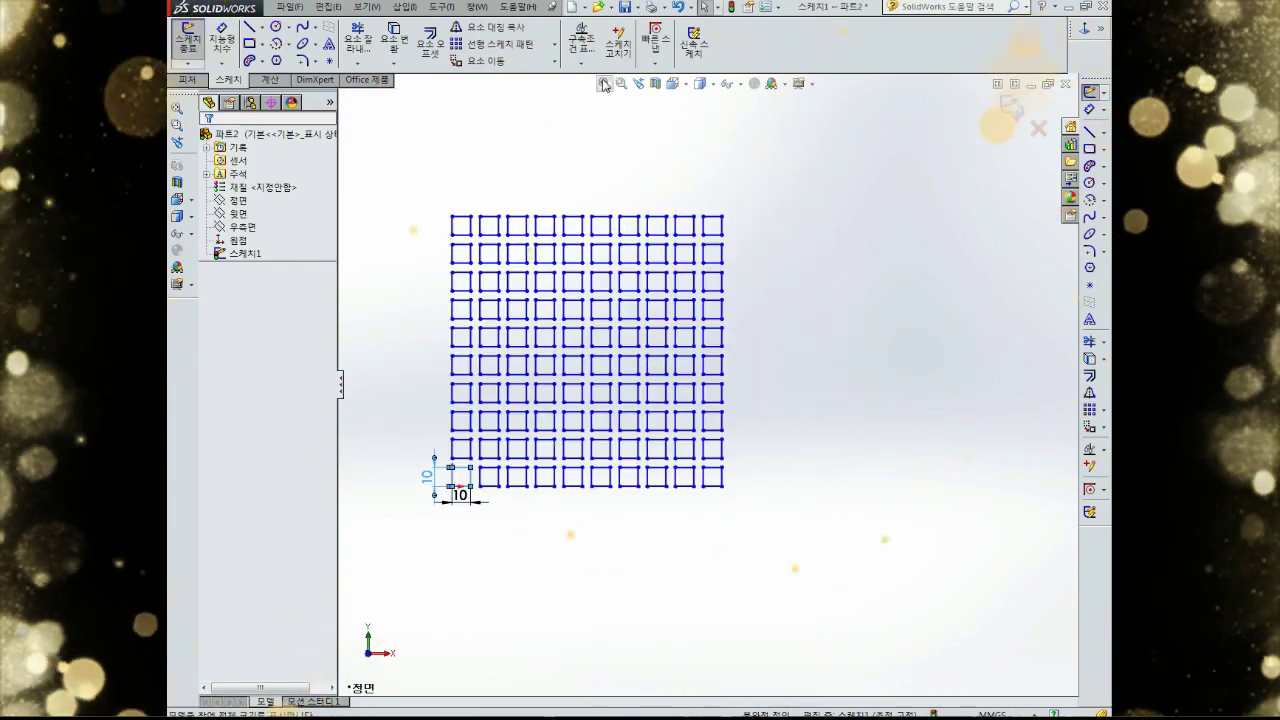
scroll(717, 240, "down", 4)
scroll(797, 330, "up", 3)
scroll(914, 391, "up", 1)
scroll(920, 406, "down", 4)
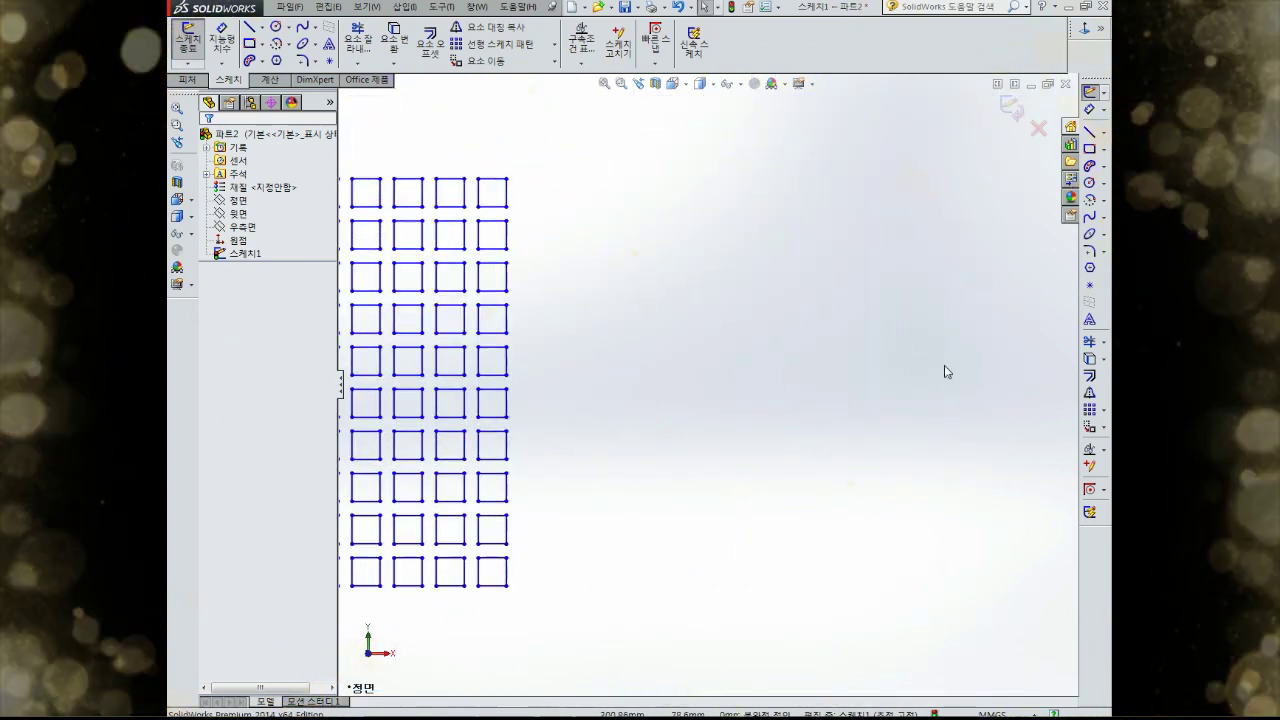
Sketch a rectangle about 5 mm by 8 mm to the right of the square grid and set its width to 120 mm
left_click(1090, 150)
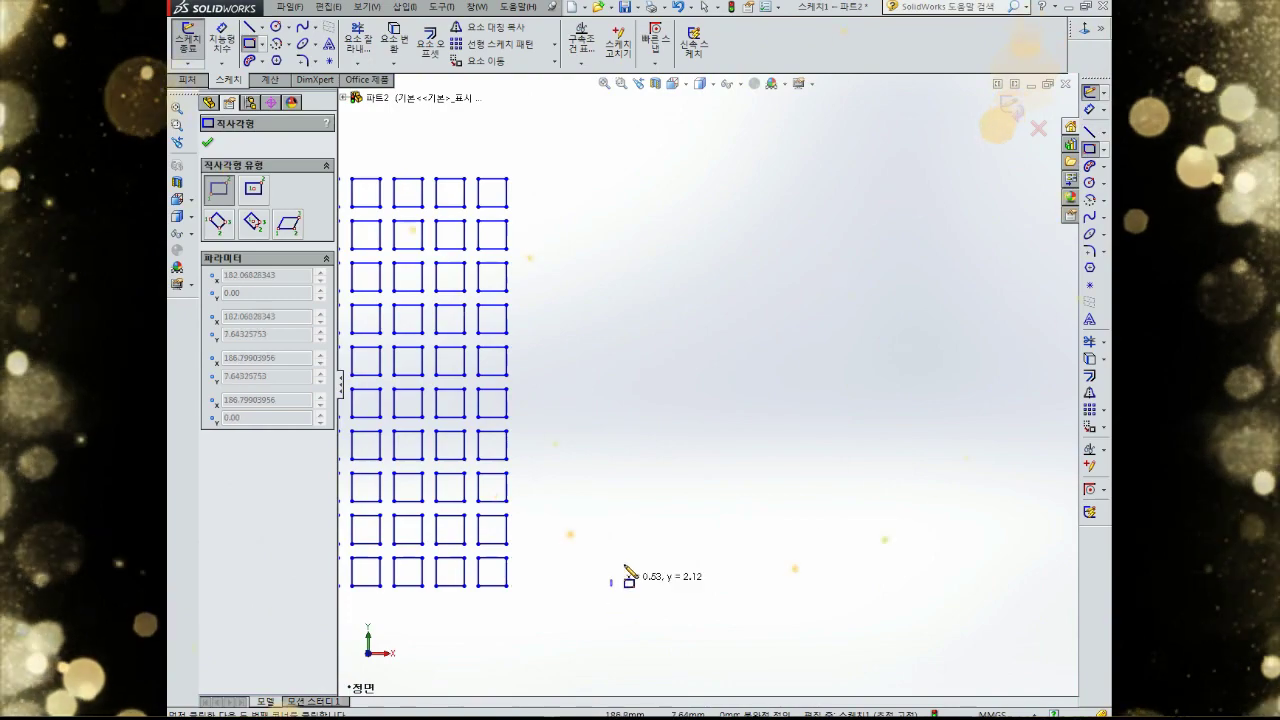
left_click_drag(608, 587, 626, 563)
key("Escape")
right_click_drag(686, 369, 697, 335)
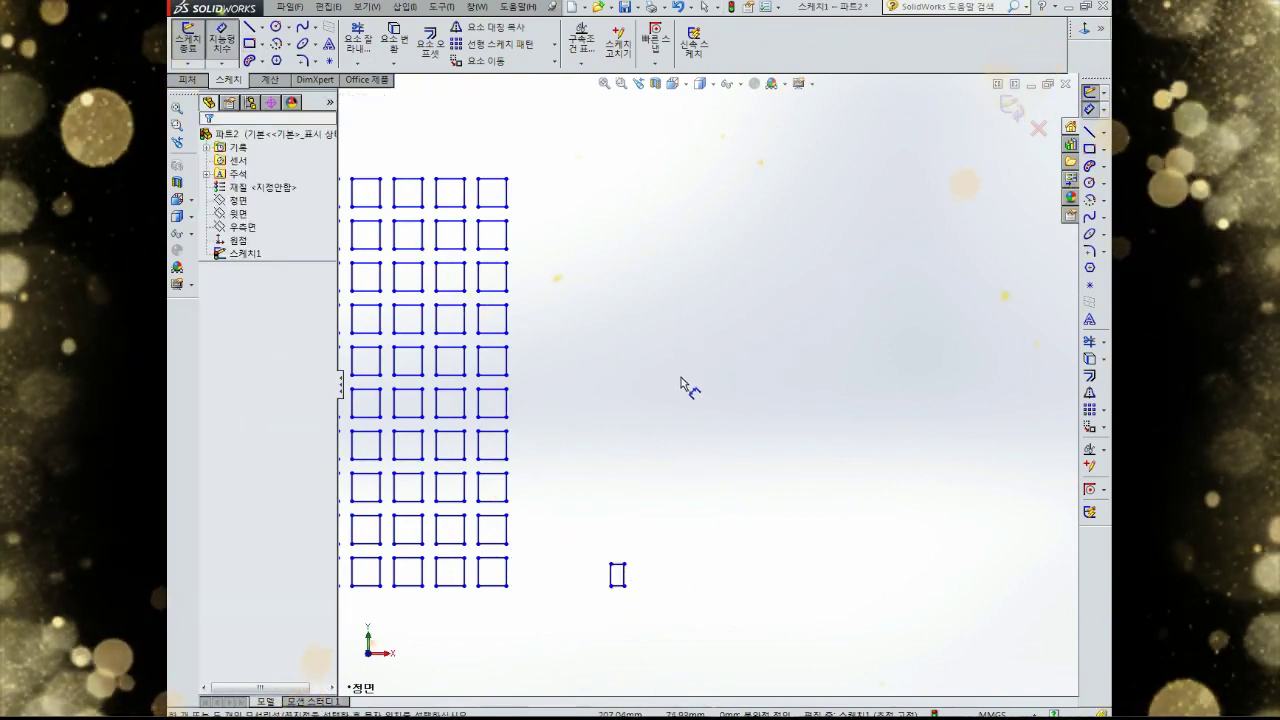
left_click(618, 565)
left_click(614, 466)
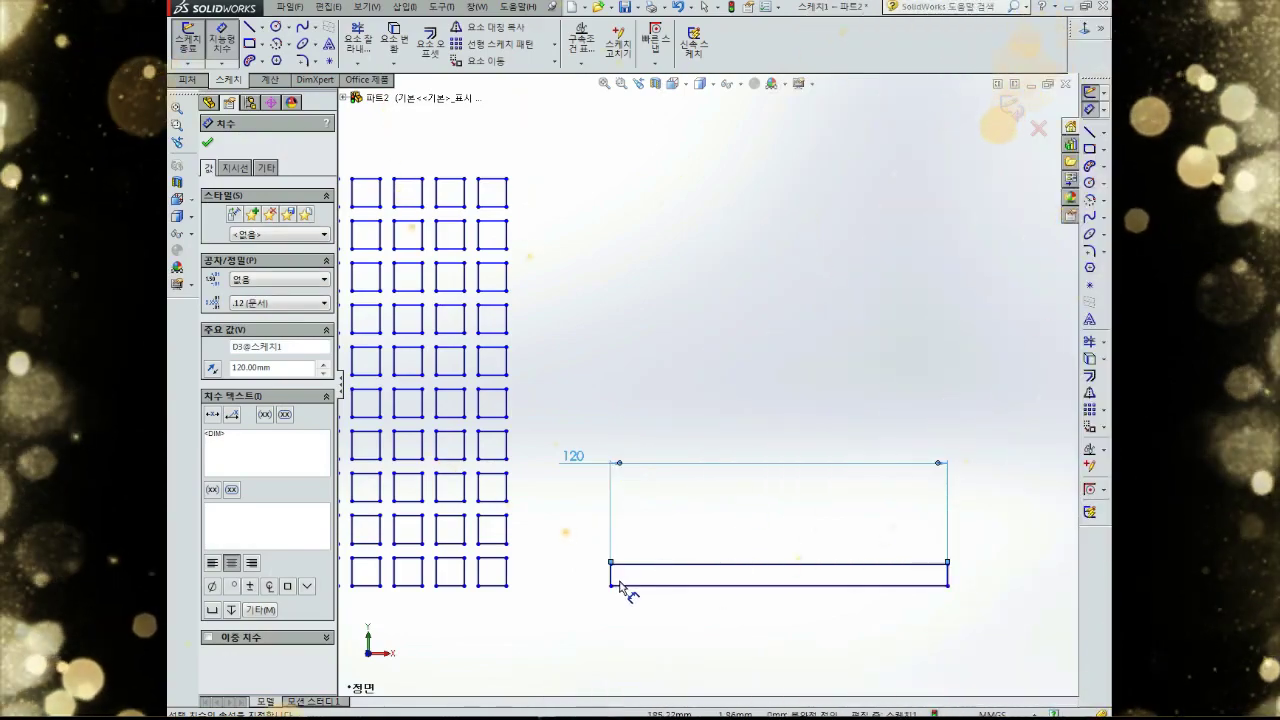
Dimension the height of the new rectangle to 120 mm
left_click(612, 576)
left_click(562, 578)
type("10")
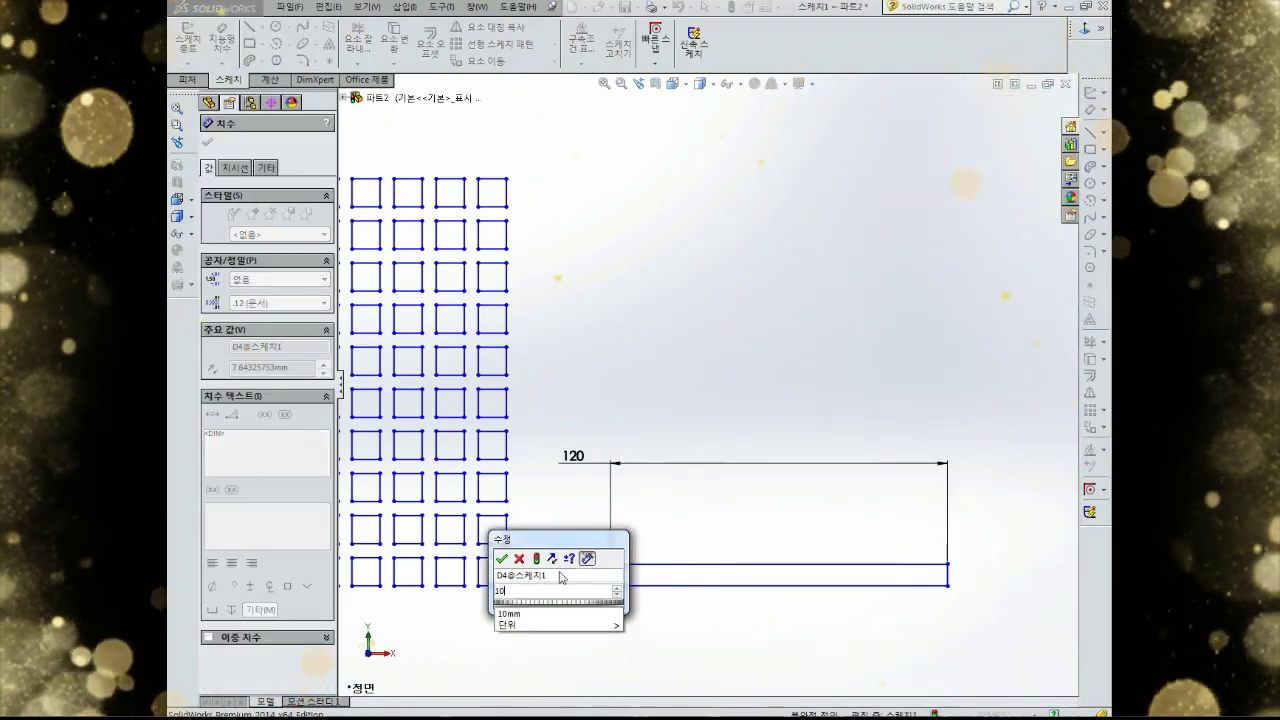
key("Return")
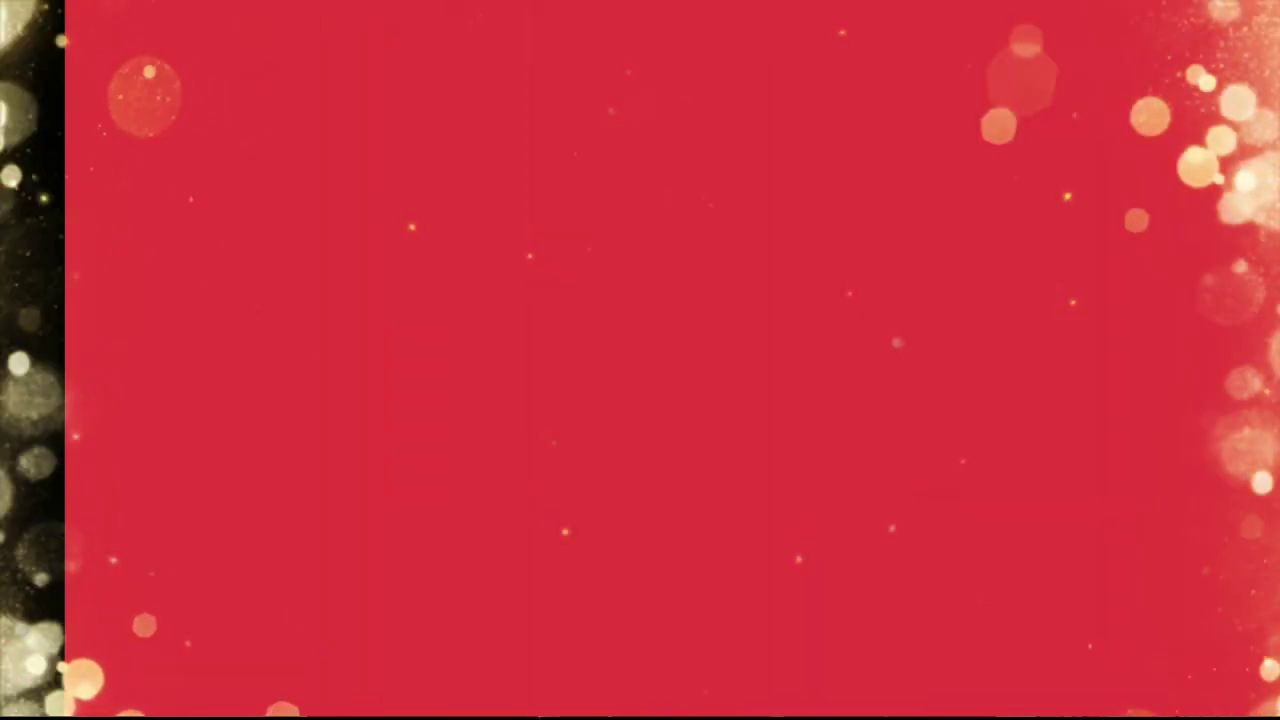
key("Escape")
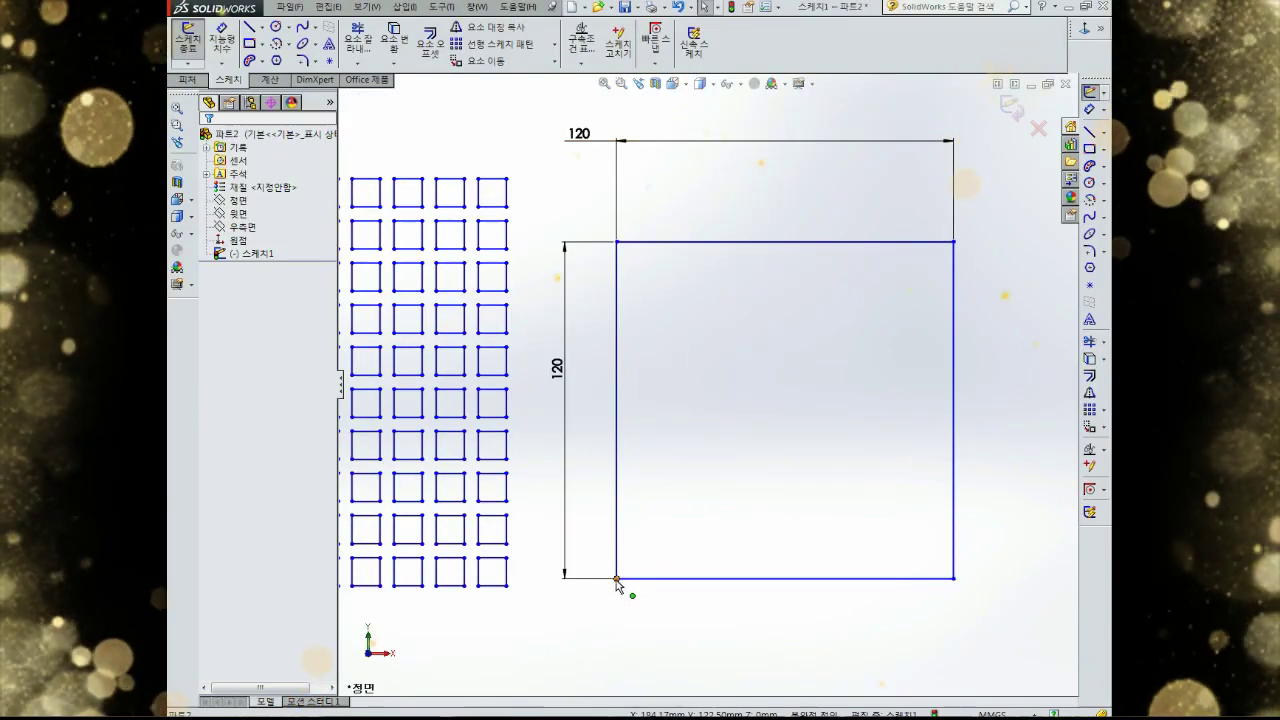
Make the large square's lower-left corner horizontal with the lower-right corner point of the patterned grid
left_click(616, 578)
left_click(506, 586, "ctrl")
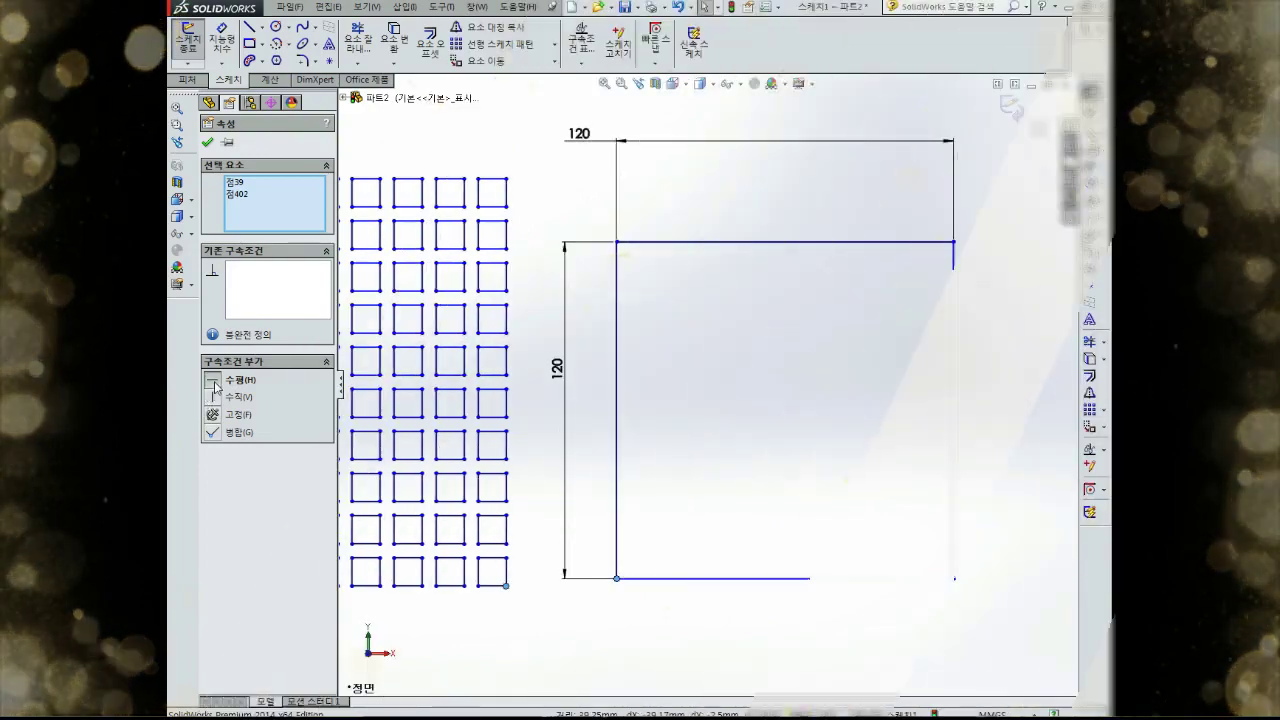
left_click(214, 380)
left_click(762, 505)
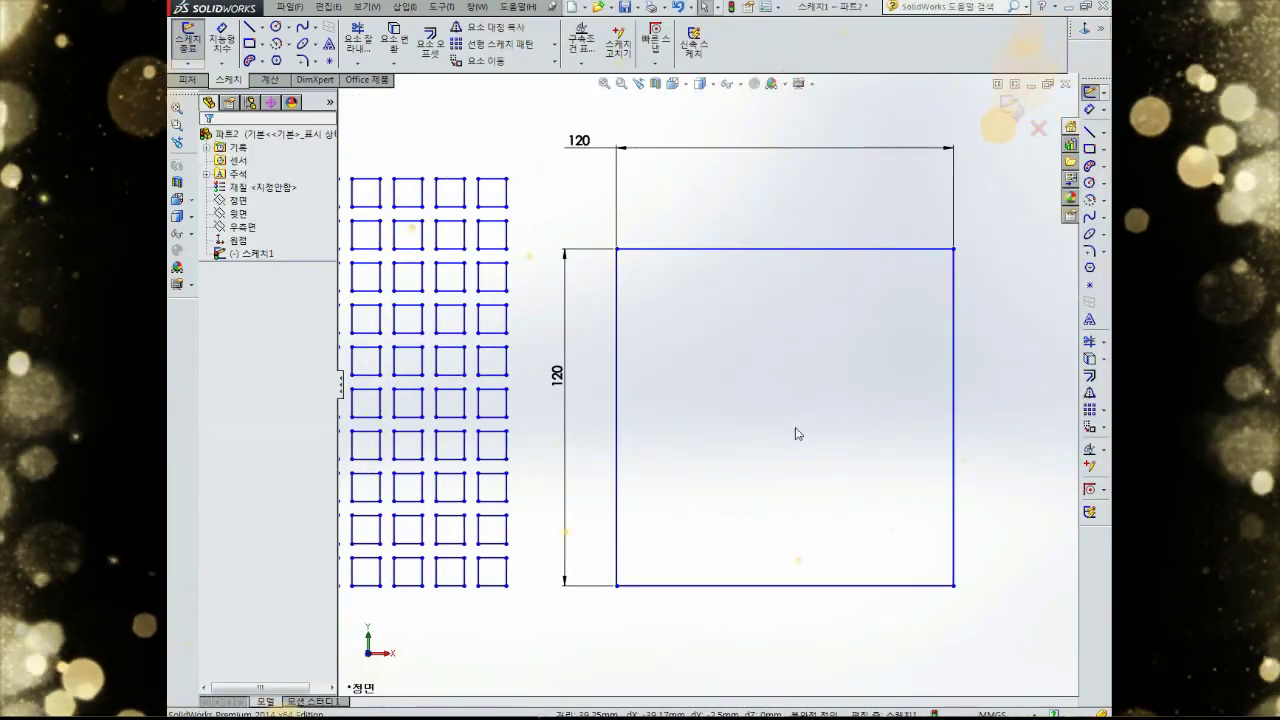
Sketch a circle about 21.5 mm in diameter near the large square's lower-left corner and a smaller circle up and right of it
left_click(1089, 184)
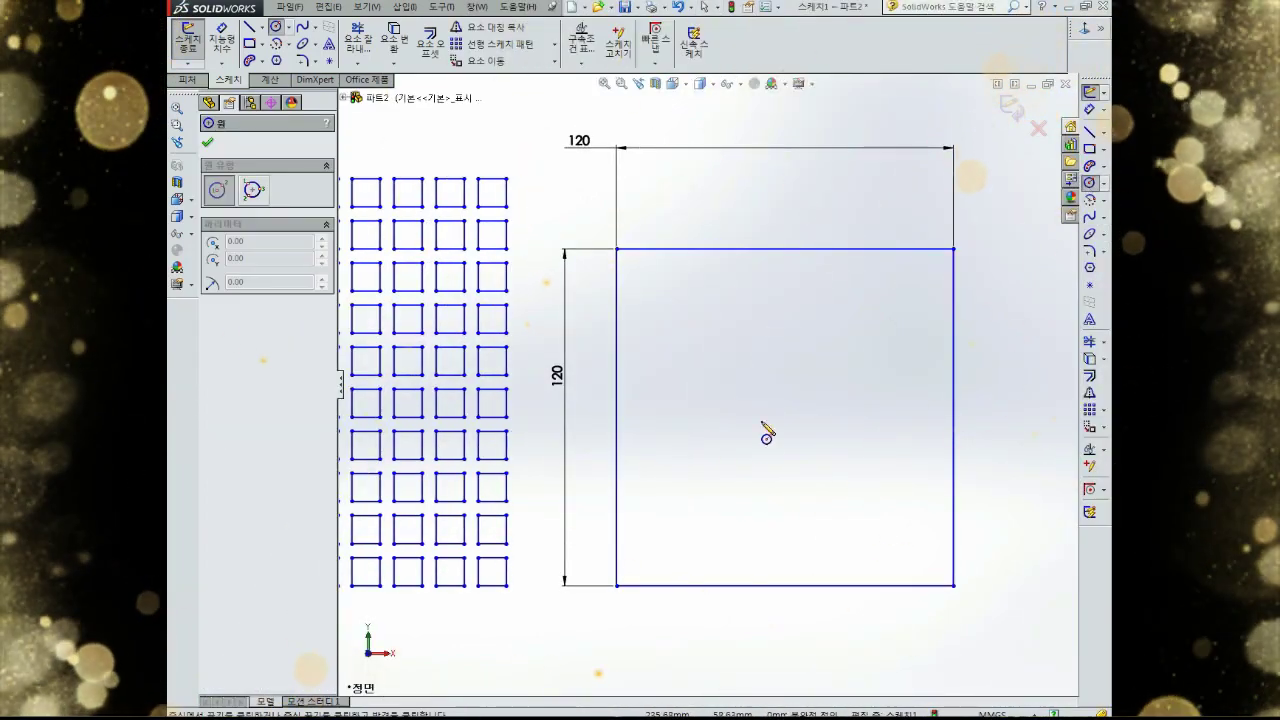
left_click(669, 543)
left_click(693, 526)
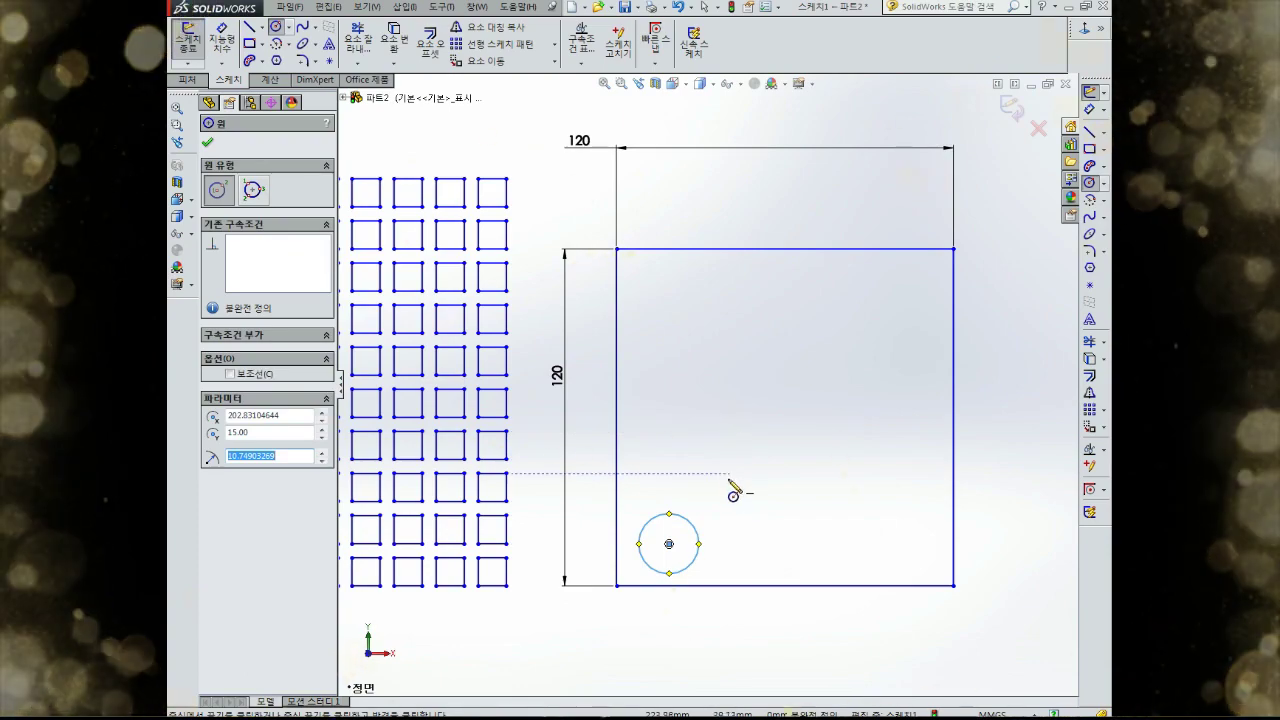
left_click_drag(727, 480, 730, 473)
left_click(733, 452)
key("Escape")
Dimension the diameter of the circle nearest the large square's lower-left corner to 10 mm
right_click_drag(704, 540, 695, 478)
left_click(696, 548)
left_click(740, 532)
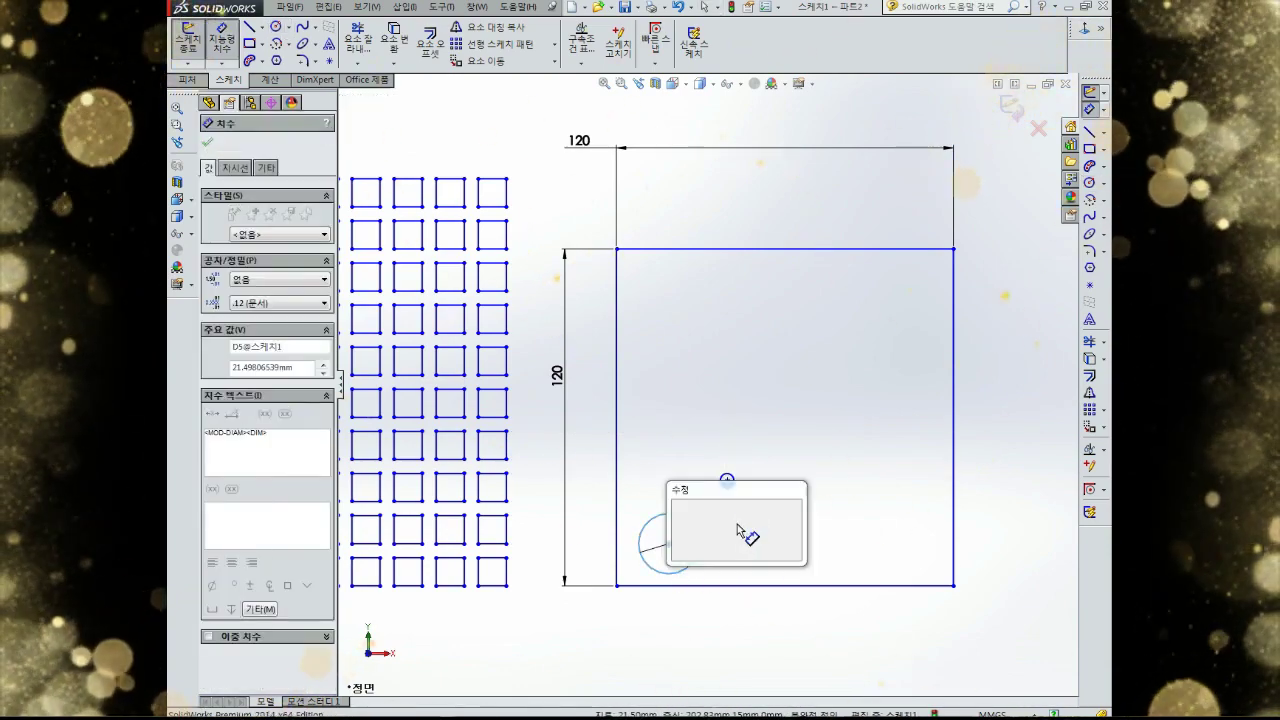
type("10")
key("Return")
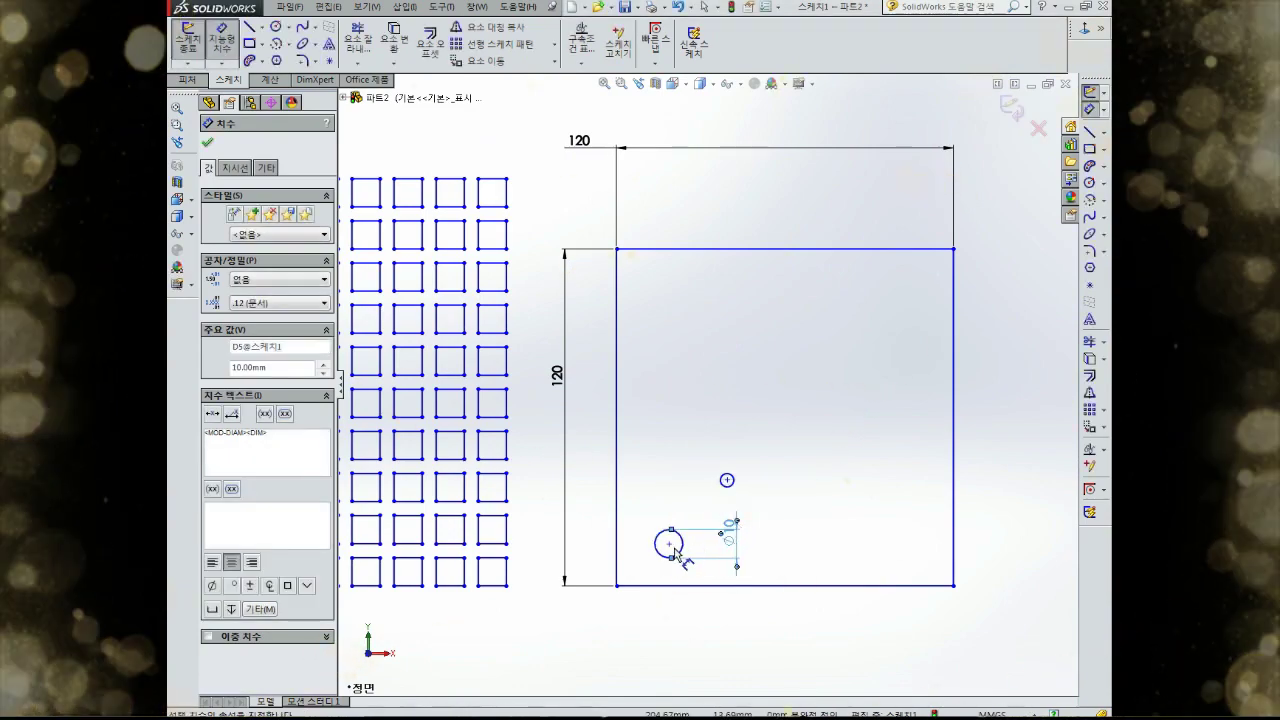
Position the 10 mm circle's center 12 mm from both the bottom and left edges of the large square
left_click(686, 586)
left_click(703, 573)
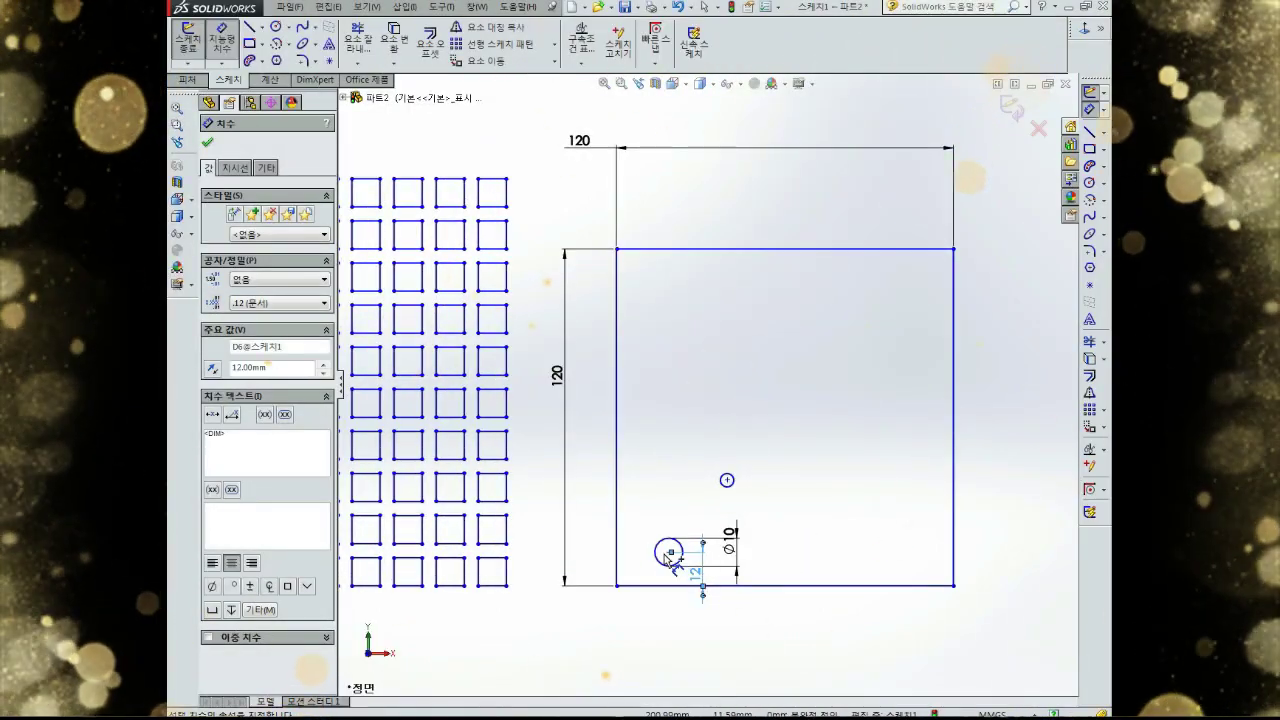
left_click(669, 552)
left_click(618, 545)
left_click(655, 490)
type("12")
key("Return")
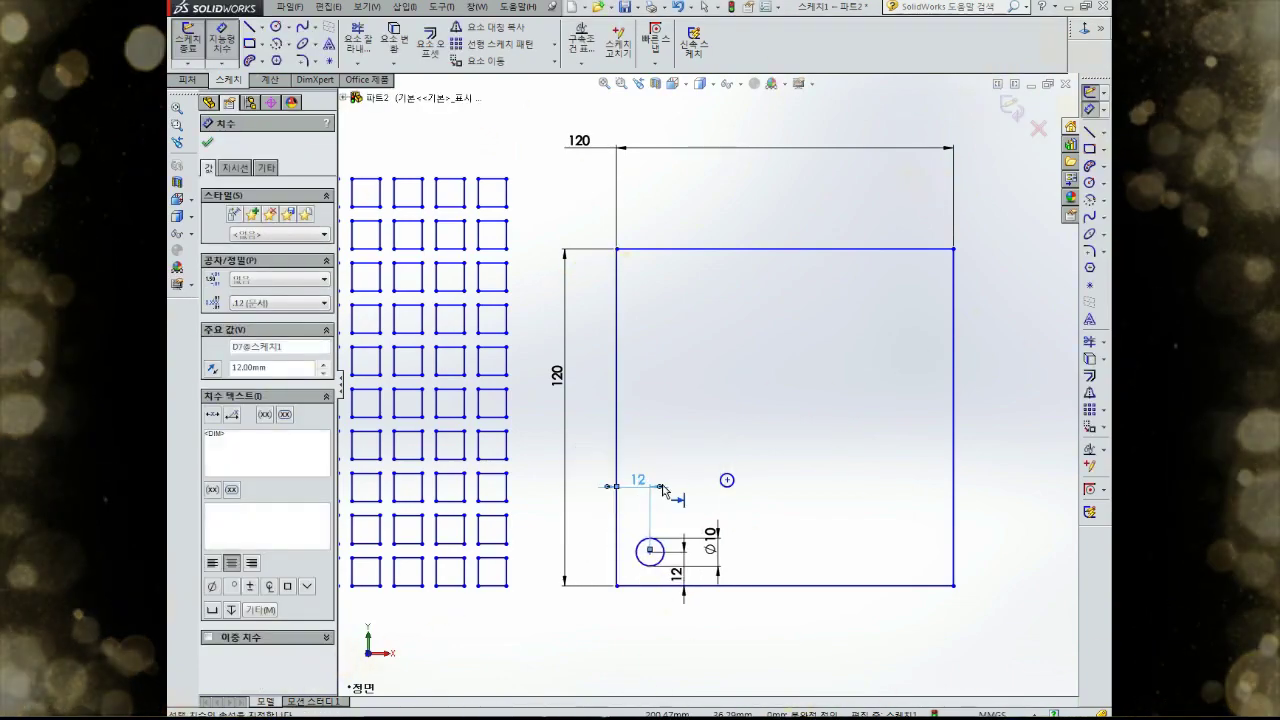
key("Escape")
Add a fix relation to the lower-left corner point of the large square
left_click(617, 587)
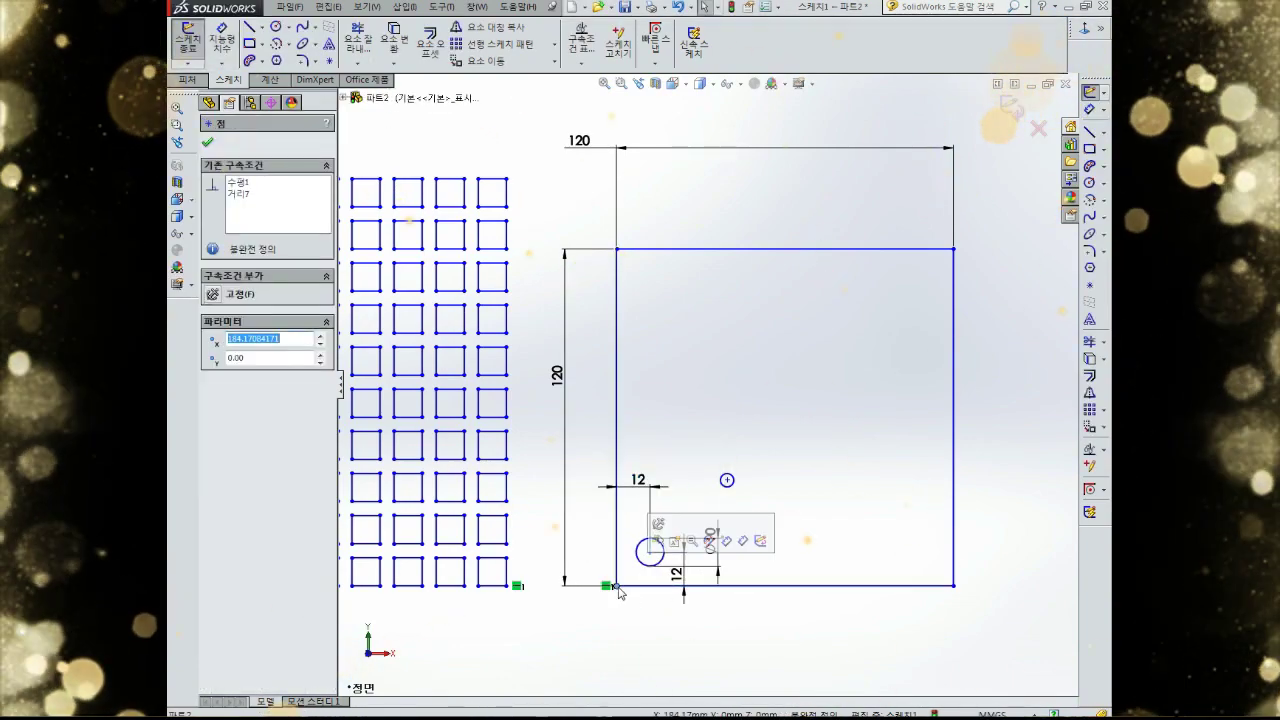
left_click(760, 540)
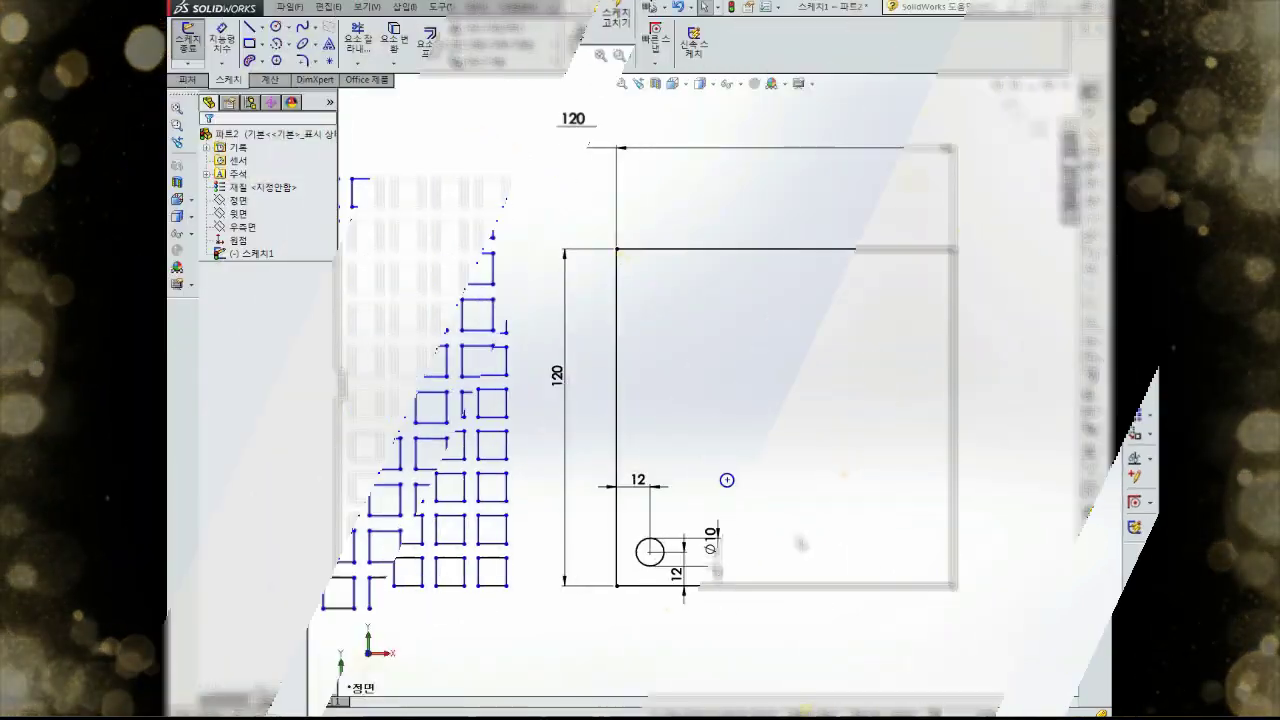
Dimension the small circle's center 30 mm above the bottom edge of the large square
right_click_drag(786, 455, 748, 488)
left_click(728, 481)
left_click(749, 586)
left_click(760, 550)
type("30.00mm")
key("Return")
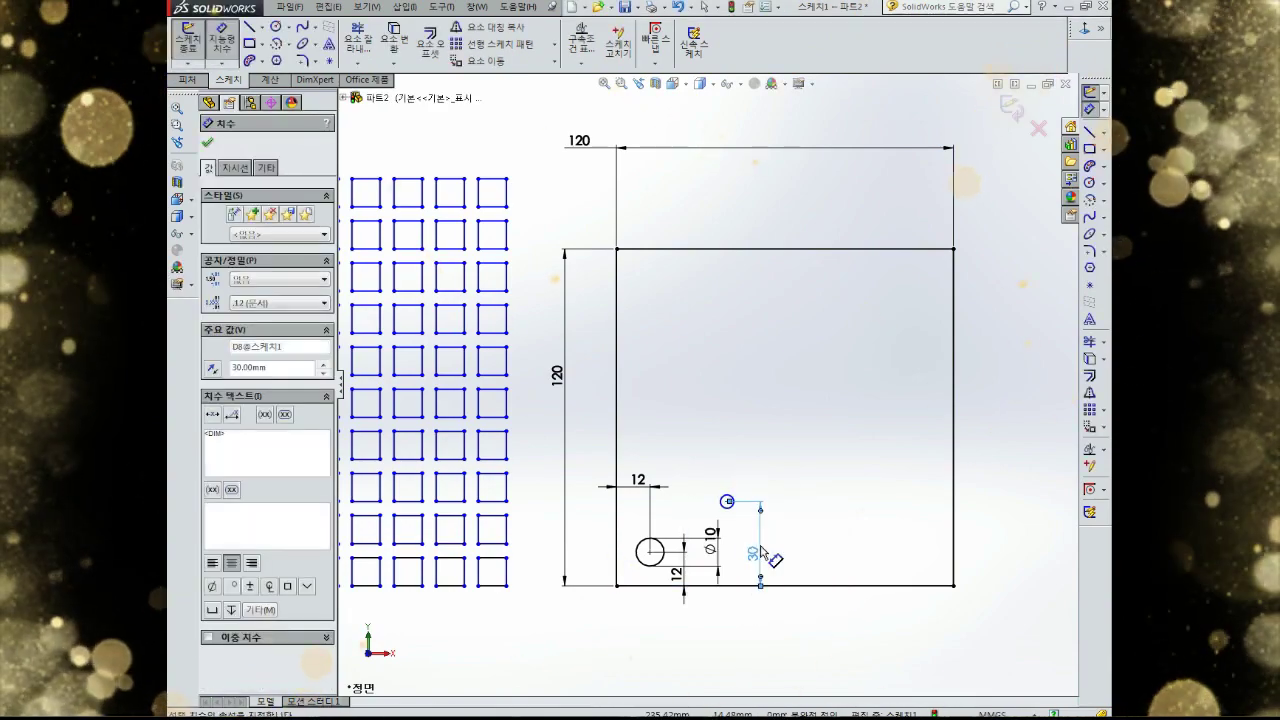
Dimension the small circle's center 30 mm from the left edge of the large square
left_click(617, 522)
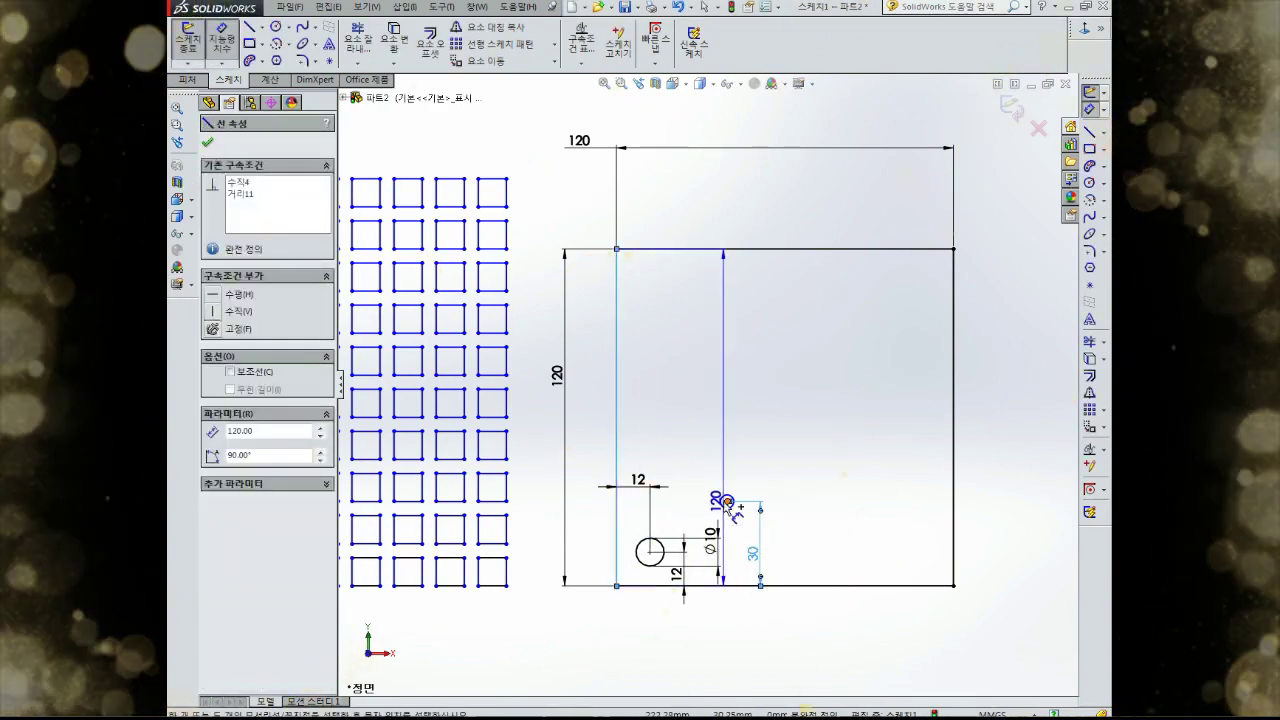
left_click(727, 500)
left_click(700, 455)
type("30")
key("Return")
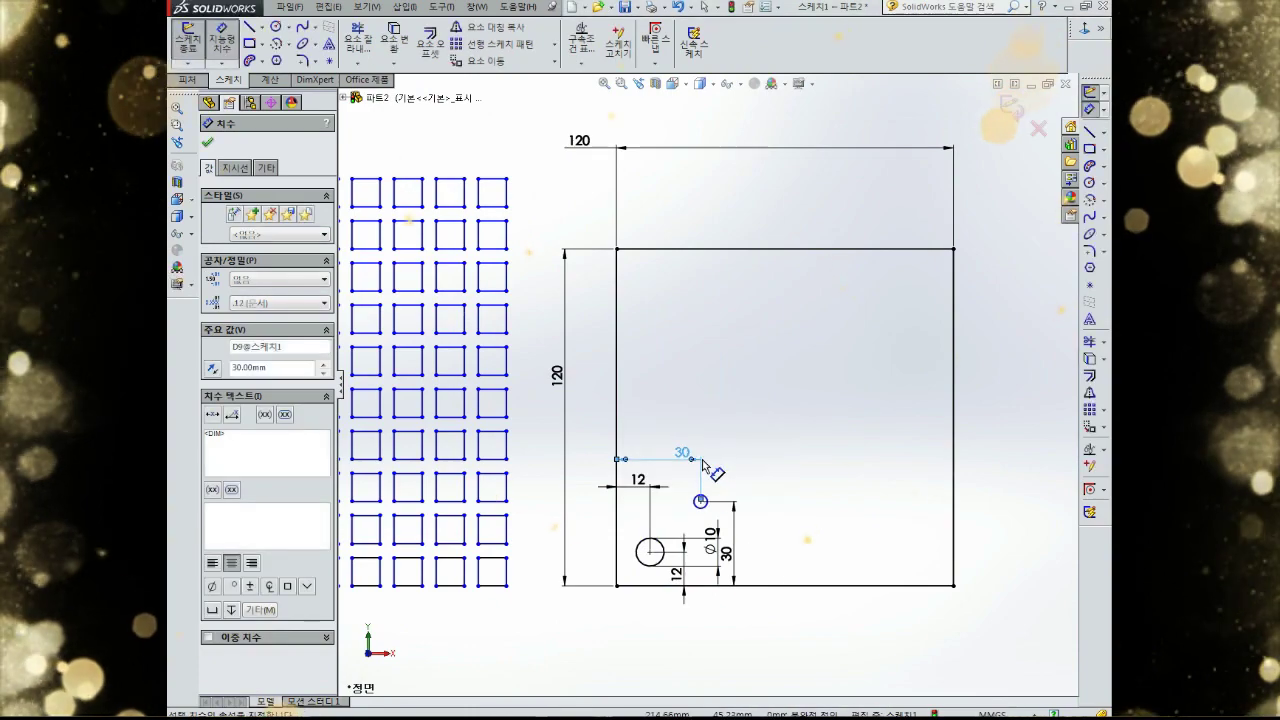
key("Escape")
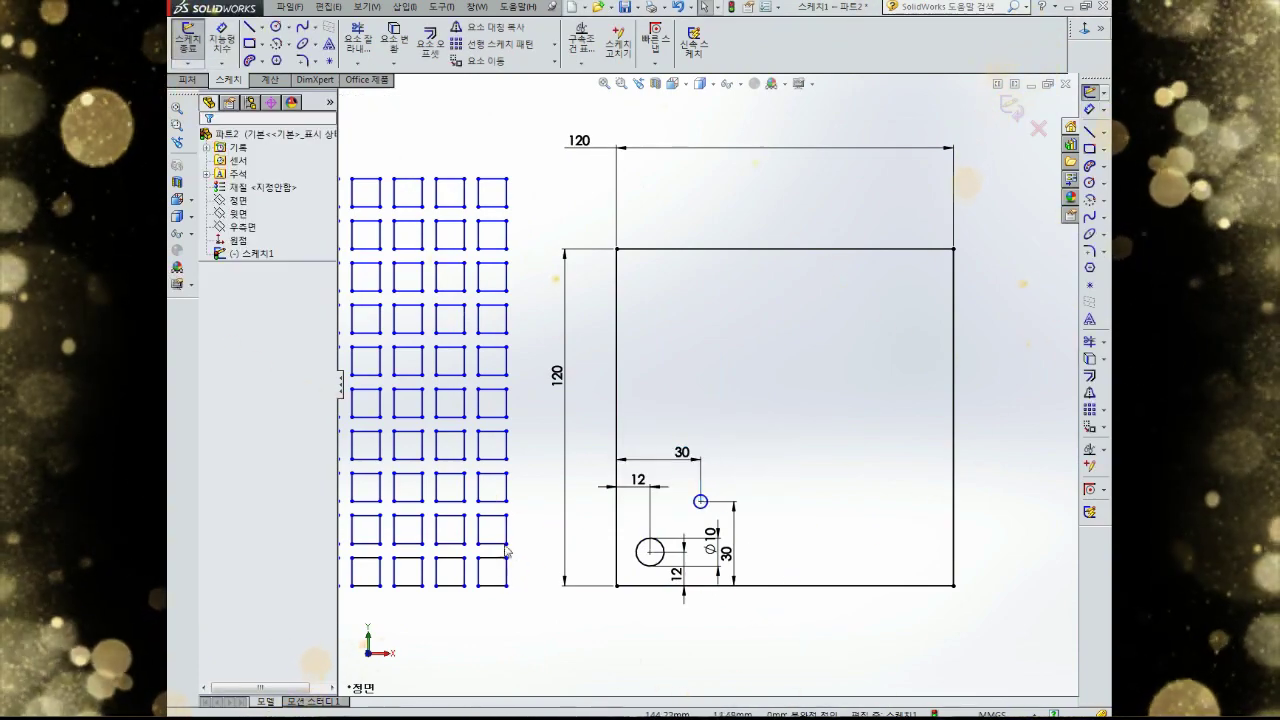
Add fix relations to corner points of the two lowest squares in the grid's rightmost column
left_click(506, 545)
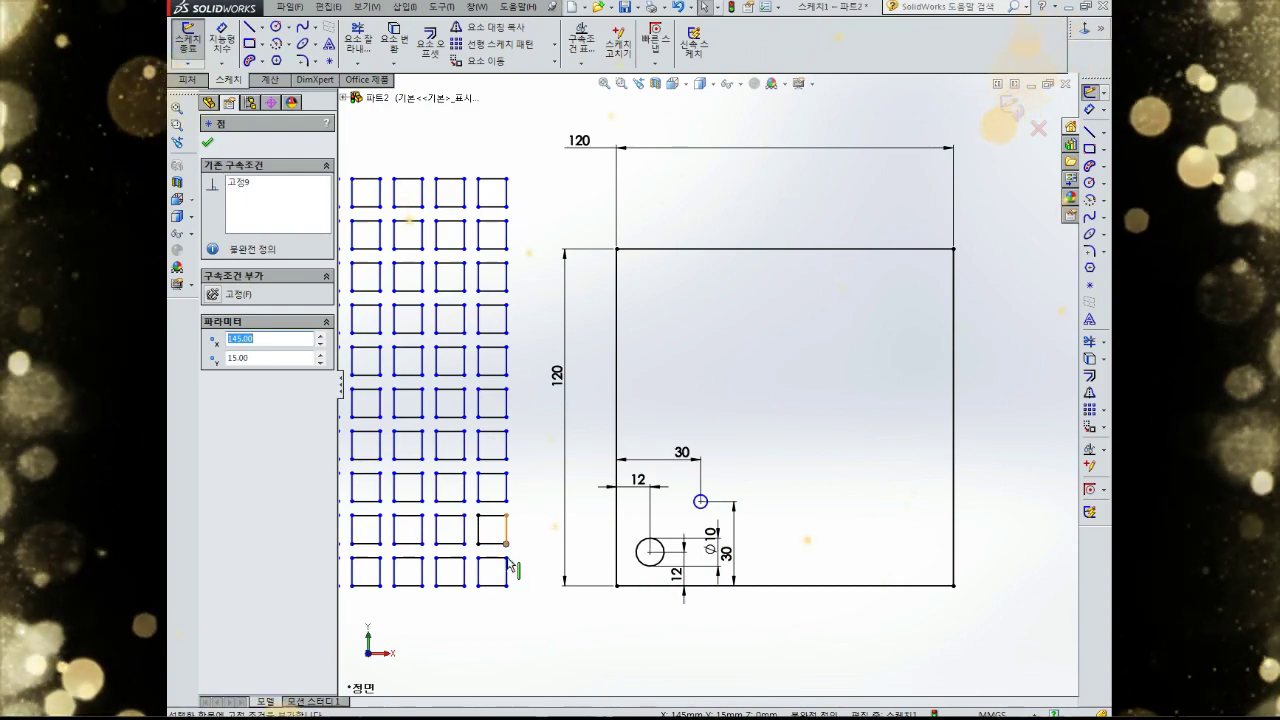
left_click(493, 600)
left_click(478, 557)
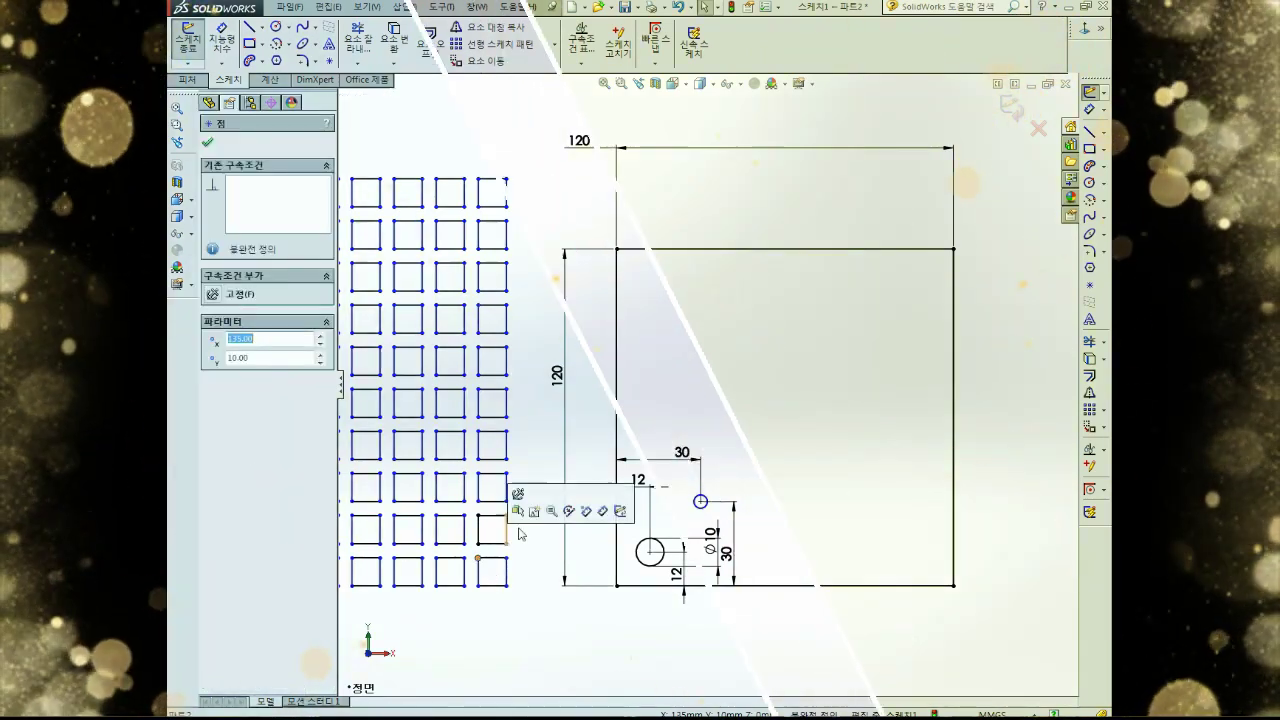
left_click(517, 511)
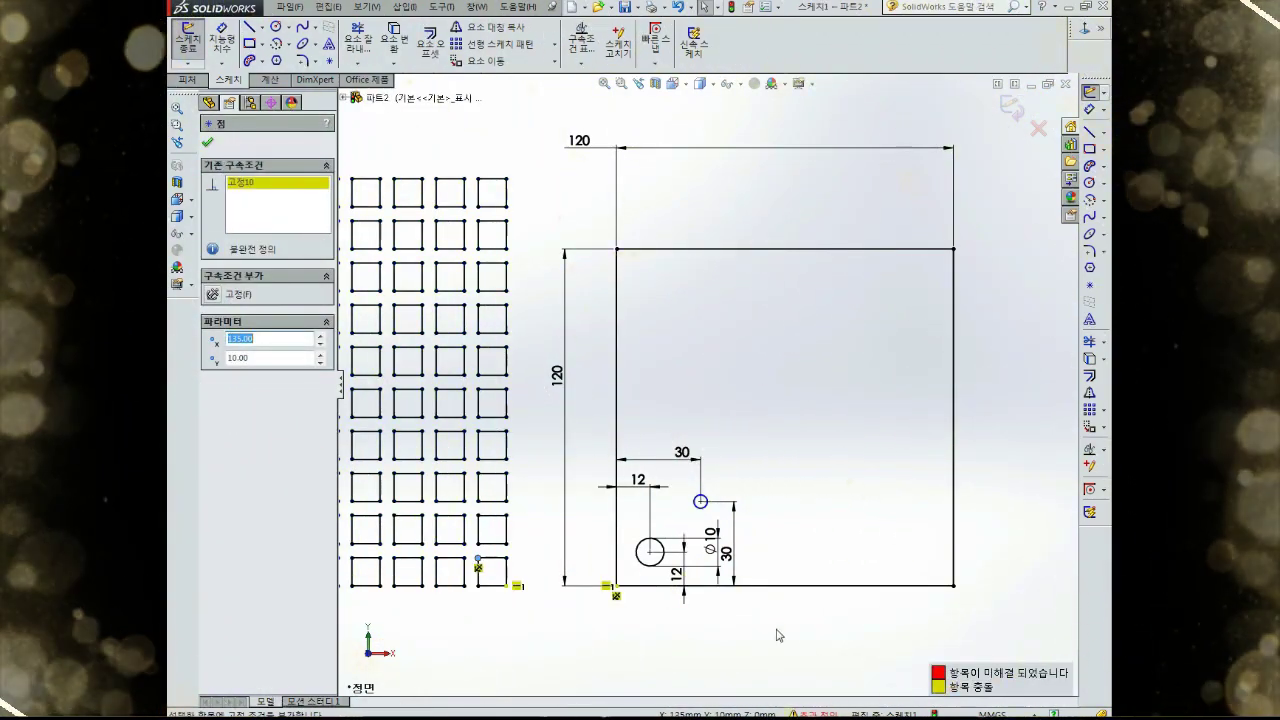
Diagnose the over-defined sketch with SketchXpert and accept a proposed solution to the conflicting relations
left_click(269, 211)
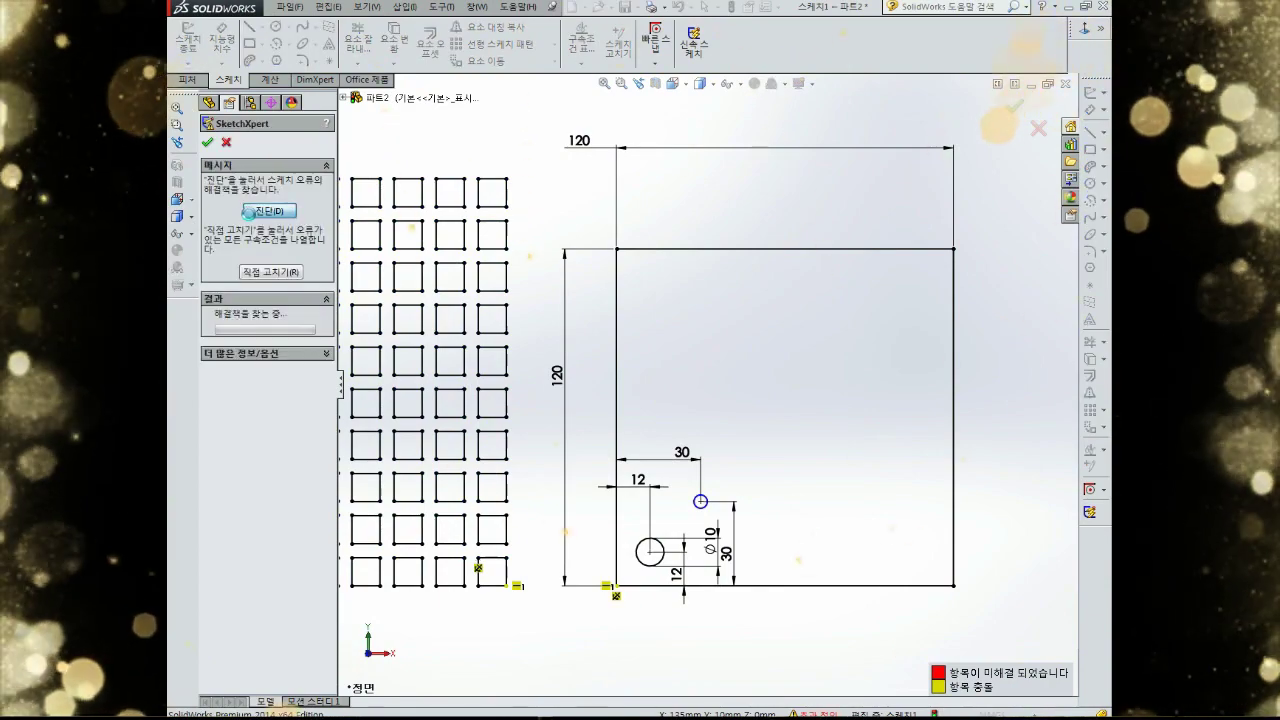
left_click(268, 383)
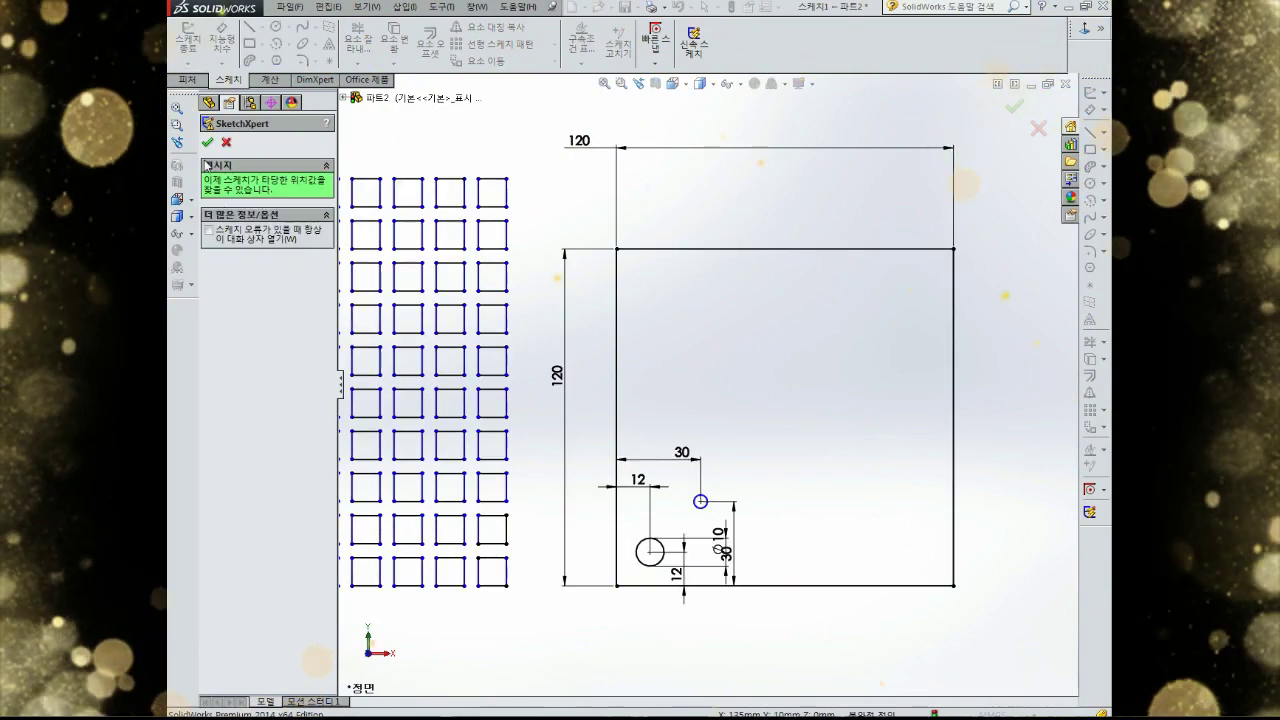
left_click(207, 144)
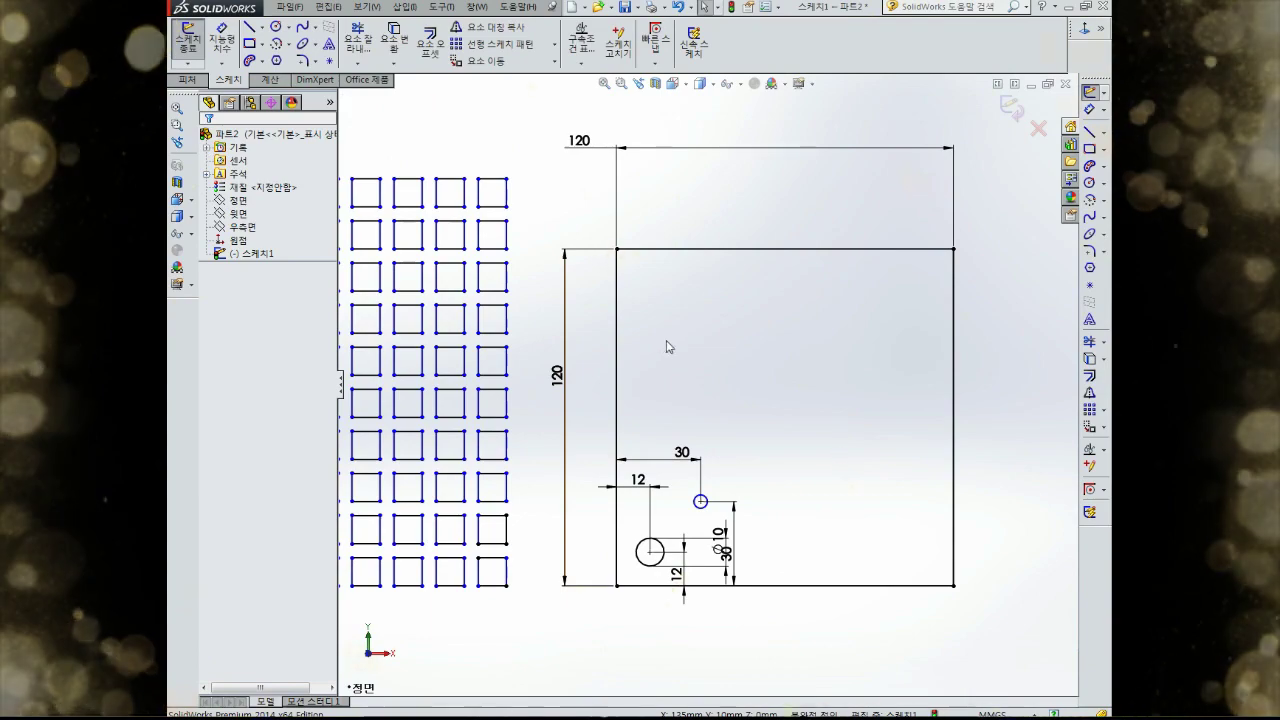
Dimension the small circle's diameter to 8 mm
right_click_drag(728, 412, 728, 372)
left_click(709, 502)
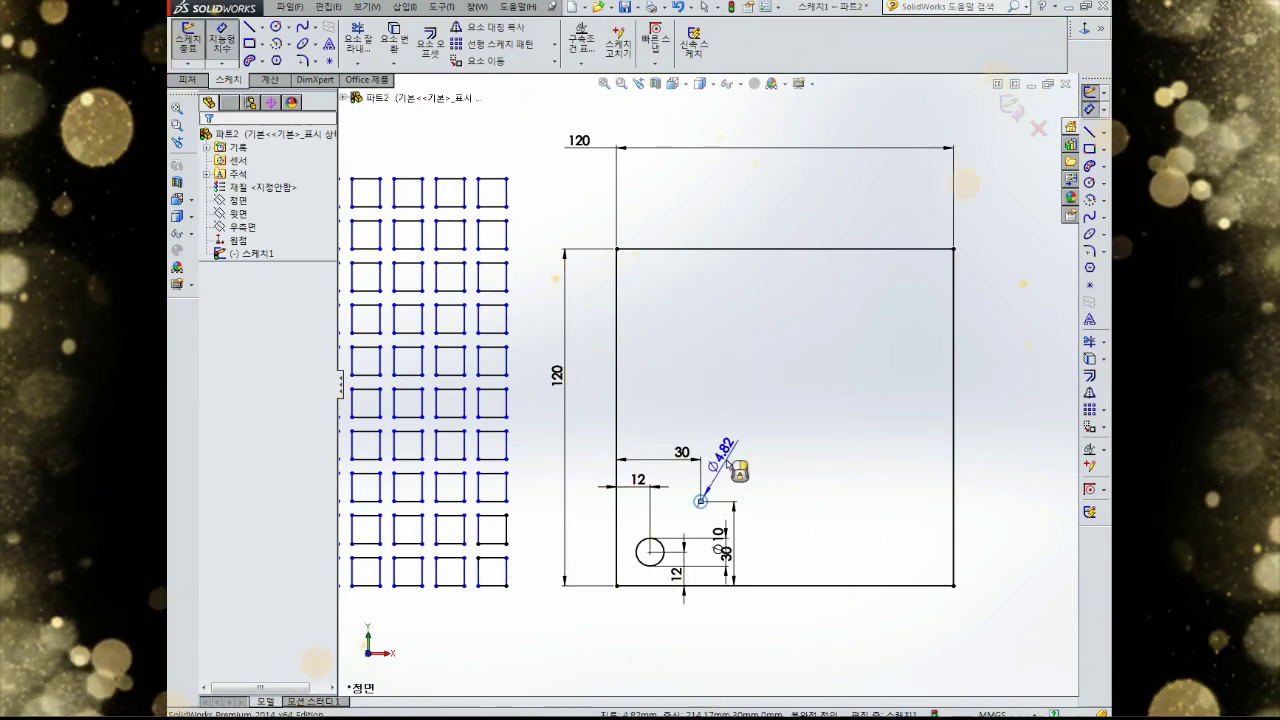
left_click(728, 452)
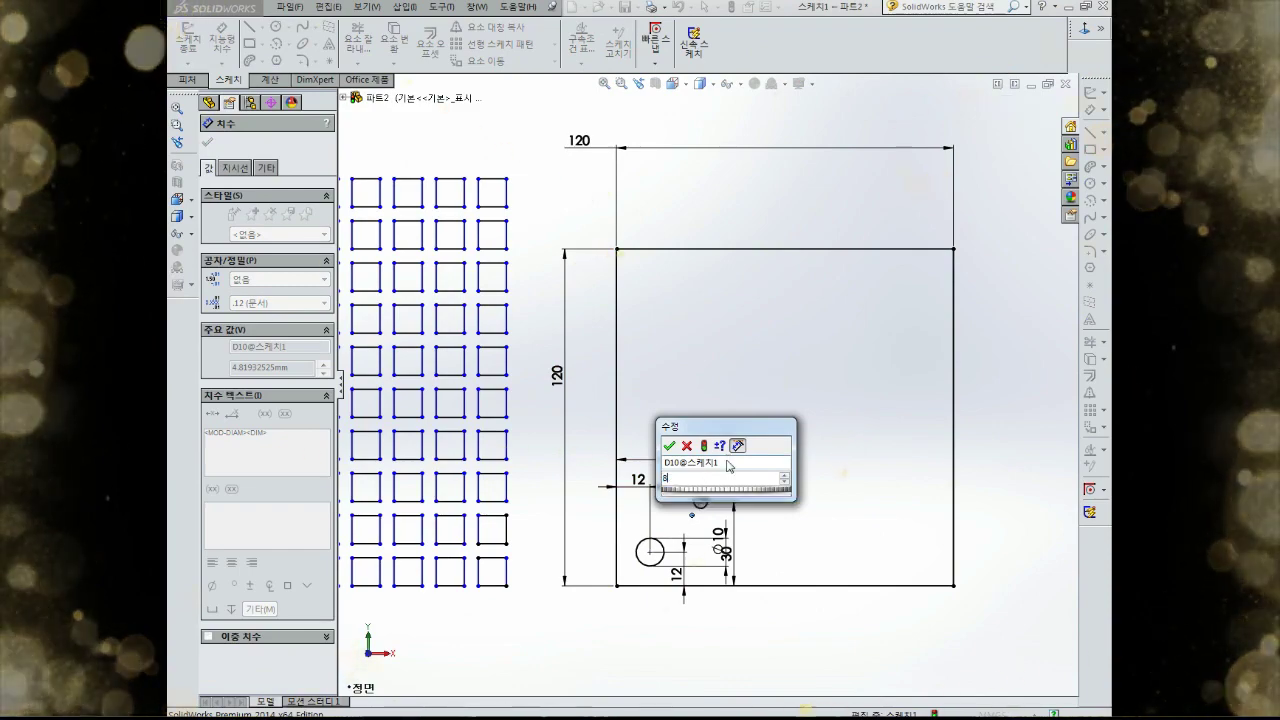
key("Return")
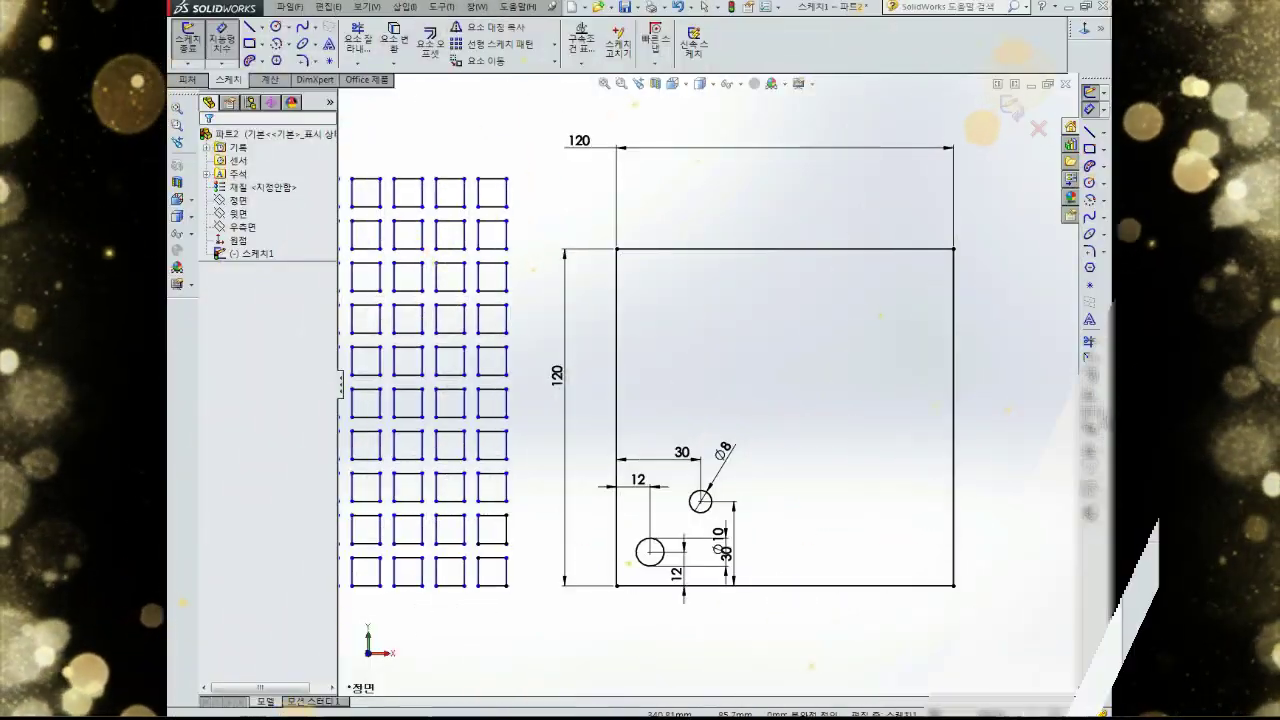
Pattern the 10 mm circle with a linear sketch pattern of two instances at 94 mm spacing along both X and Y
left_click(1090, 418)
left_click(1106, 418)
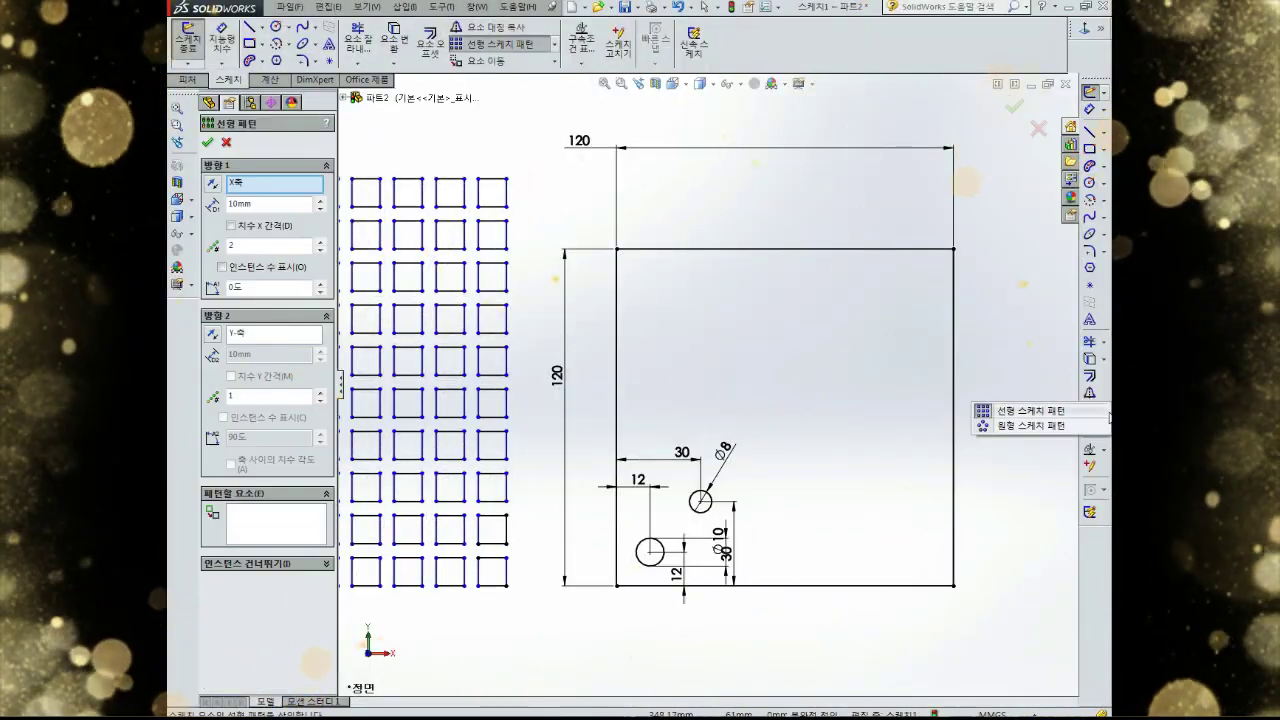
left_click(1076, 416)
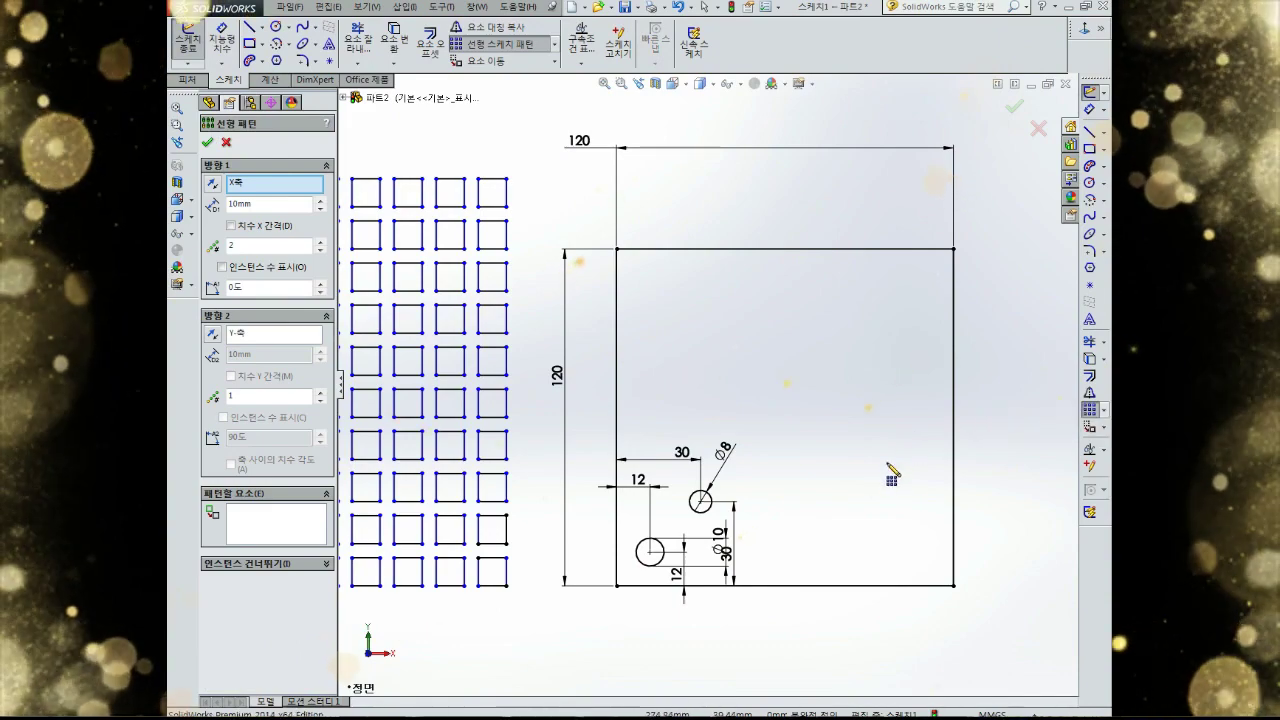
left_click(657, 570)
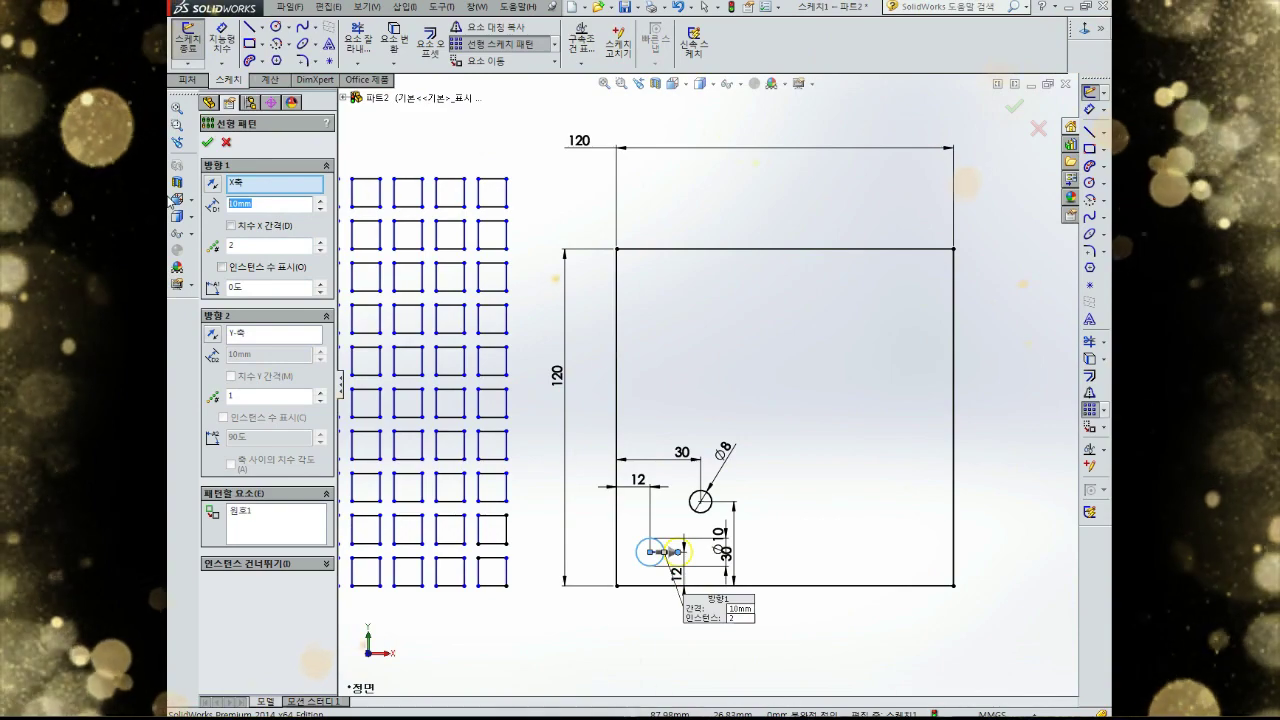
type("94")
key("Return")
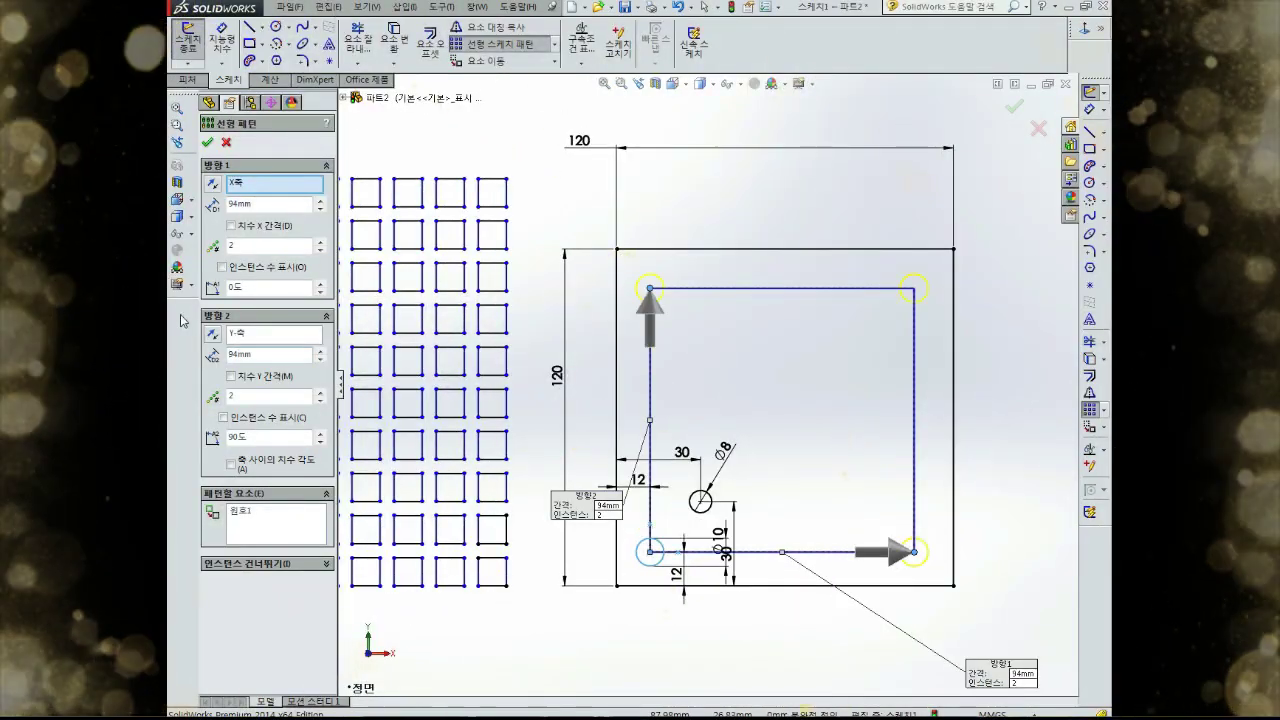
left_click(208, 143)
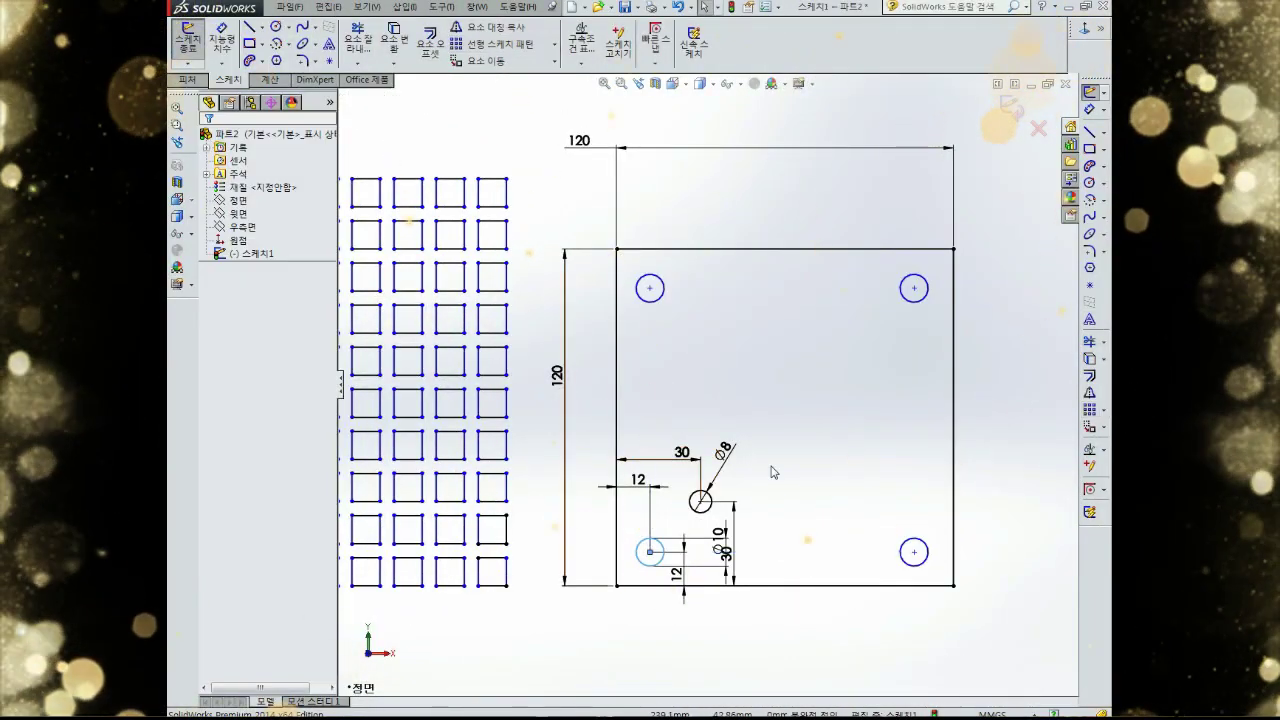
Start another linear sketch pattern including the 8 mm circle, with three instances at 30 mm spacing along X
left_click(1089, 409)
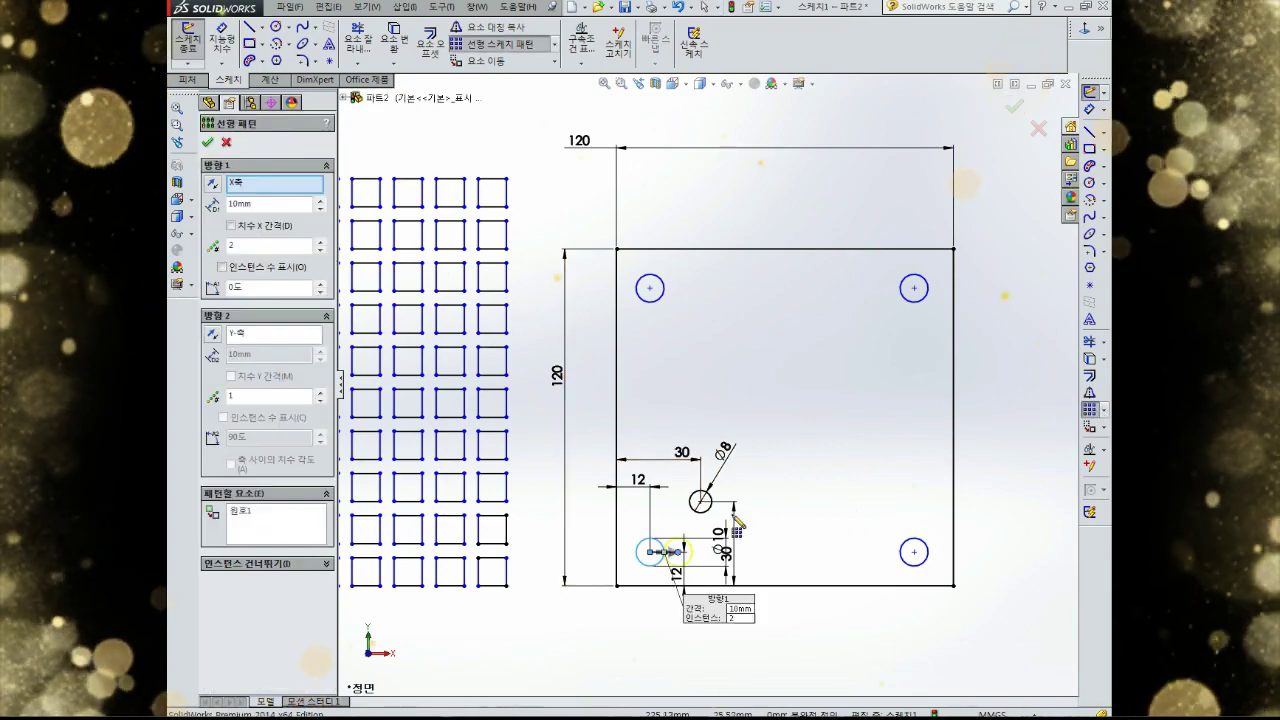
left_click(707, 512)
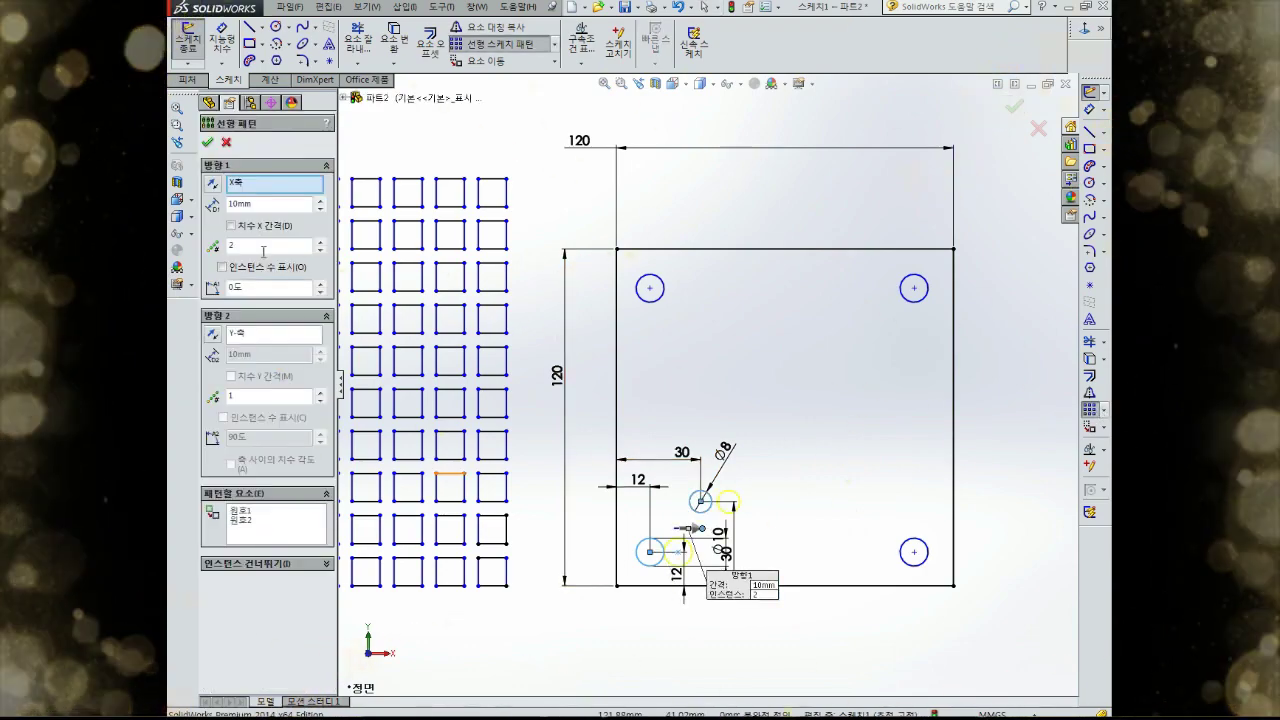
type("30")
key("Return")
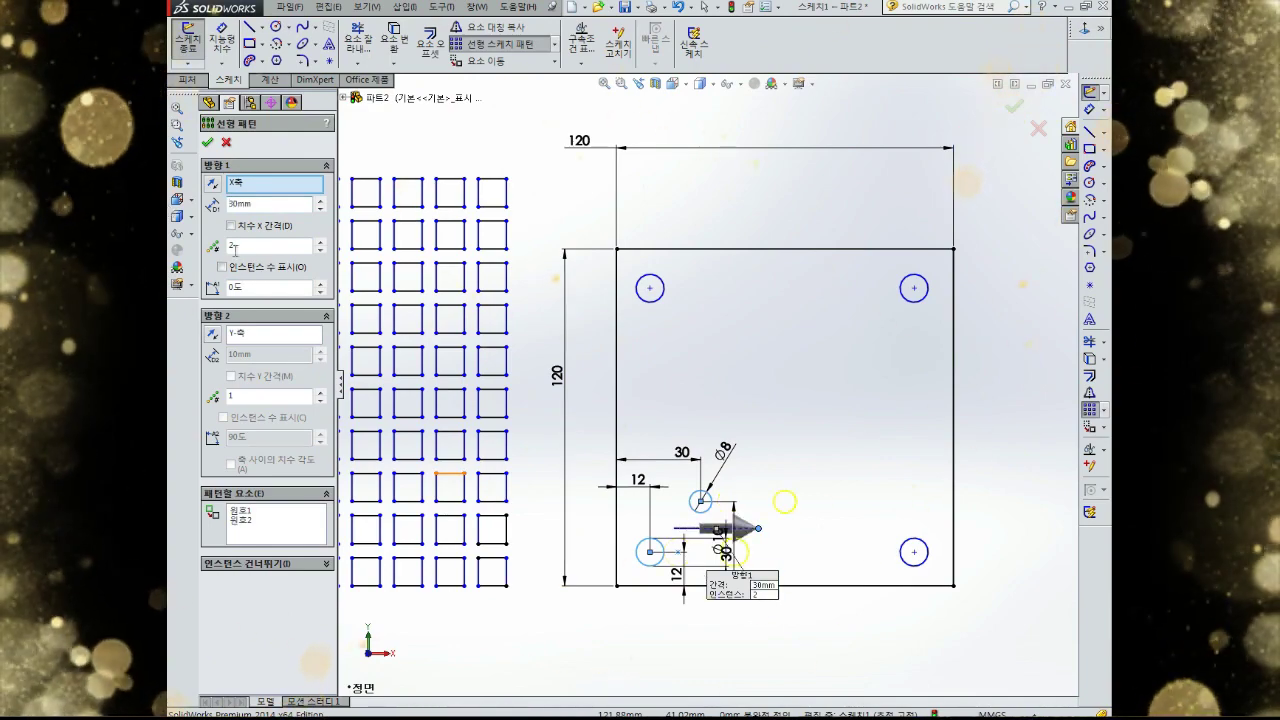
Set the pattern's Y direction to two instances at 60 mm spacing
left_click_drag(249, 399, 210, 408)
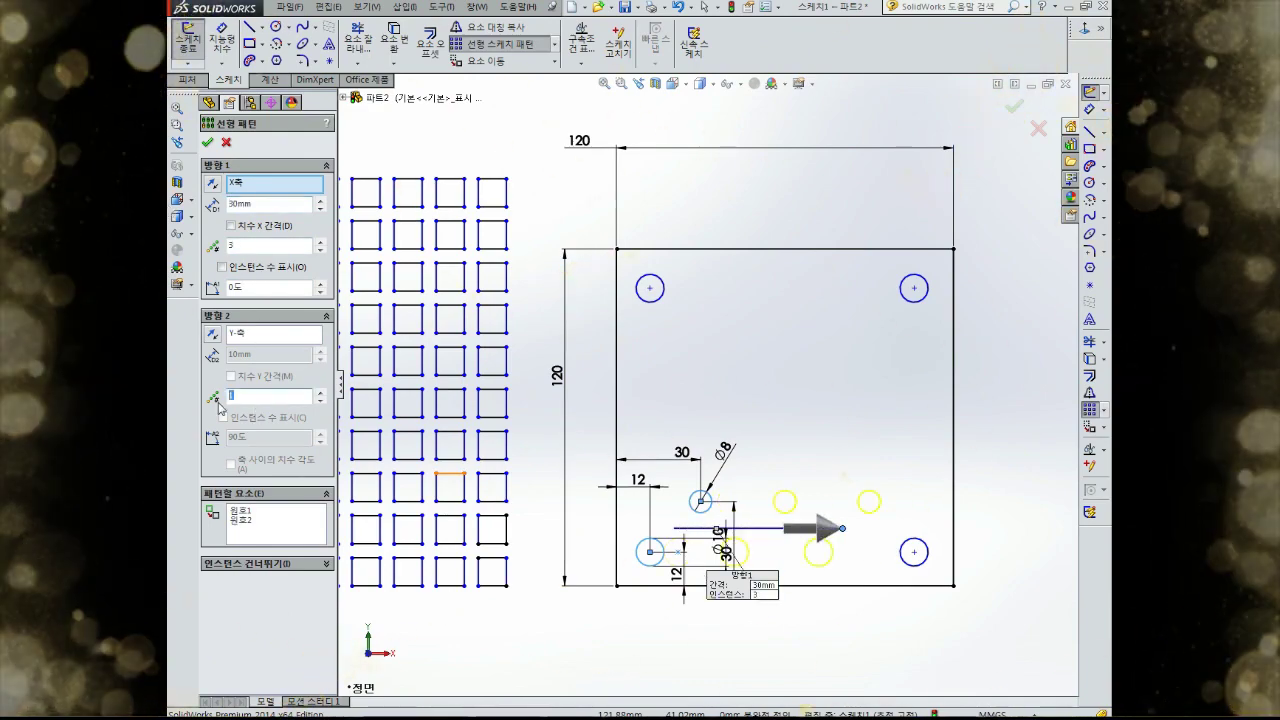
key("BackSpace")
type("2")
left_click(266, 356)
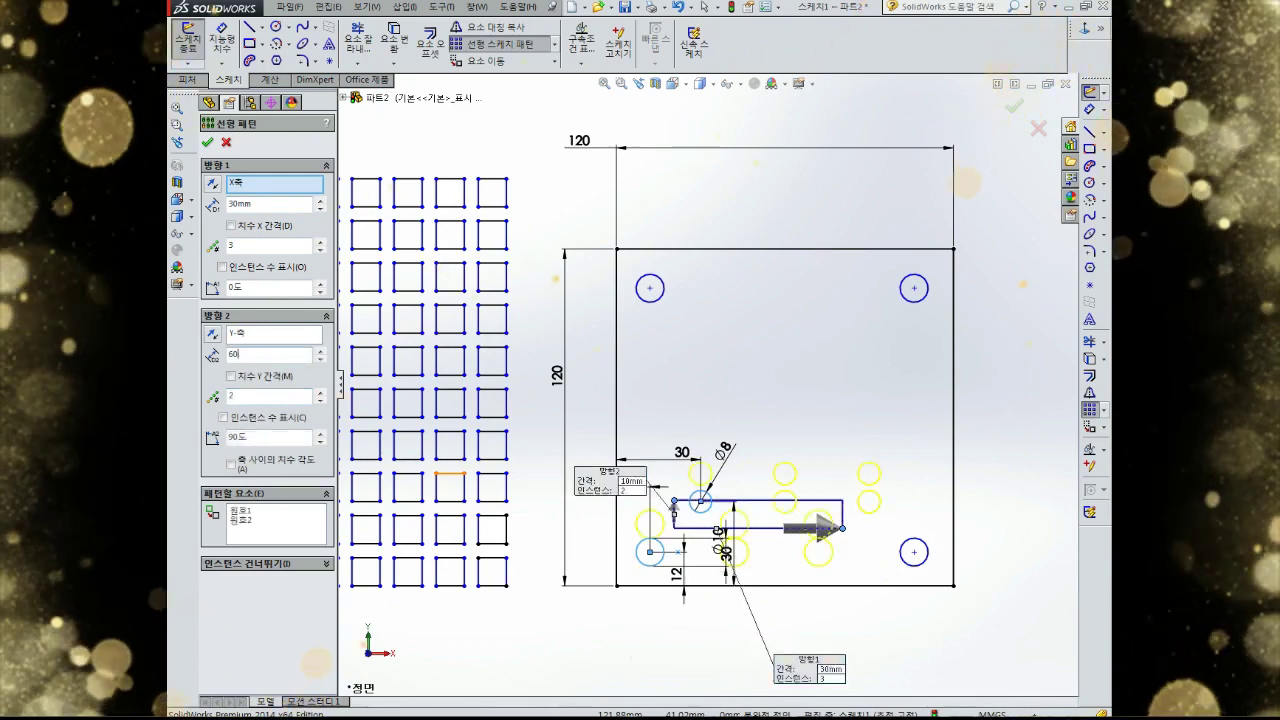
key("Return")
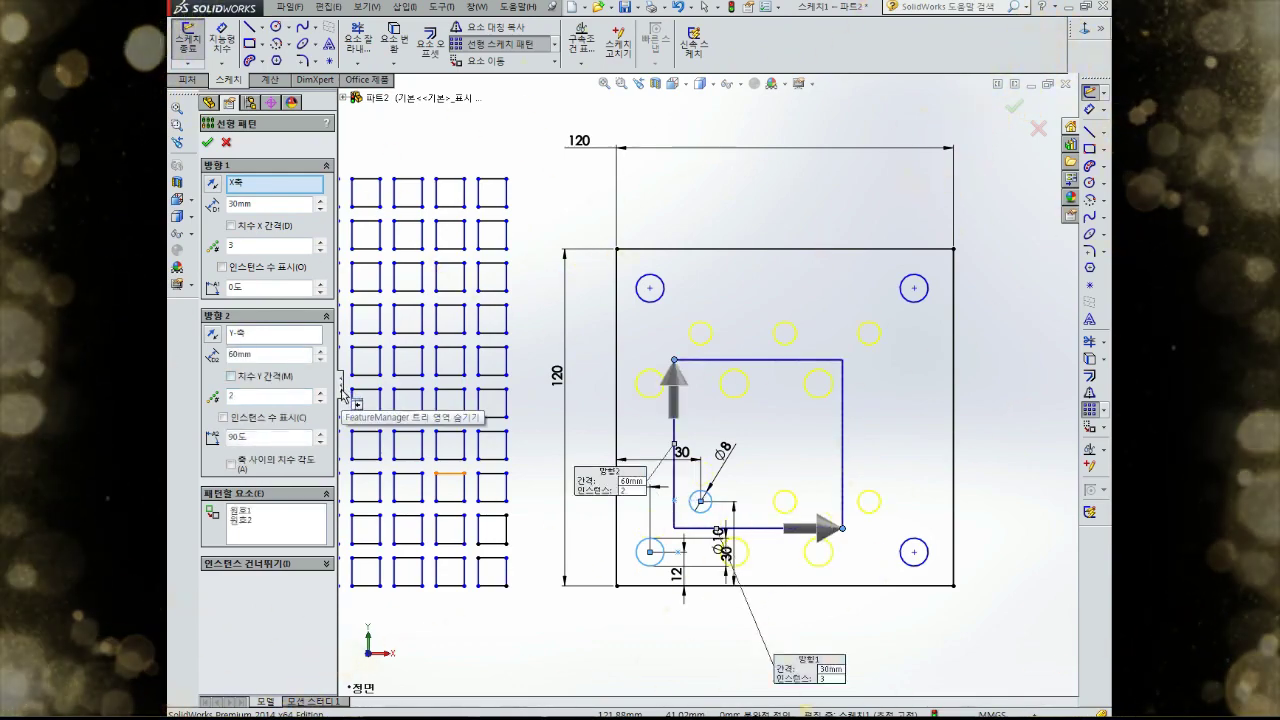
Remove the 10 mm circle from the entities to pattern, leaving only the 8 mm circle
left_click(247, 521)
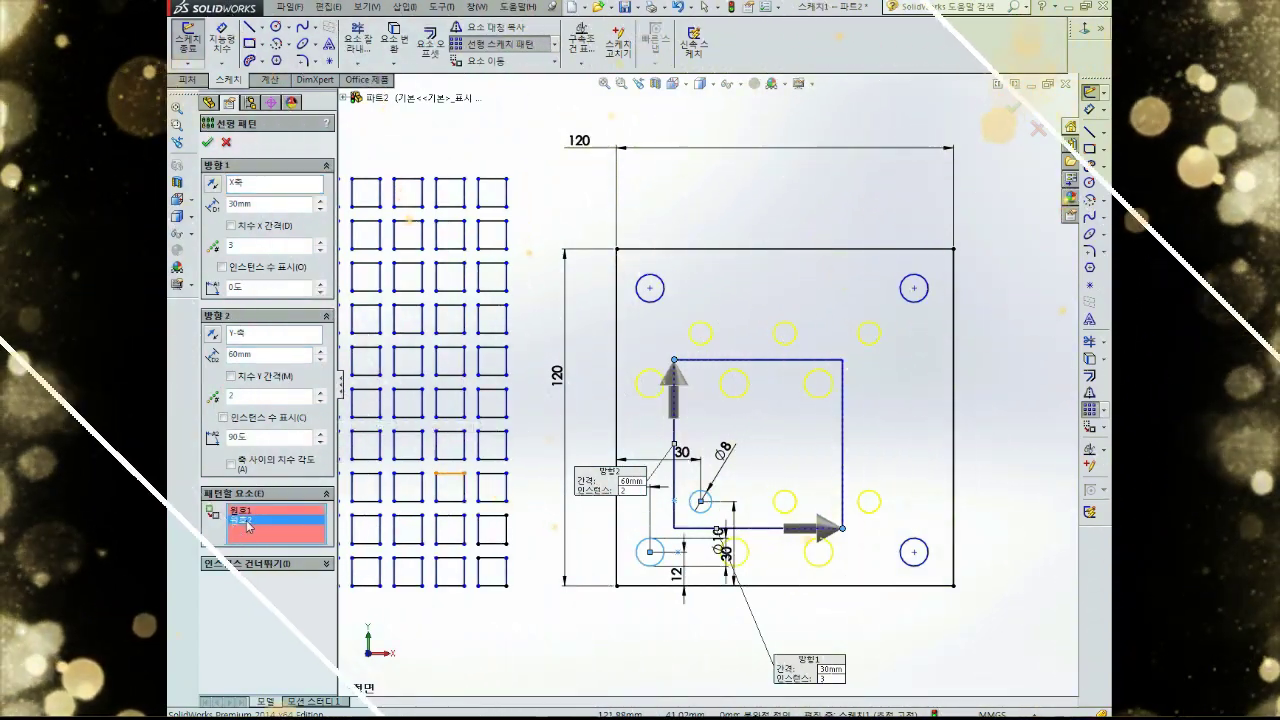
left_click(248, 512)
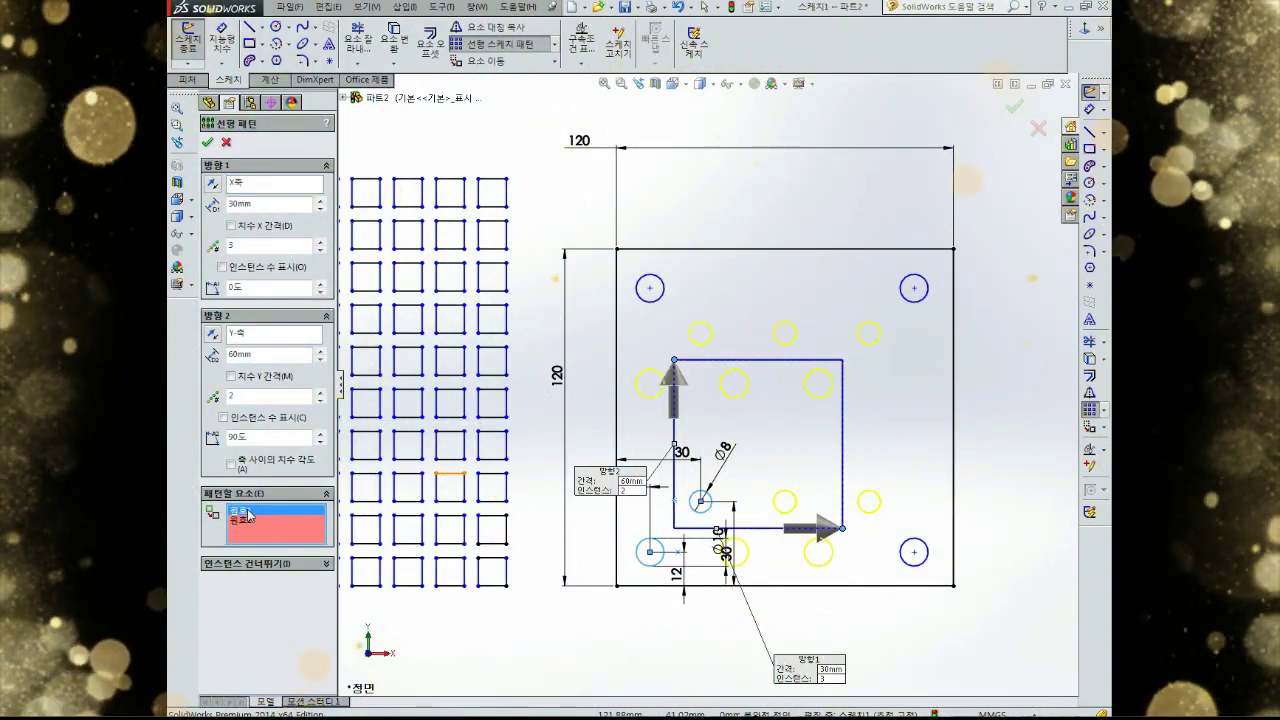
key("Delete")
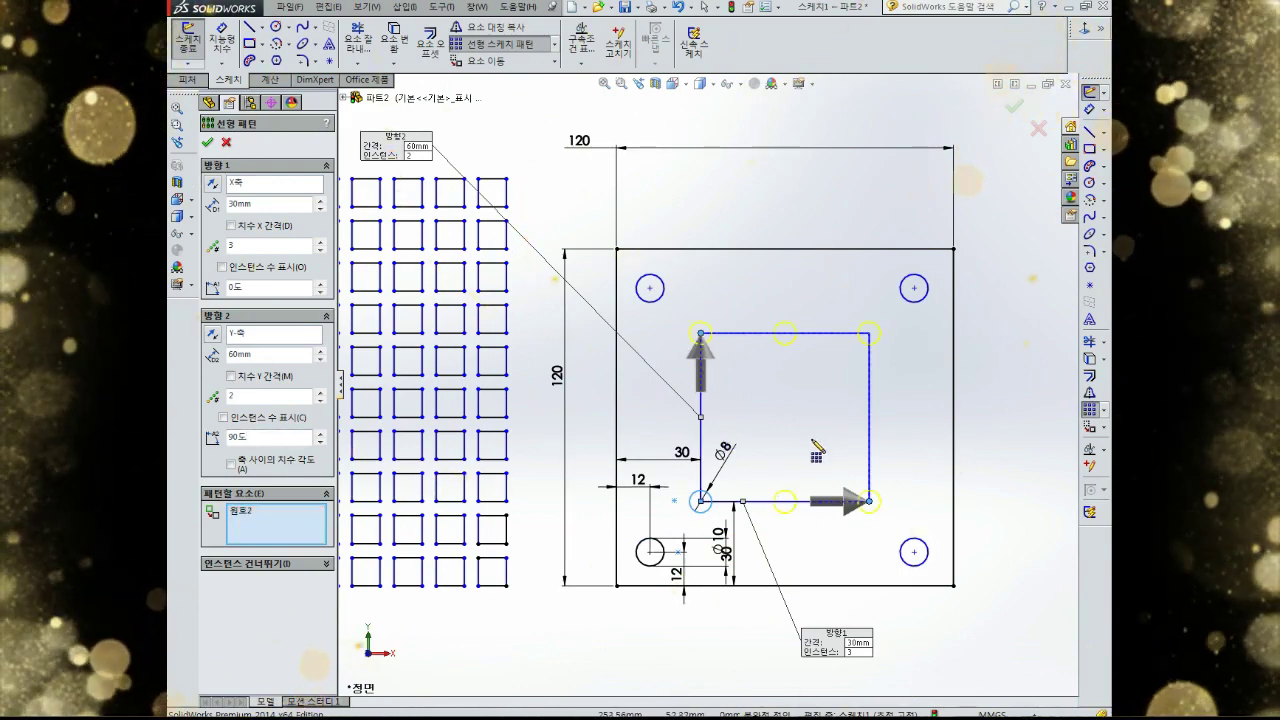
Skip instance (2,1) in the 8 mm circle pattern, then accept the pattern and exit the sketch
scroll(811, 438, "up", 3)
scroll(774, 424, "down", 4)
scroll(683, 389, "down", 1)
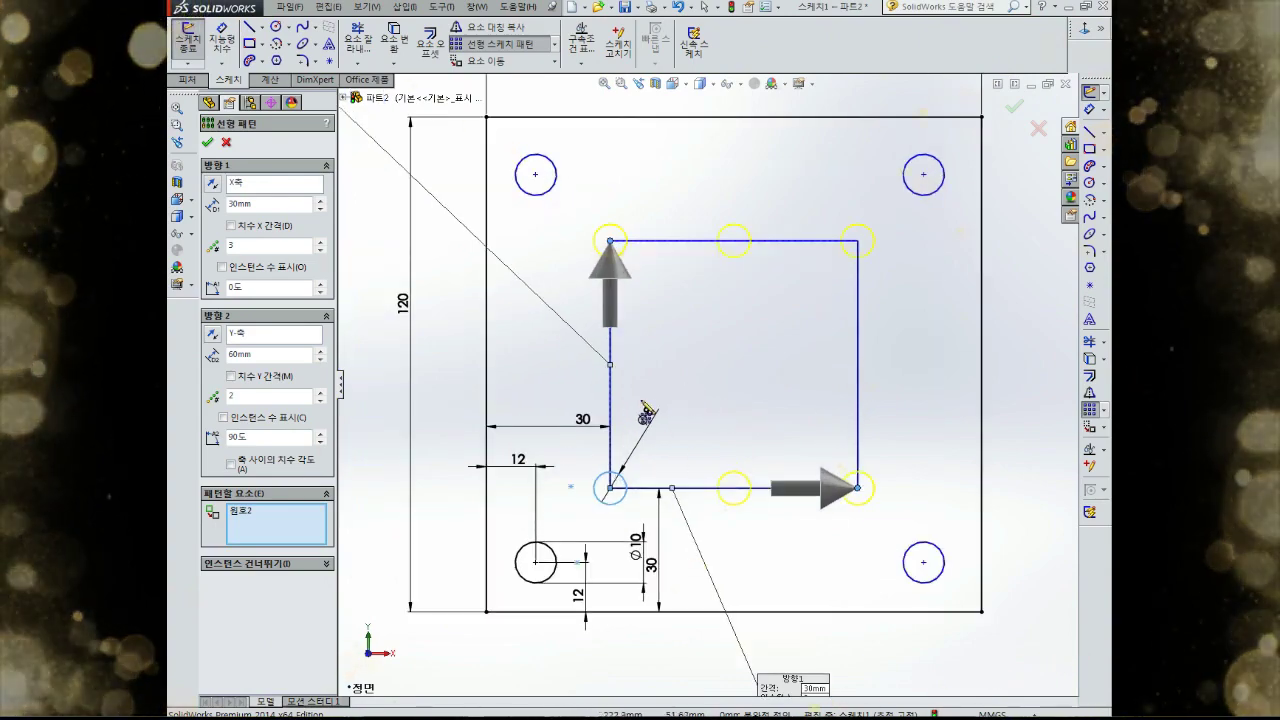
left_click(325, 565)
left_click(248, 606)
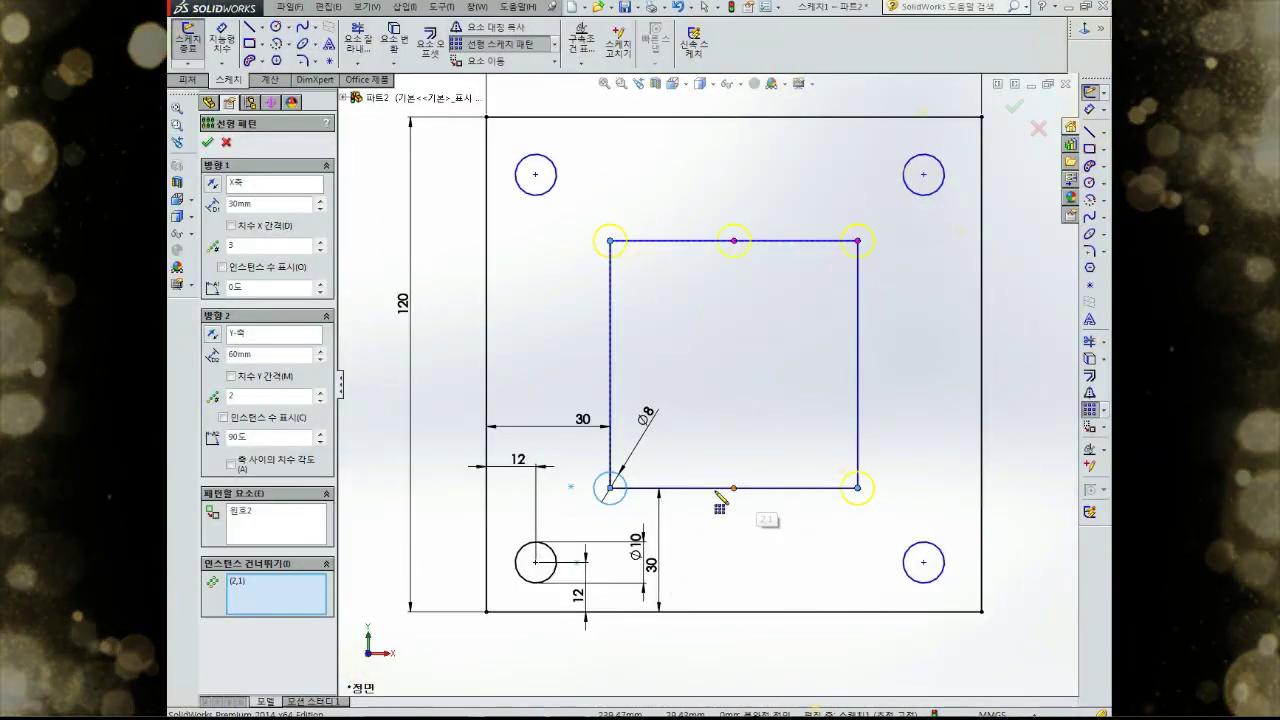
left_click(1014, 105)
scroll(840, 404, "up", 3)
scroll(840, 404, "down", 2)
left_click(1012, 108)
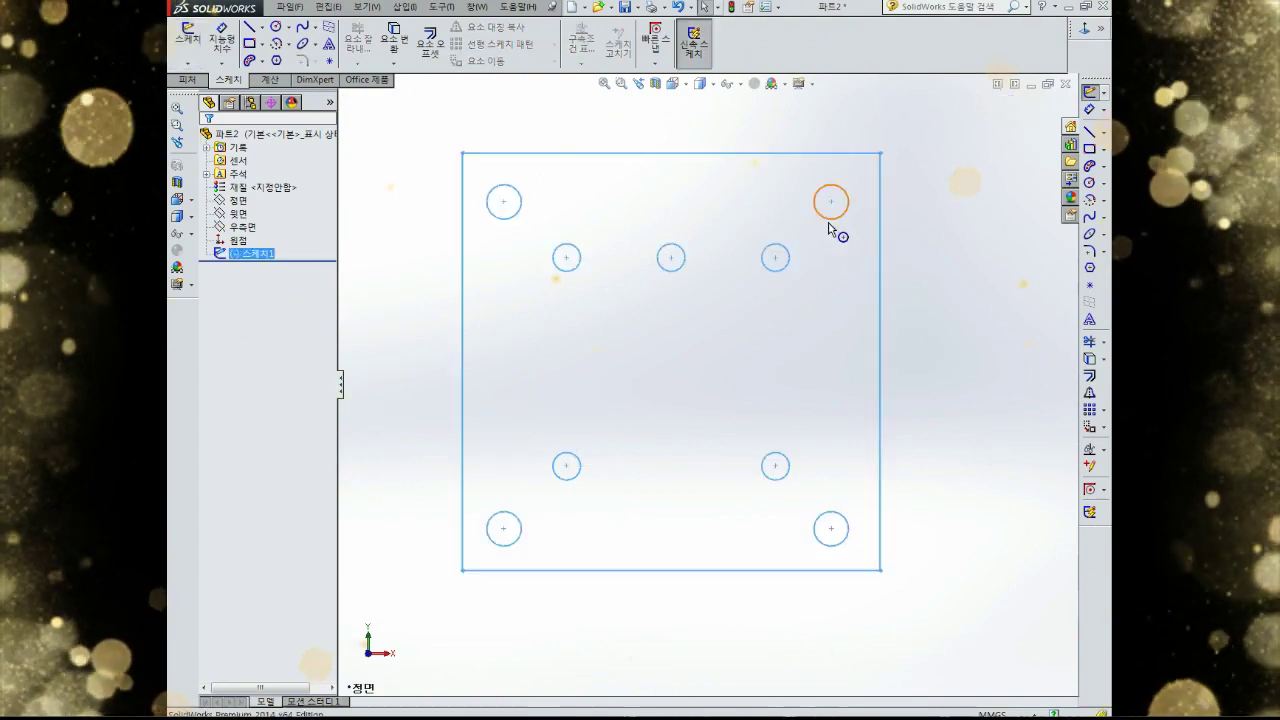
scroll(708, 361, "up", 2)
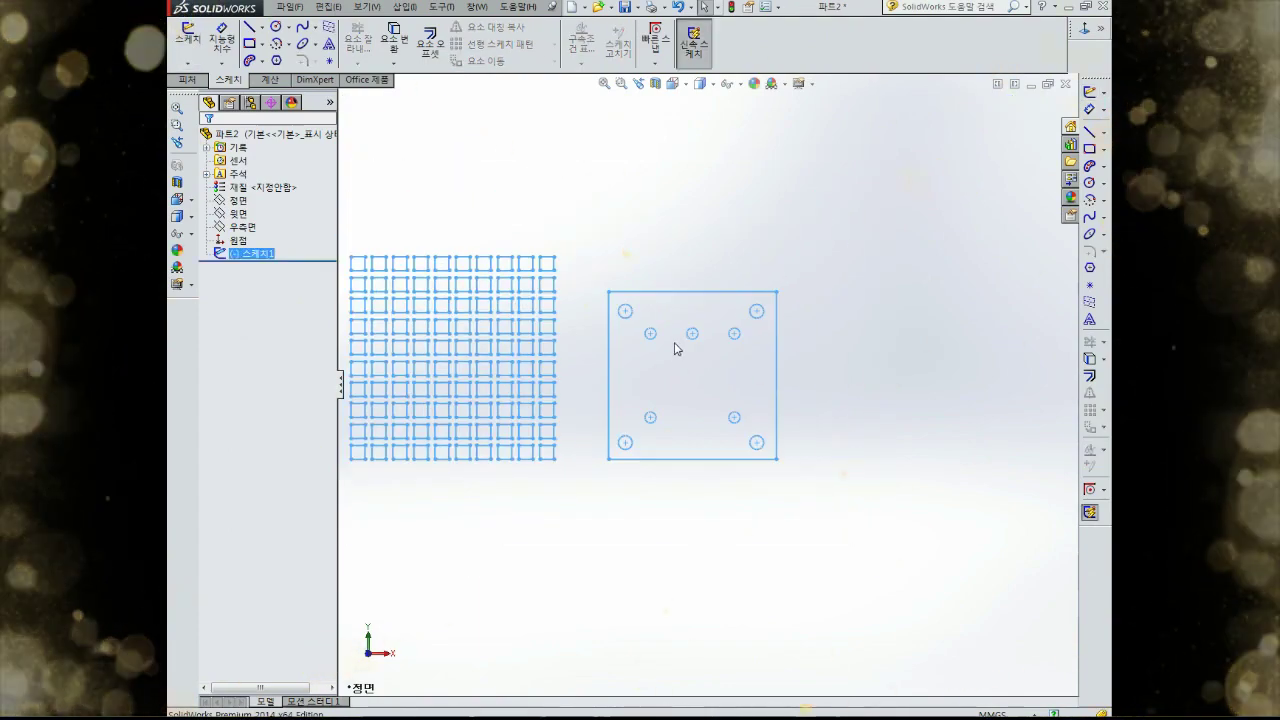
scroll(577, 331, "up", 2)
scroll(602, 332, "down", 2)
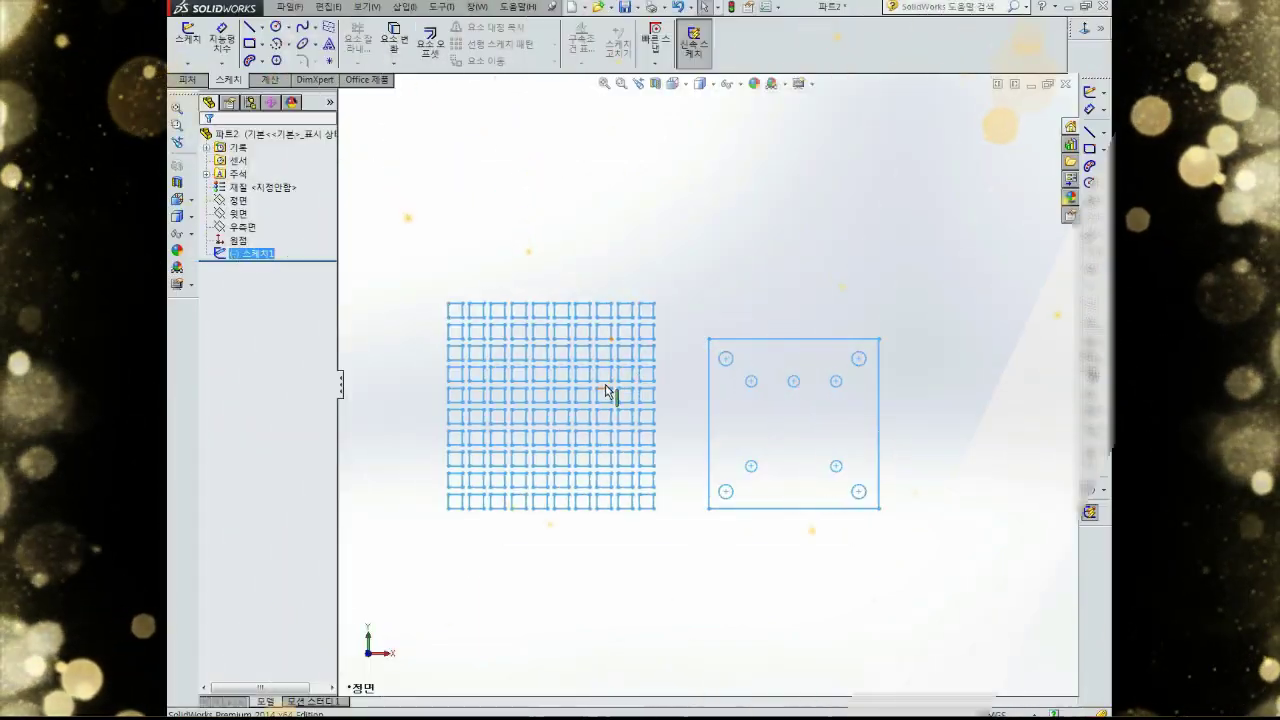
scroll(610, 390, "down", 1)
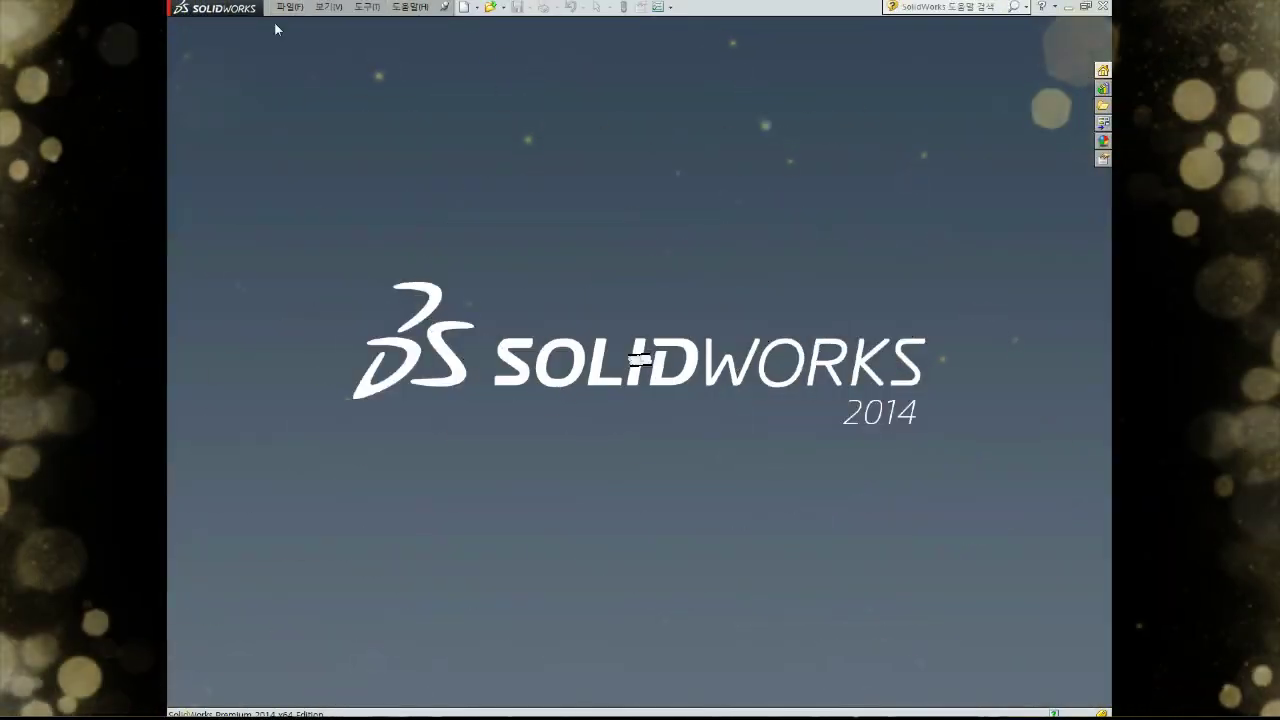
Create a new part and start a sketch on the front plane
left_click(289, 7)
left_click(300, 27)
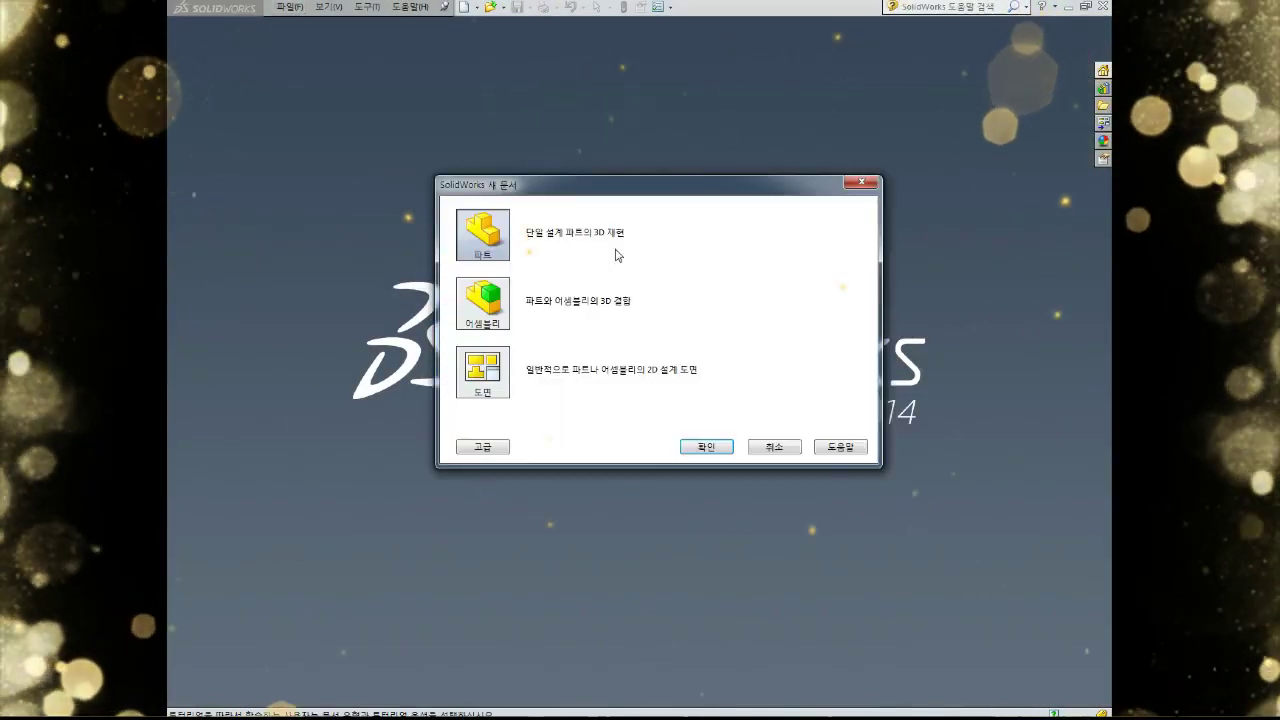
left_click(714, 452)
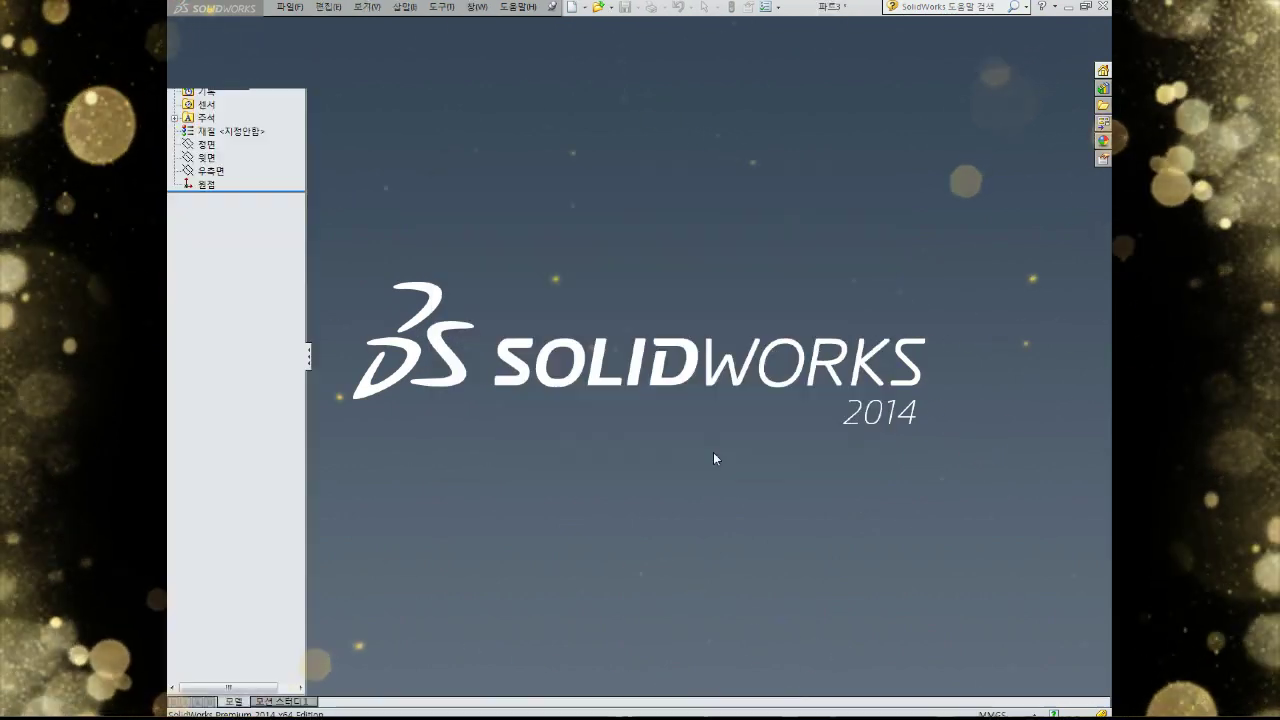
left_click(282, 200)
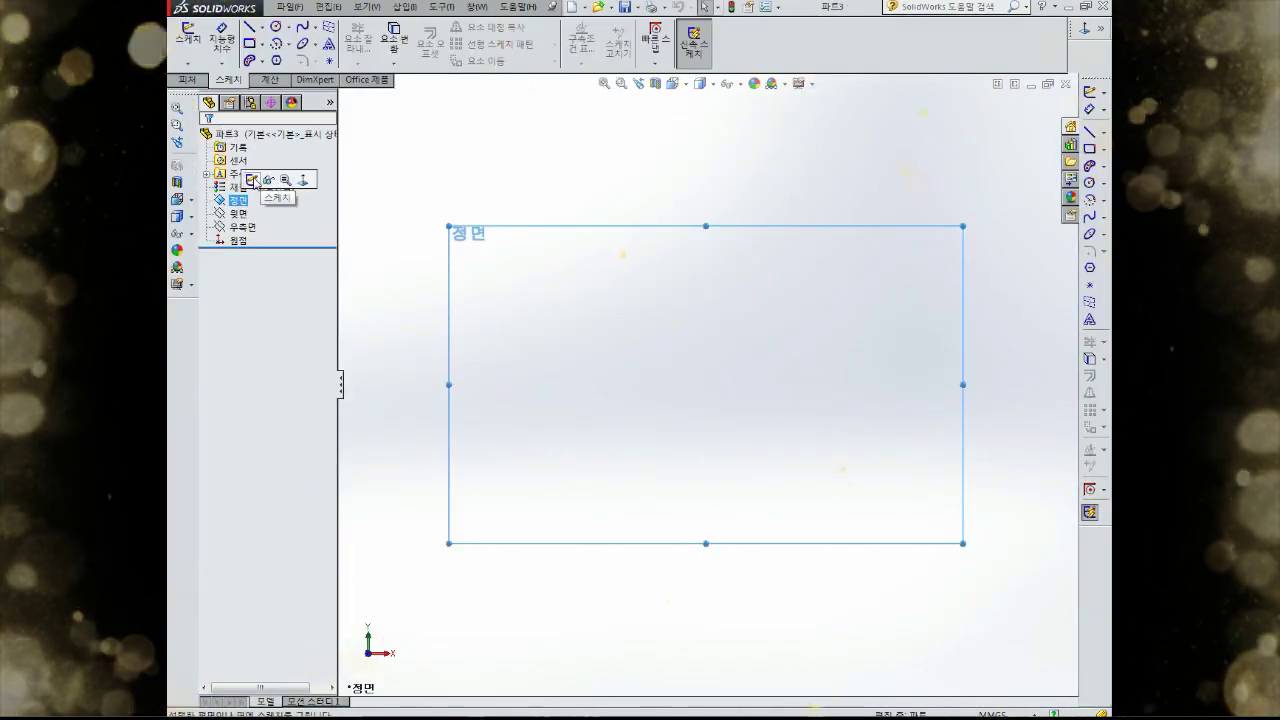
left_click(251, 179)
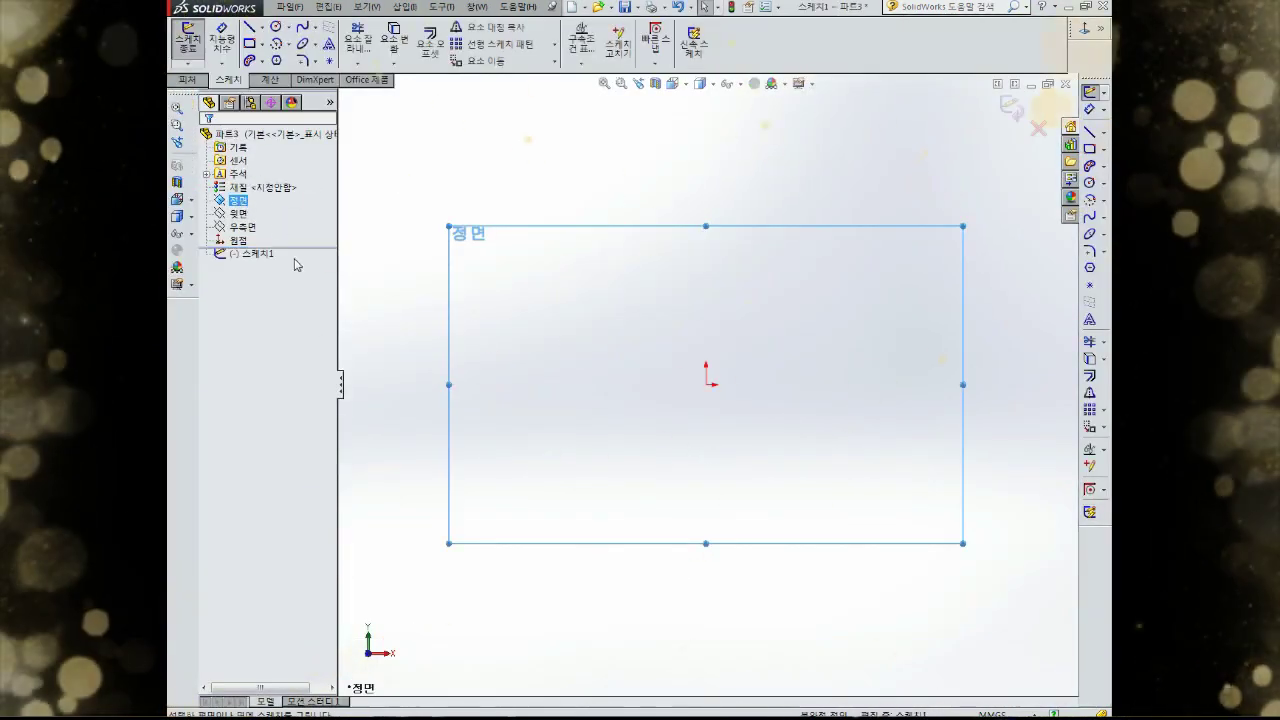
Sketch a circle centred on the origin and dimension its diameter to 120 mm
left_click(1089, 184)
left_click(706, 384)
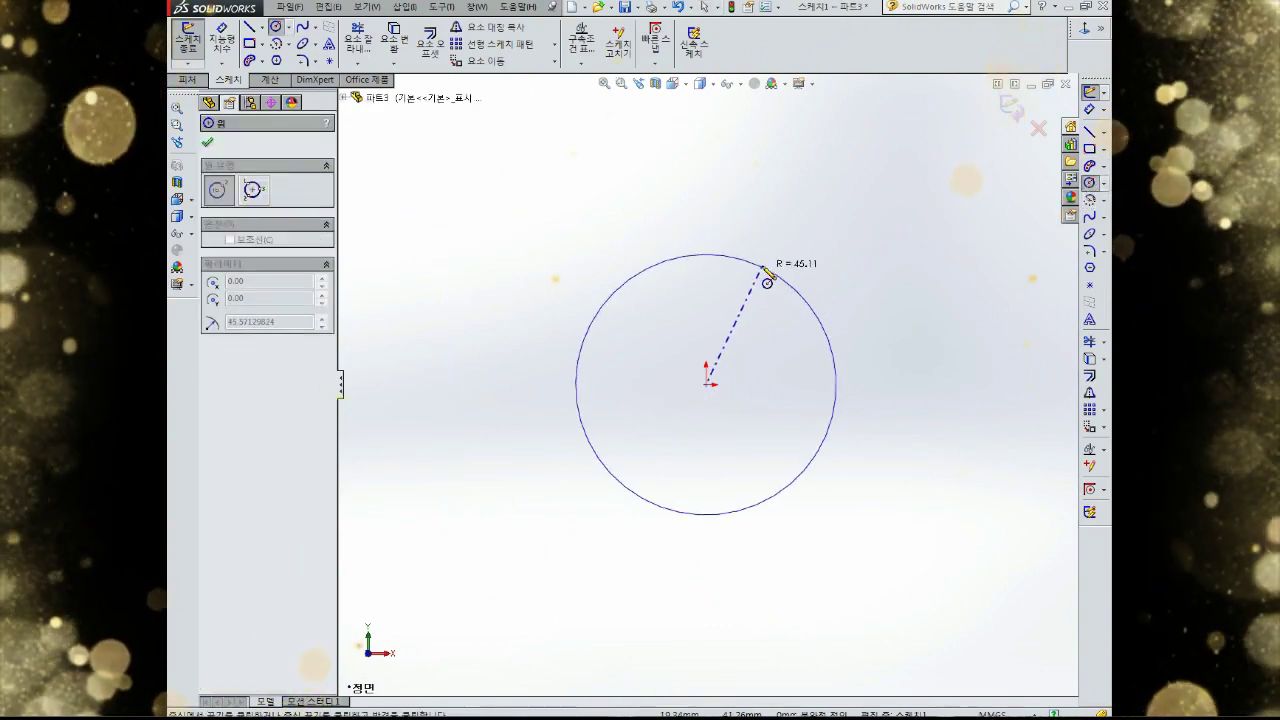
left_click(770, 271)
right_click_drag(792, 212, 800, 172)
left_click(771, 257)
left_click(787, 224)
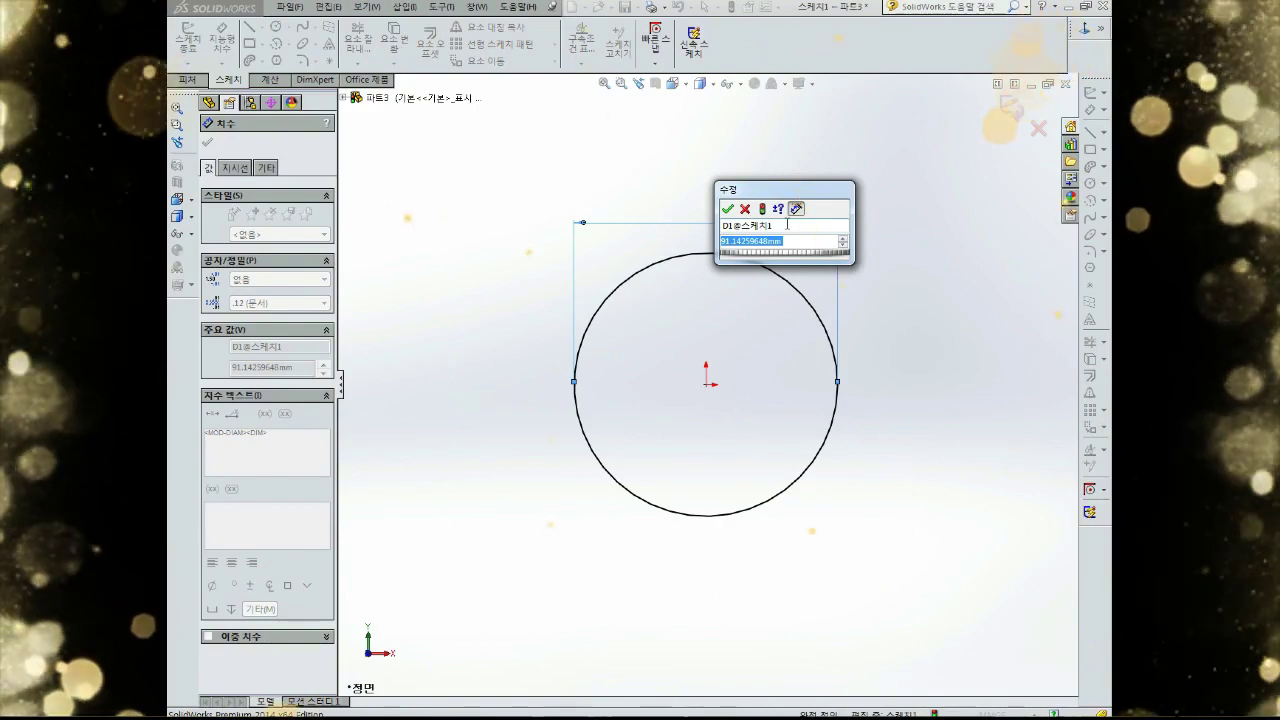
type("1")
left_click(786, 229)
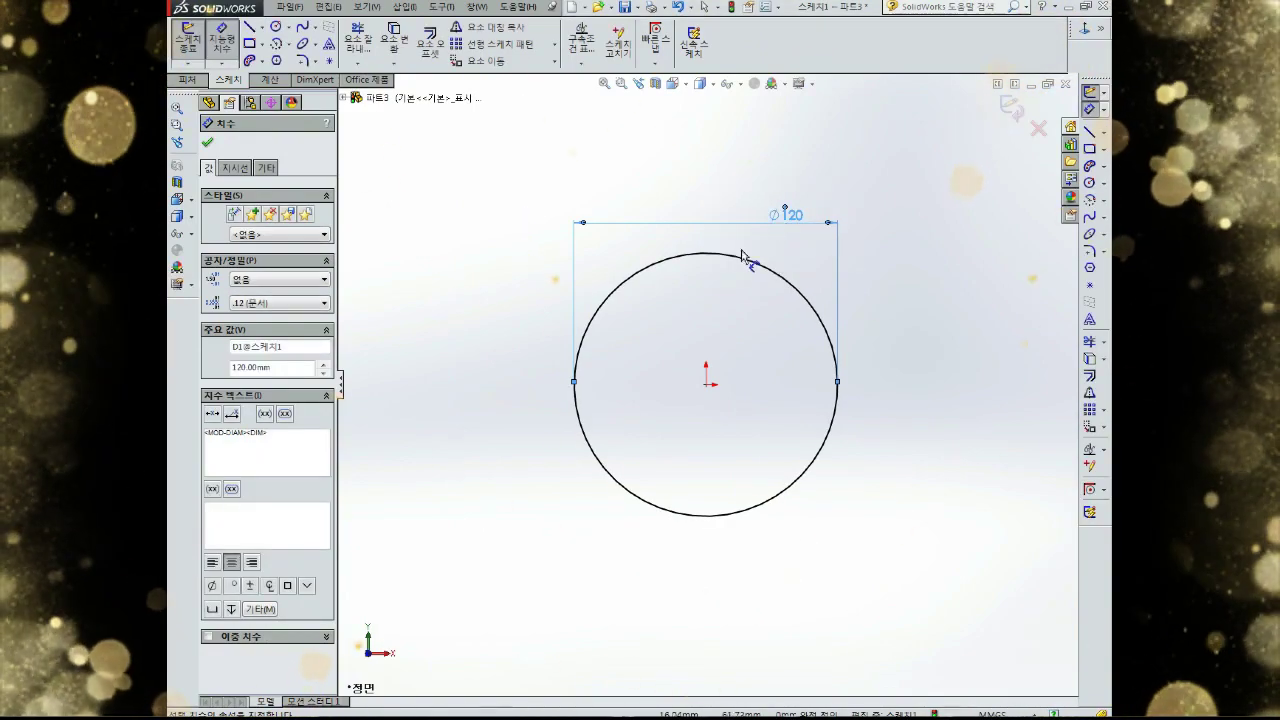
Convert the 120 mm circle to construction geometry
key("Escape")
left_click(755, 262)
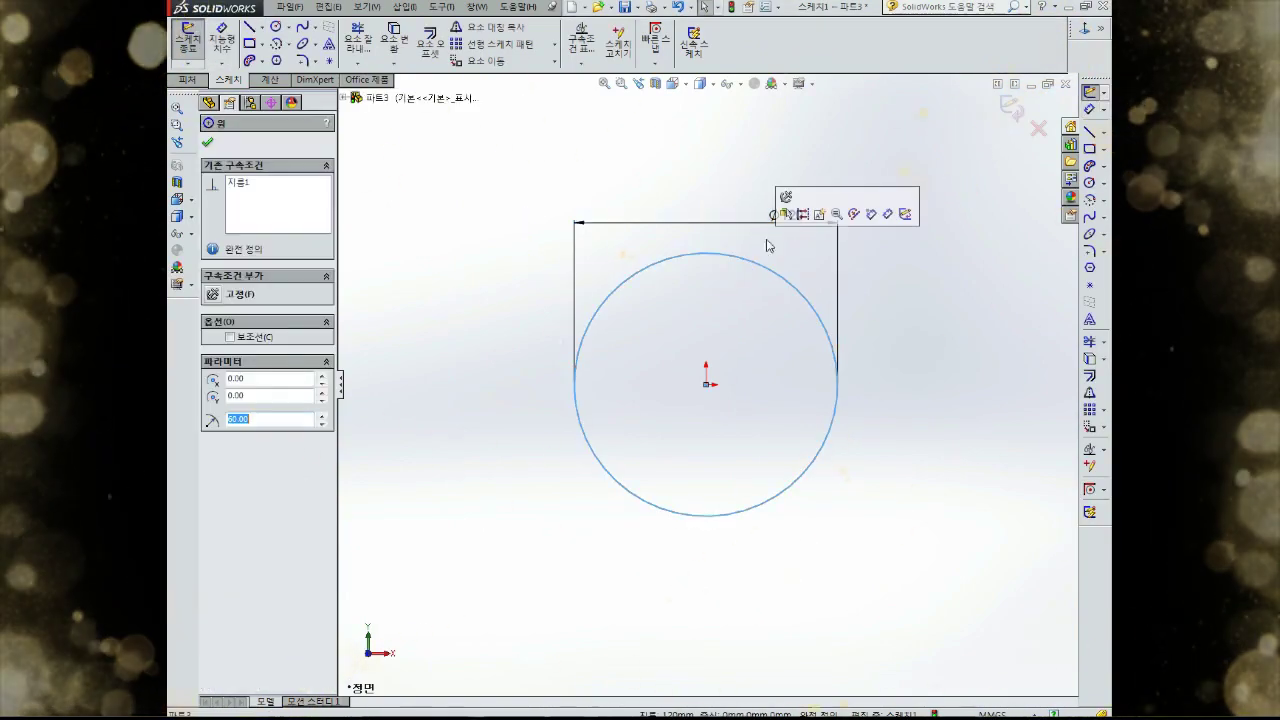
left_click(805, 217)
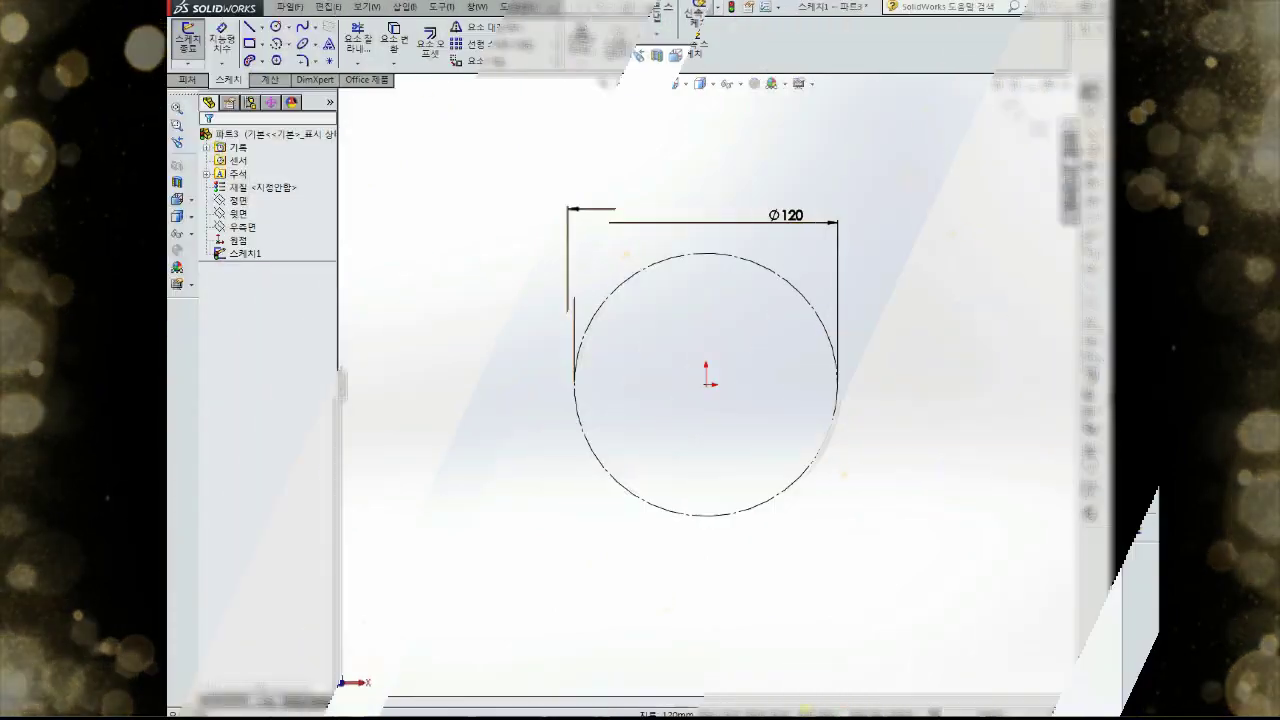
Sketch a small circle centred on the top quadrant of the construction circle and set its diameter to 14 mm
left_click(1090, 183)
left_click(706, 254)
left_click(716, 262)
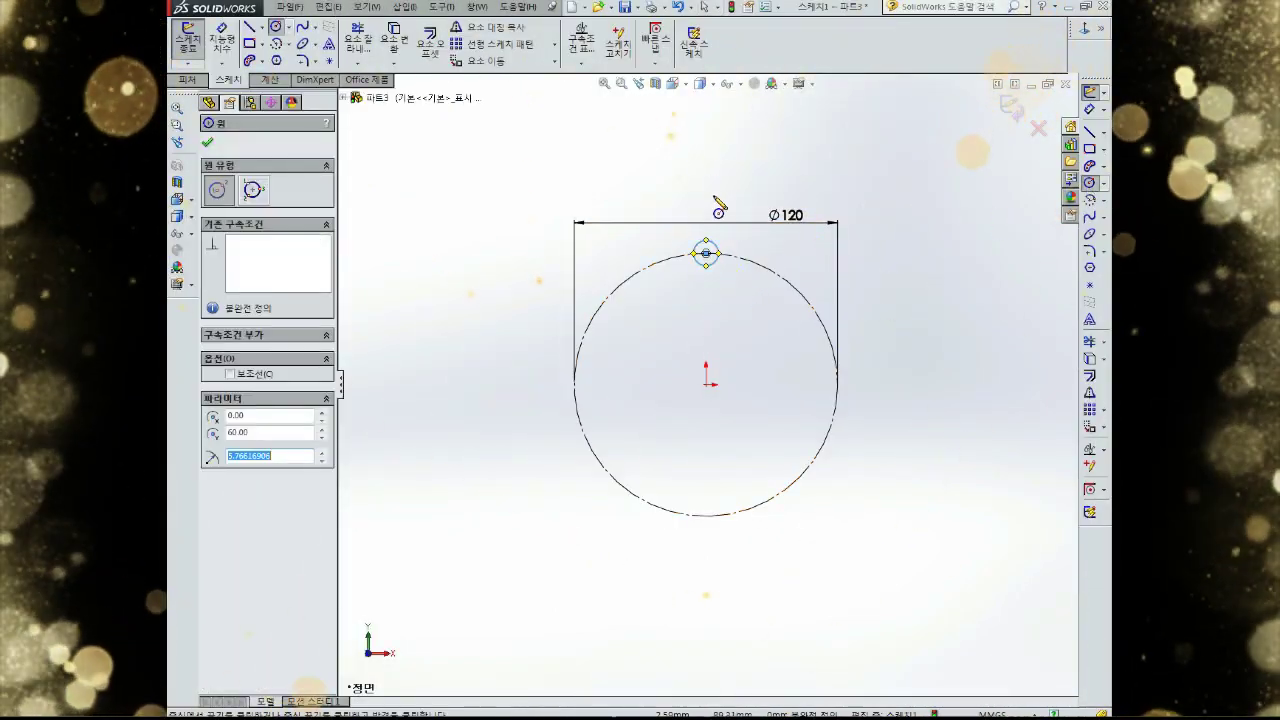
right_click_drag(722, 166, 722, 132)
left_click(717, 256)
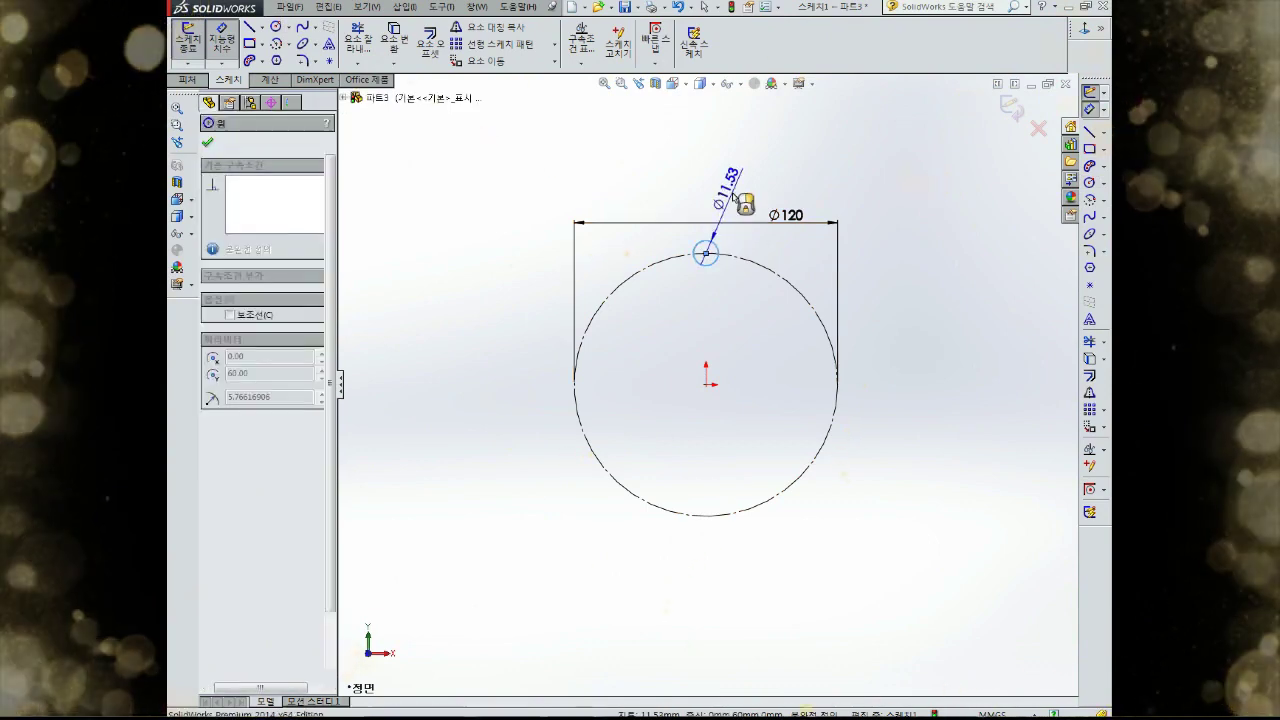
left_click(736, 196)
type("14")
key("Return")
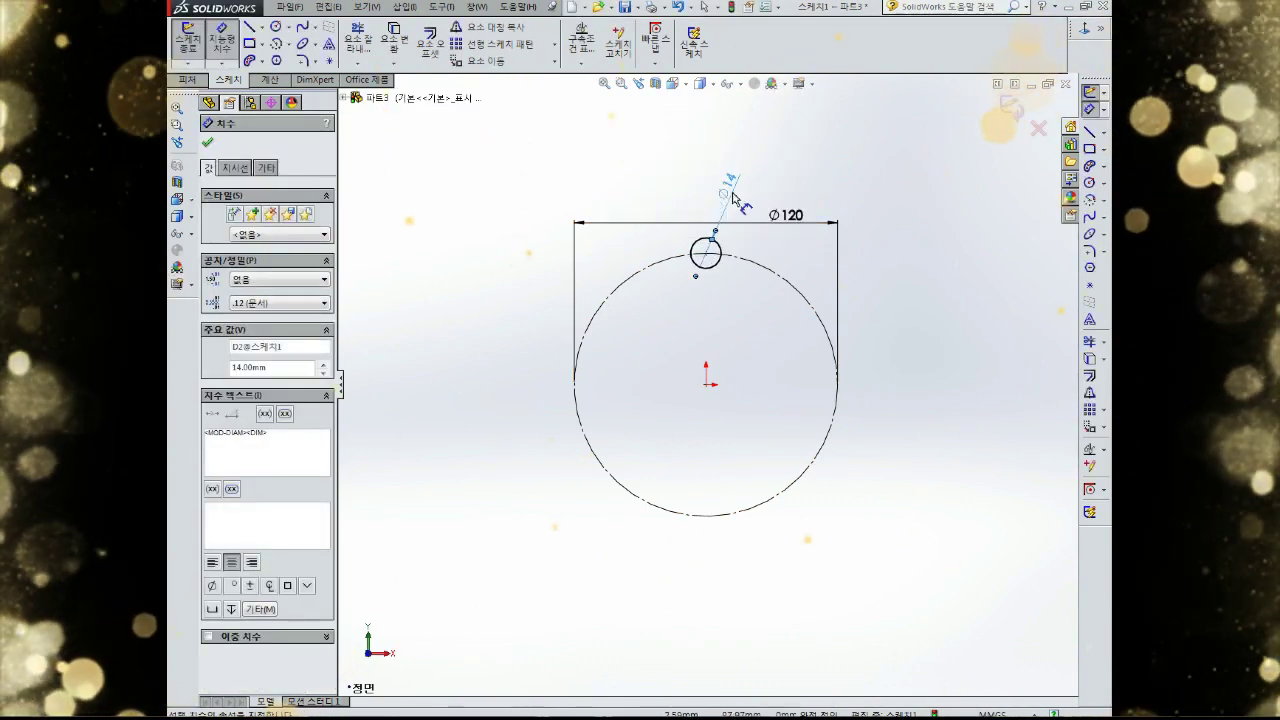
Create a circular sketch pattern of the 14 mm circle with six equally spaced instances over 360 degrees about the origin
left_click(1102, 411)
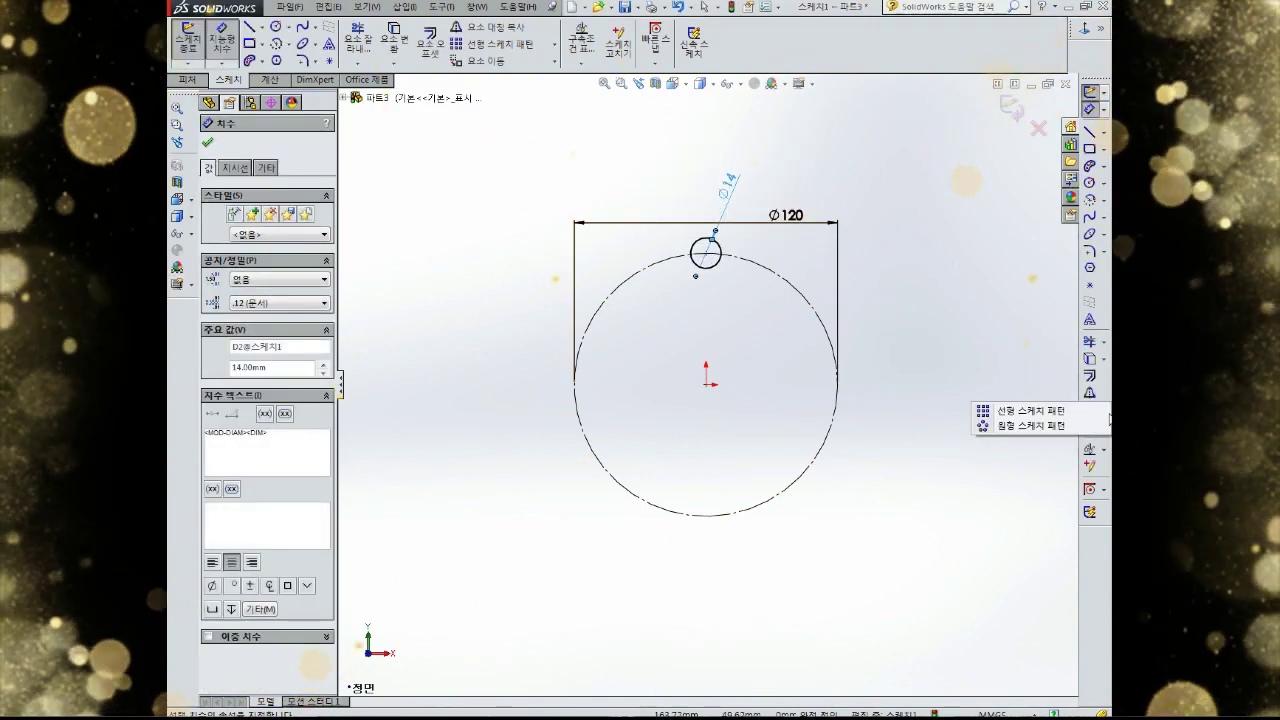
left_click(1025, 427)
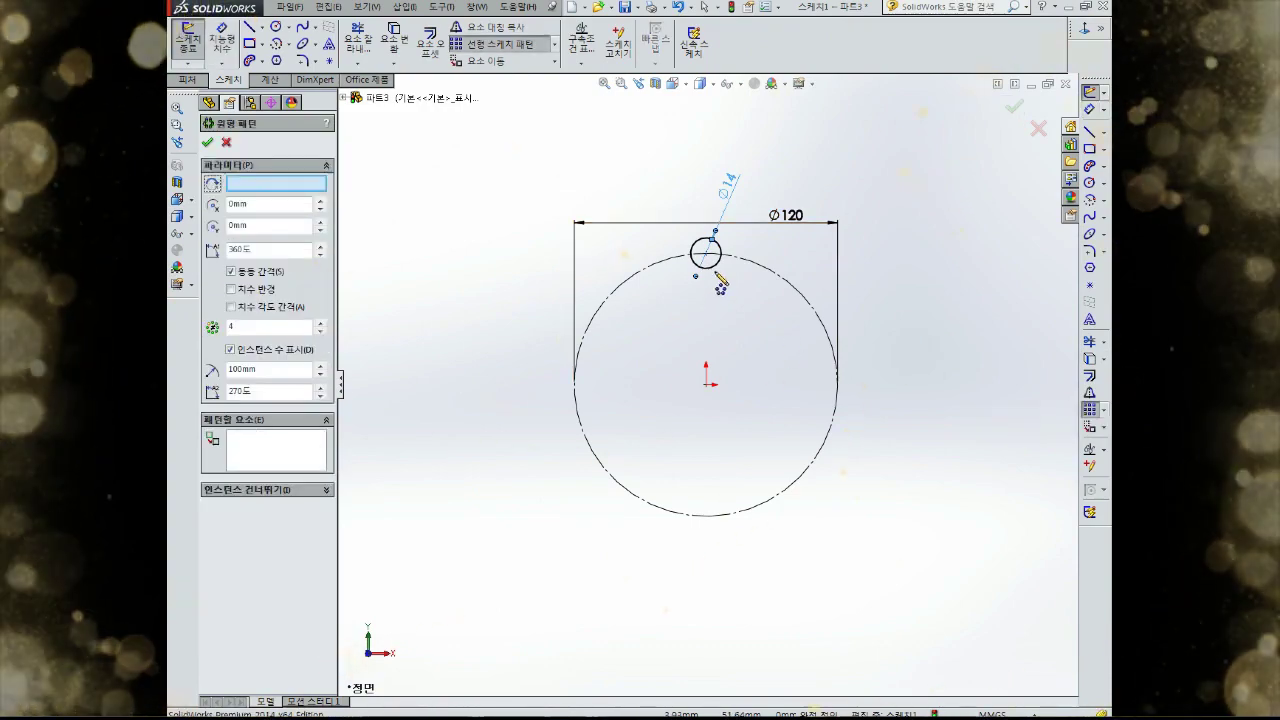
left_click(716, 276)
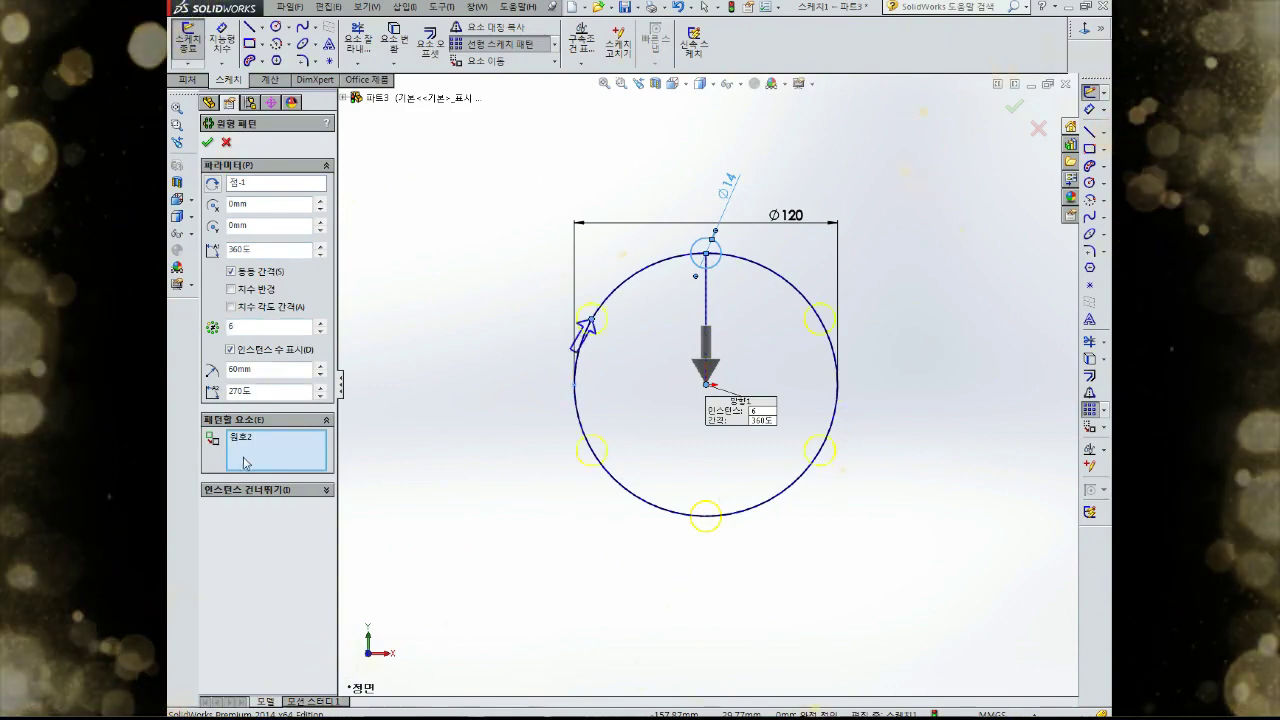
left_click(209, 144)
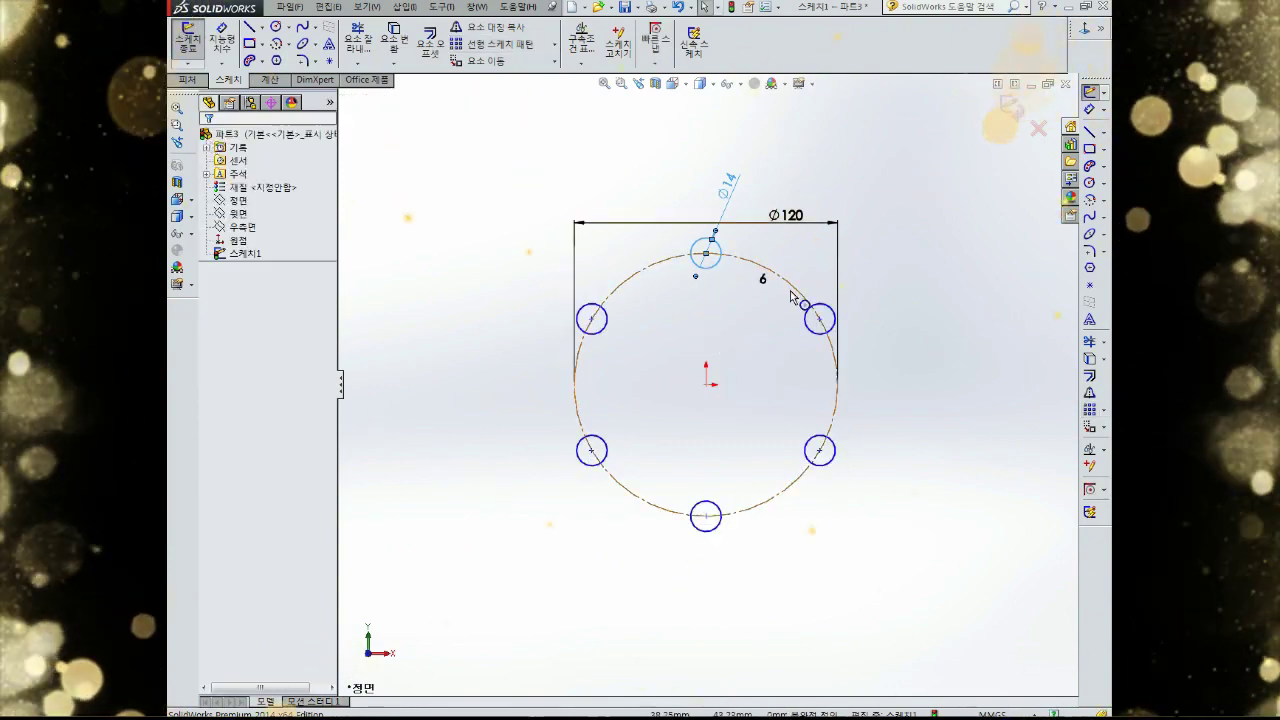
Constrain the centre point of the upper-right patterned circle to the construction circle to fully define the pattern
left_click(818, 320)
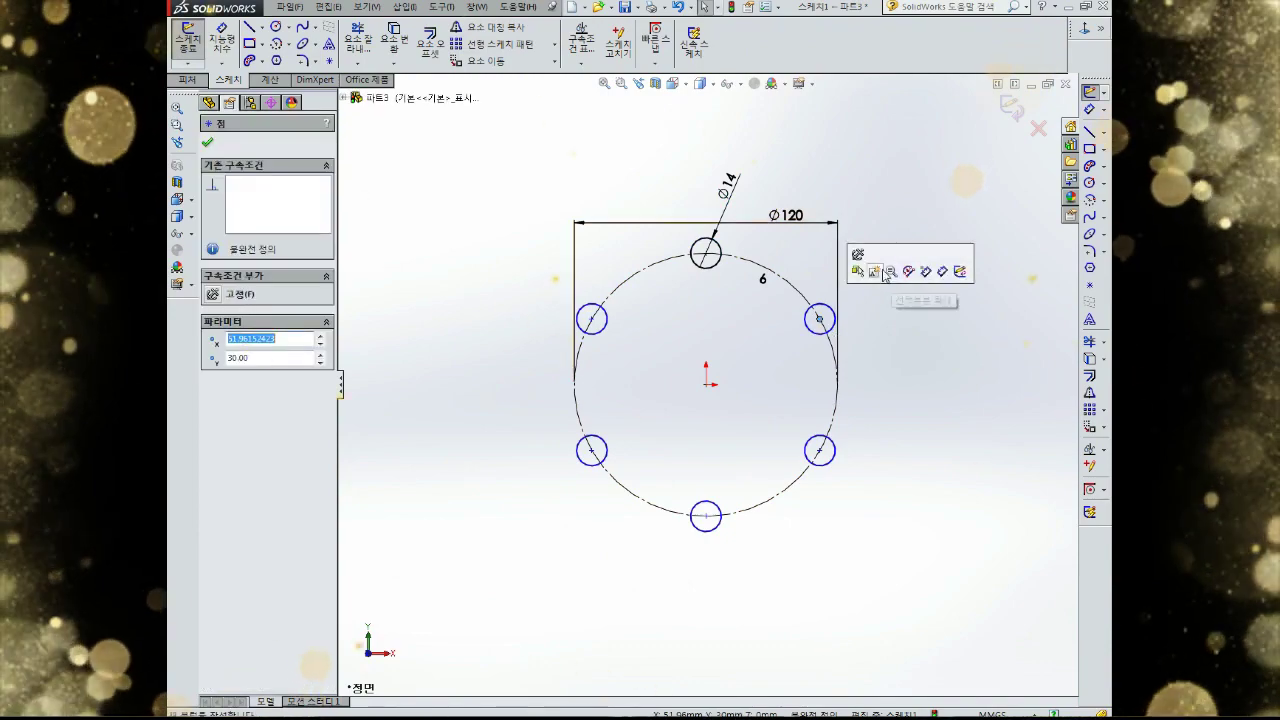
left_click(890, 348)
scroll(825, 376, "down", 2)
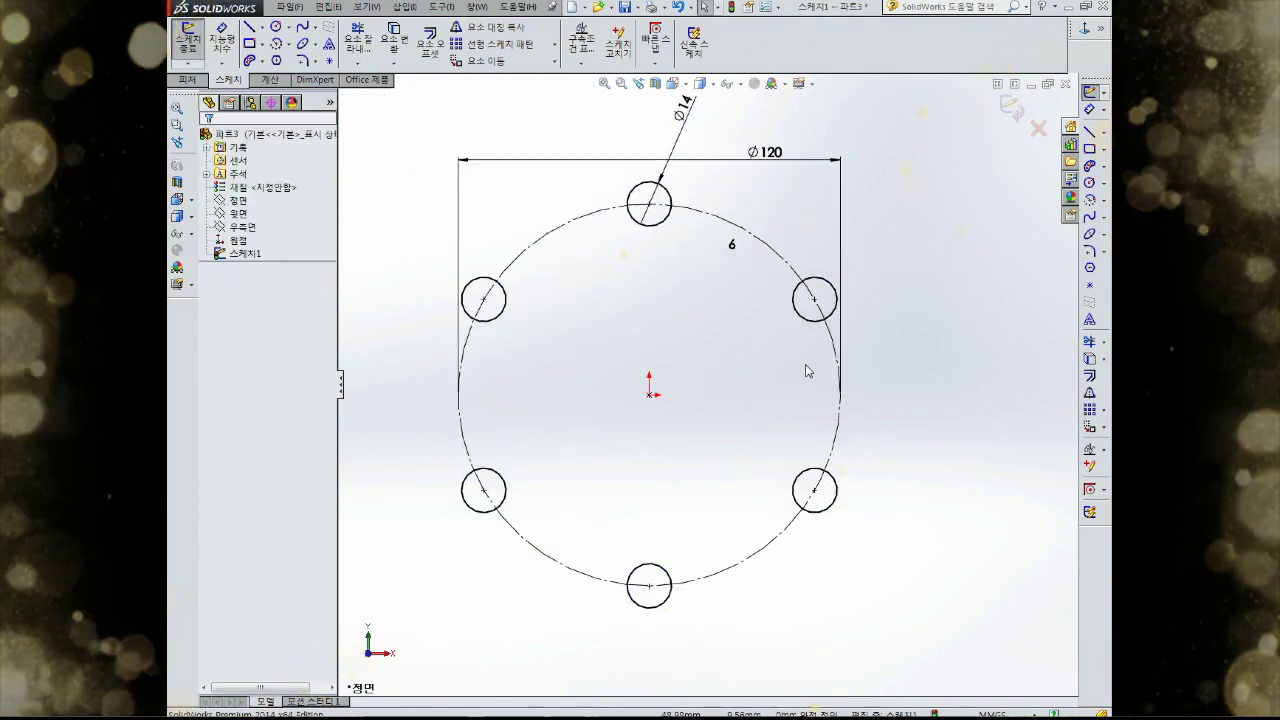
scroll(808, 366, "up", 2)
mouse_move(897, 388)
middle_mouse_down("ctrl")
mouse_move(763, 374)
mouse_move(843, 392)
middle_mouse_up("ctrl")
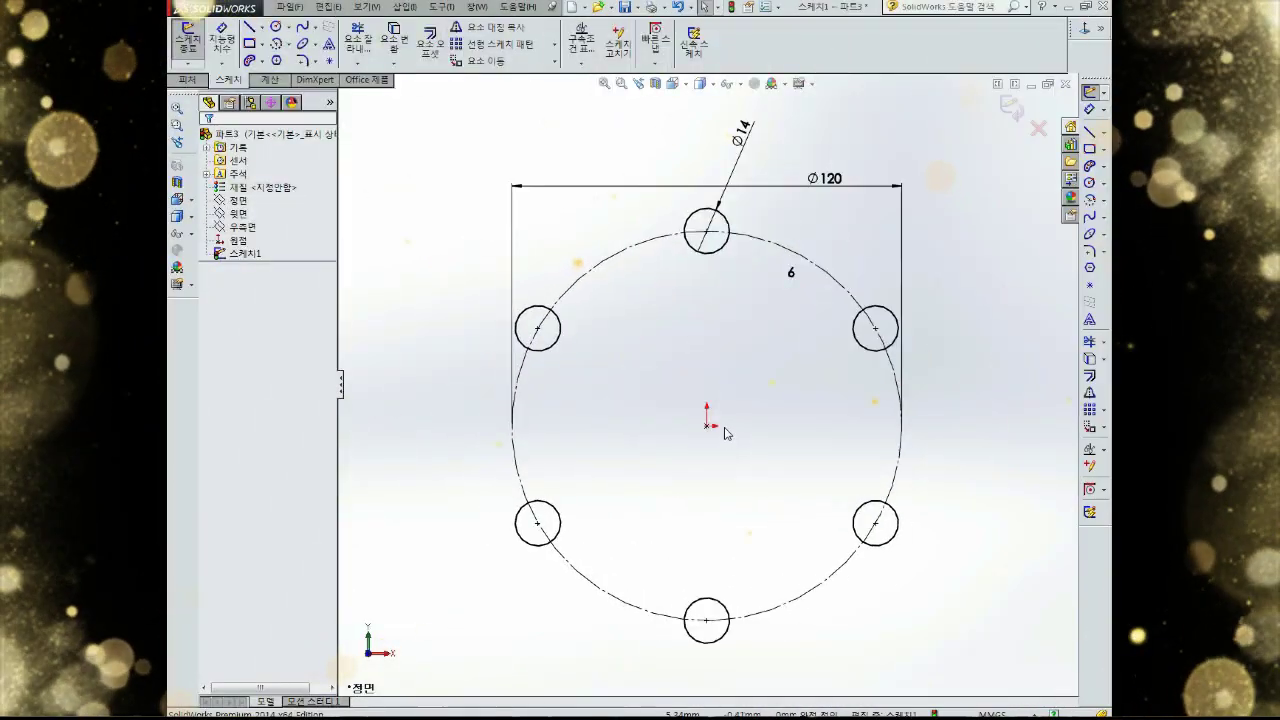
scroll(726, 432, "down", 2)
scroll(726, 432, "up", 3)
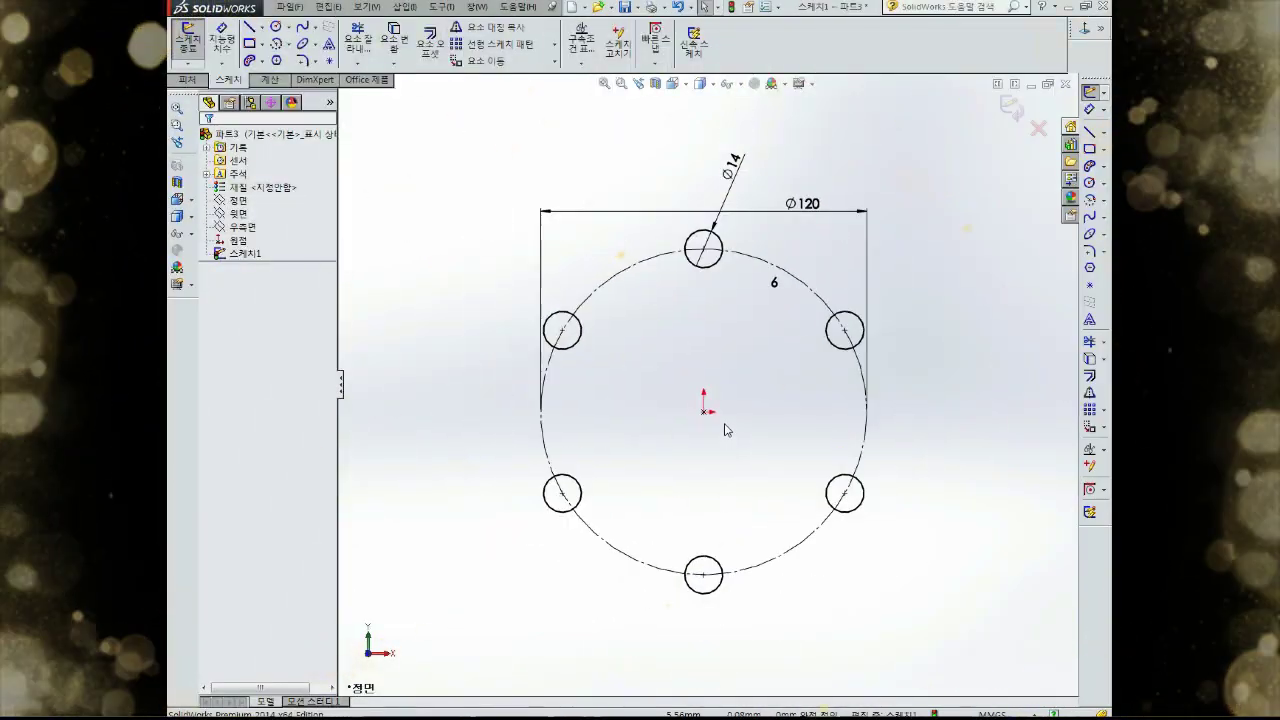
Sketch a corner rectangle about 128 by 129 mm in the empty area to the right of the circular pattern
mouse_move(909, 434)
middle_mouse_down("ctrl")
mouse_move(797, 409)
mouse_move(511, 392)
middle_mouse_up("ctrl")
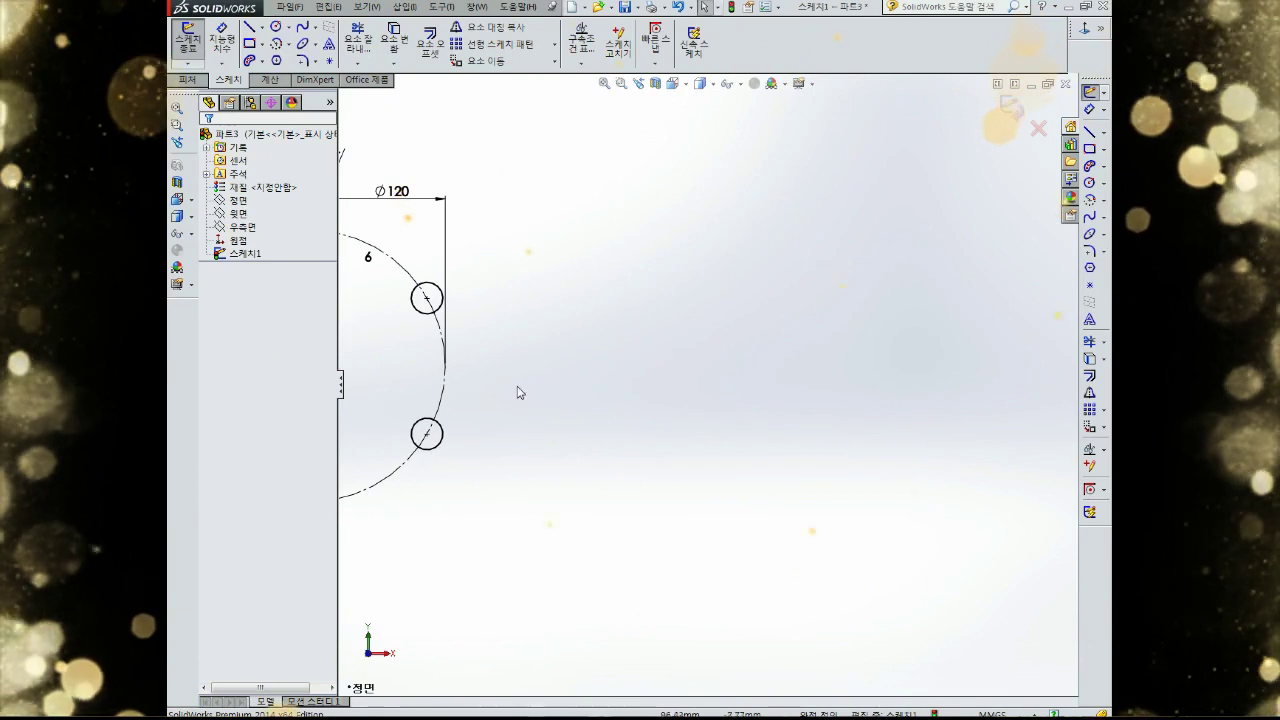
left_click(1089, 148)
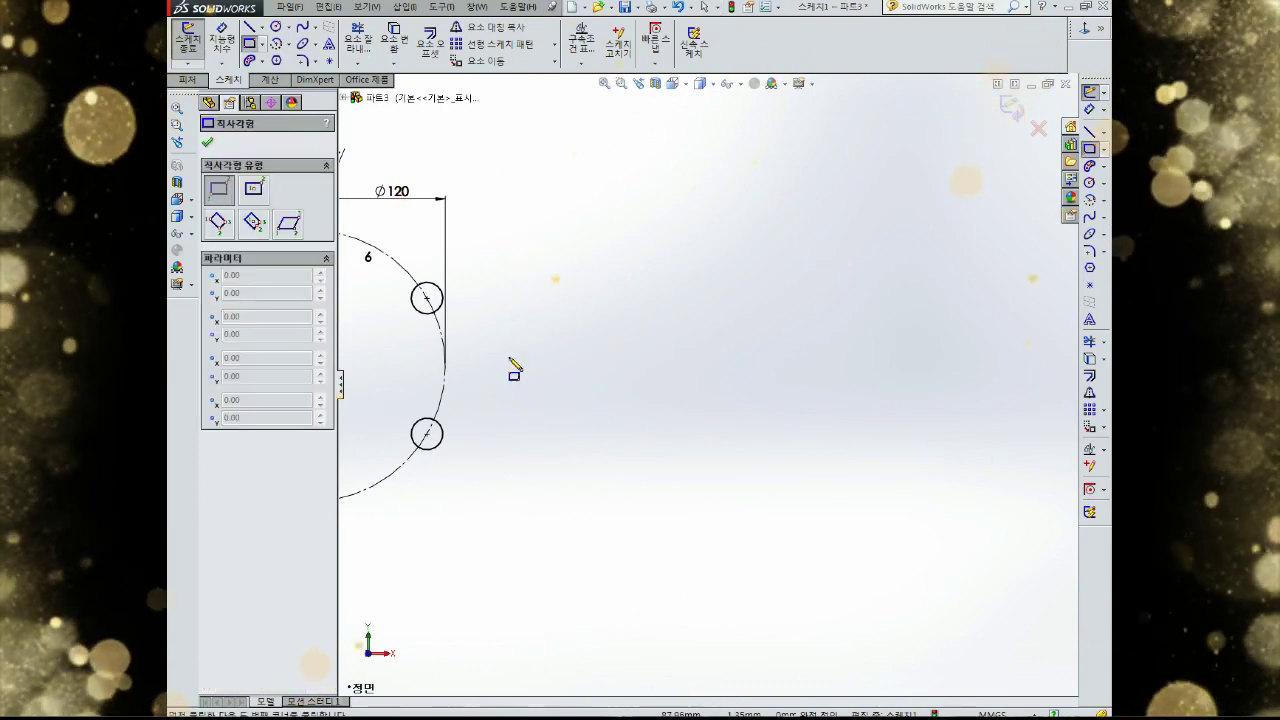
left_click_drag(537, 494, 826, 202)
Dimension the rectangle to 150 mm wide and 150 mm high
key("d")
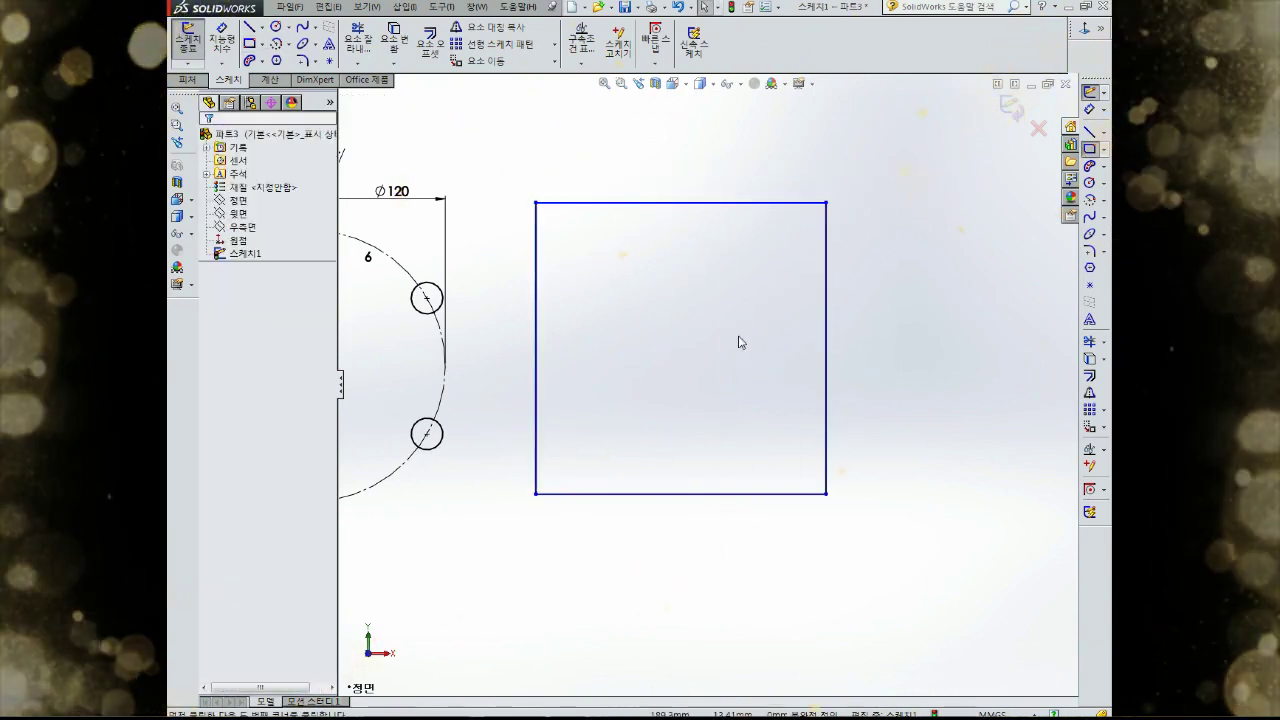
left_click(728, 205)
left_click(710, 150)
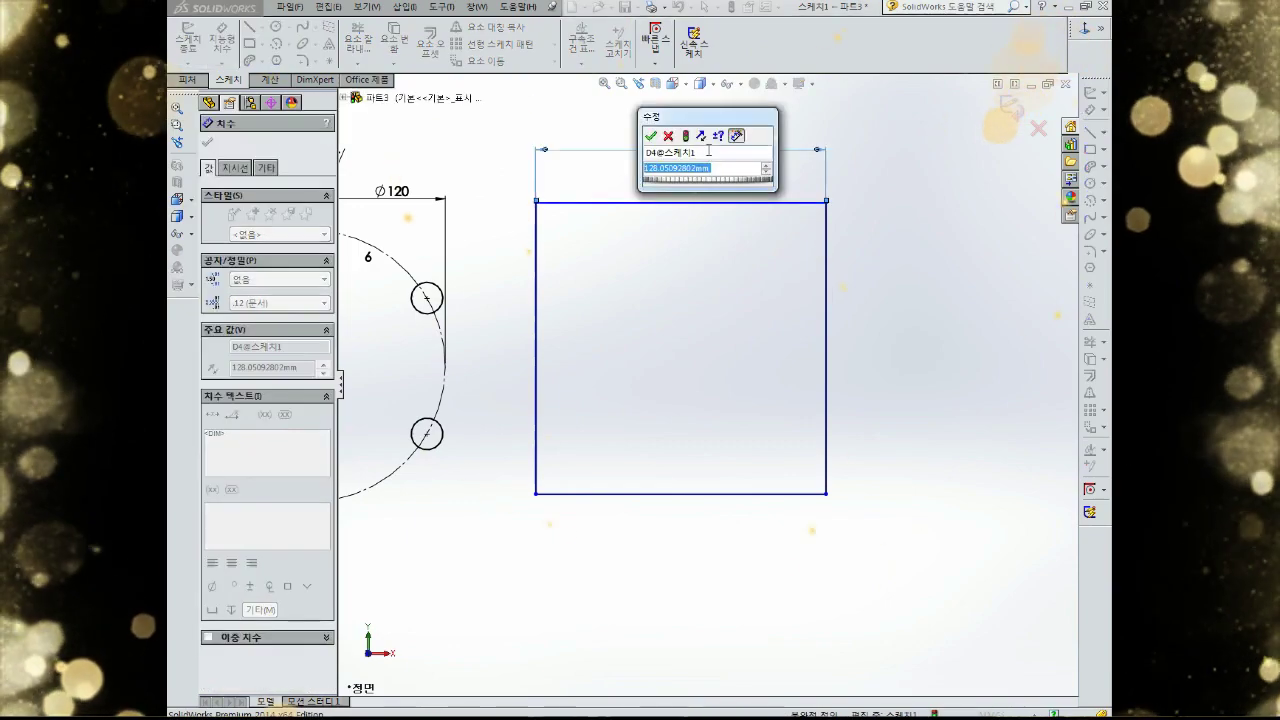
type("150")
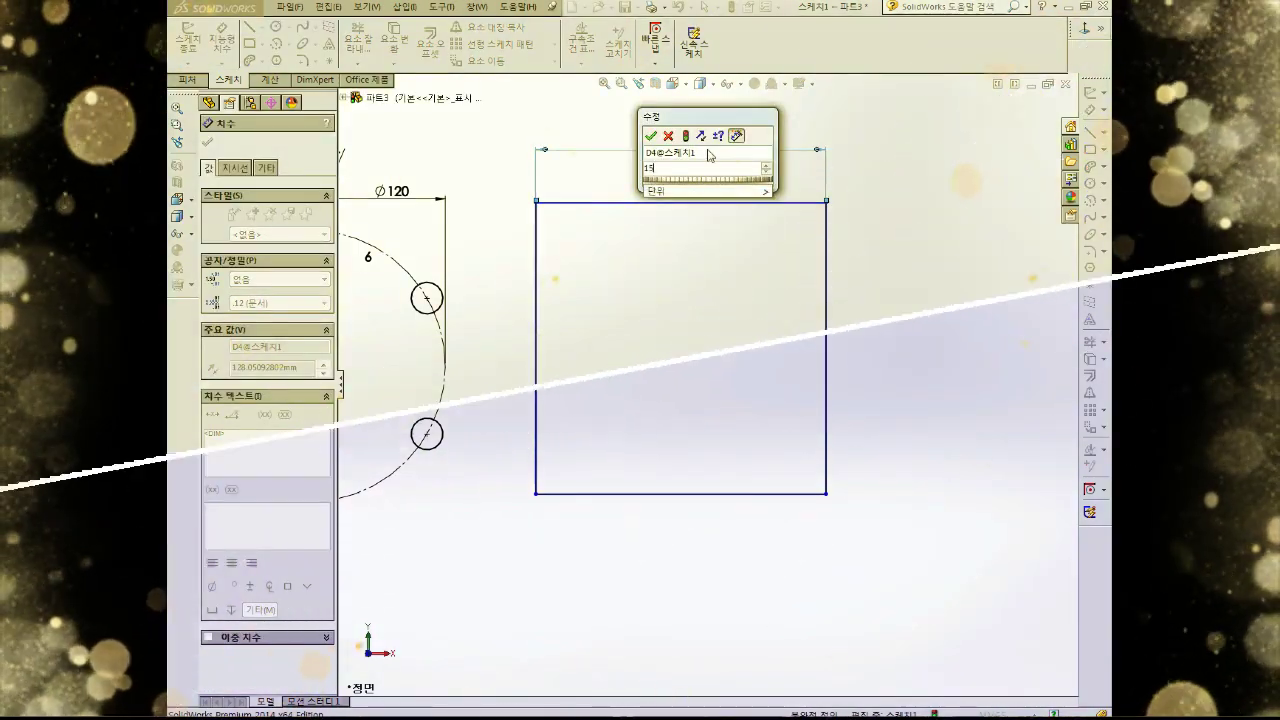
key("Return")
left_click(537, 365)
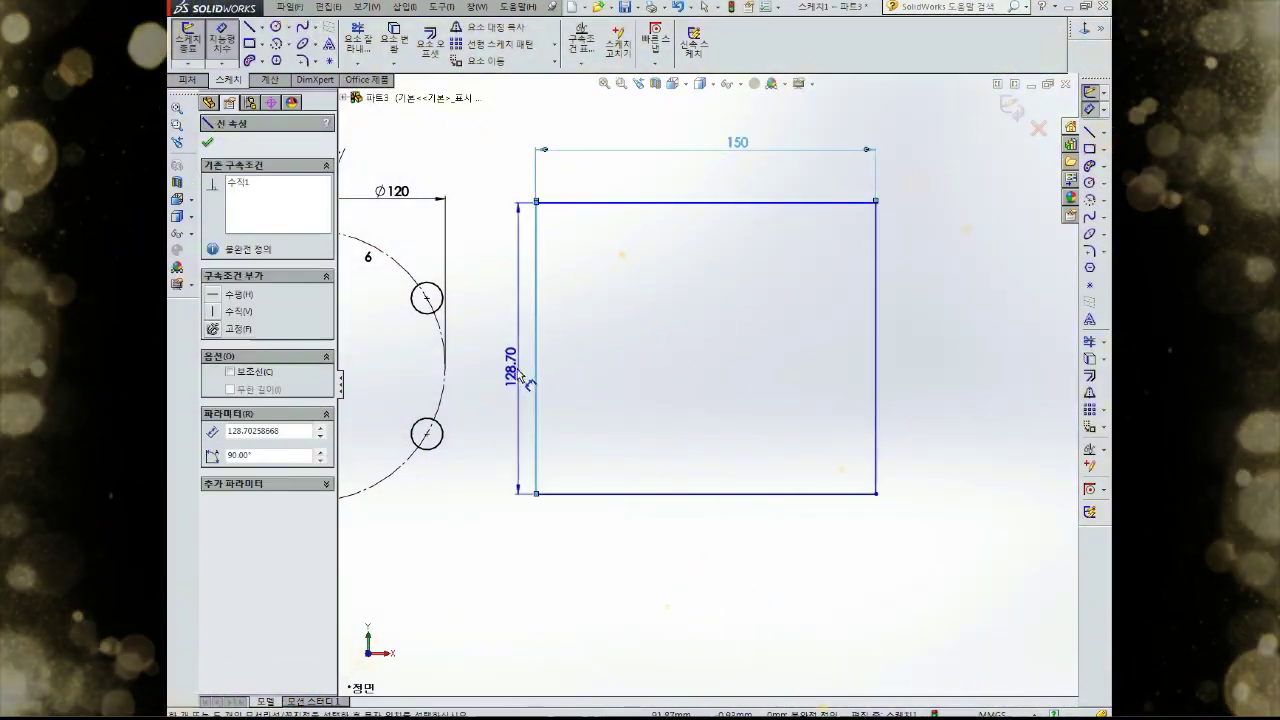
left_click(514, 370)
type("150")
key("Return")
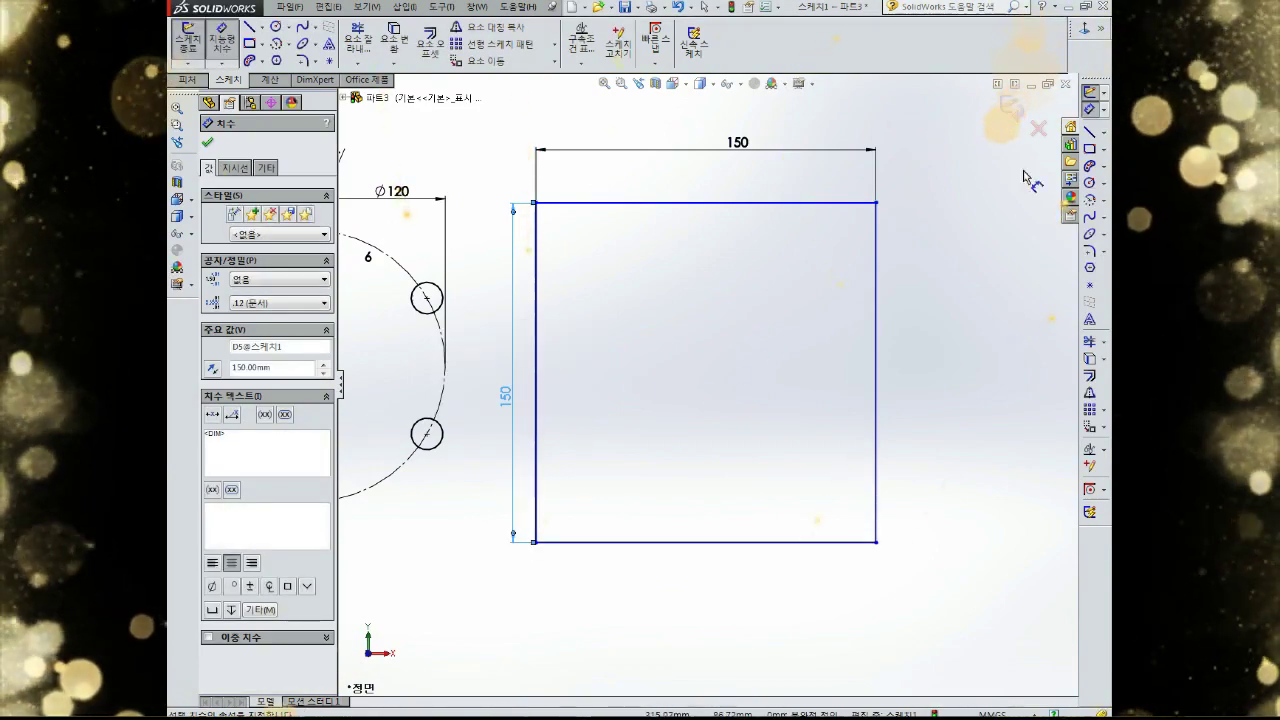
Draw a diagonal line from the square's upper-left corner to its lower-right corner and convert it to construction geometry
left_click(1090, 133)
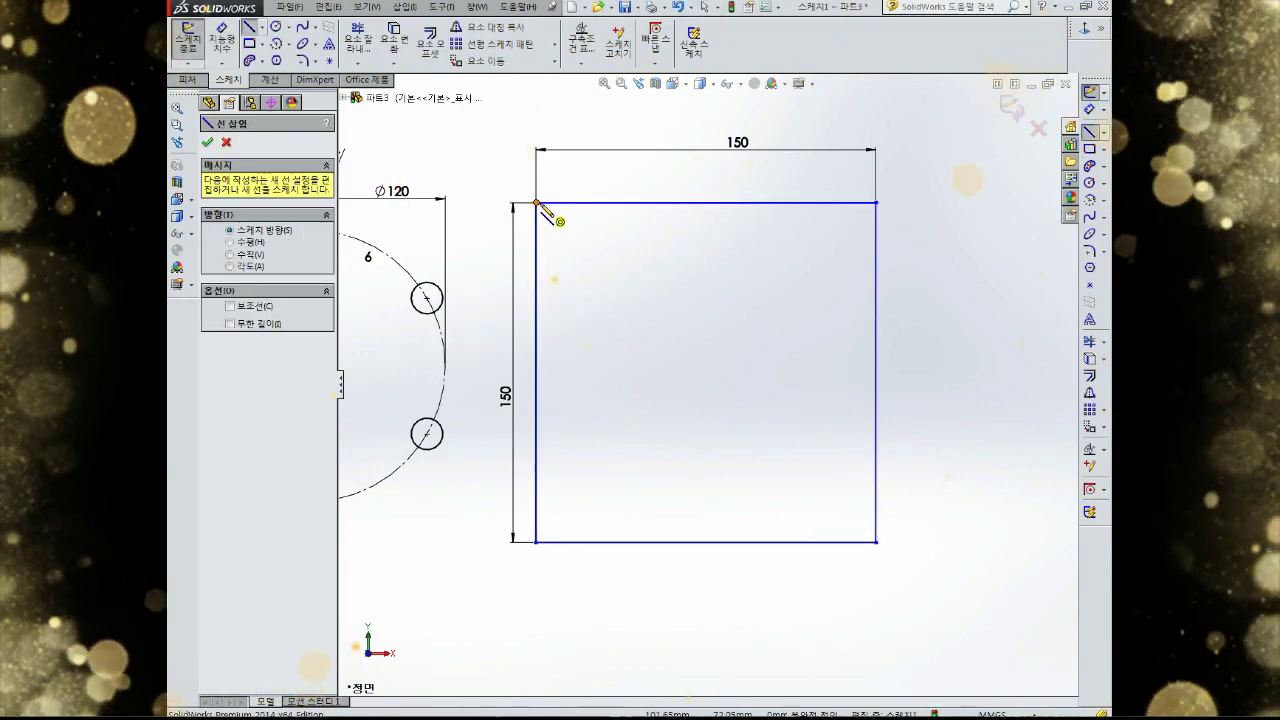
left_click(537, 203)
left_click(876, 542)
key("Escape")
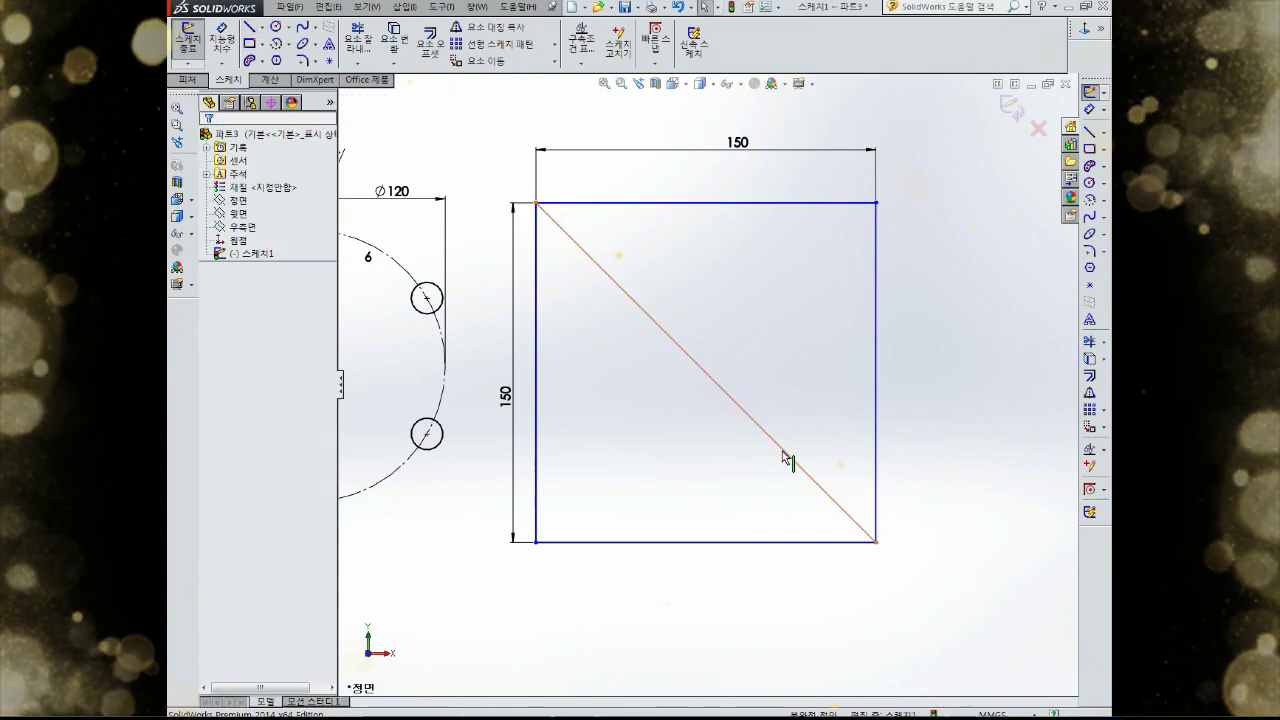
left_click(785, 457)
left_click(823, 403)
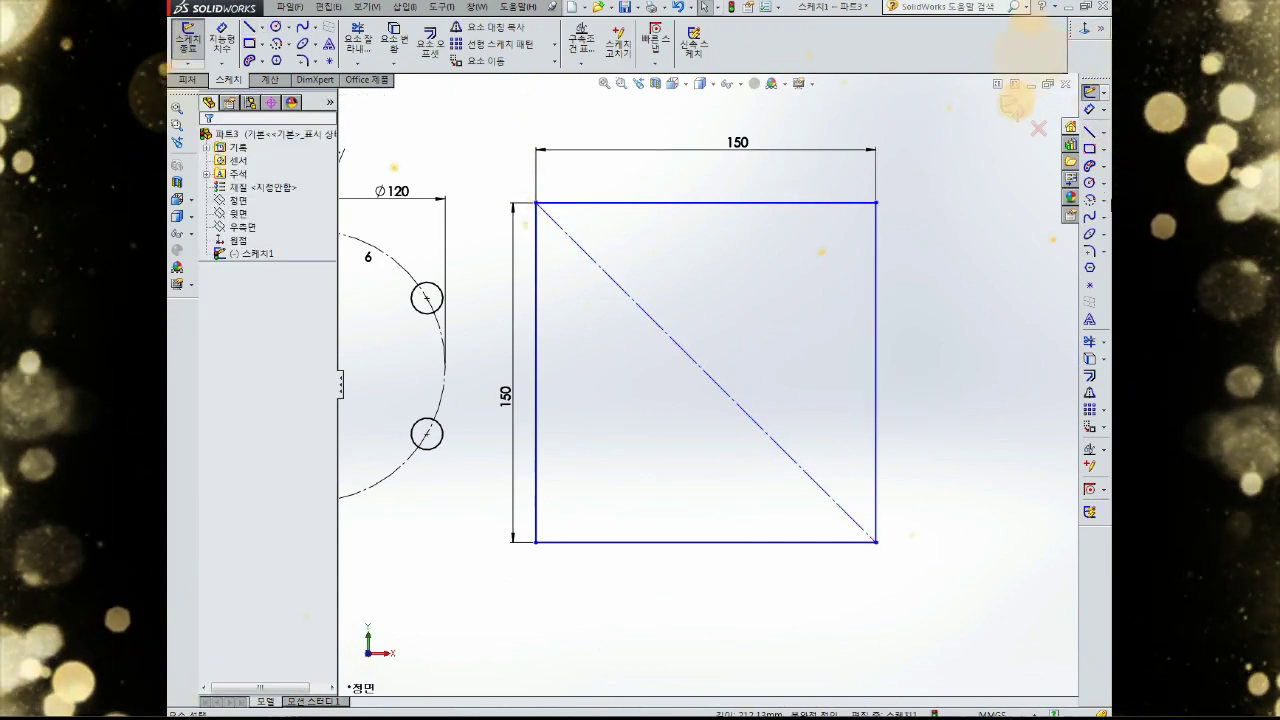
Sketch a circle centred on the diagonal's midpoint and dimension its diameter to 90 mm
left_click(1092, 183)
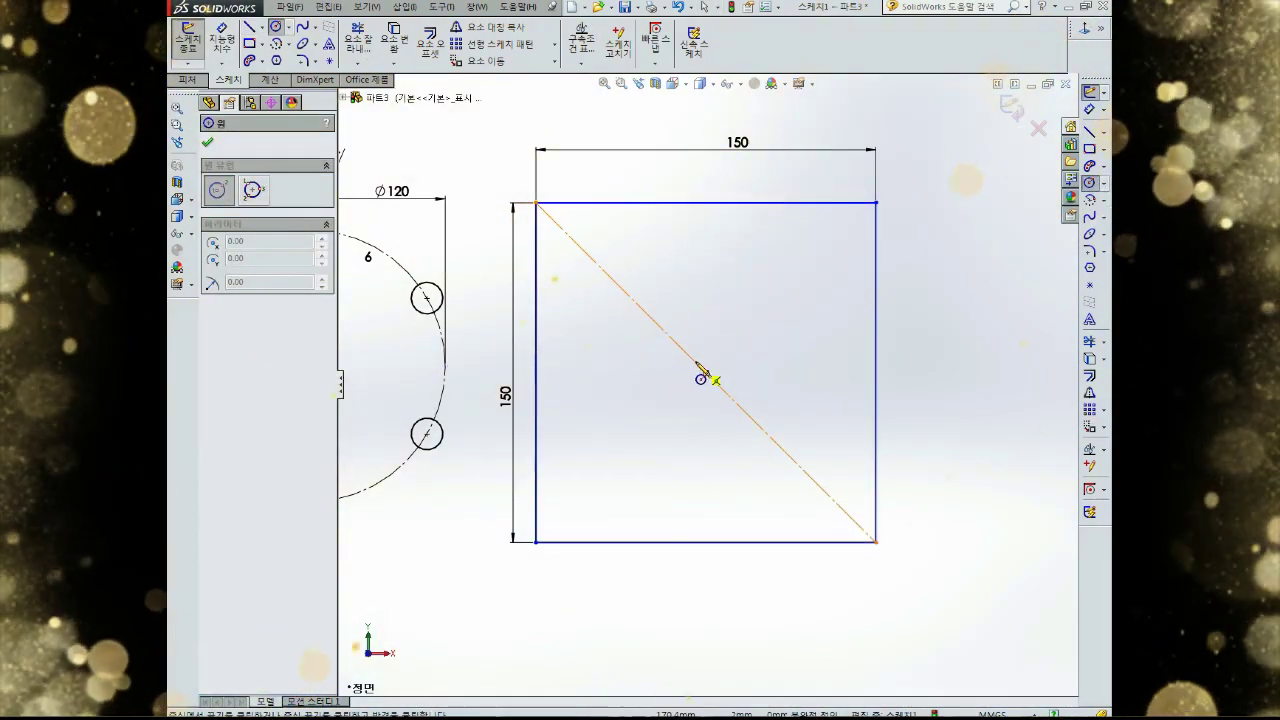
left_click(705, 372)
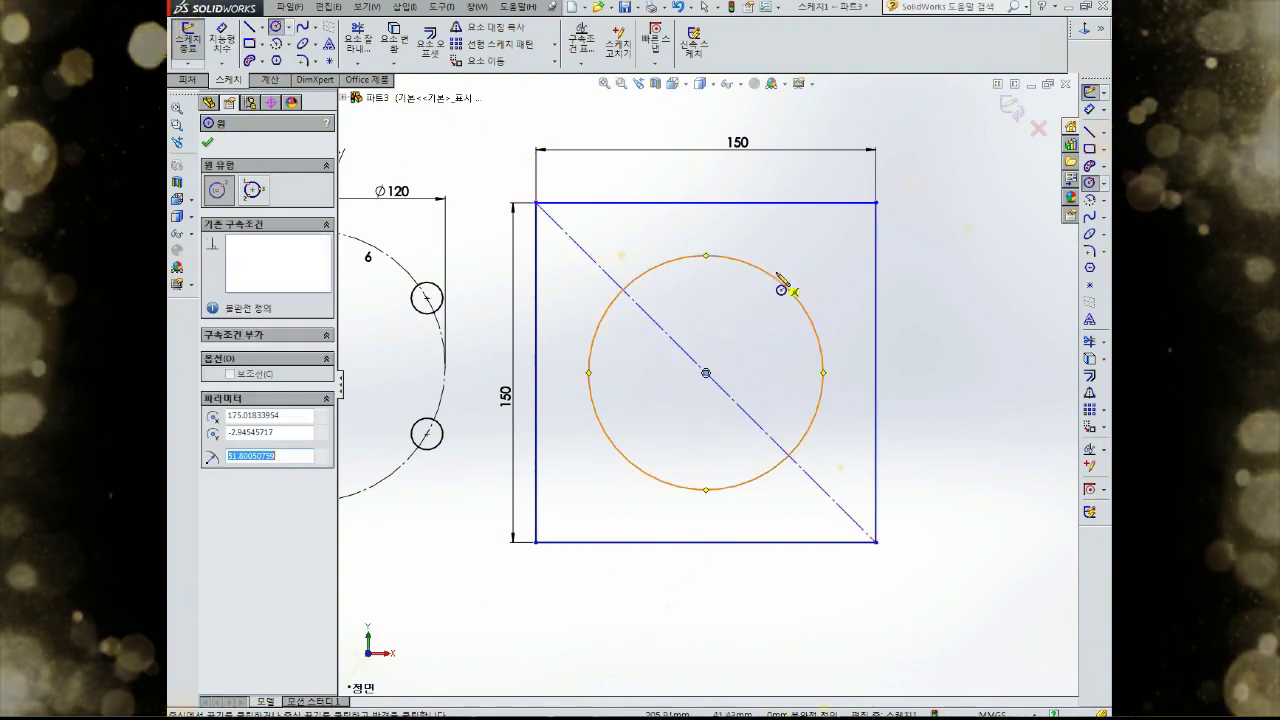
left_click(780, 283)
key("Escape")
left_click(774, 272)
left_click(787, 249)
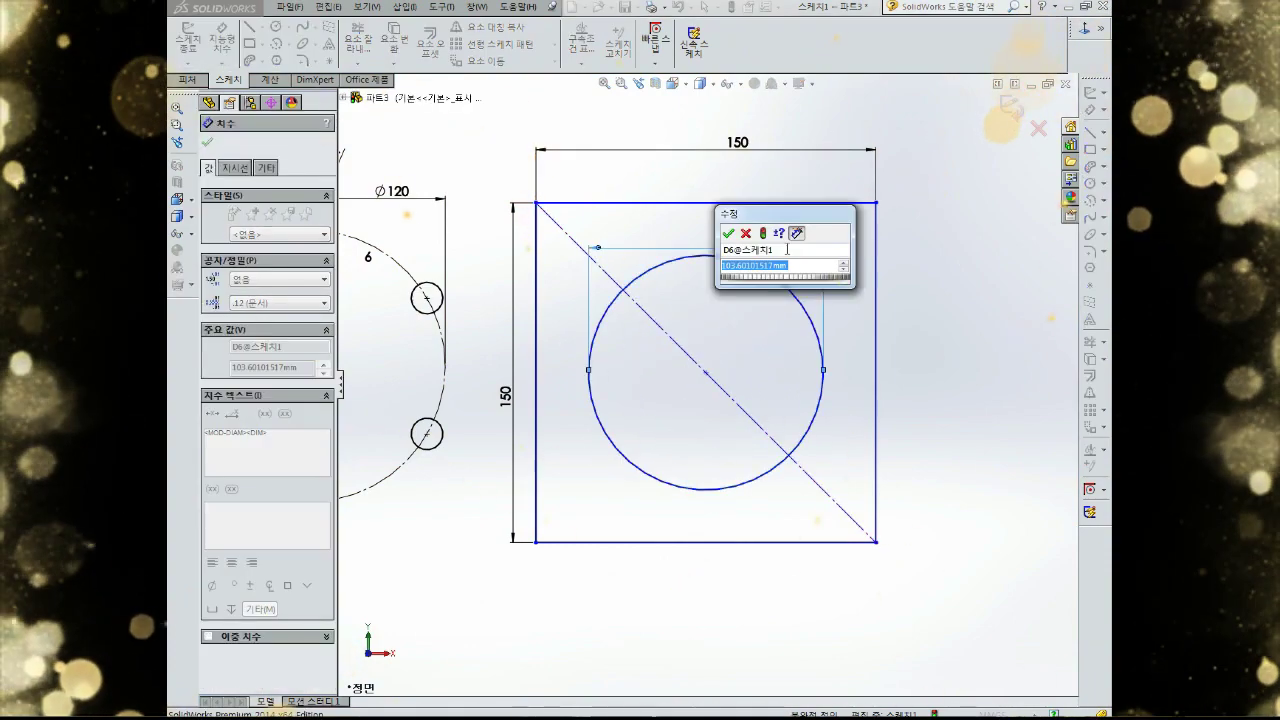
type("90")
key("Return")
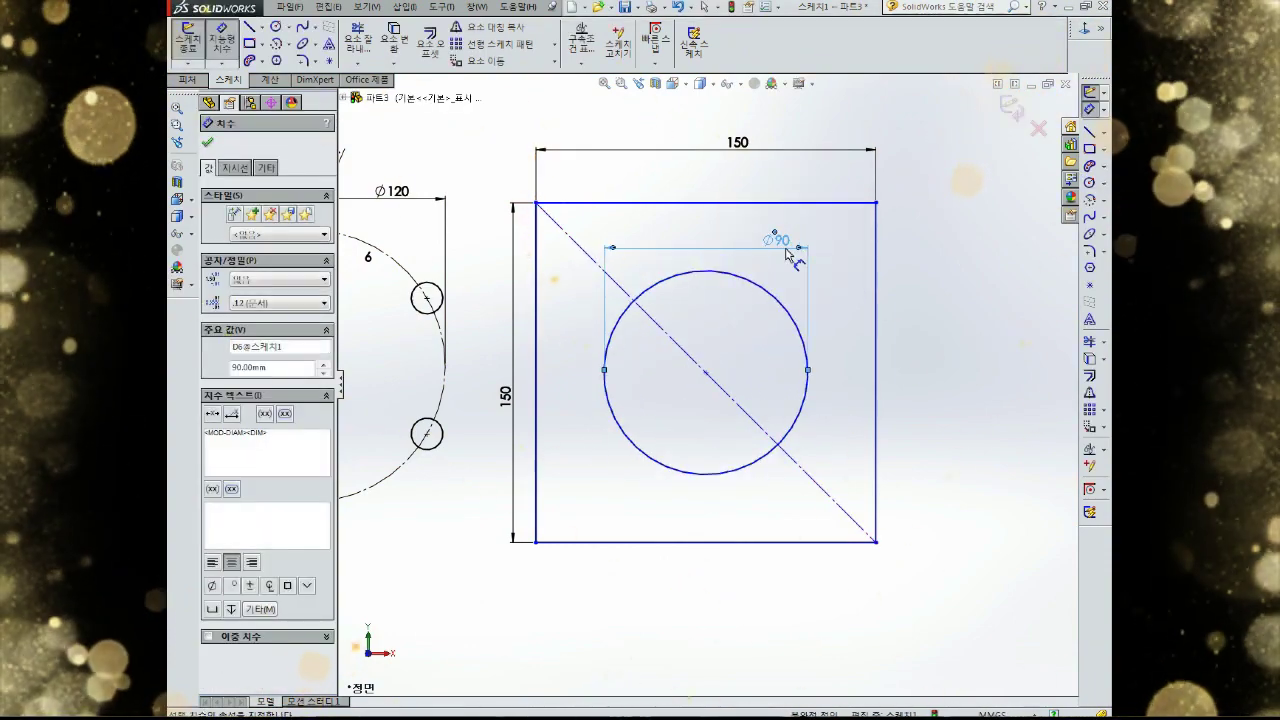
Convert the 90 mm circle inside the square to construction geometry
key("Escape")
left_click(770, 302)
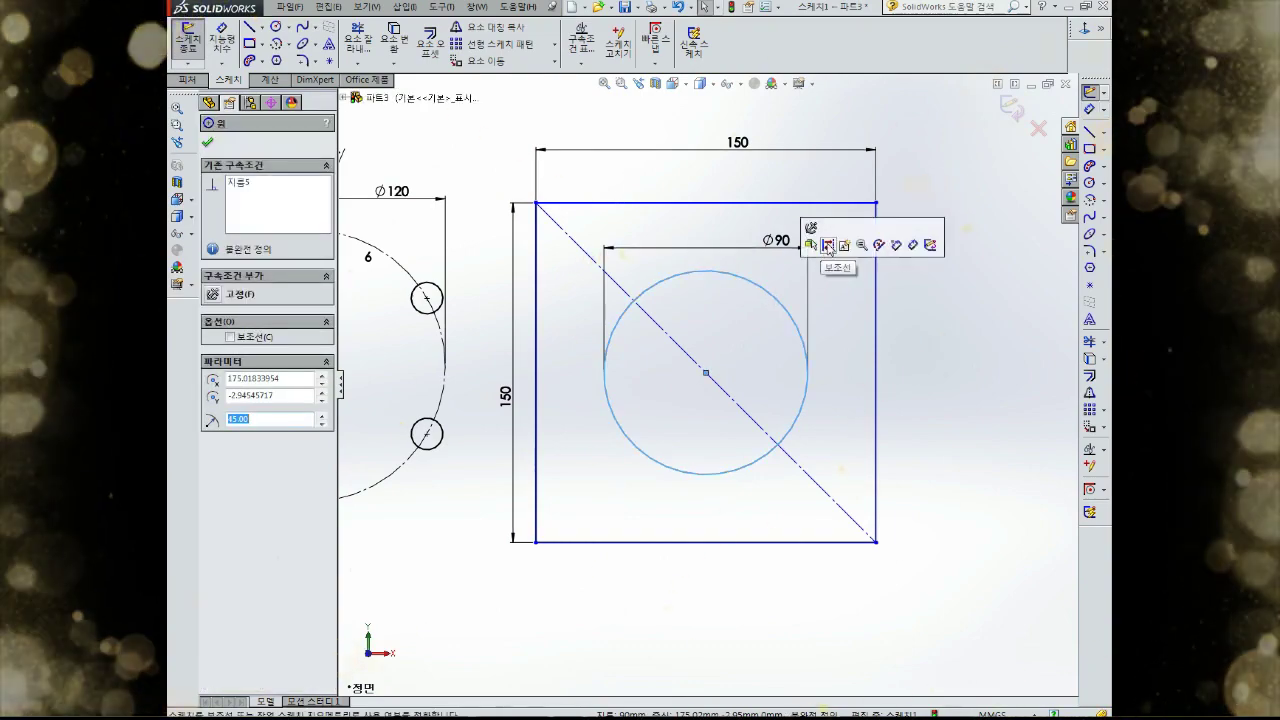
left_click(828, 246)
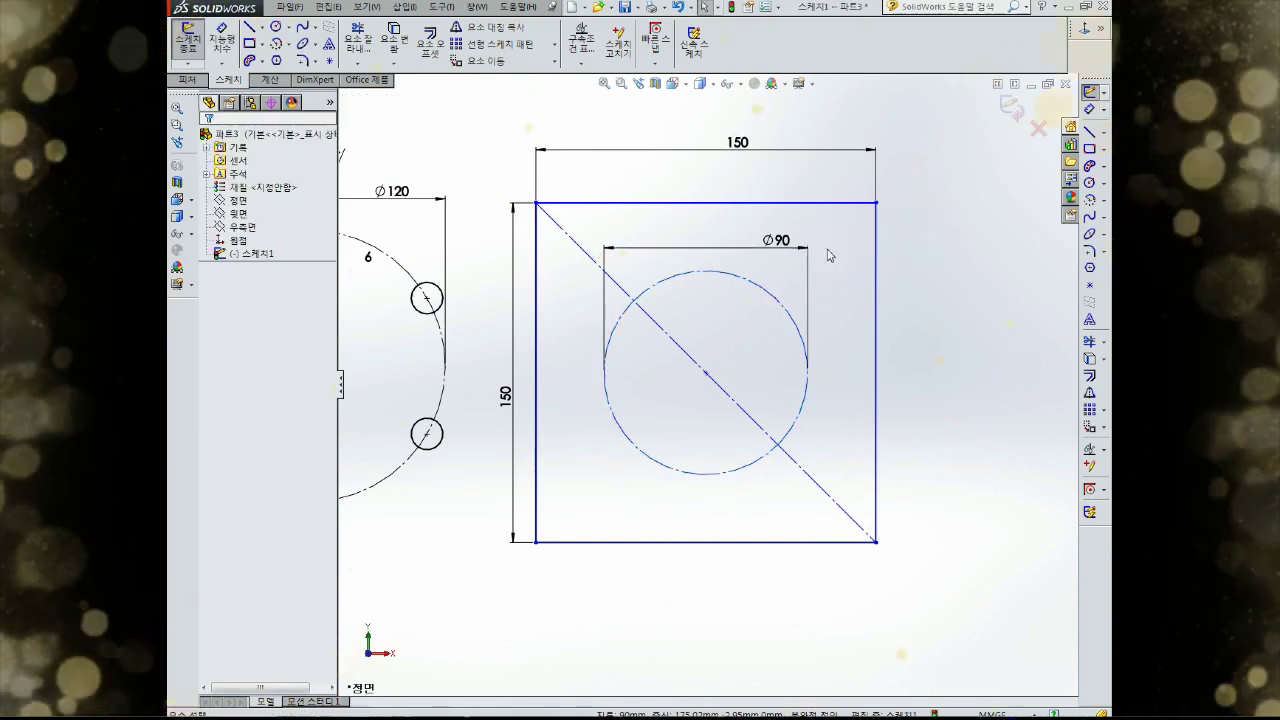
Sketch a small circle centred on the top quadrant of the 90 mm construction circle and dimension its diameter to 10 mm
left_click(1091, 183)
left_click(707, 271)
left_click(719, 240)
key("Escape")
right_click_drag(723, 225, 731, 163)
left_click(720, 245)
left_click(732, 232)
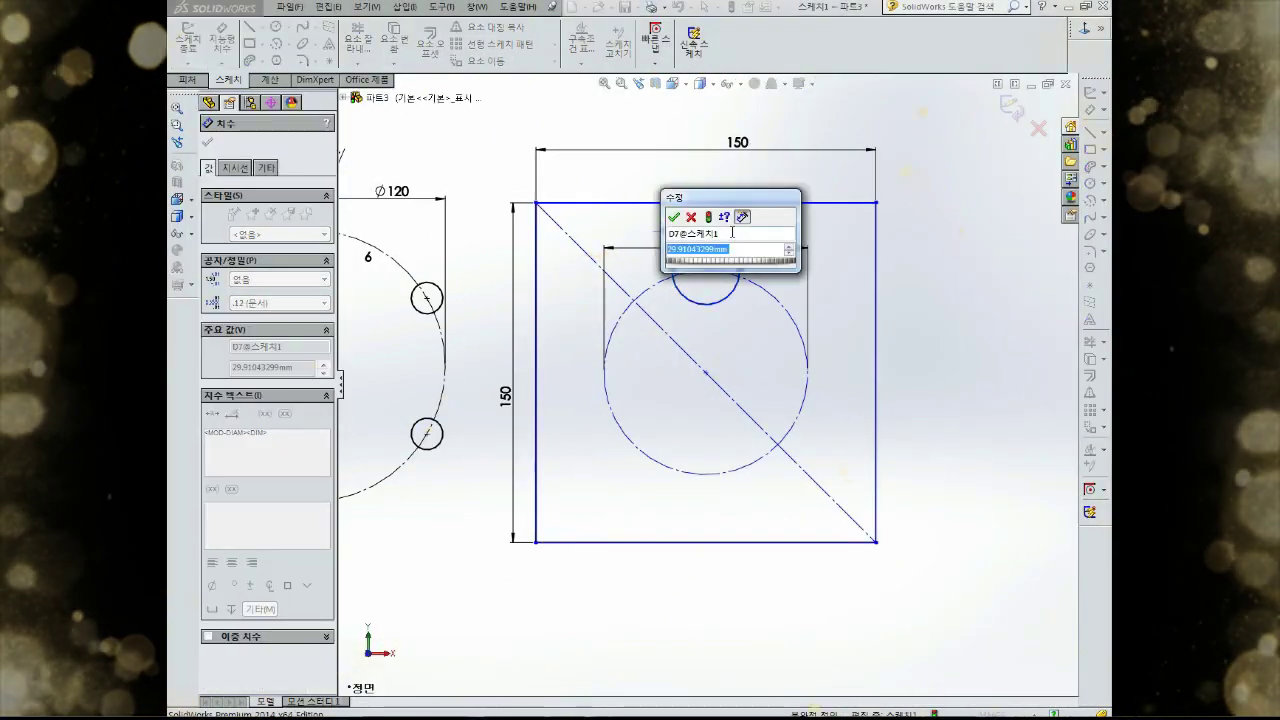
type("10")
key("Return")
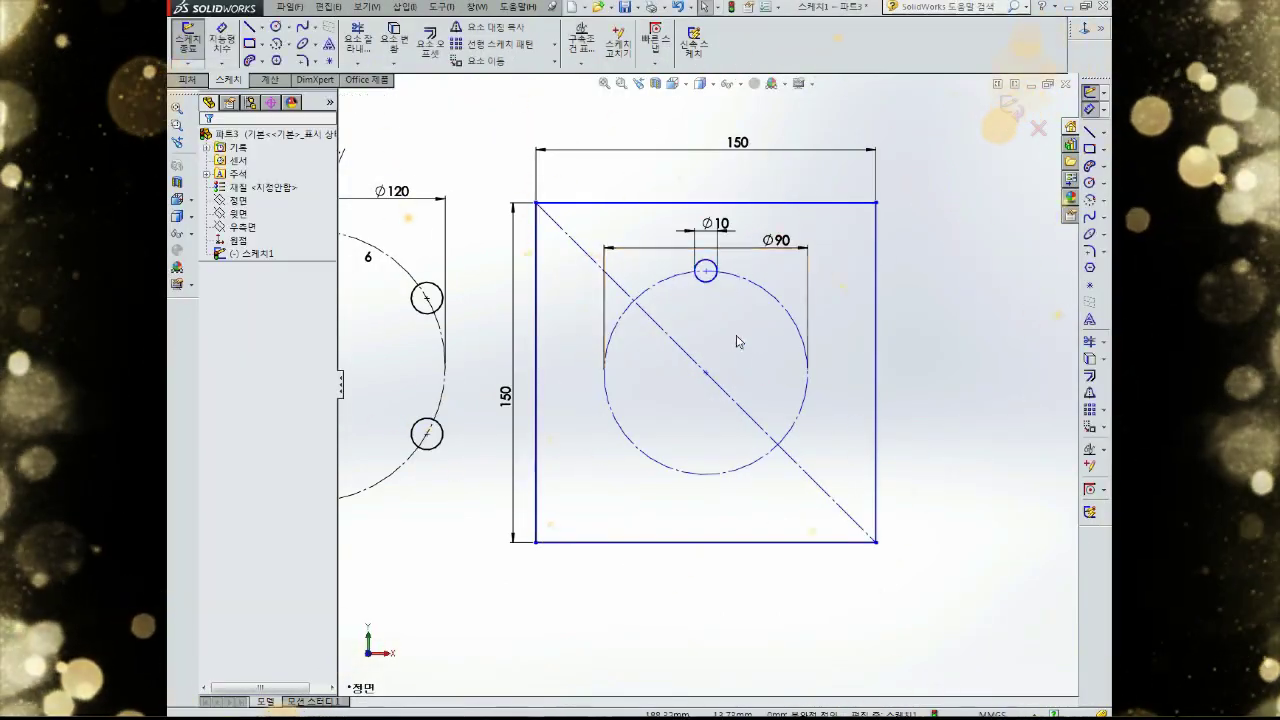
Set up a circular sketch pattern of the 10 mm circle about the 90 mm circle's centre with 12 instances
scroll(729, 336, "up", 1)
scroll(729, 336, "down", 2)
key("Escape")
scroll(722, 335, "down", 1)
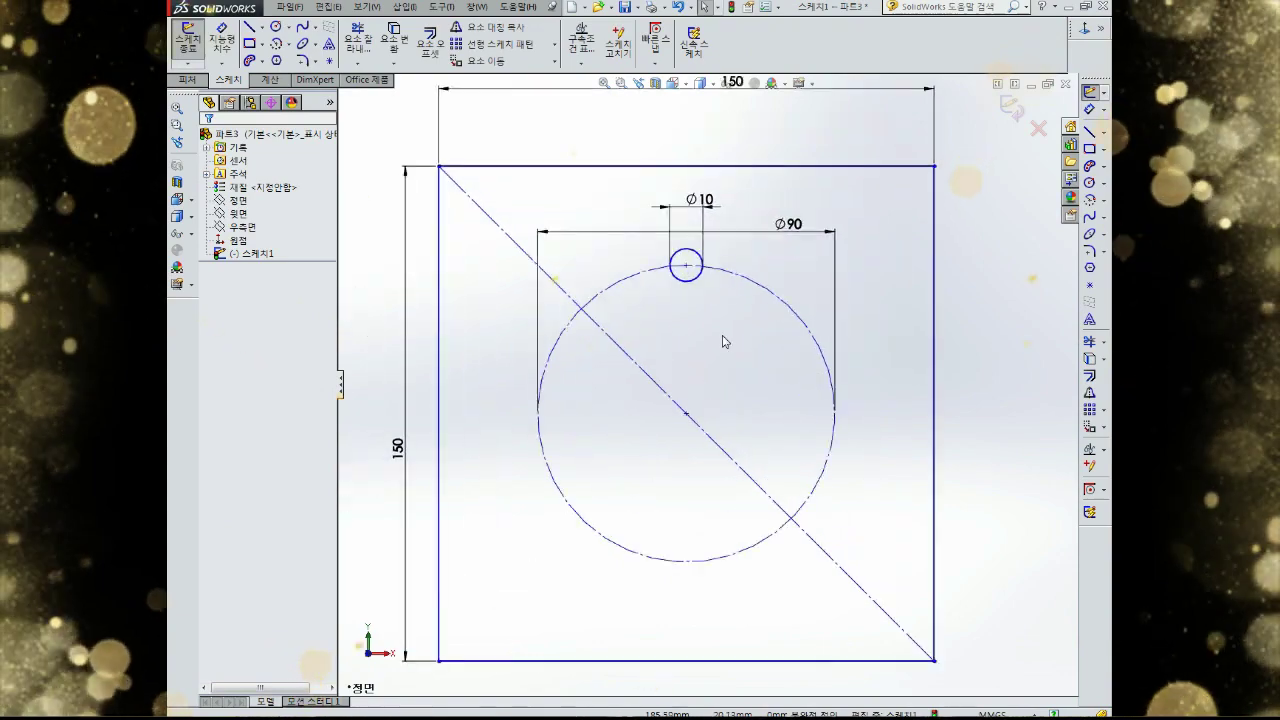
left_click(1105, 411)
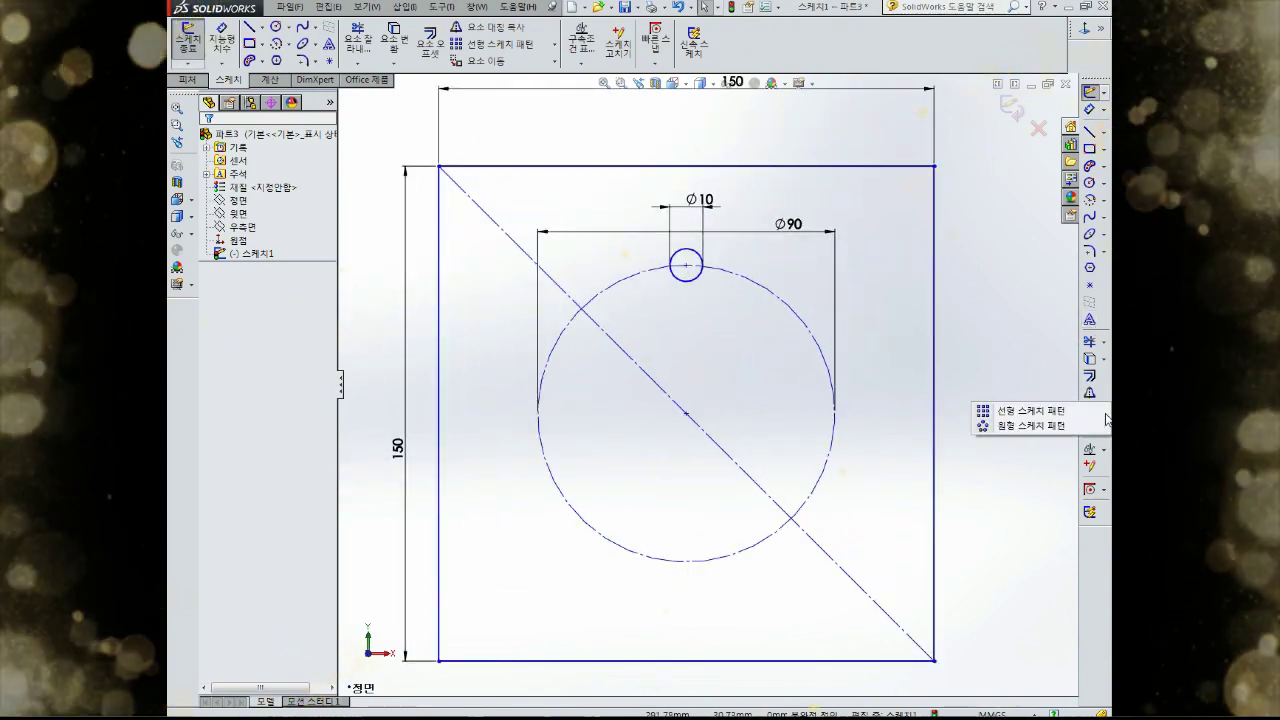
left_click(1015, 425)
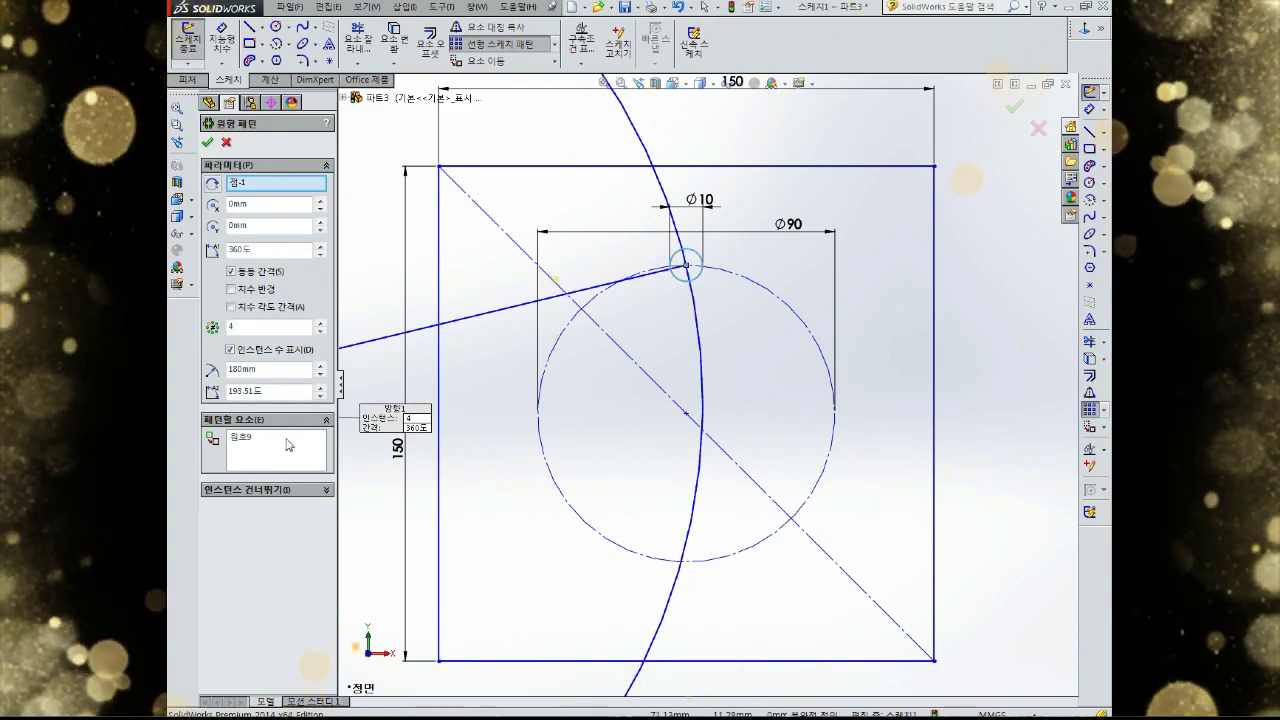
left_click(686, 413)
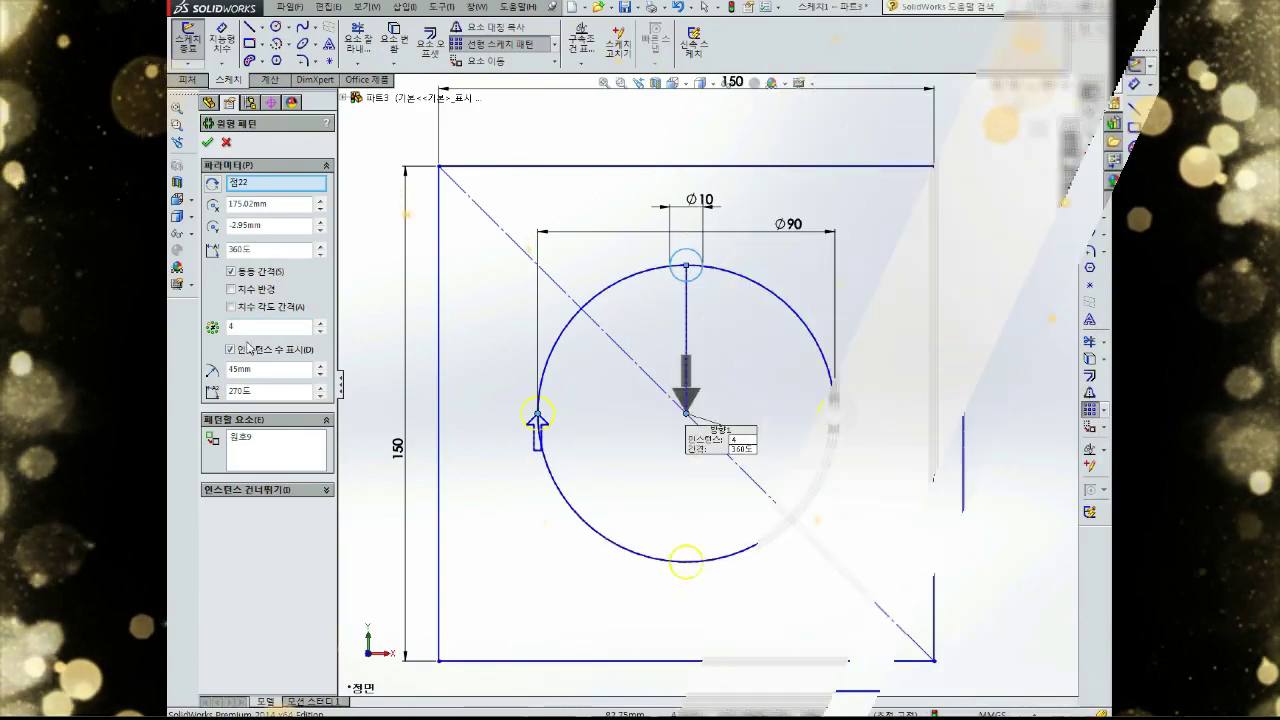
double_click(247, 325)
type("12")
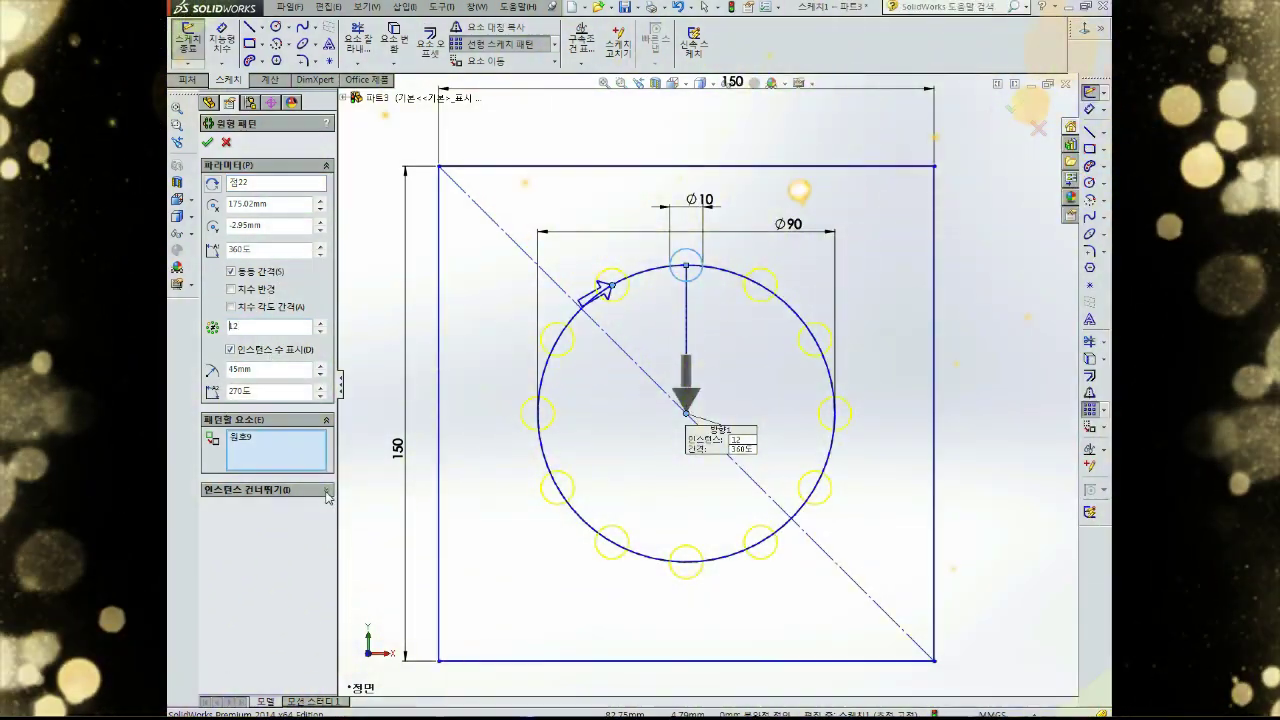
Skip the pattern instances at the 1, 3, 6 and 9 o'clock positions and apply the circular pattern
left_click(312, 490)
left_click(260, 518)
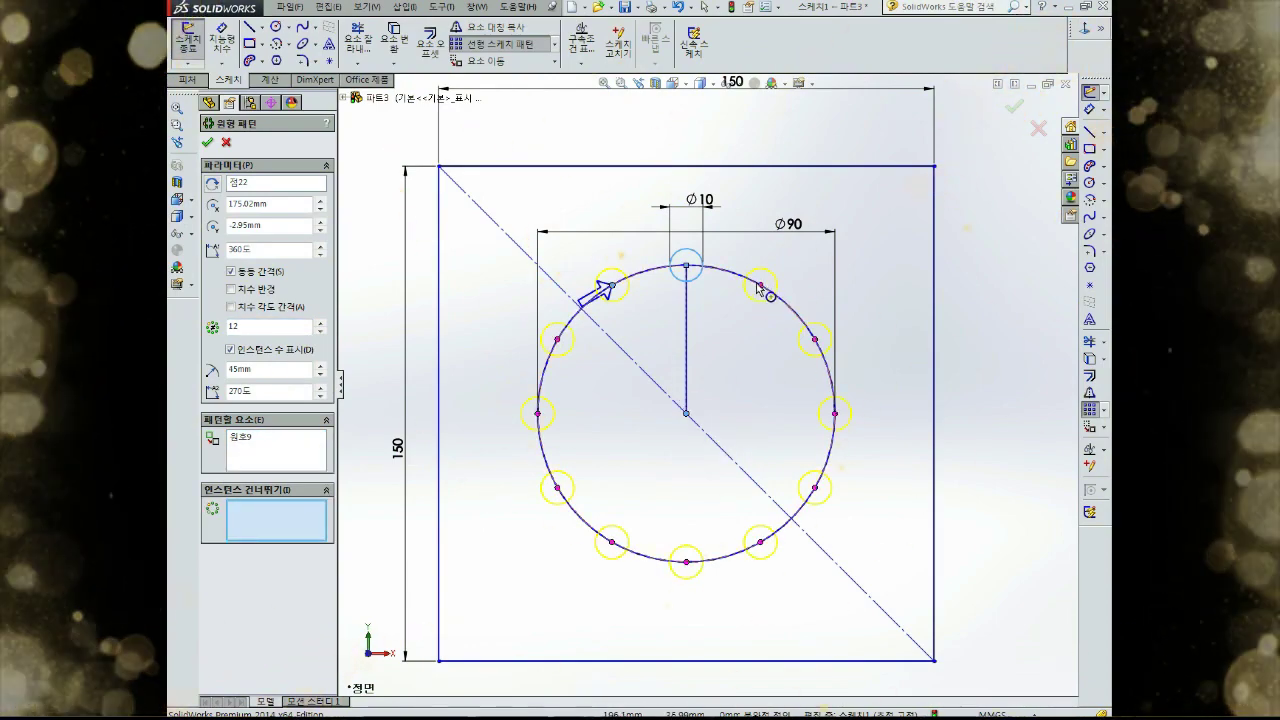
left_click(760, 287)
left_click(837, 414)
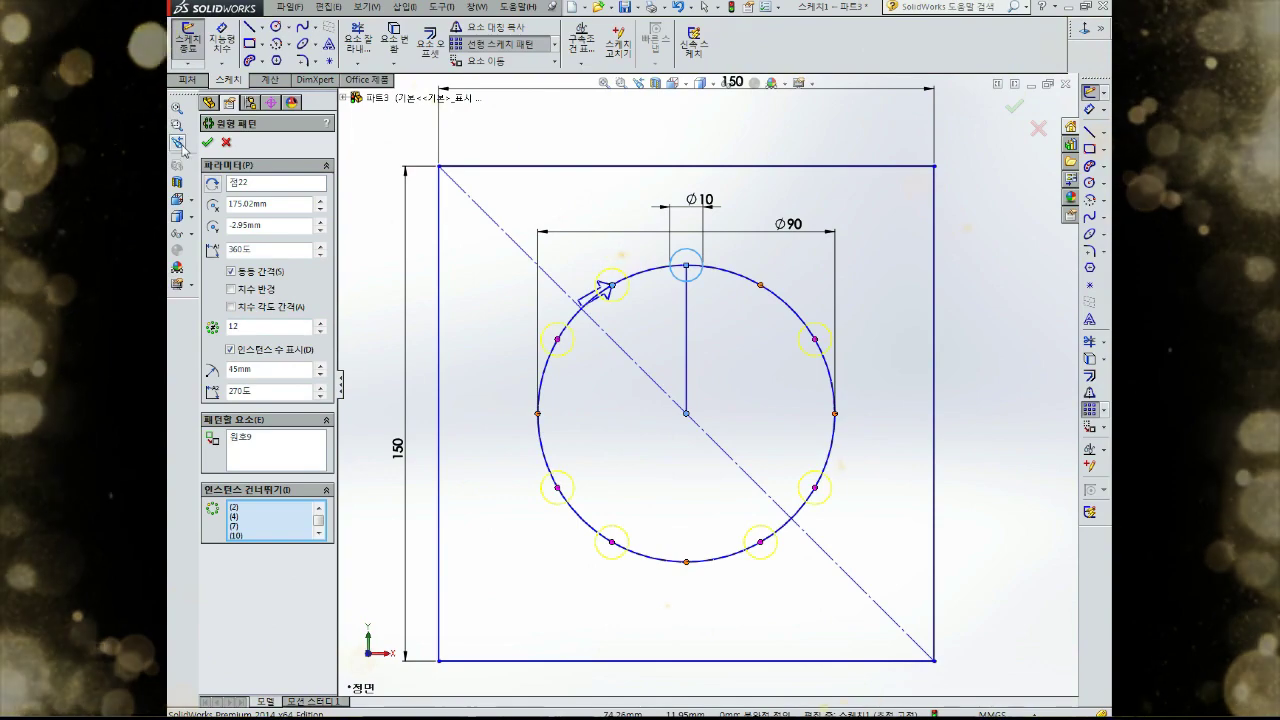
key("Return")
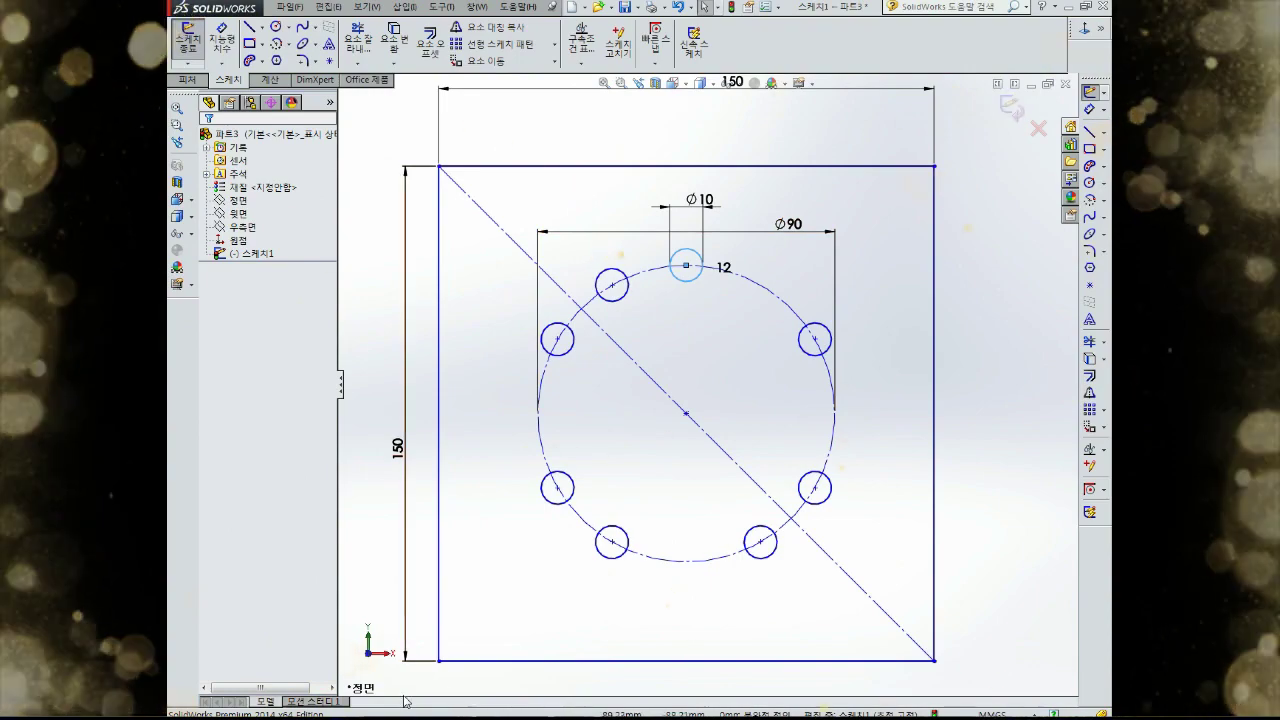
Fix the square's lower-left corner and the centre of the patterned circle at 8 o'clock, and exit the sketch
left_click(439, 661)
left_click(219, 296)
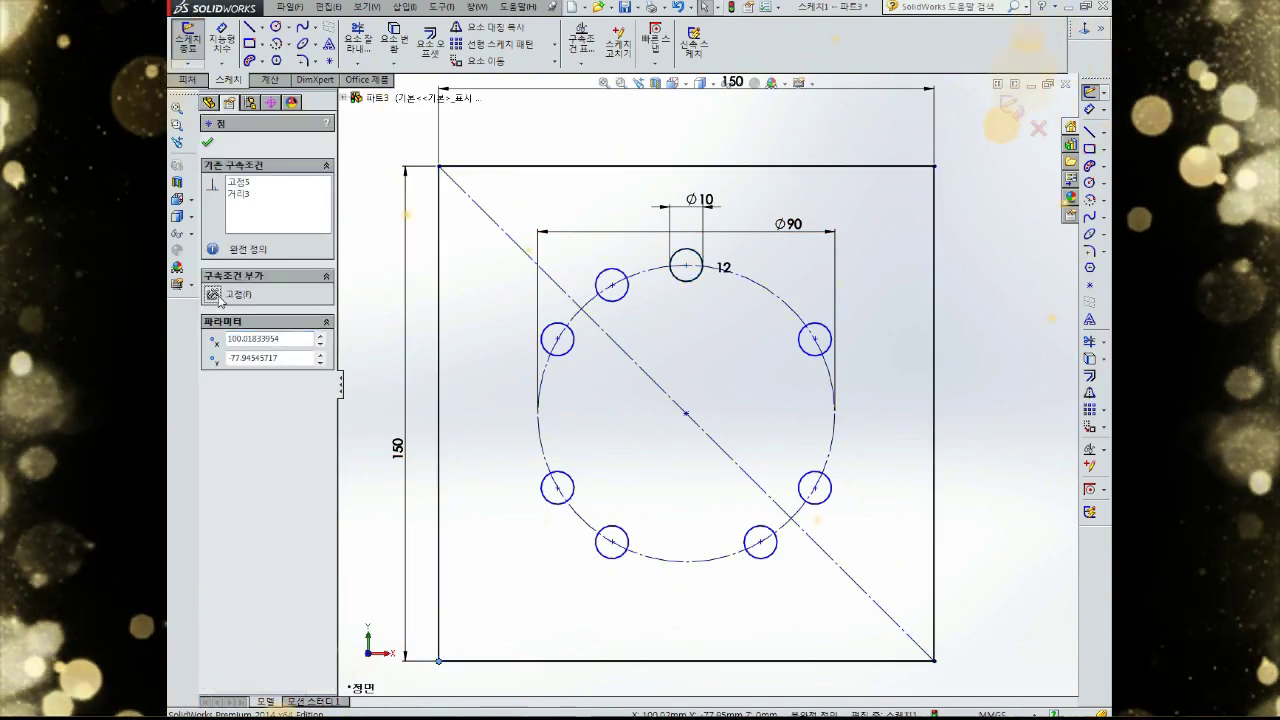
left_click(557, 488)
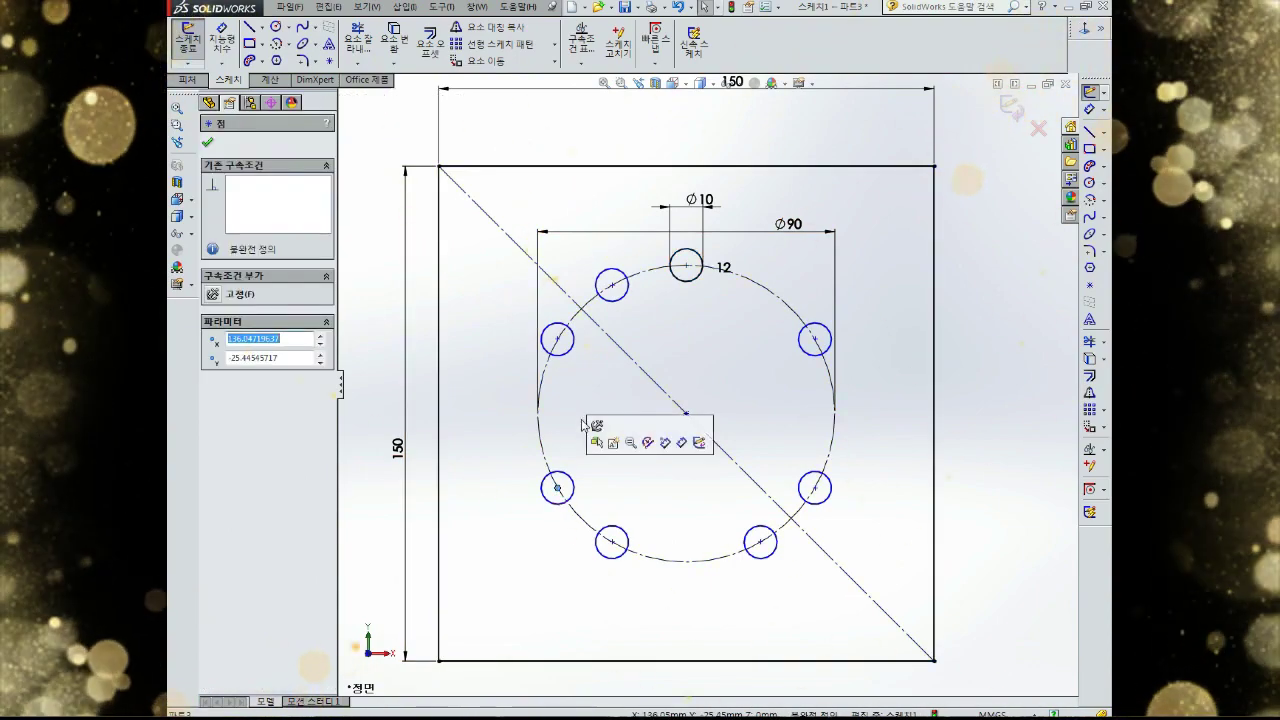
left_click(598, 428)
left_click(620, 423)
scroll(620, 420, "down", 1)
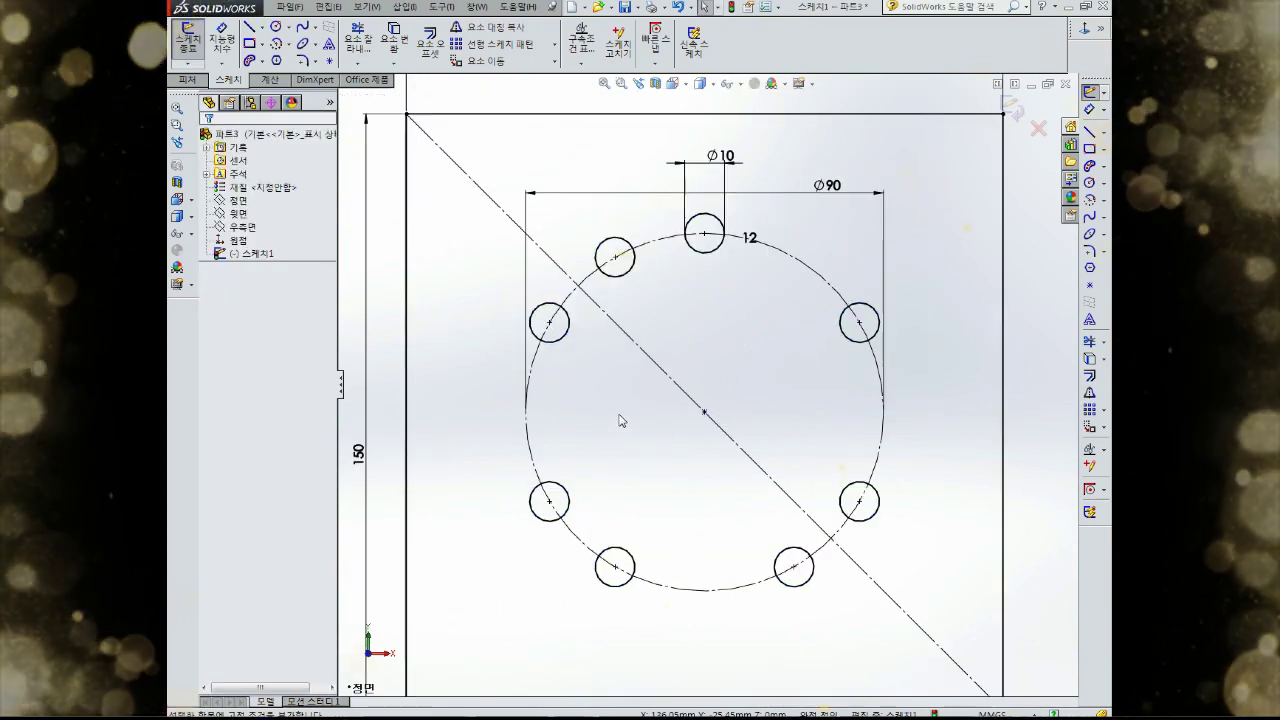
scroll(709, 294, "up", 2)
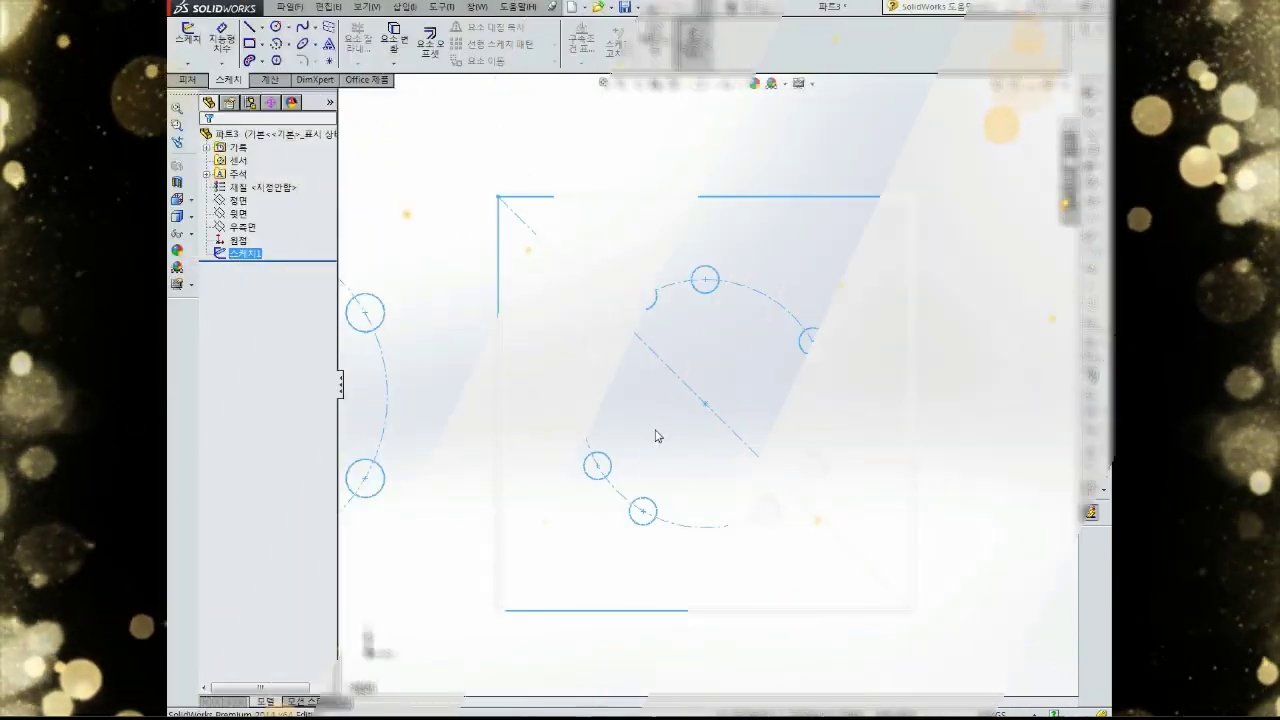
left_click(652, 436)
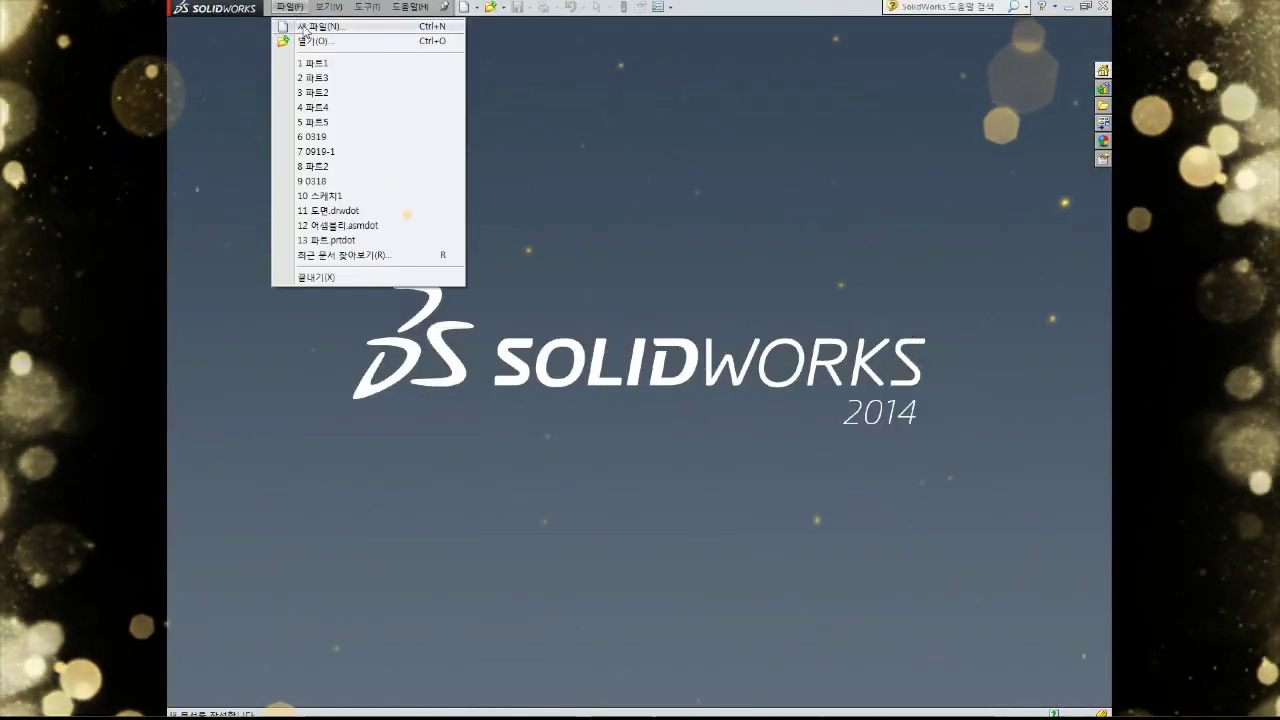
Create a new part document and start a sketch on the Front plane
left_click(300, 21)
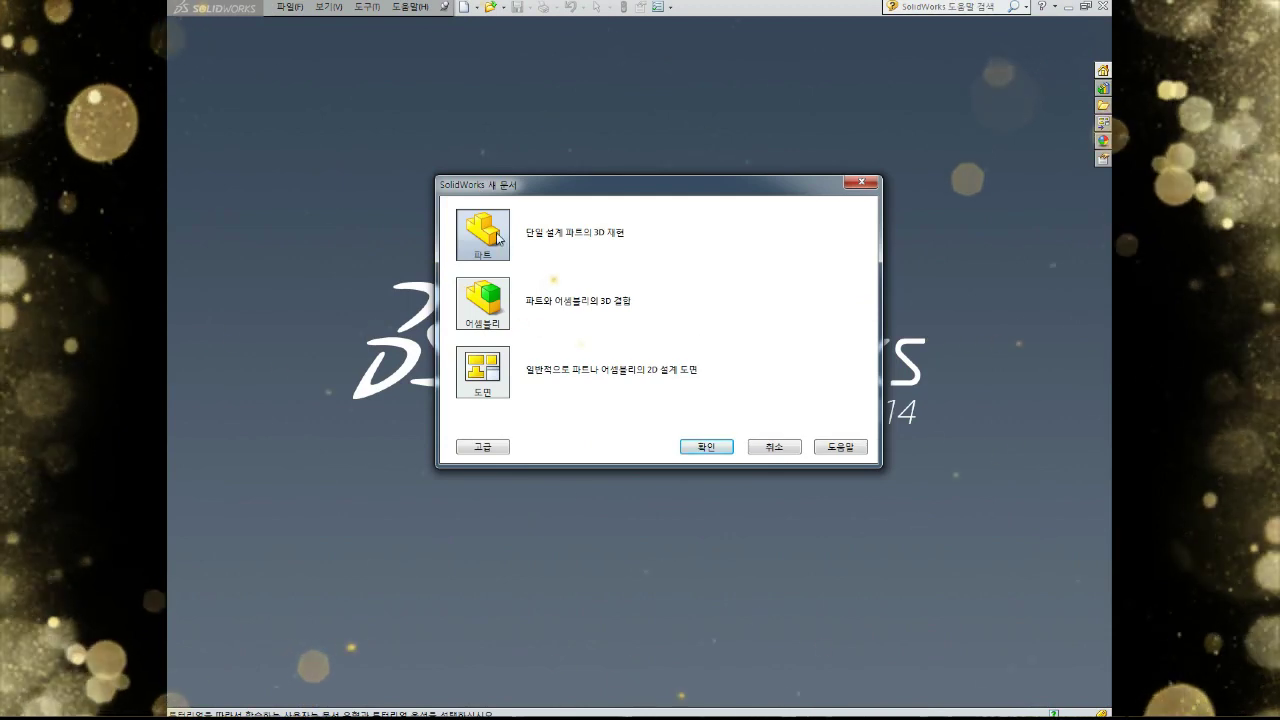
left_click(714, 450)
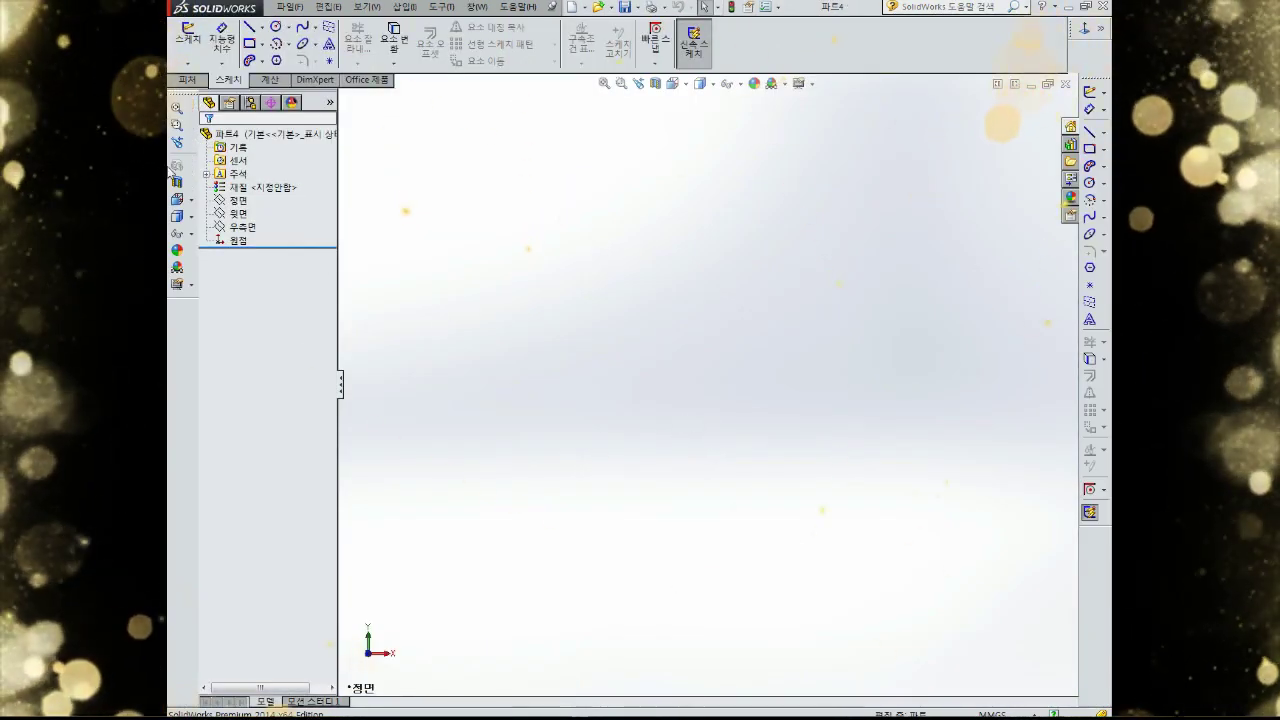
left_click(238, 200)
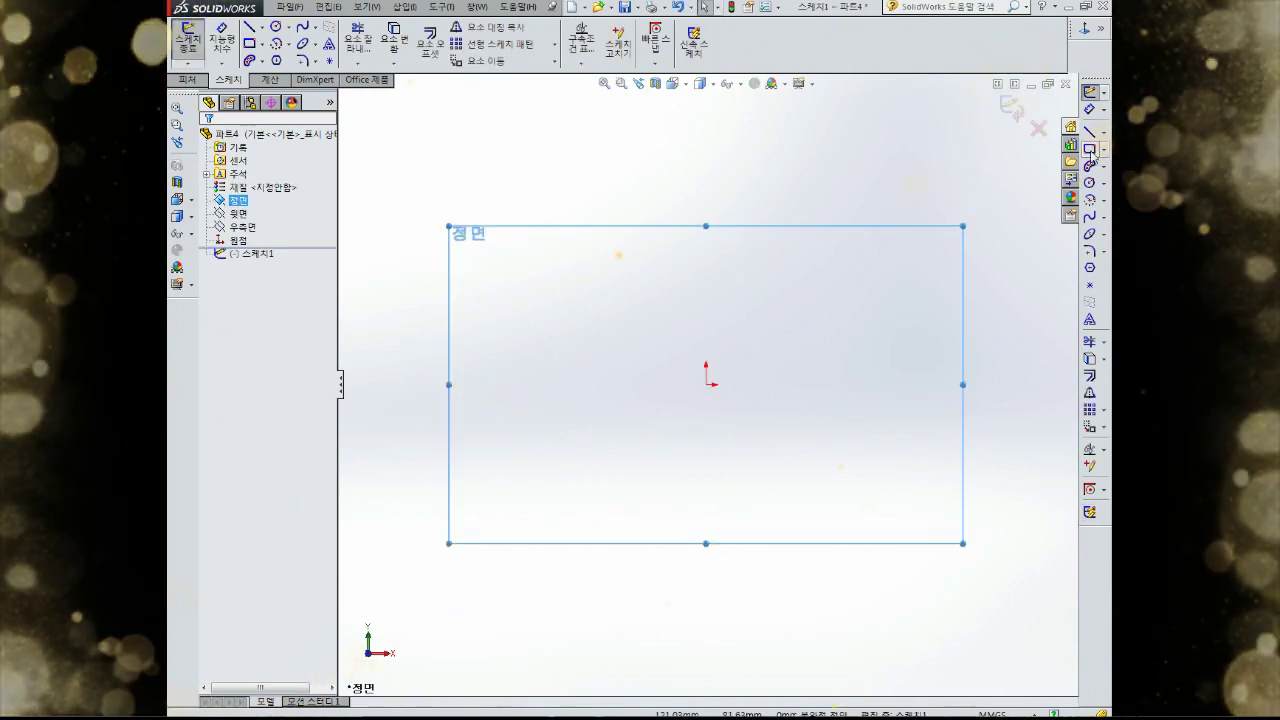
Sketch a circle centred on the origin and dimension its diameter to 100 mm
left_click(1090, 183)
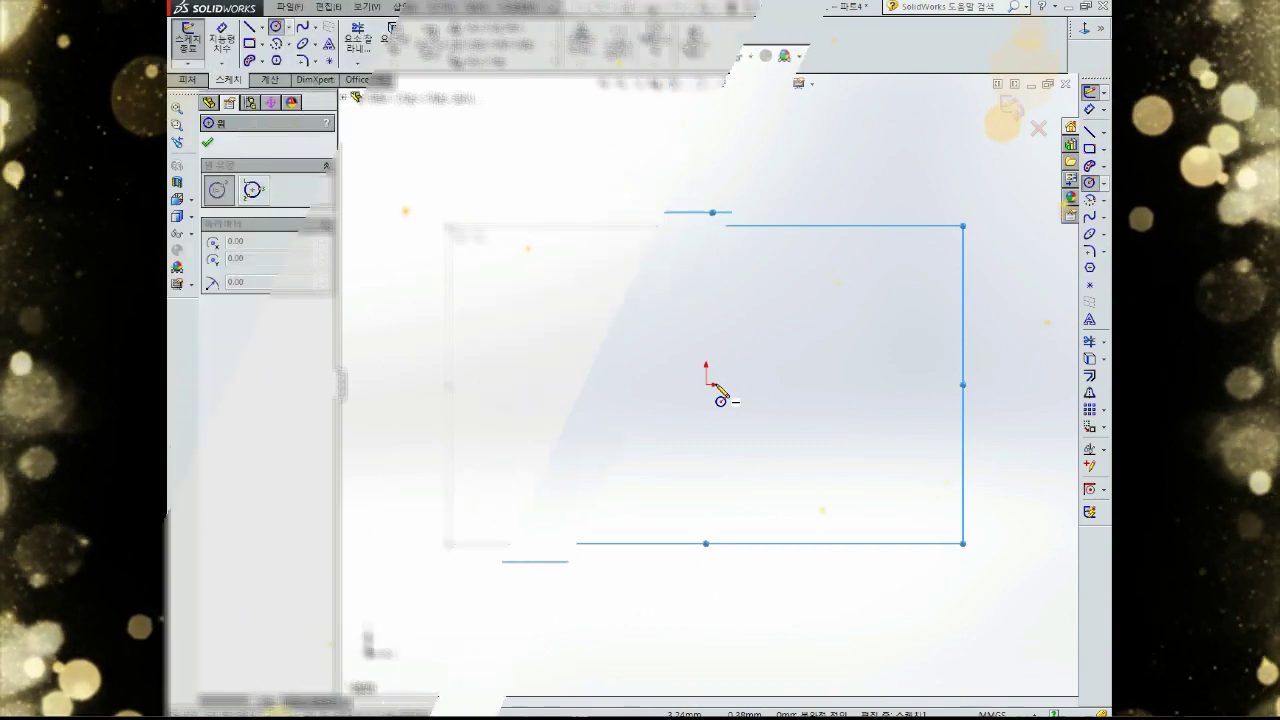
right_click_drag(797, 242, 808, 157)
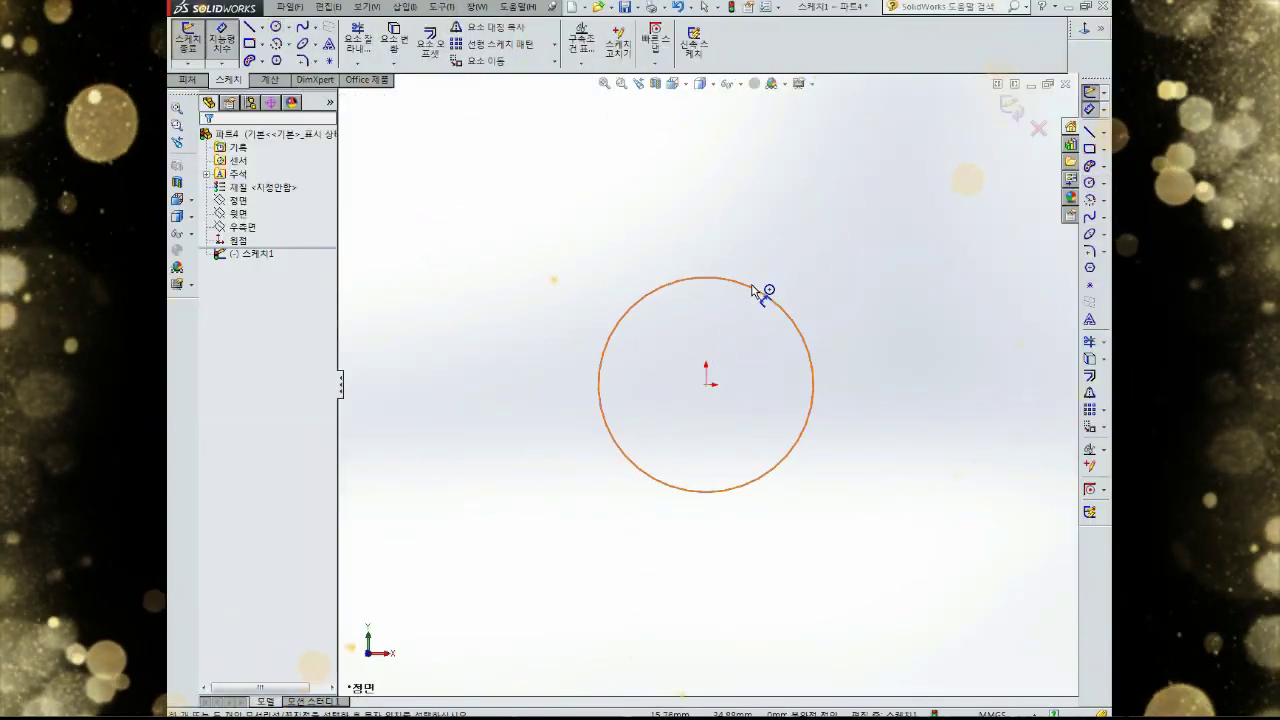
left_click(760, 291)
left_click(786, 234)
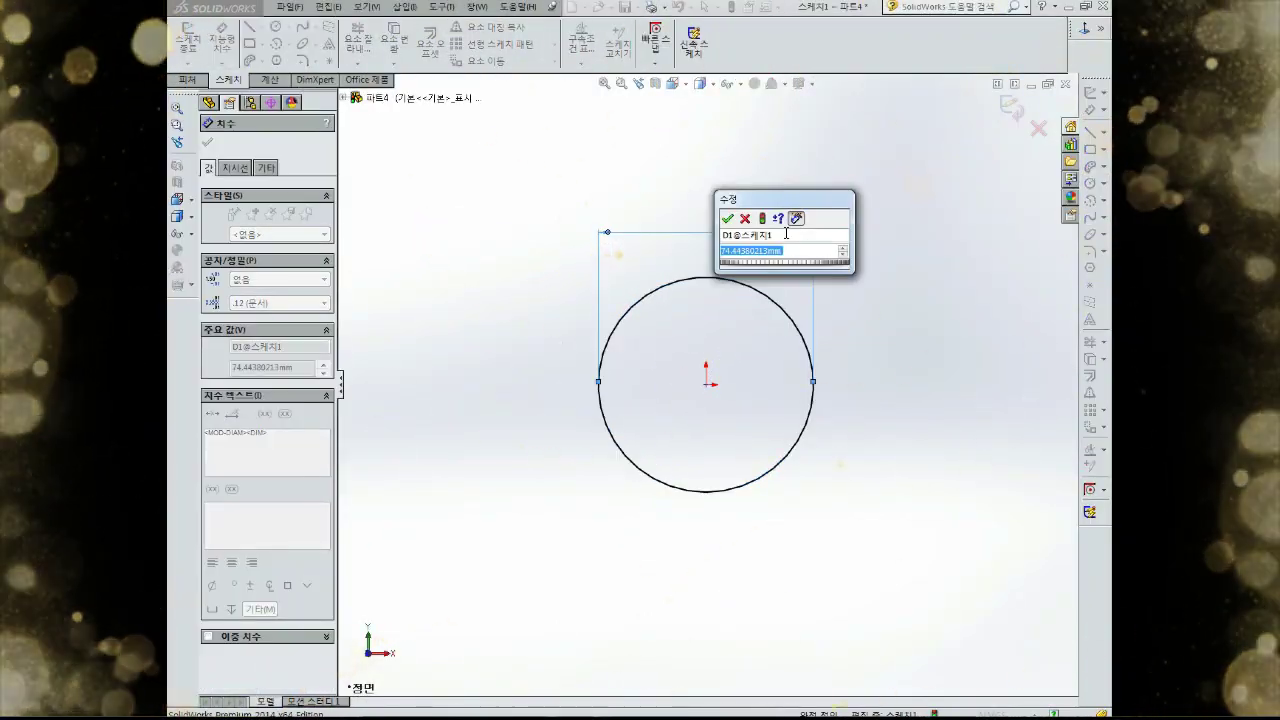
type("100")
key("Return")
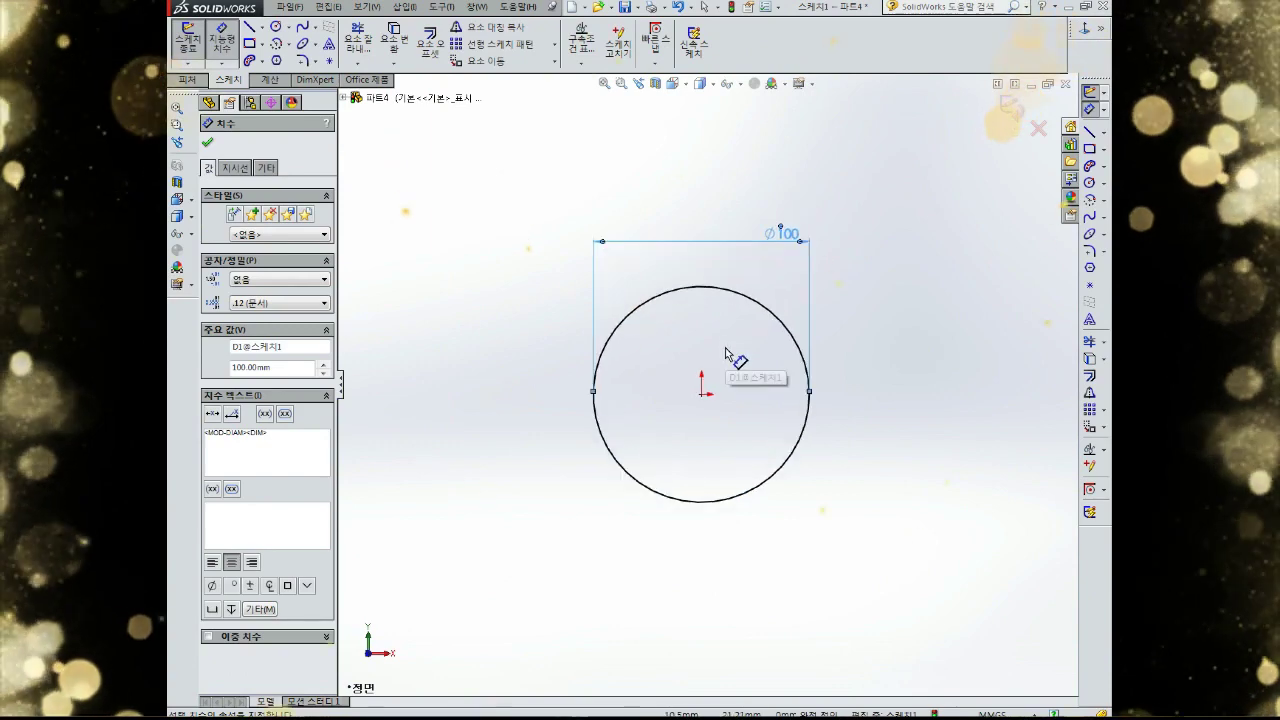
Sketch a tilted 3-point center rectangle about 27 by 26 mm, centred on the origin inside the 100 mm circle
scroll(727, 355, "down", 4)
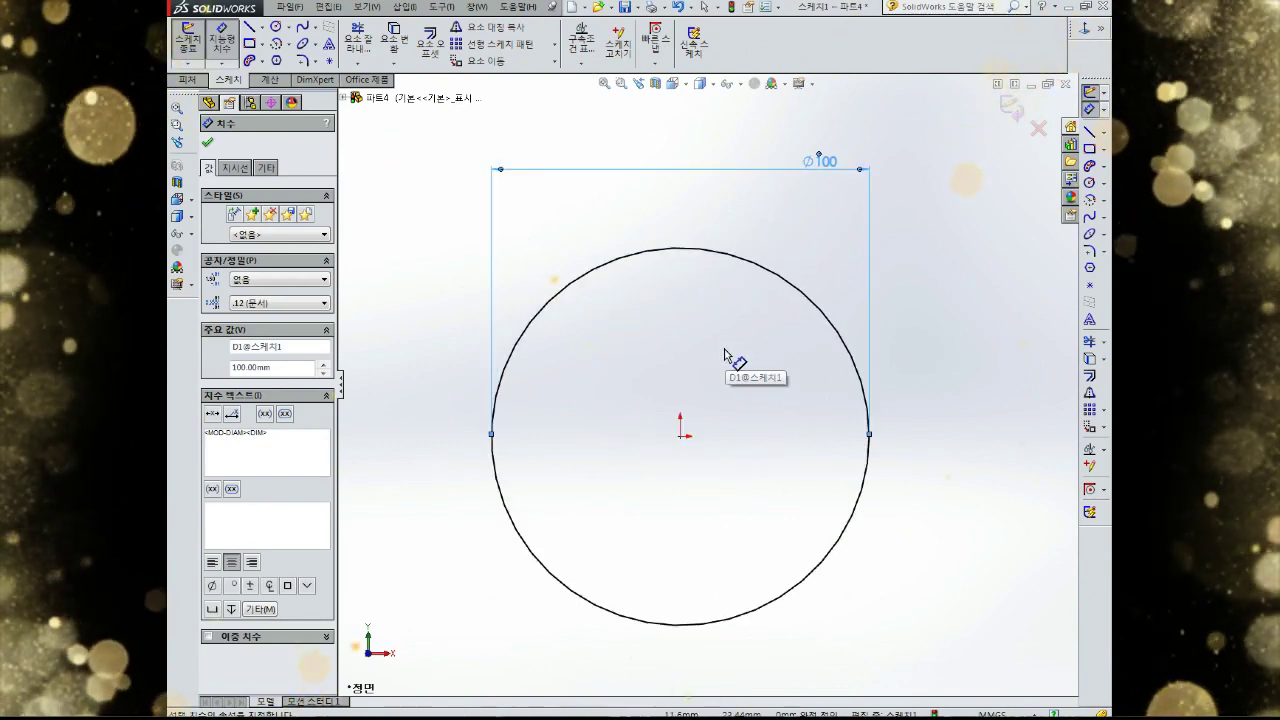
left_click(1104, 152)
left_click(1130, 217)
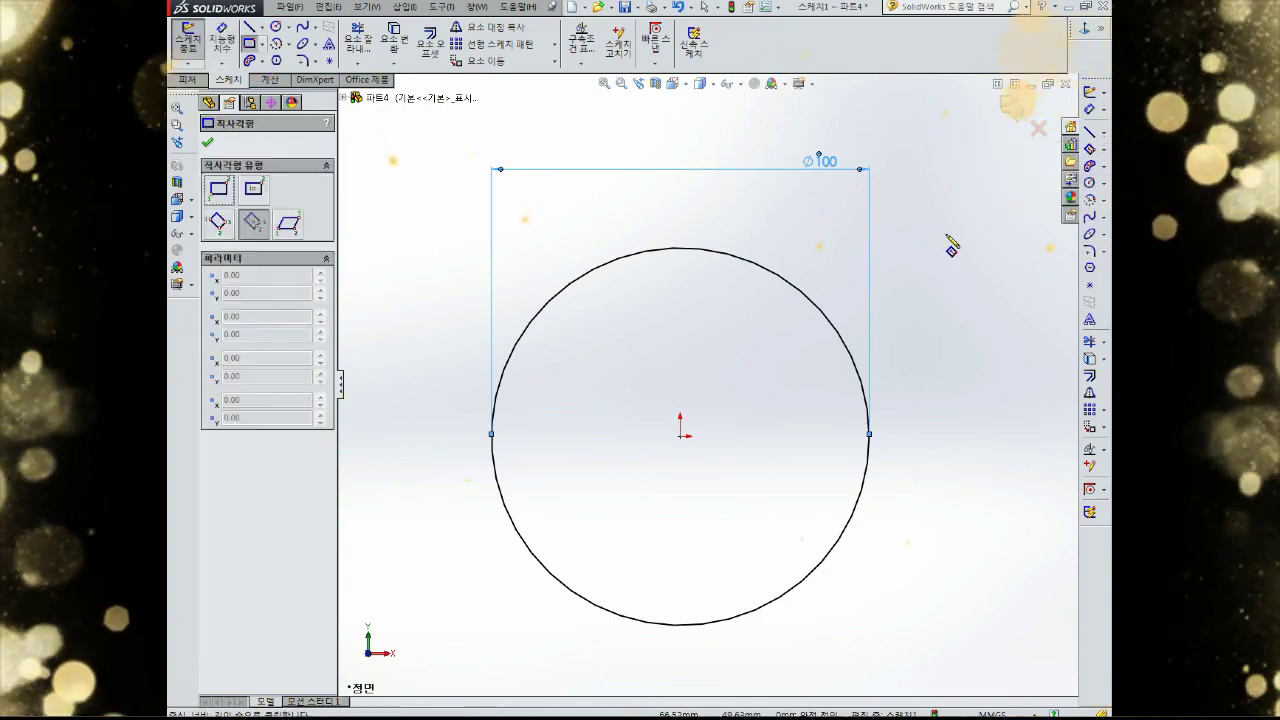
left_click(681, 437)
left_click(694, 481)
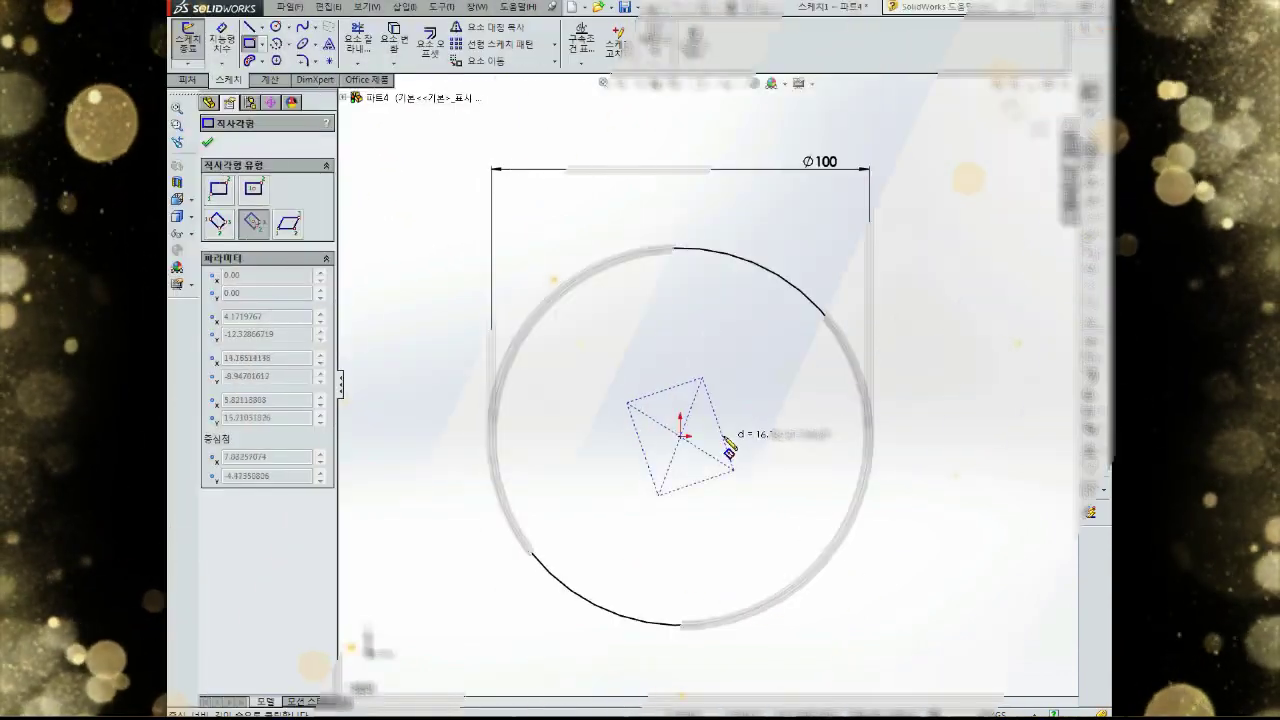
left_click(736, 437)
scroll(716, 458, "down", 3)
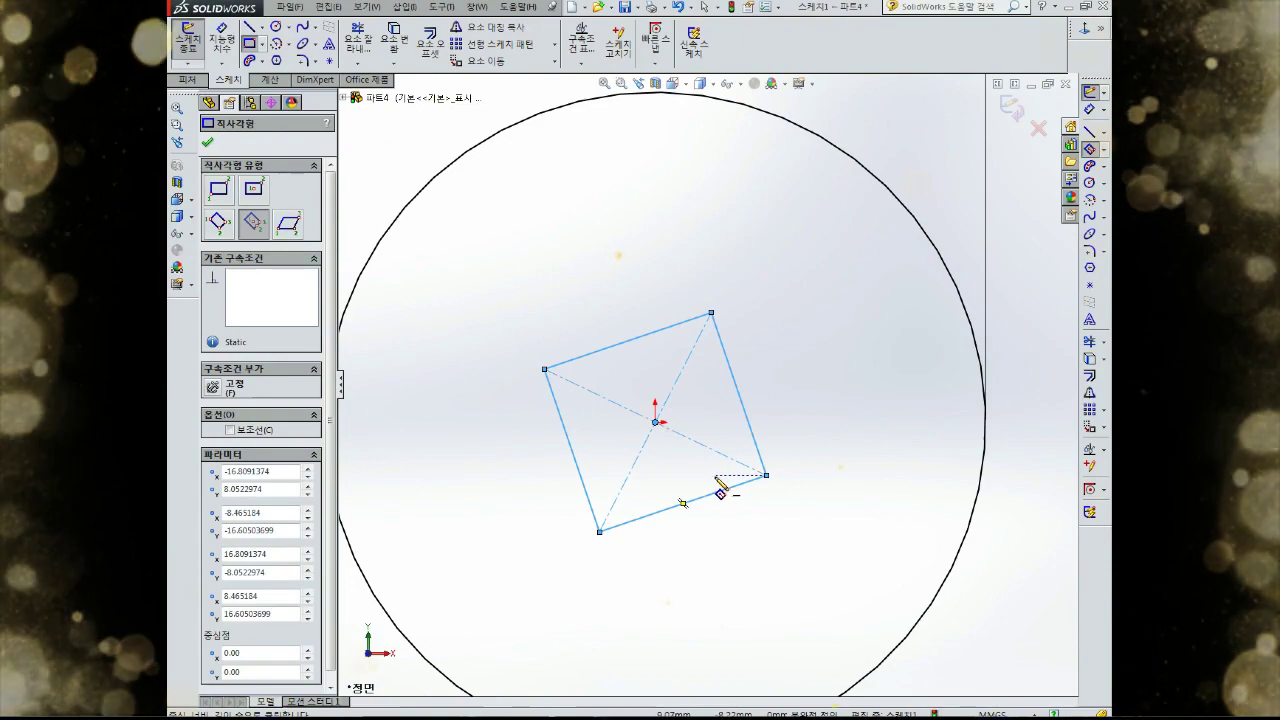
Constrain one diagonal of the tilted rectangle to be horizontal and the other to be vertical
key("Escape")
left_click(697, 445)
left_click(225, 294)
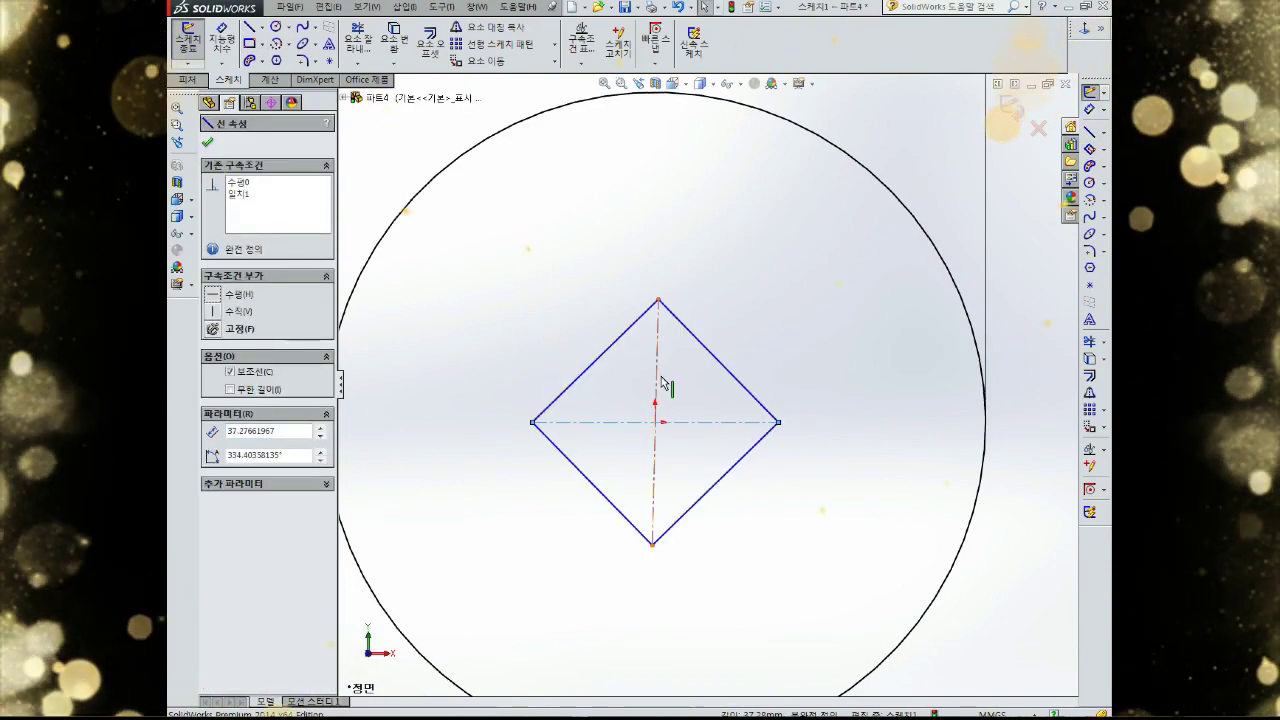
left_click(212, 310)
key("Escape")
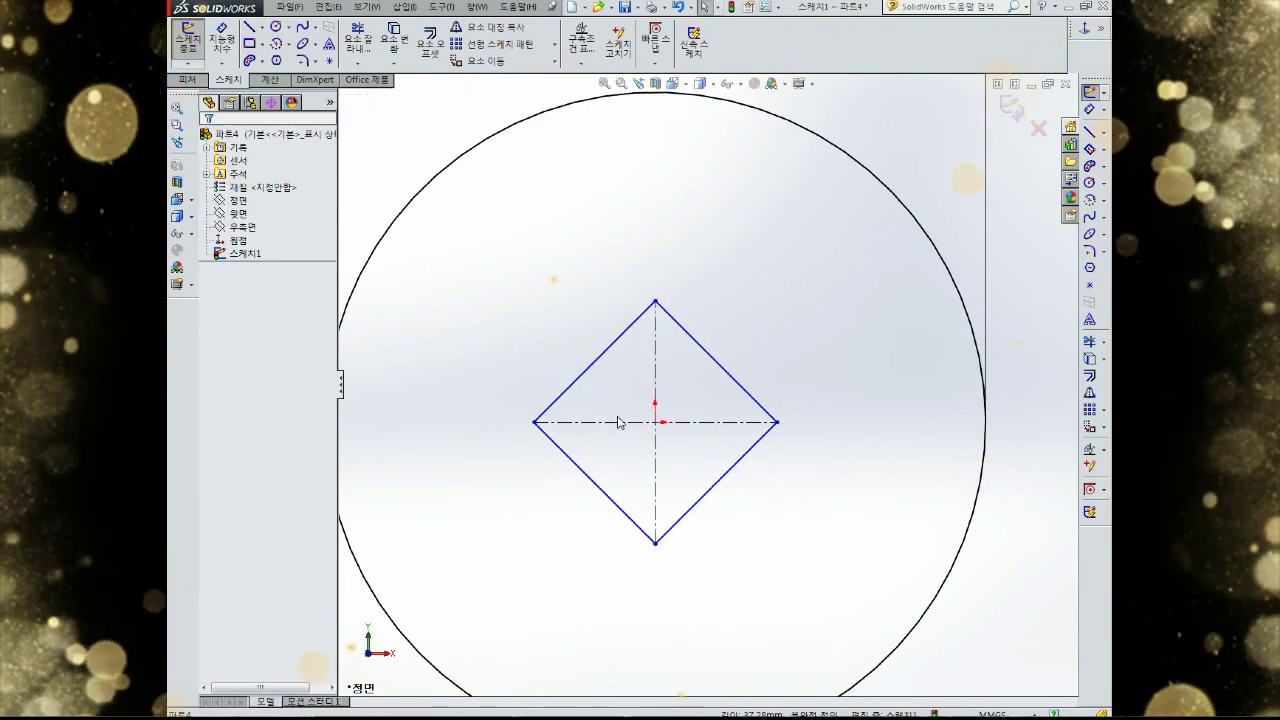
right_click_drag(726, 334, 729, 297)
left_click(620, 343)
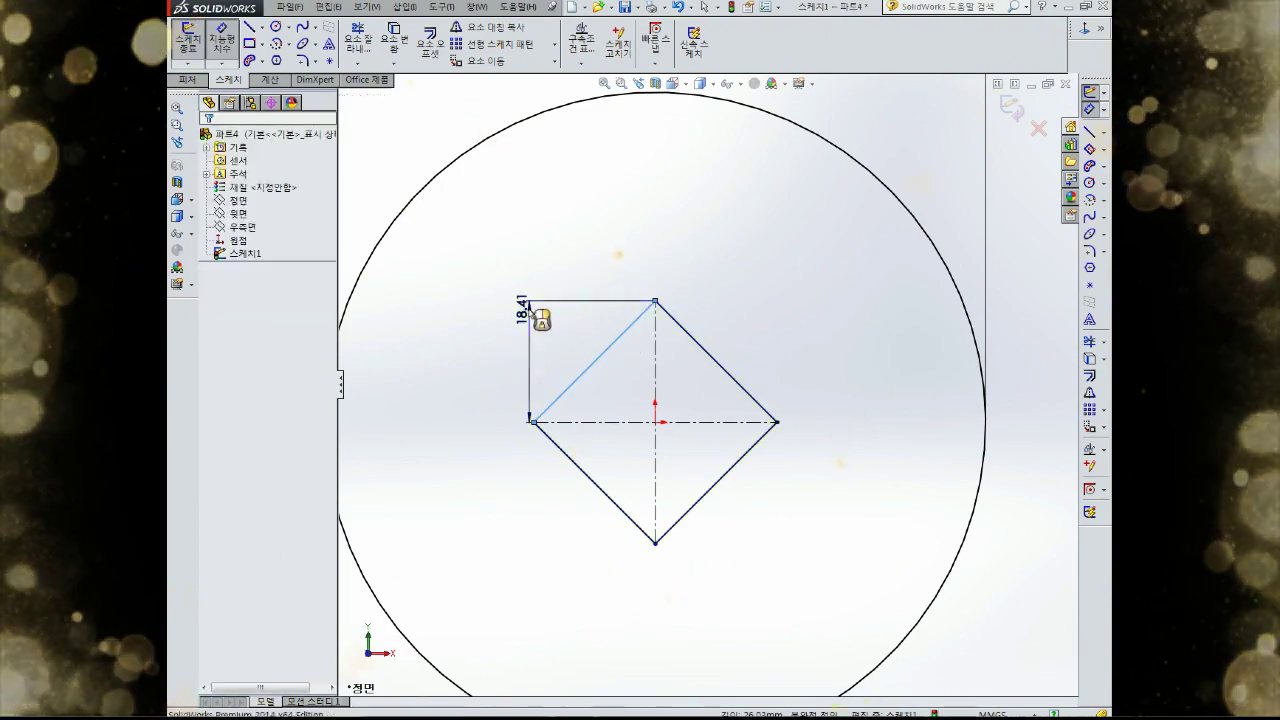
left_click(522, 308)
key("Return")
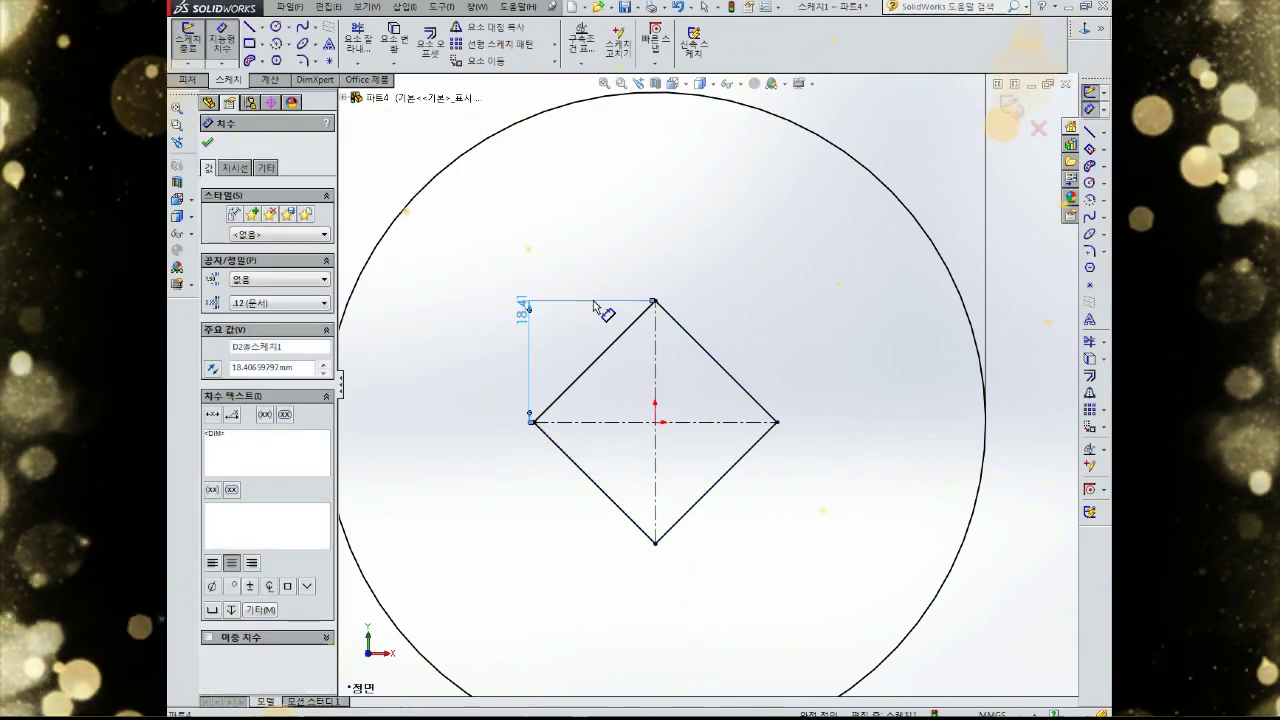
key("Delete")
Dimension the diamond's upper-left edge along its slope to 17 mm
right_click_drag(589, 338, 591, 307)
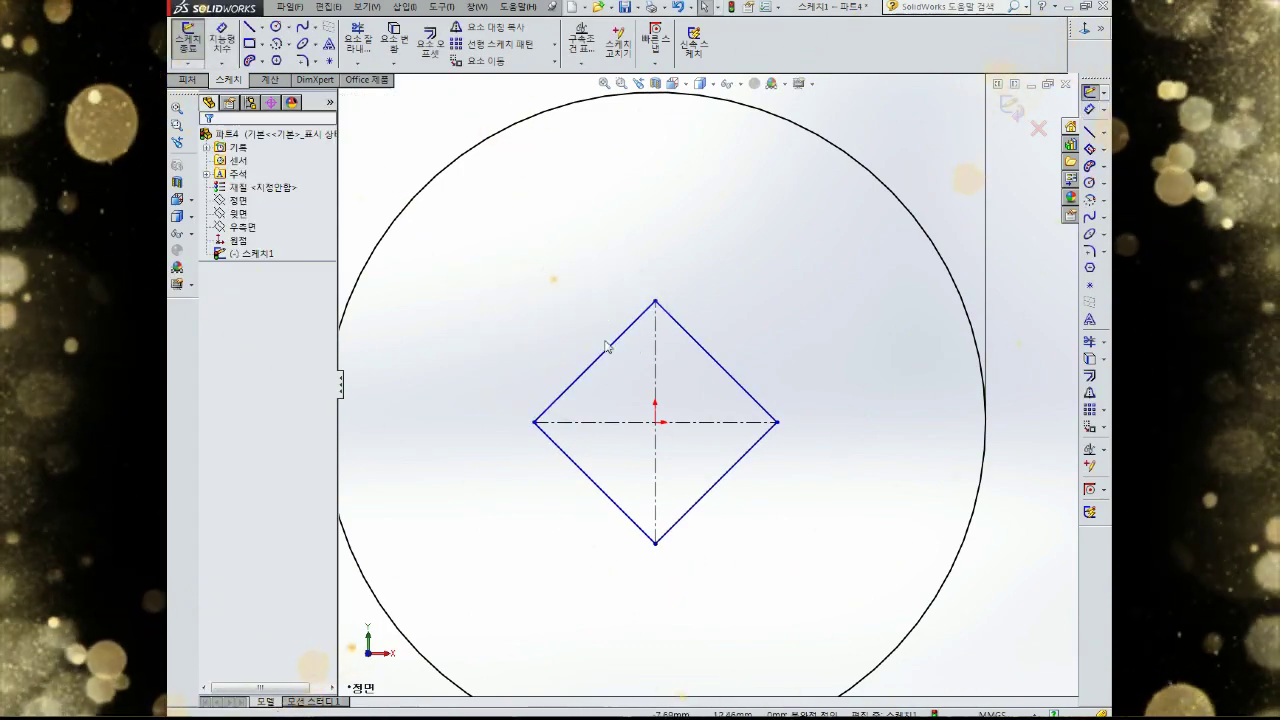
left_click(620, 345)
left_click(595, 327)
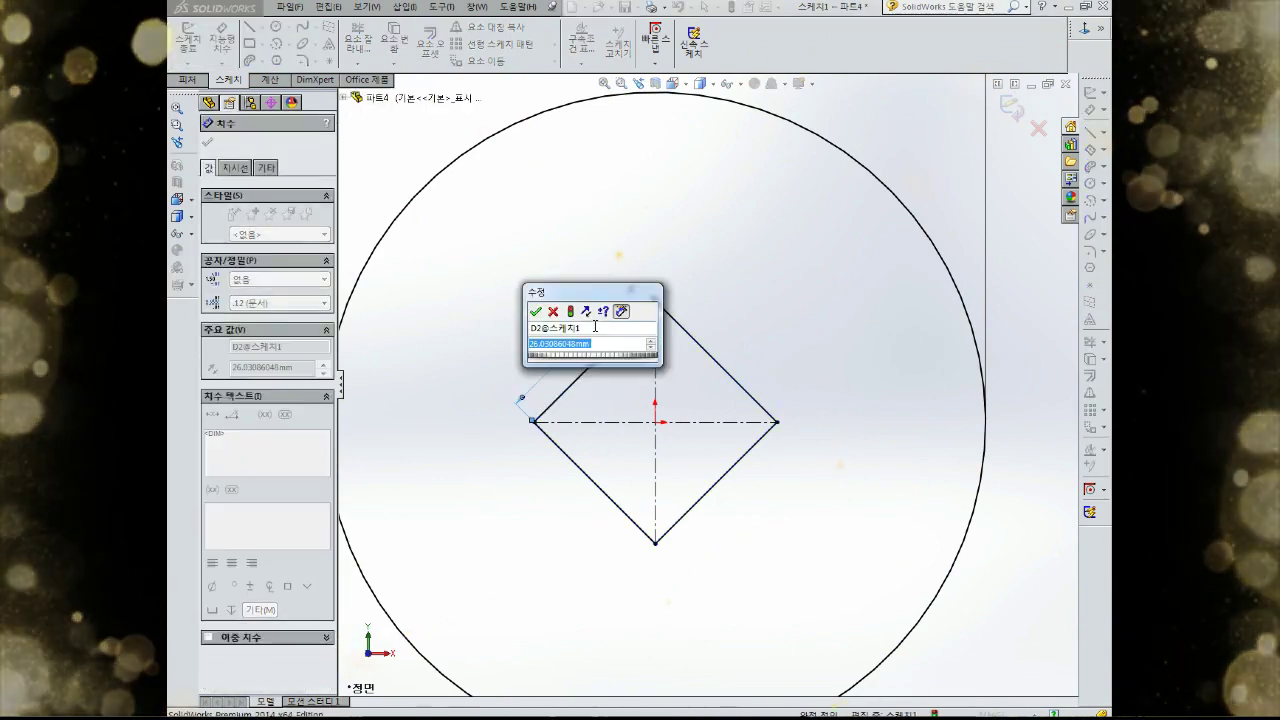
type("17")
key("Return")
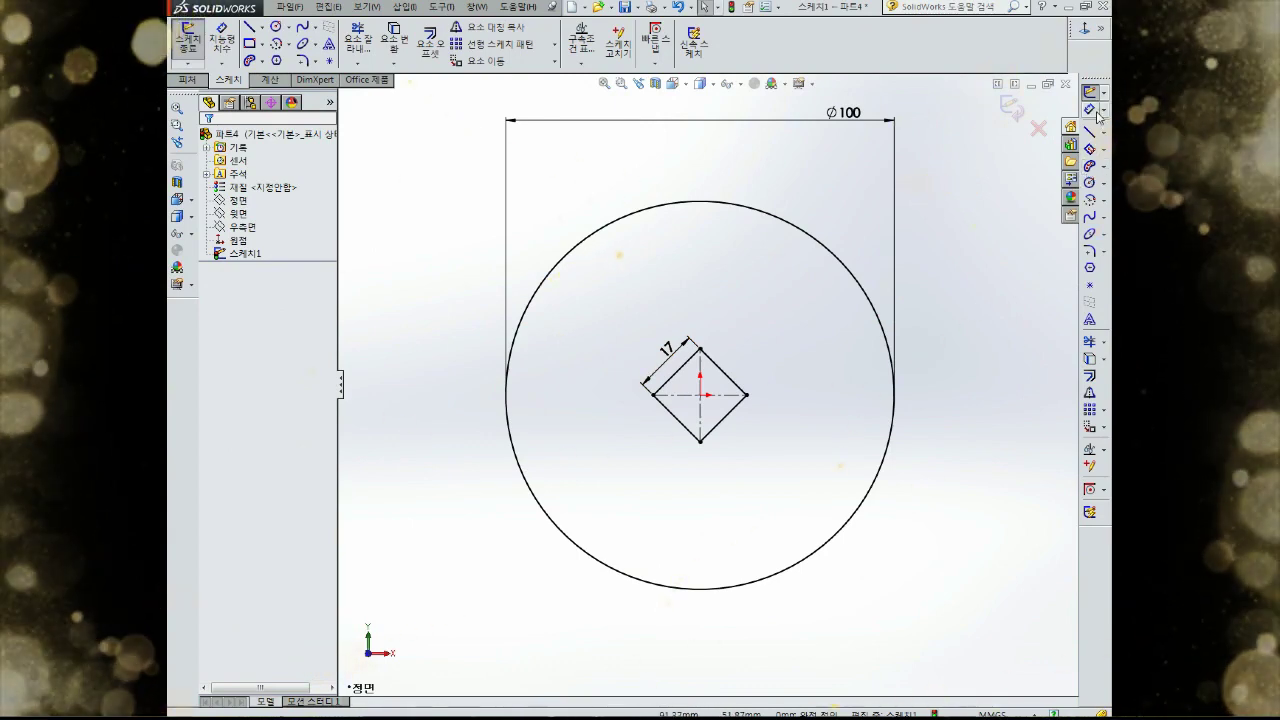
Add an origin-centred construction circle, dimensioned to 64 mm in diameter, between the diamond and the 100 mm circle
right_click_drag(970, 180, 965, 132)
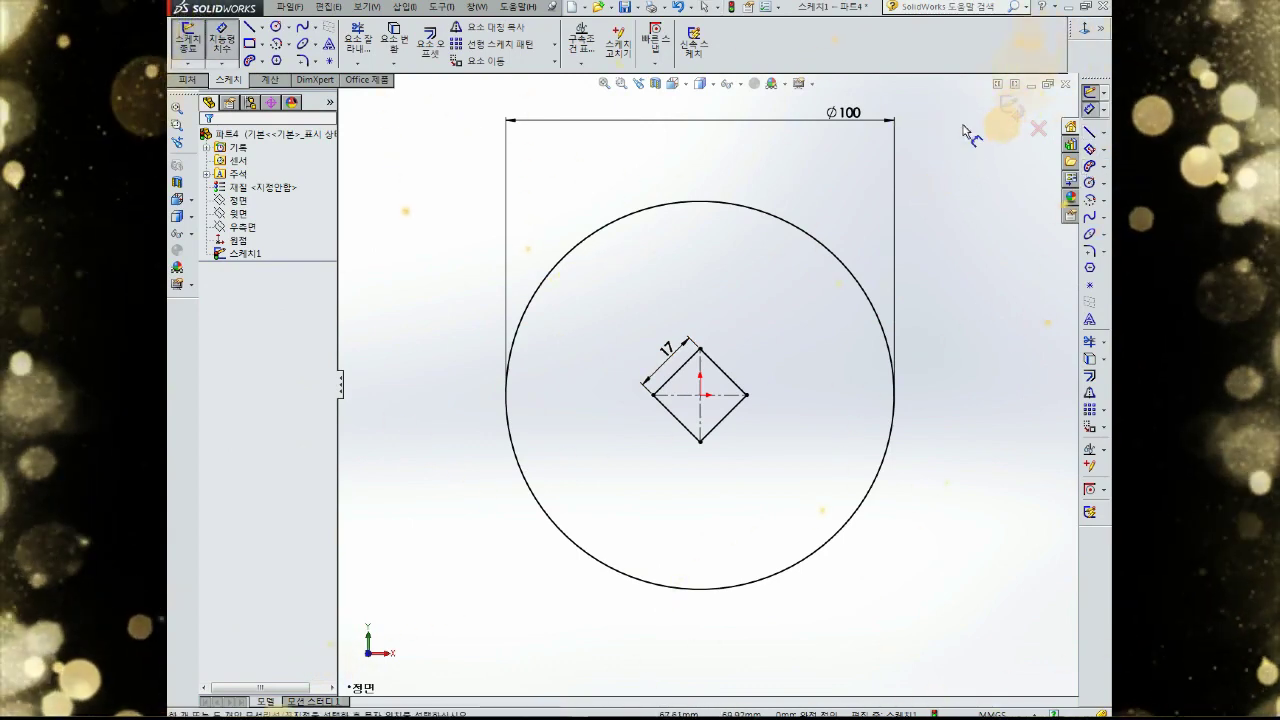
right_click_drag(940, 258, 806, 255)
left_click(700, 394)
left_click(803, 383)
left_click(795, 330)
left_click(815, 296)
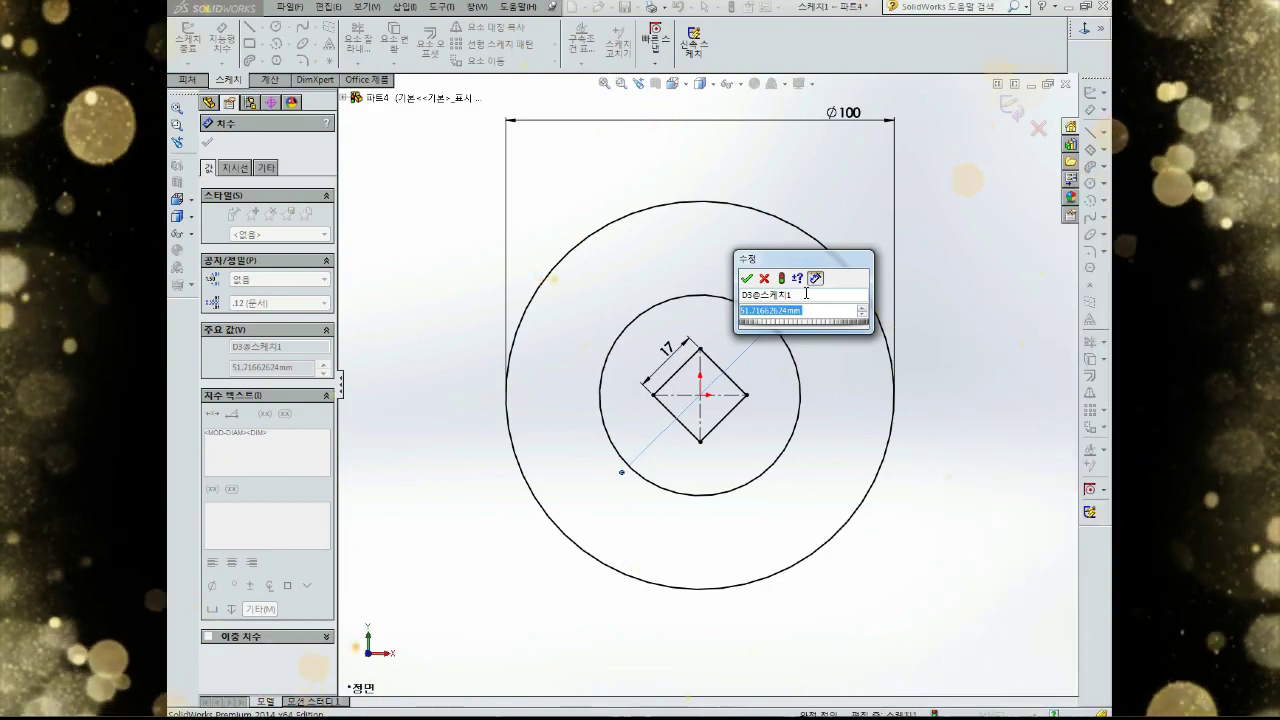
type("64")
key("Return")
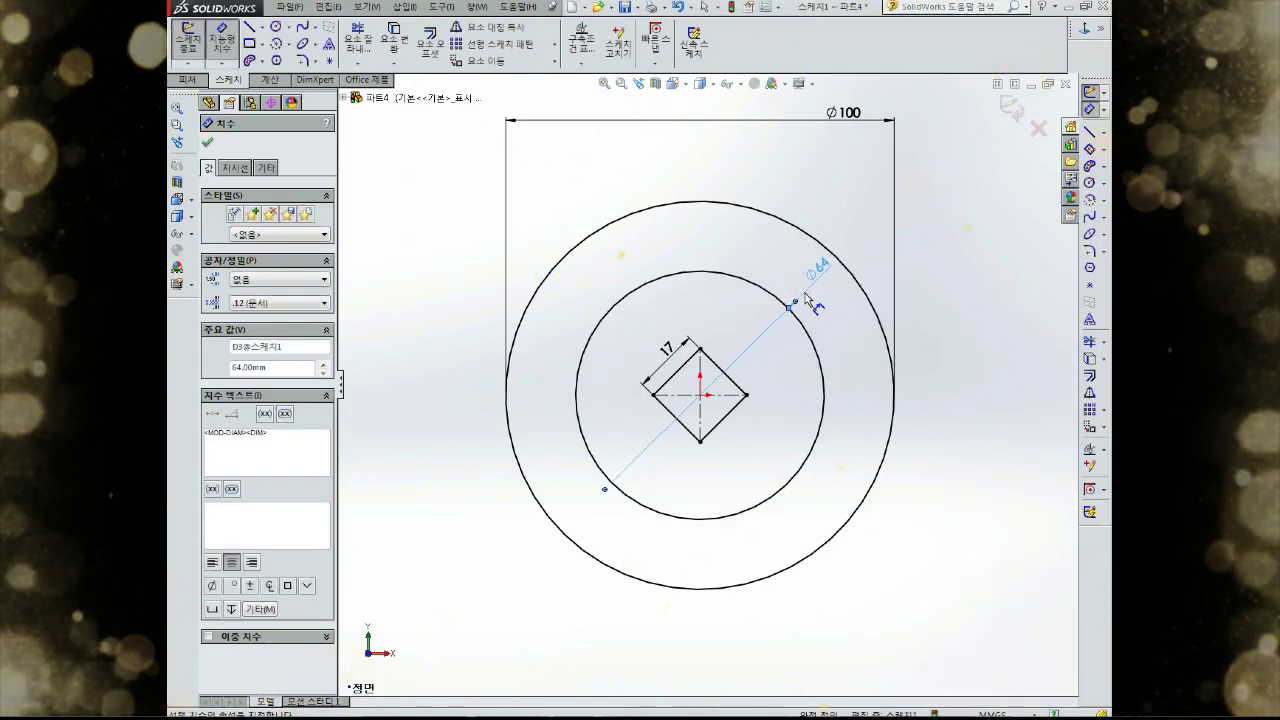
key("Escape")
left_click(758, 288)
left_click(814, 240)
Sketch a circle centred on the right quadrant of the 64 mm construction circle and dimension its diameter to 15 mm
right_click_drag(918, 250, 984, 230)
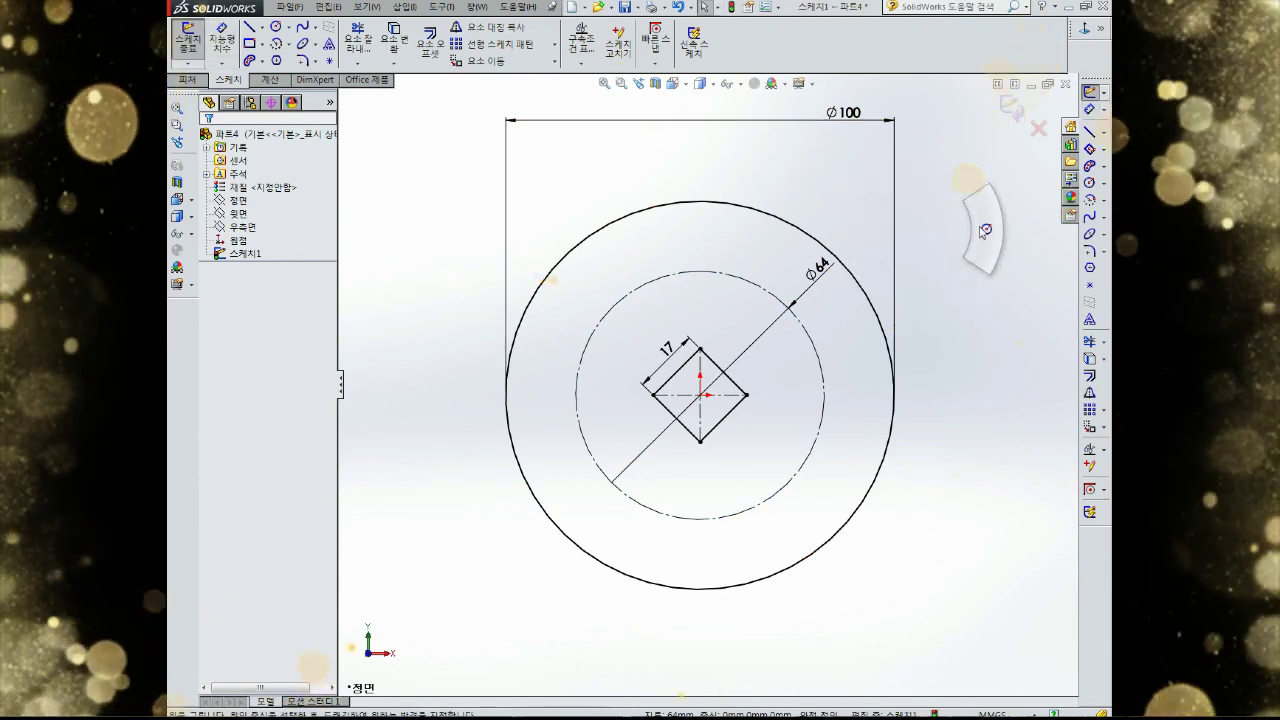
left_click_drag(824, 395, 830, 388)
left_click(842, 375)
right_click_drag(853, 343, 850, 291)
key("Escape")
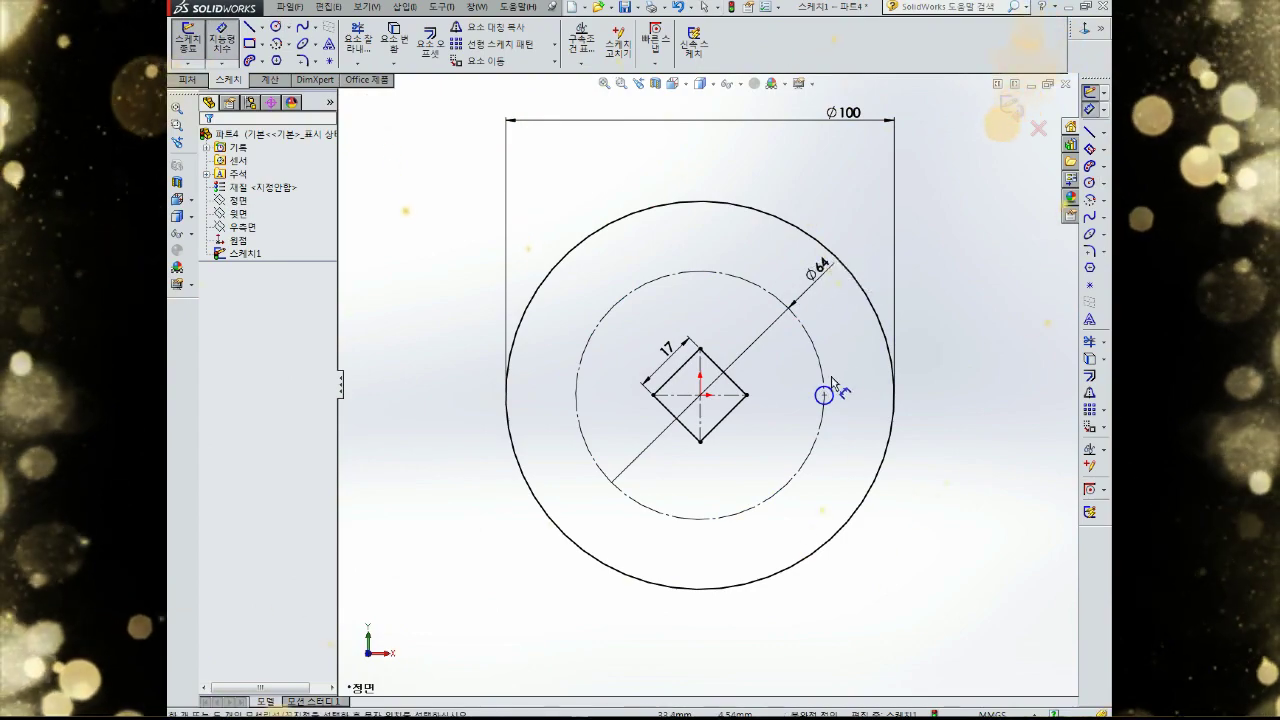
left_click(830, 389)
left_click(845, 370)
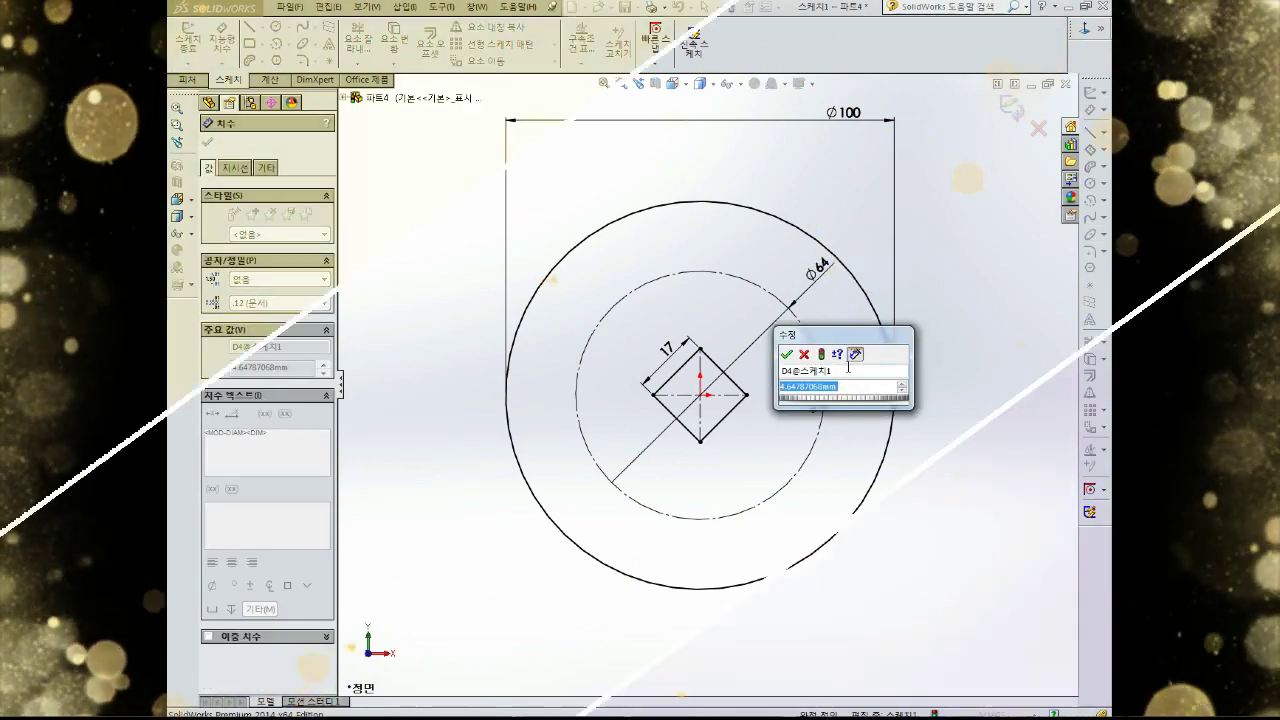
type("15")
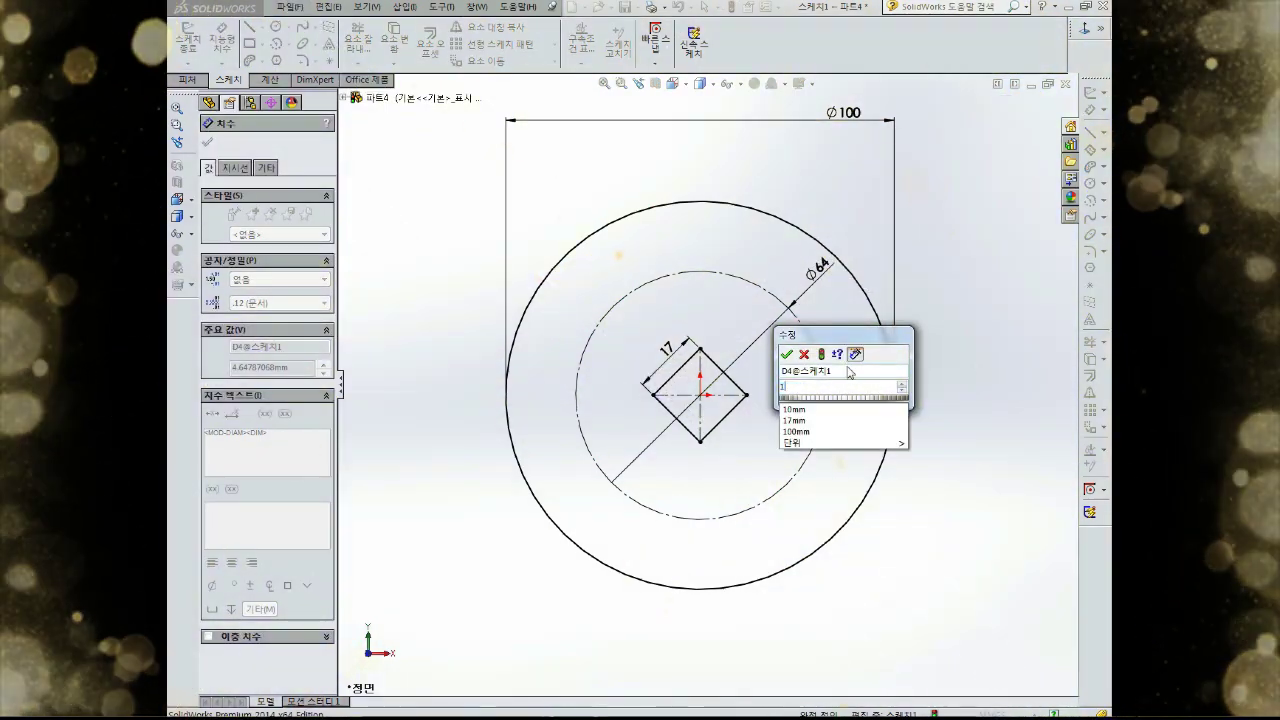
key("Return")
key("Escape")
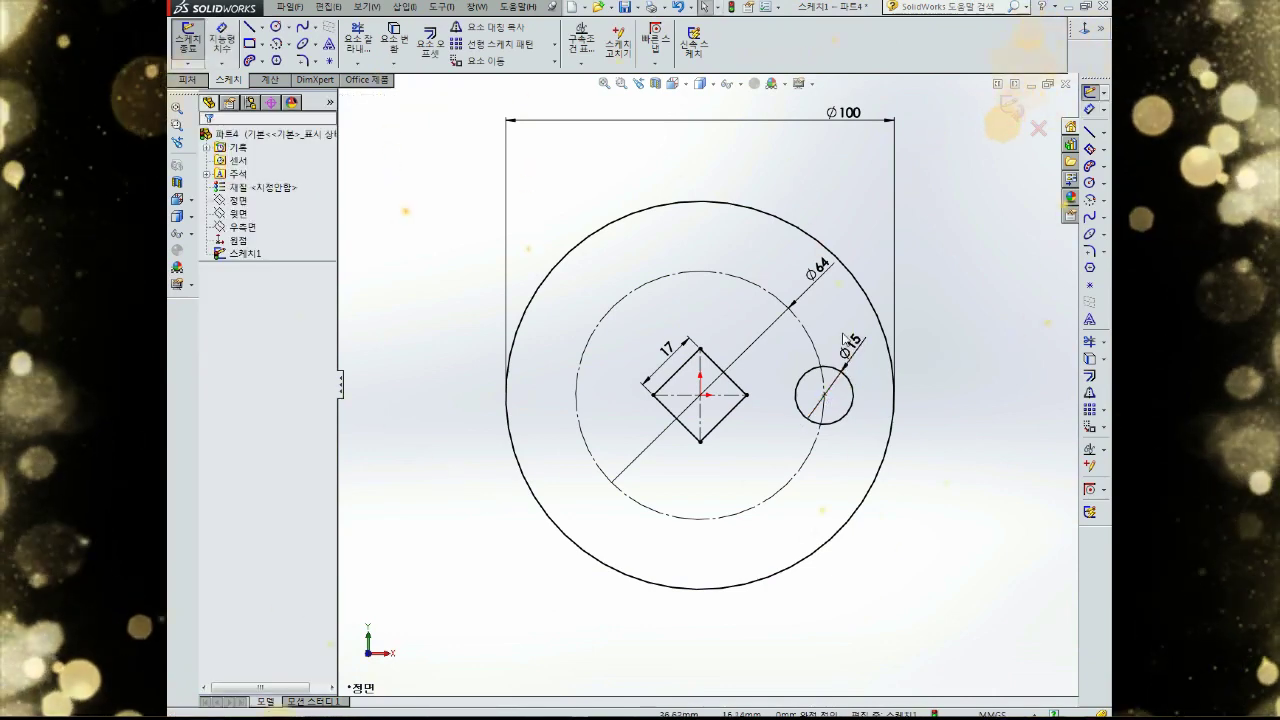
Pattern the 15 mm circle circularly about the origin with 6 equally spaced instances over 360°, and fix the upper-right instance's centre point
left_click(1105, 413)
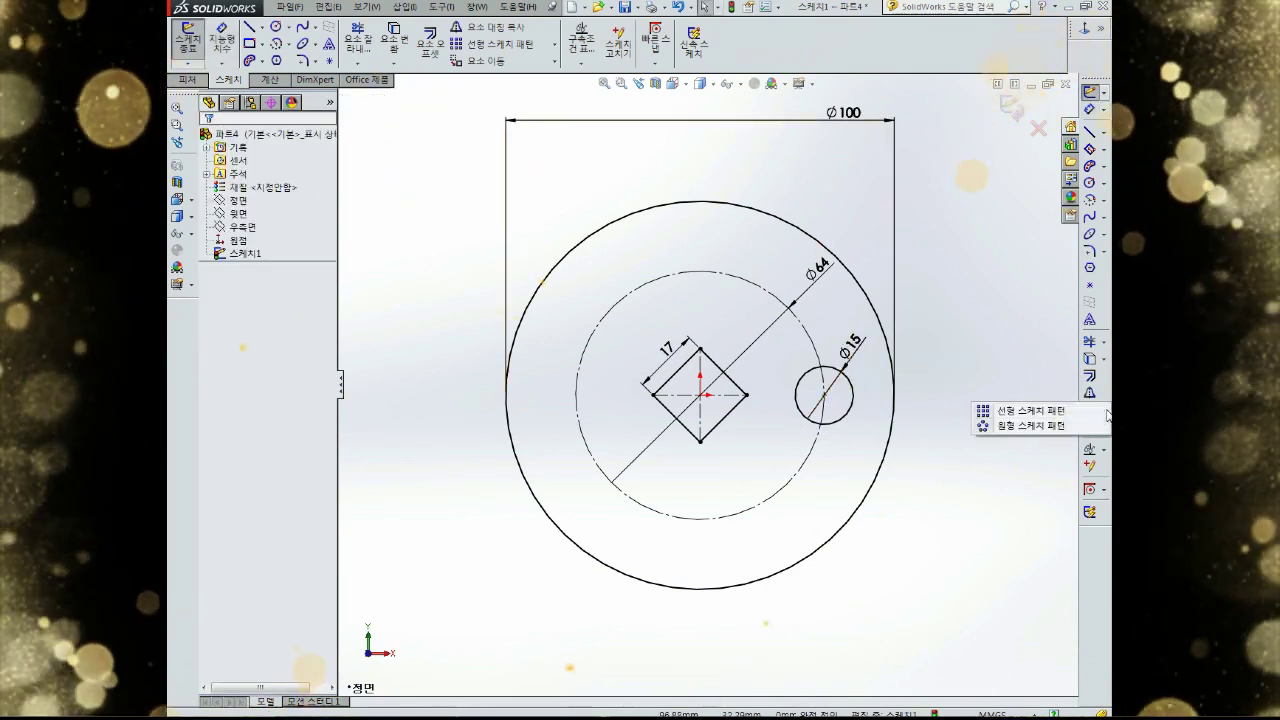
left_click(1036, 426)
left_click(834, 374)
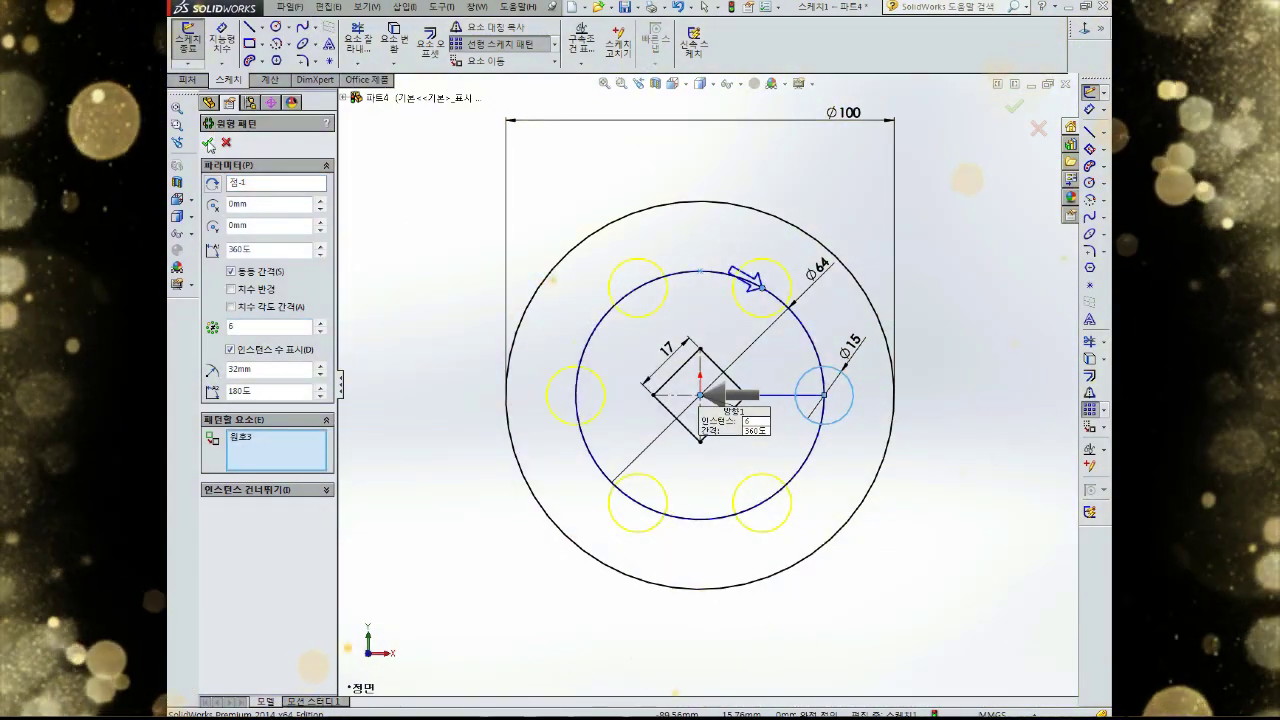
left_click(207, 144)
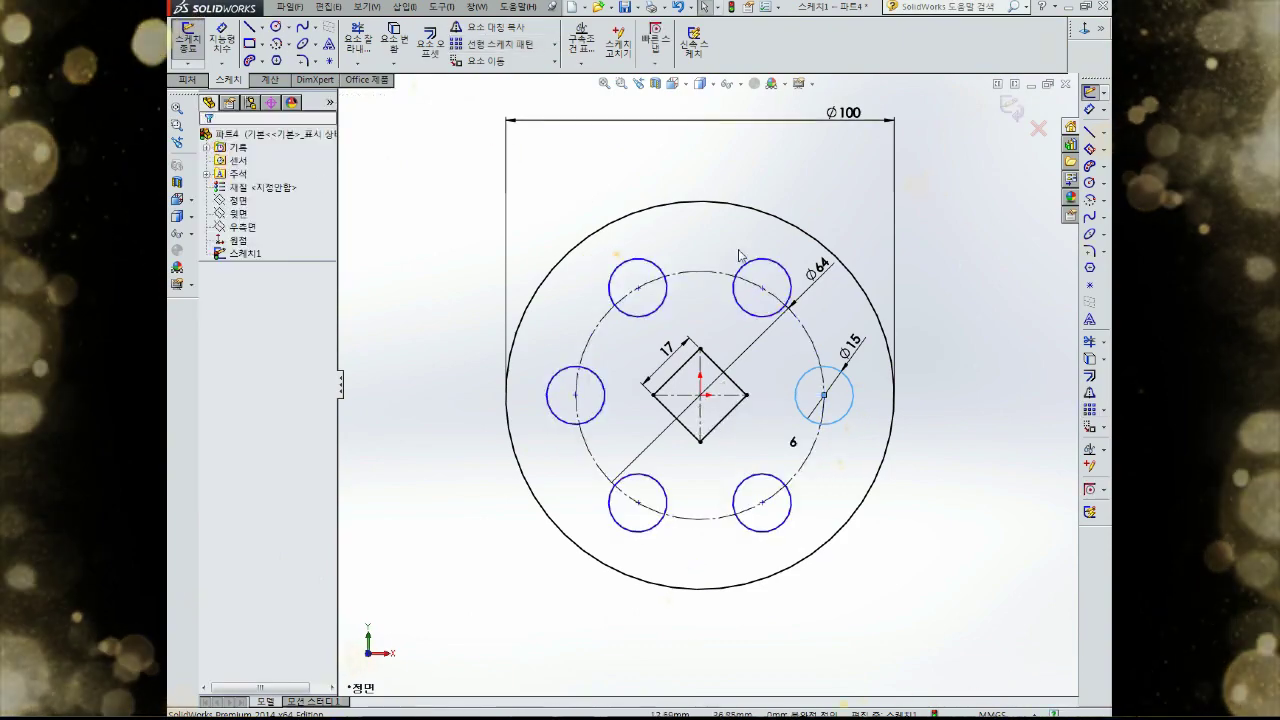
left_click(762, 288)
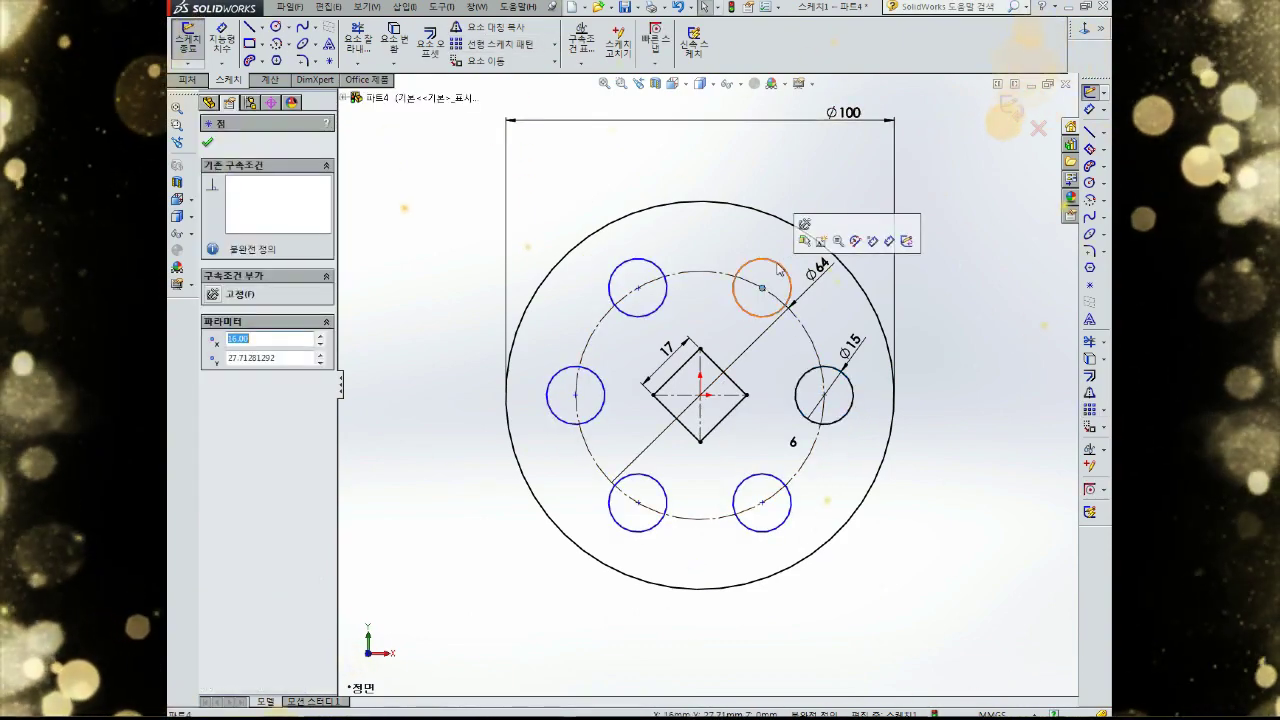
left_click(803, 227)
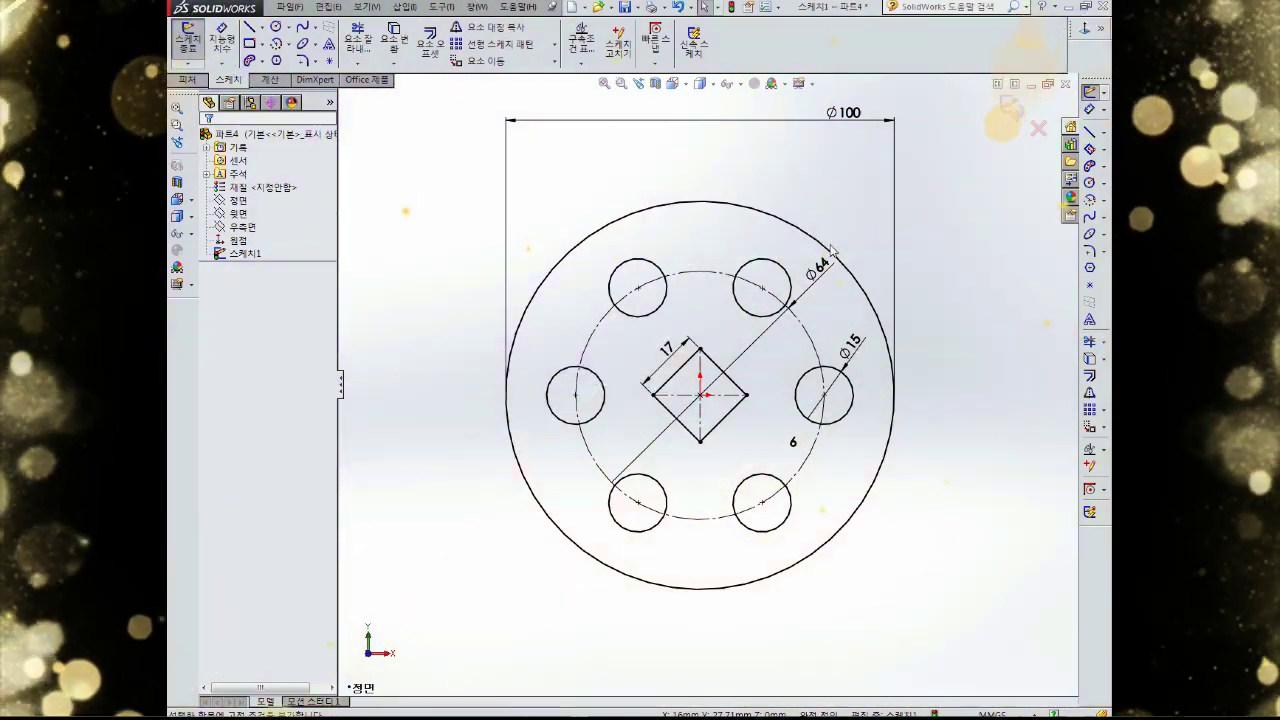
Sketch an origin-centred circle about 84 mm across, just inside the 100 mm circle, and dimension its diameter
right_click_drag(975, 241, 969, 197)
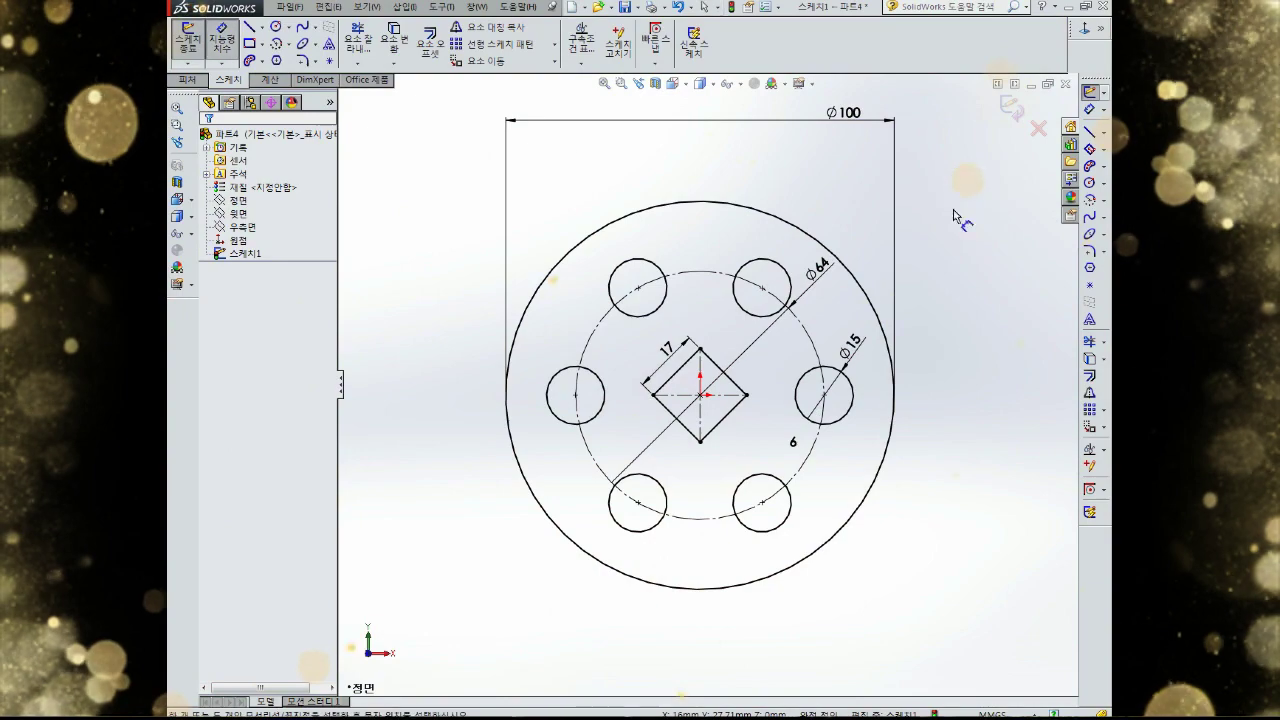
right_click_drag(975, 300, 1030, 306)
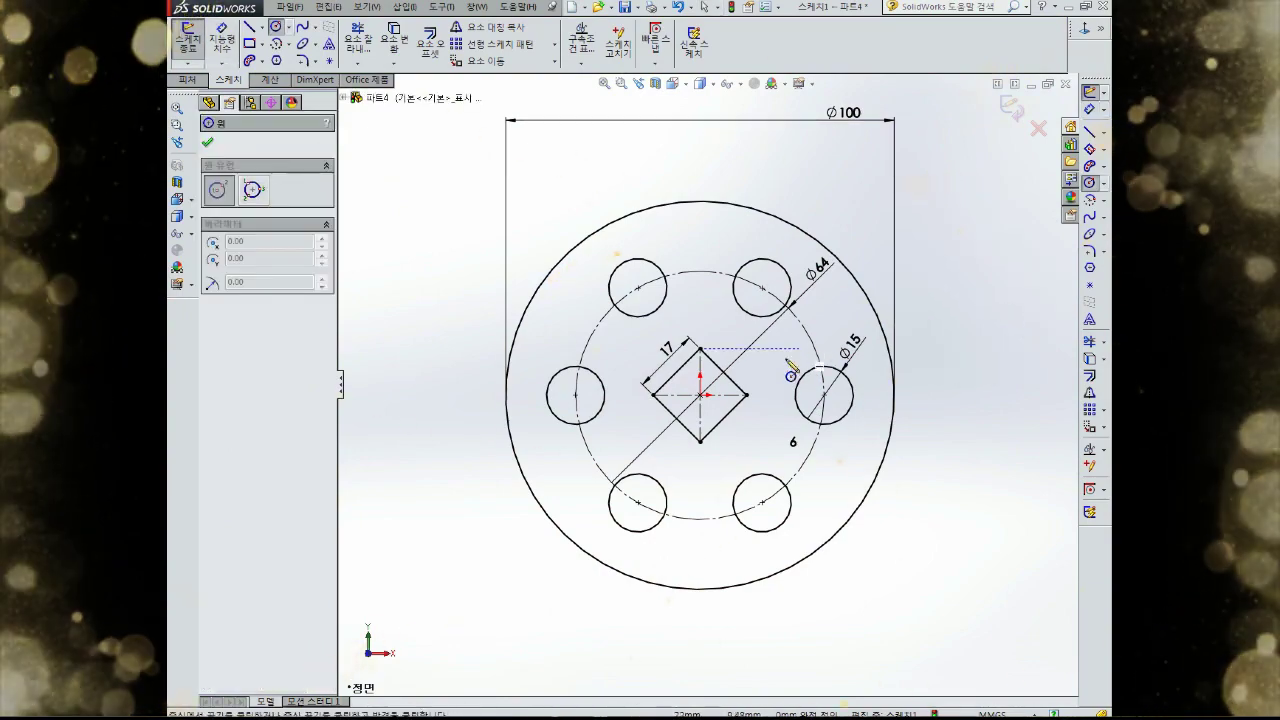
left_click(700, 395)
left_click(841, 314)
key("Escape")
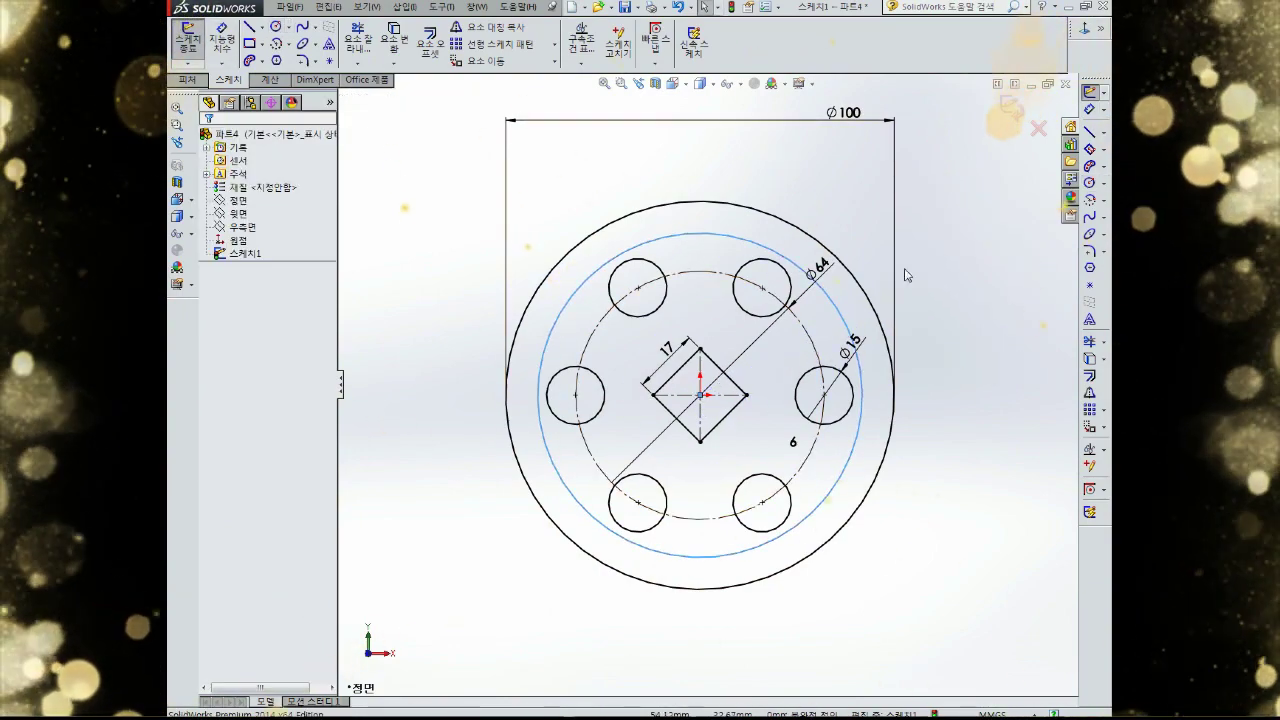
right_click_drag(959, 257, 975, 201)
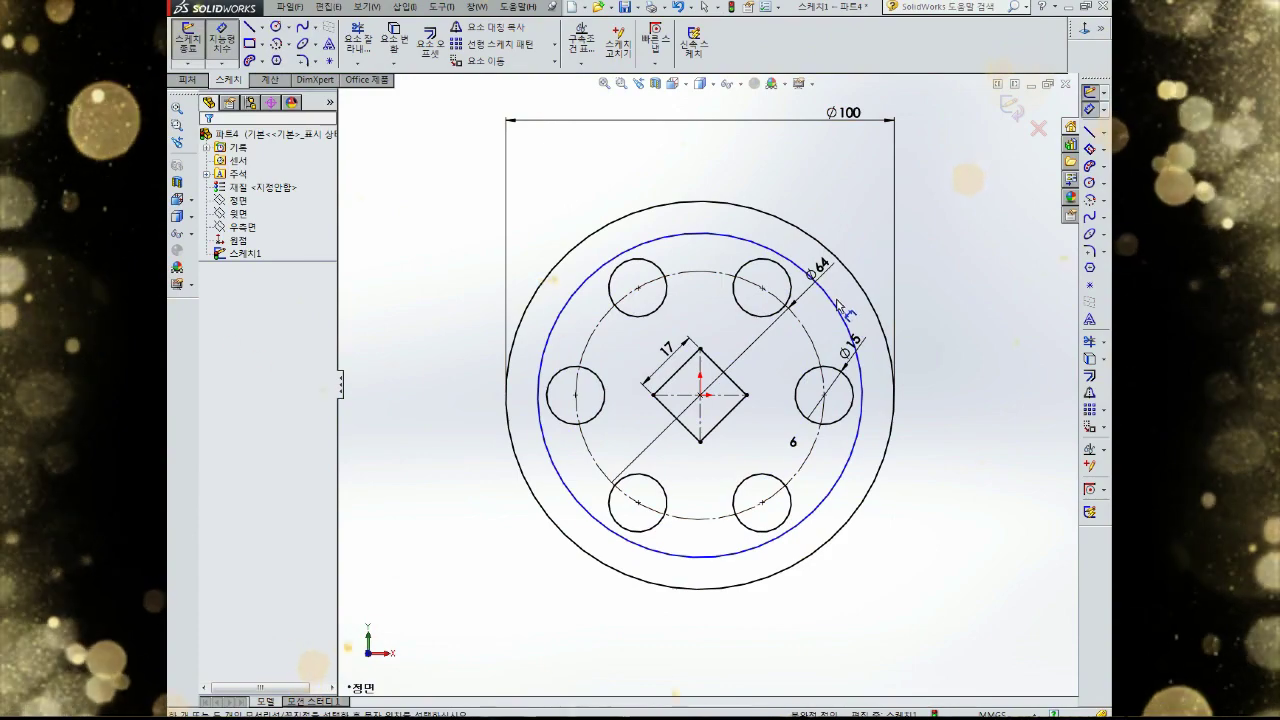
left_click(838, 304)
left_click(860, 234)
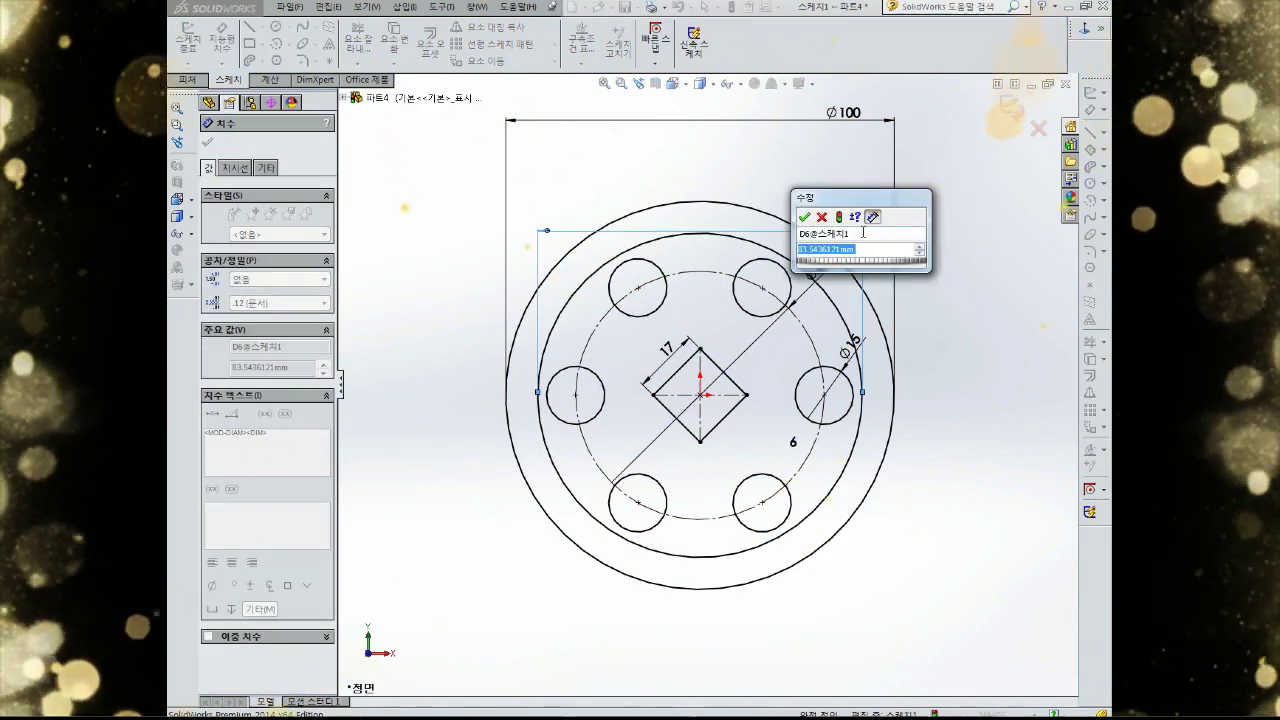
type("100")
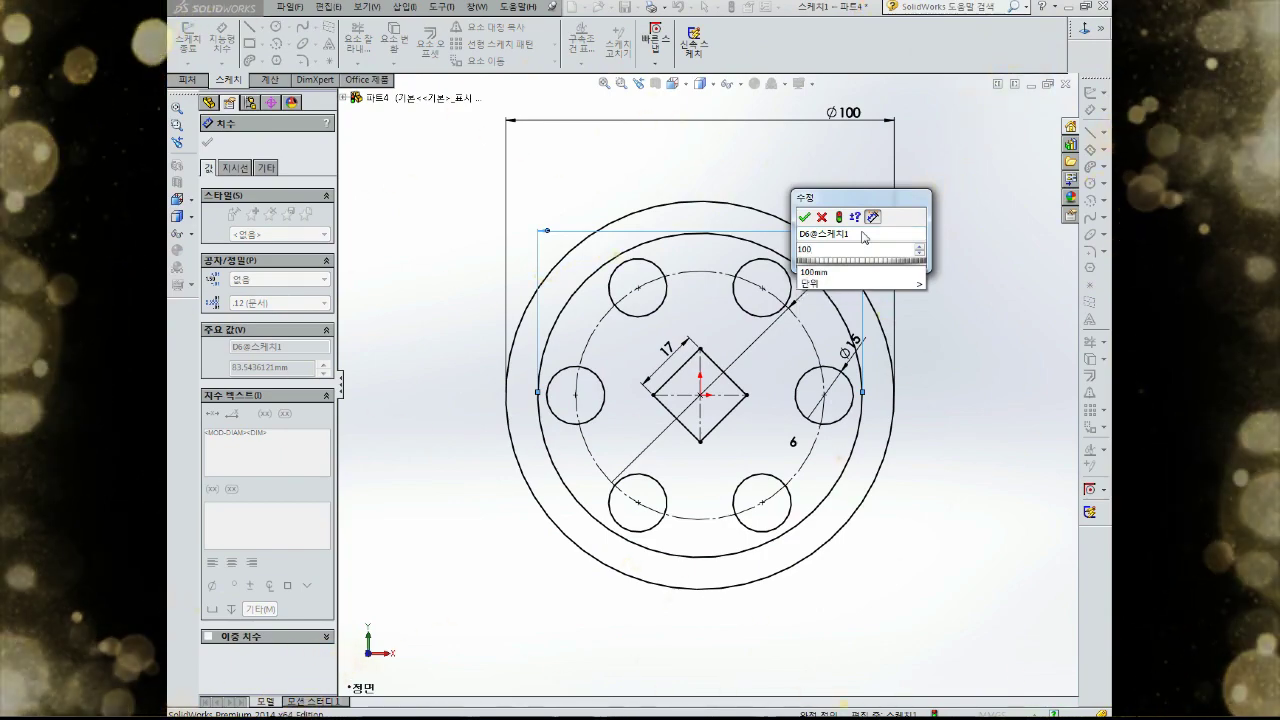
key("Return")
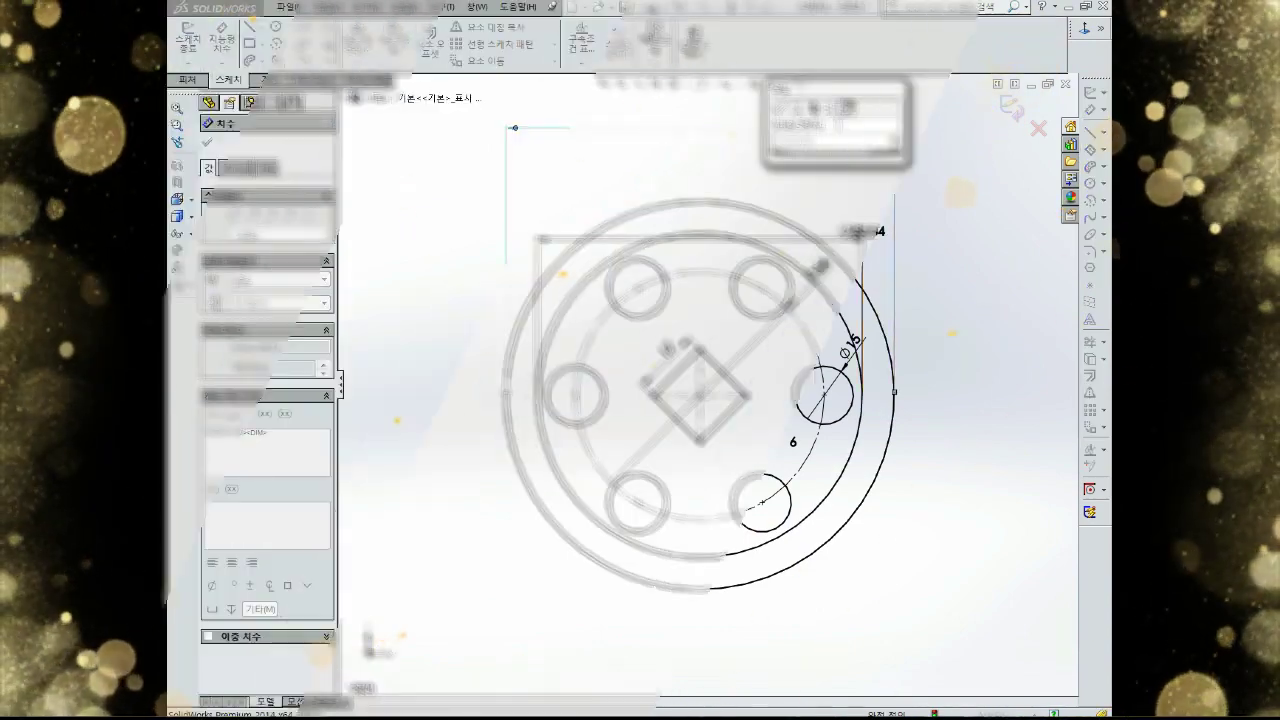
Set the outermost circle's diameter to 123 mm
left_click(862, 231)
type("12")
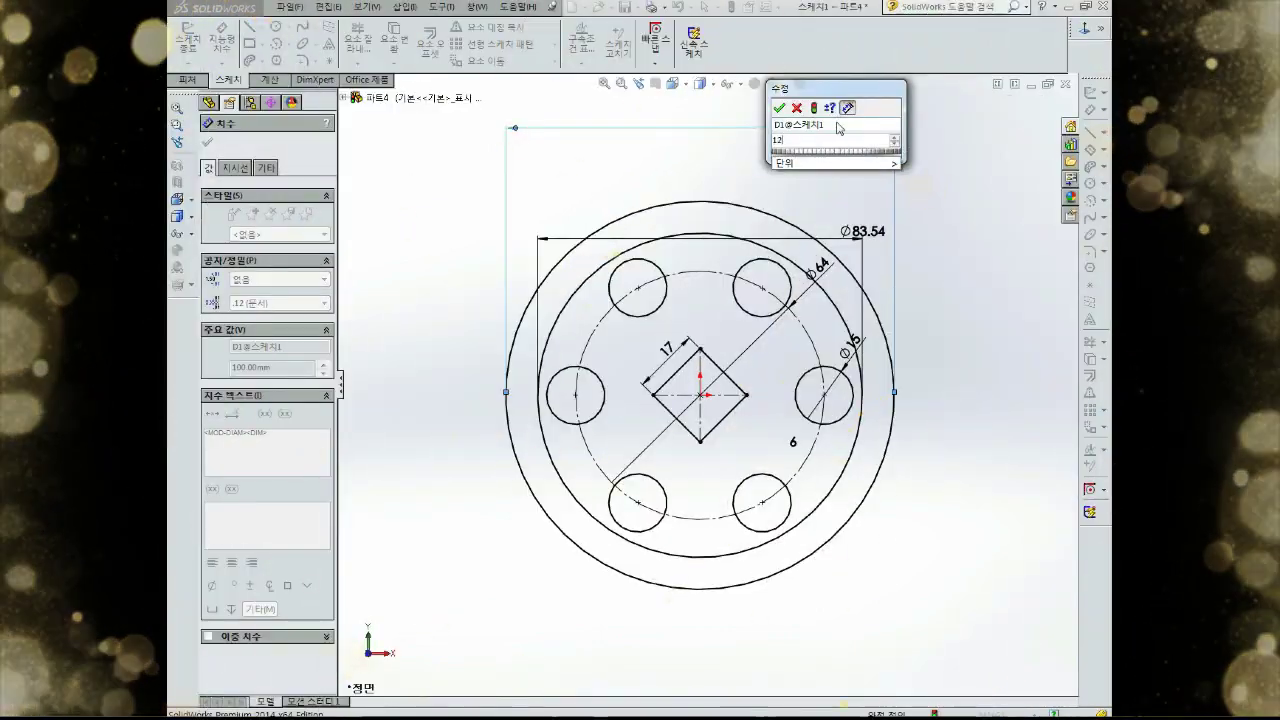
type("3")
key("Return")
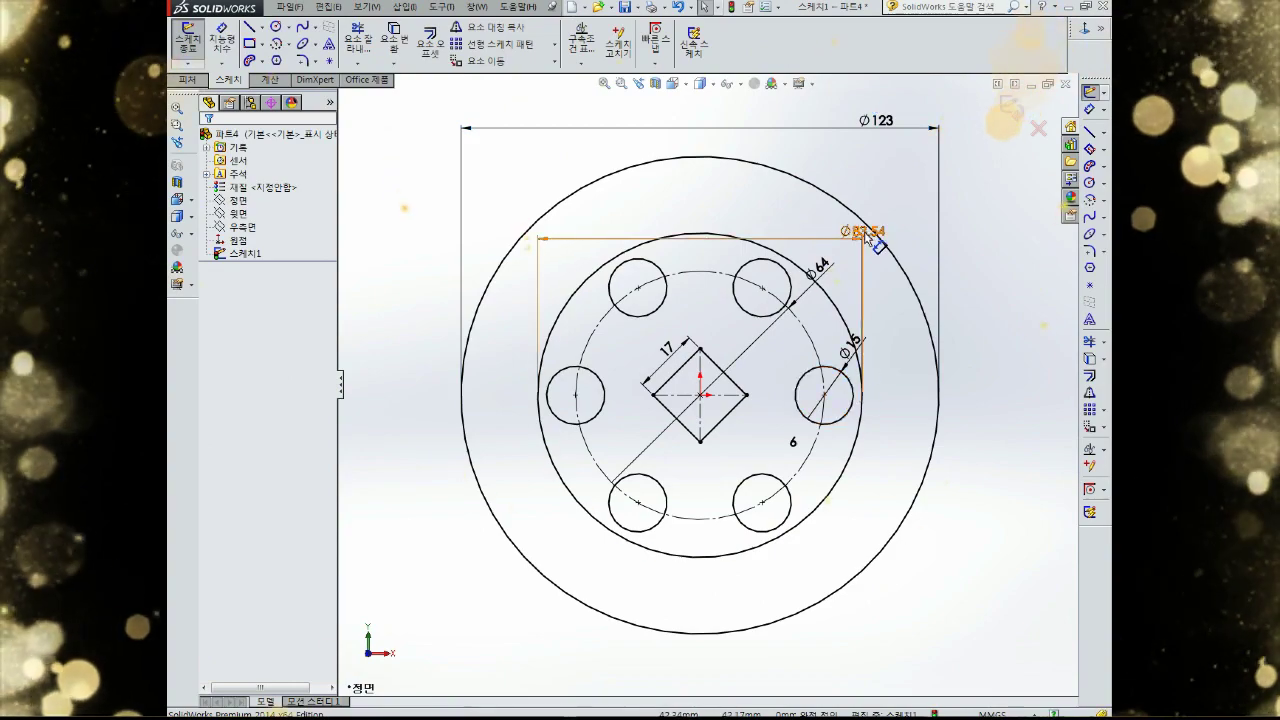
Set the diameter of the circle just inside the outermost one to 100 mm and convert it to construction geometry
left_click(866, 236)
type("100")
key("Return")
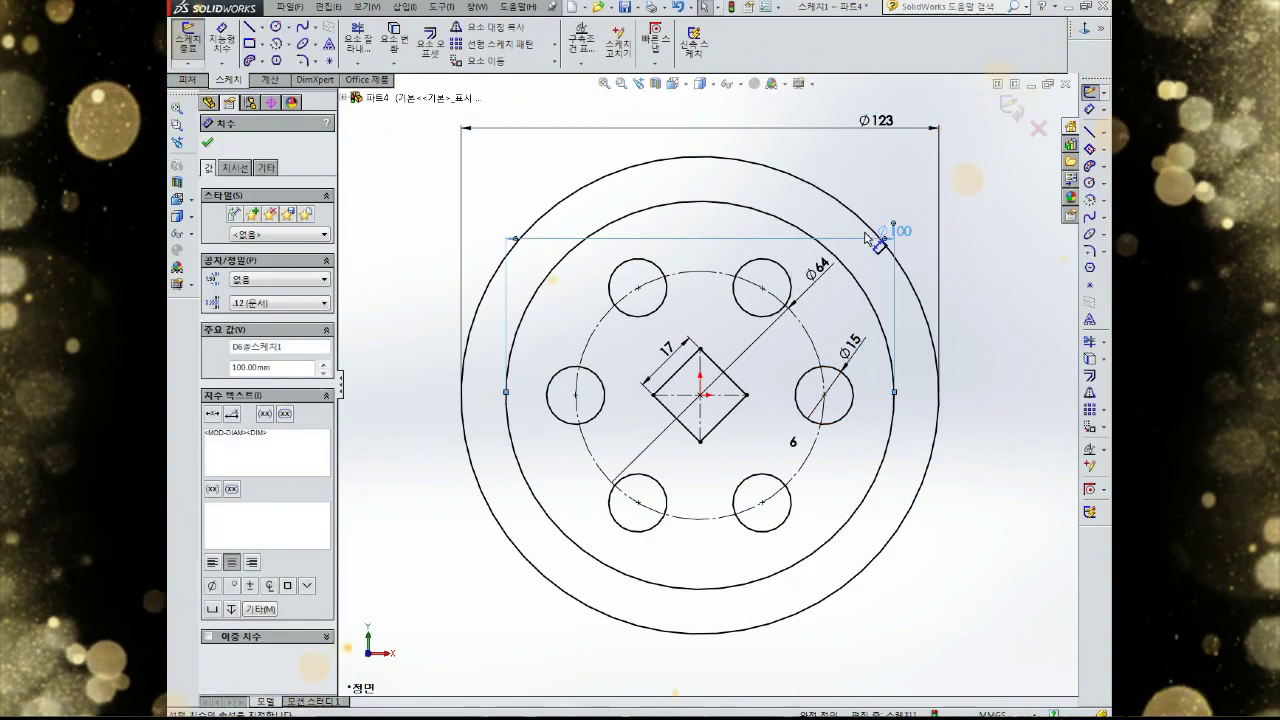
key("Escape")
left_click(886, 333)
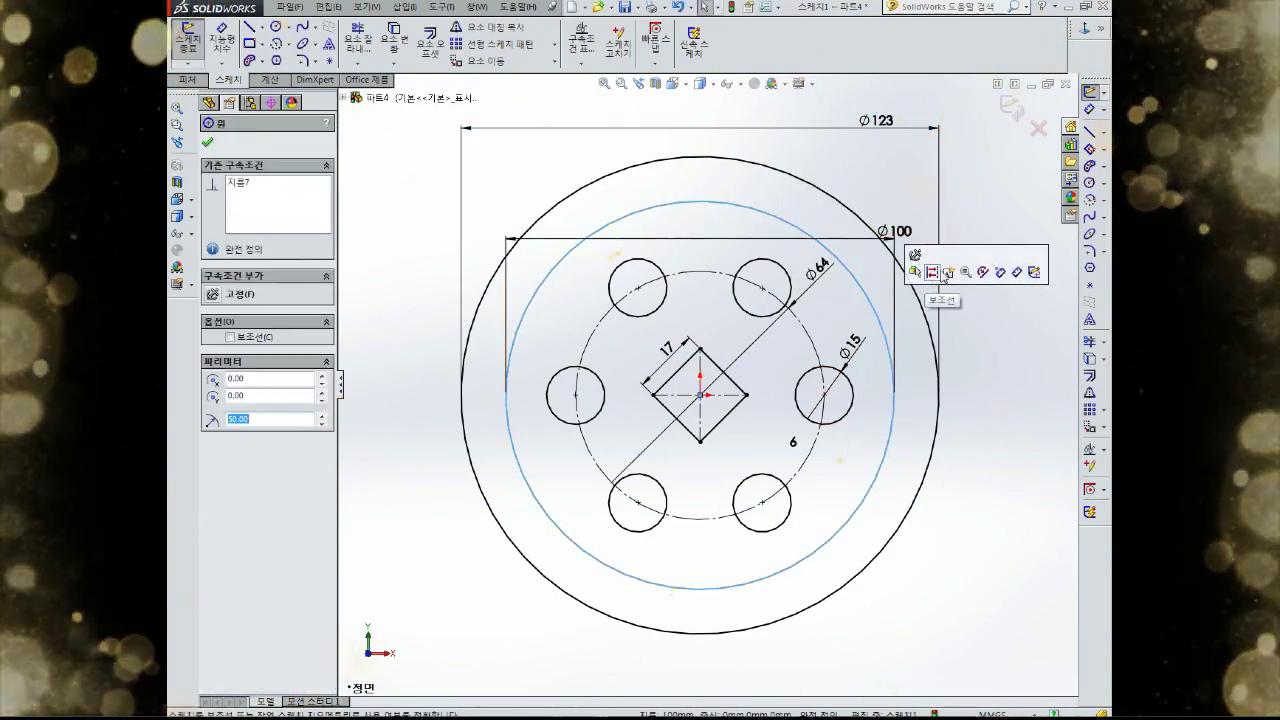
left_click(938, 272)
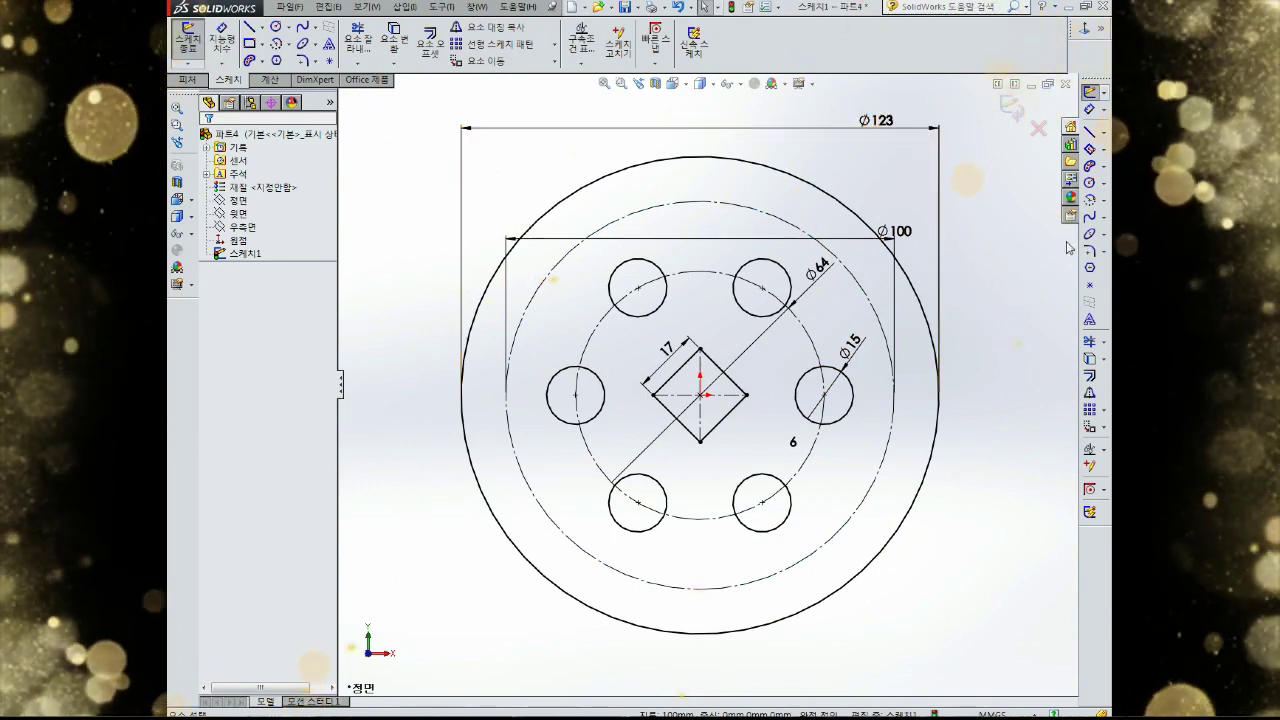
Sketch a small circle centred on the right quadrant of the 100 mm construction circle and dimension its diameter to 5 mm
left_click(1089, 184)
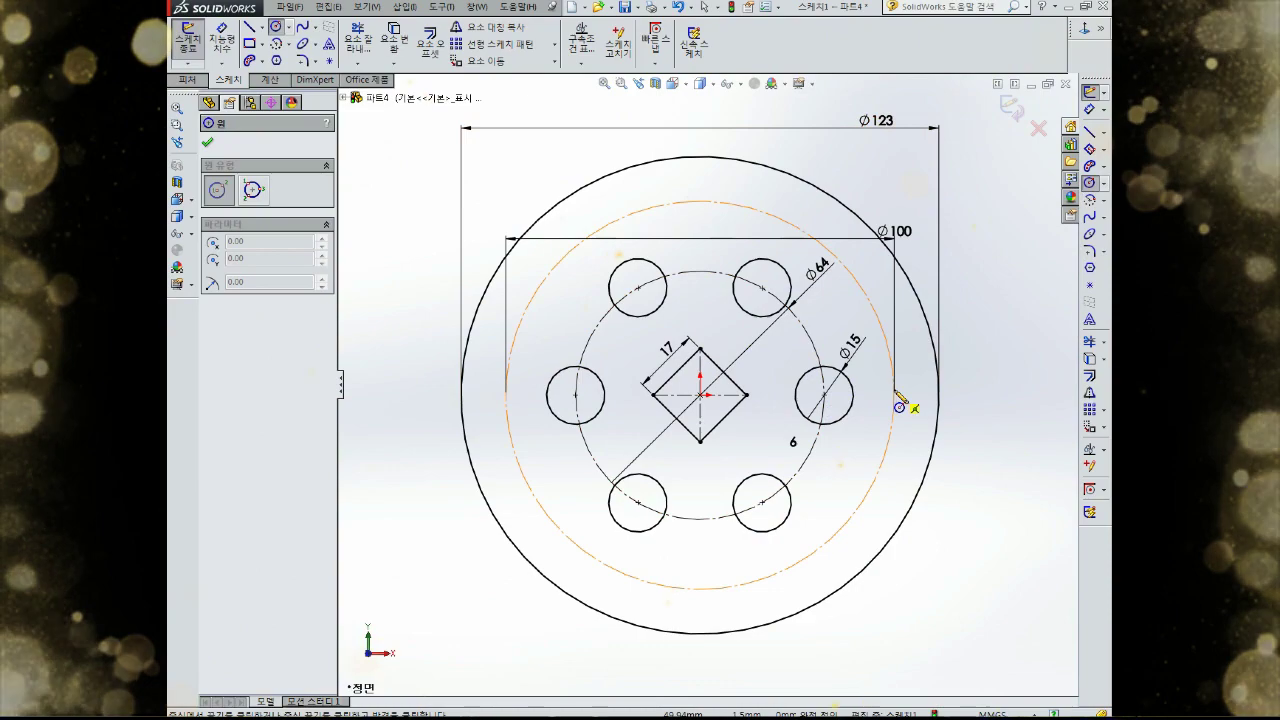
left_click(894, 395)
left_click(910, 397)
key("Escape")
right_click_drag(922, 380, 918, 303)
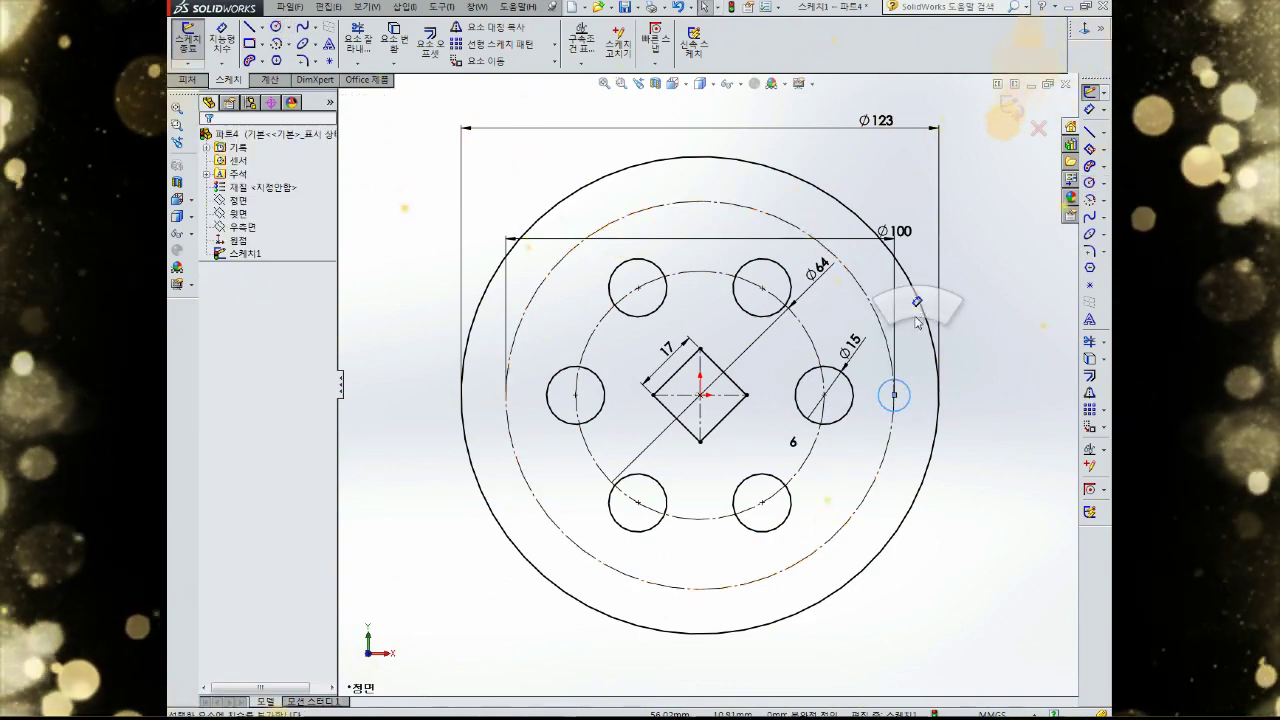
left_click(901, 388)
left_click(913, 360)
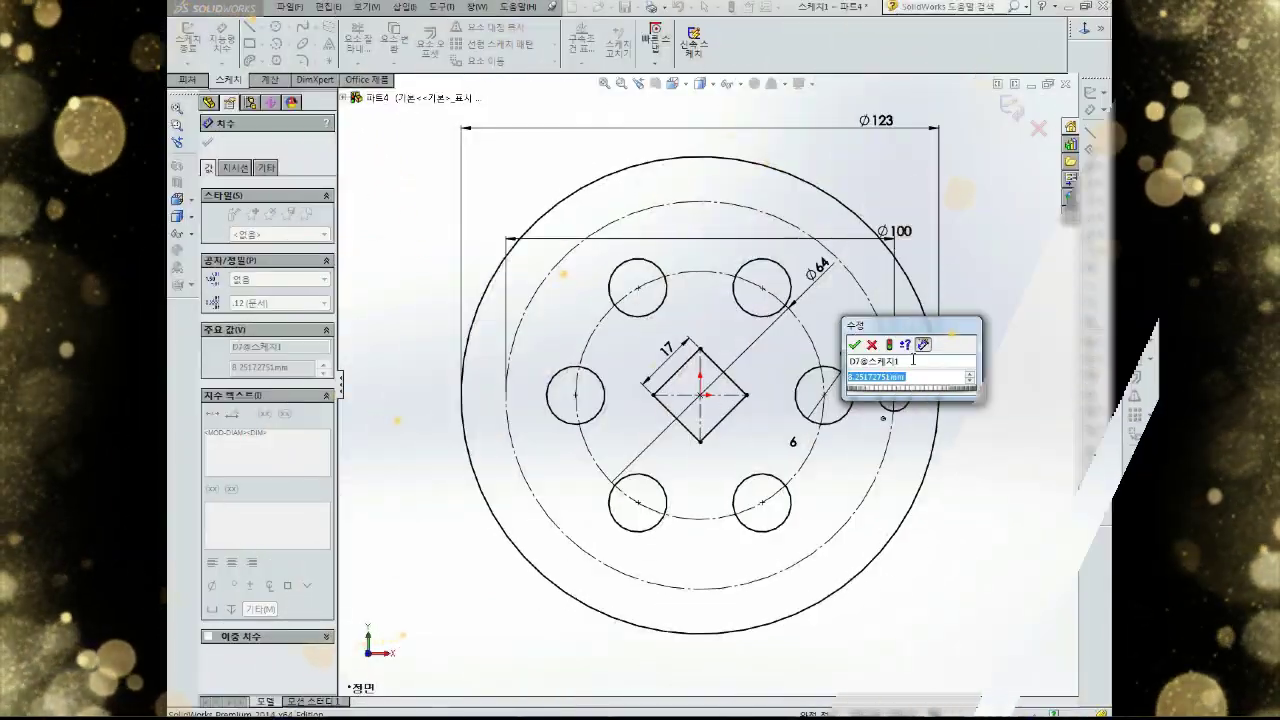
type("5")
key("Return")
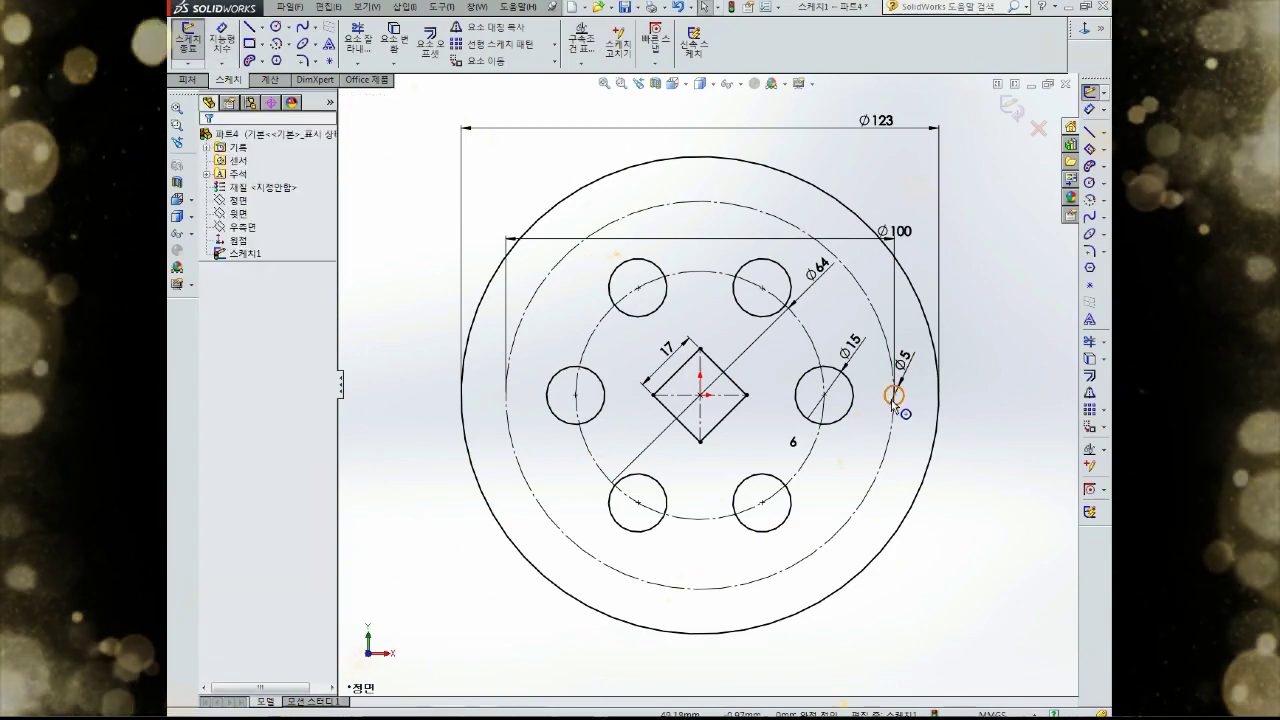
Try to sketch a horizontal construction line about 68 mm long from the origin to beyond the 123 mm circle
left_click(1090, 131)
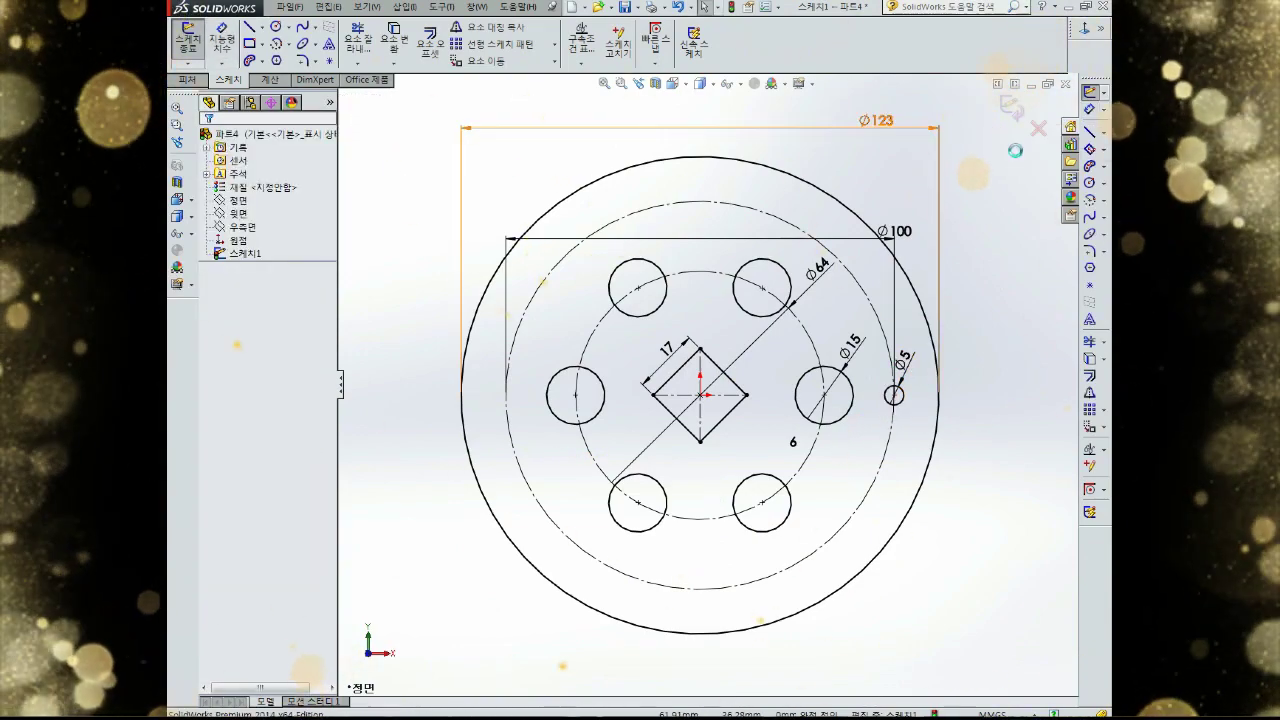
left_click(700, 395)
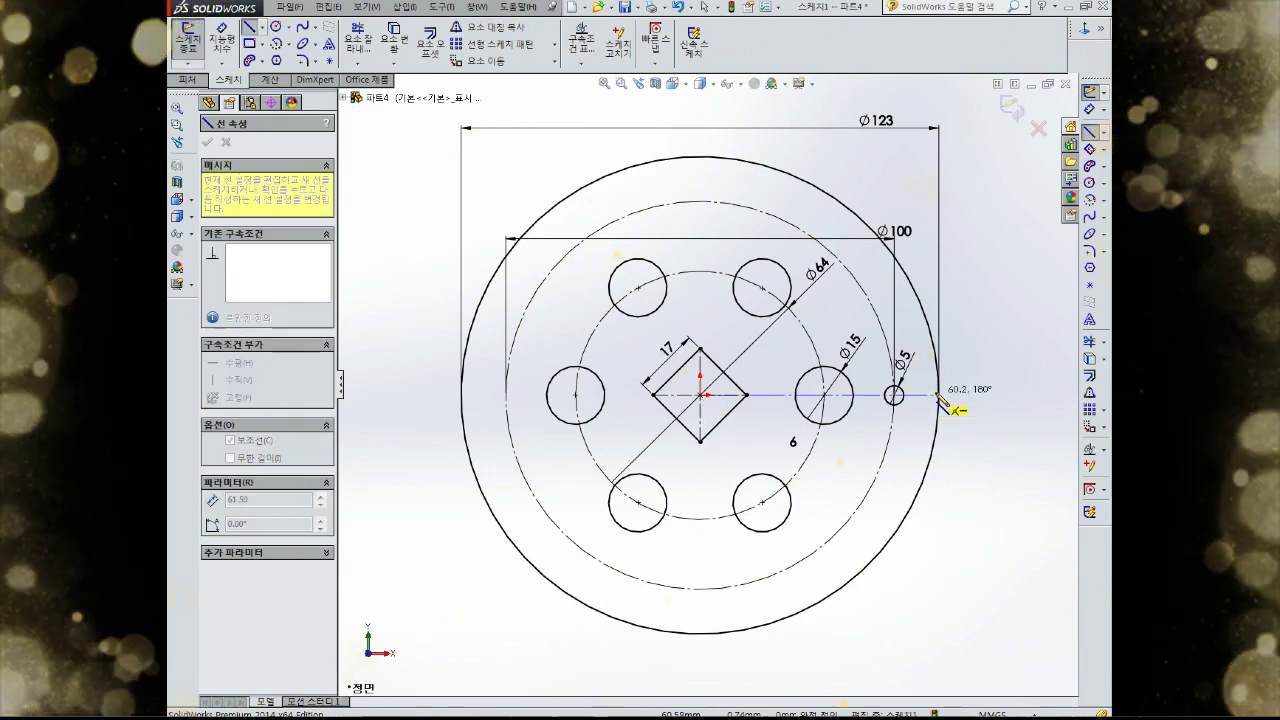
double_click(964, 396)
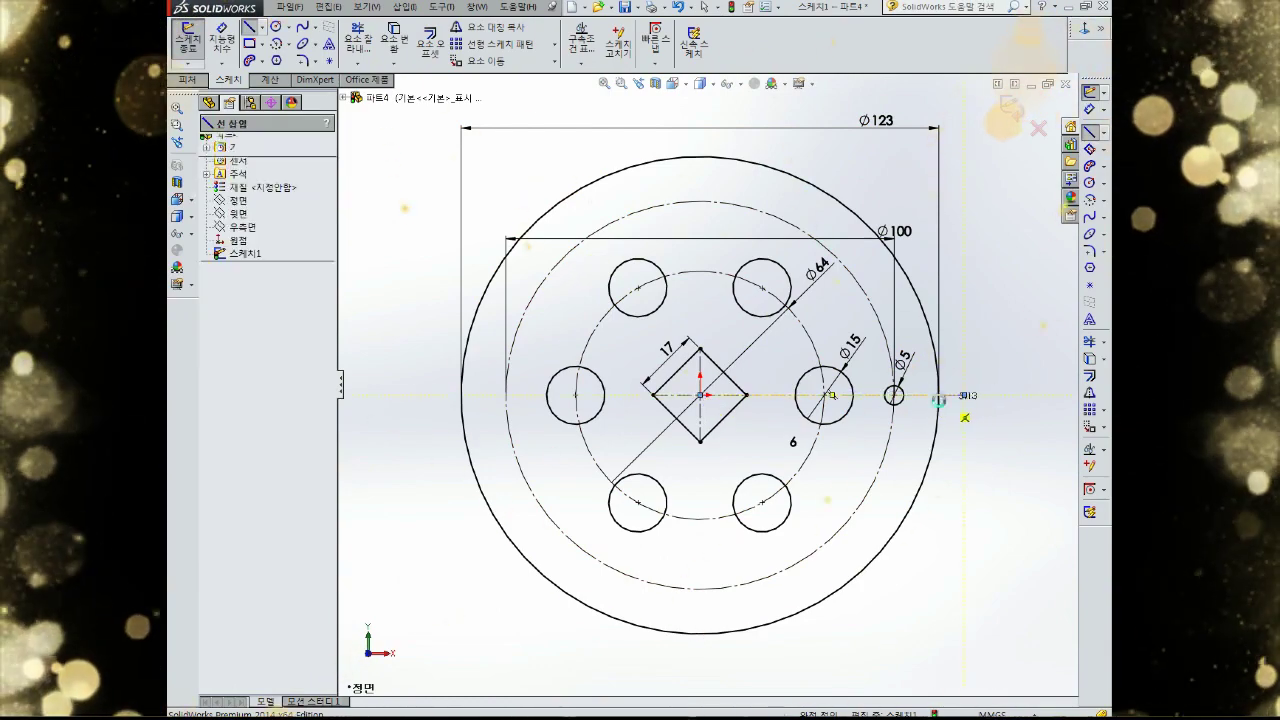
key("Escape")
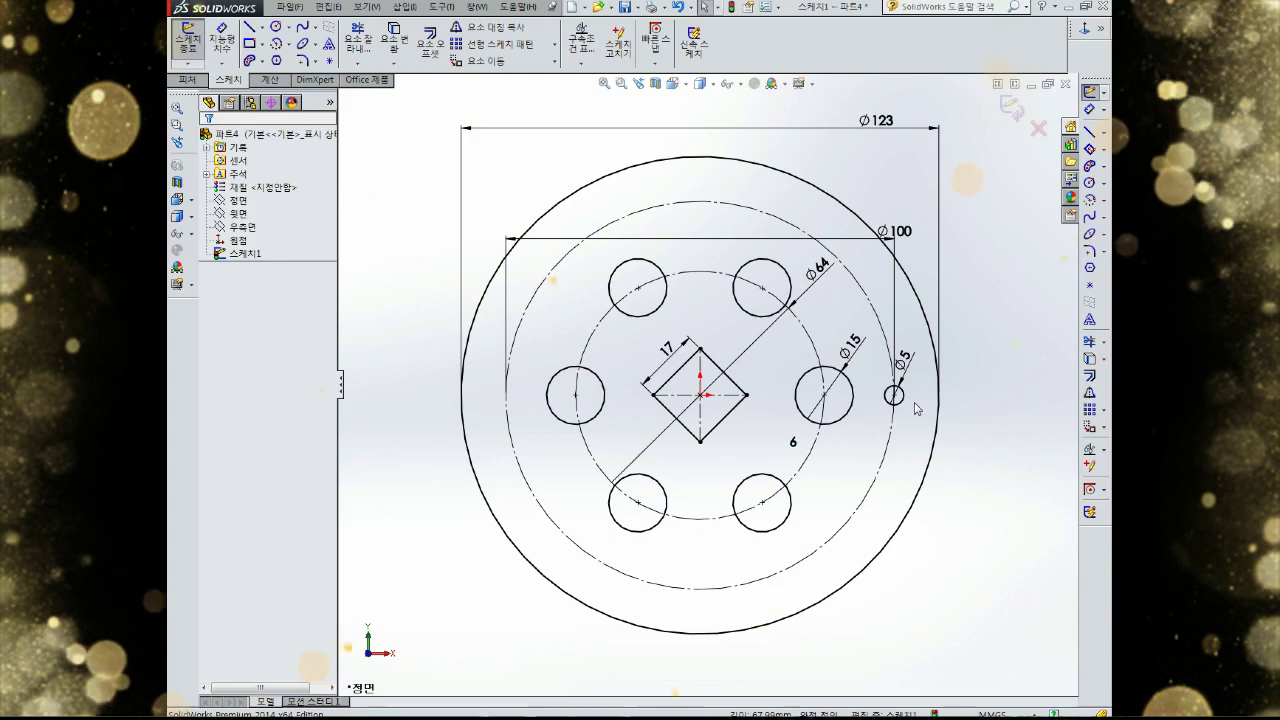
Set up a circular sketch pattern of the 5 mm circle about the origin with 20 equally spaced instances over 360°
left_click(1104, 426)
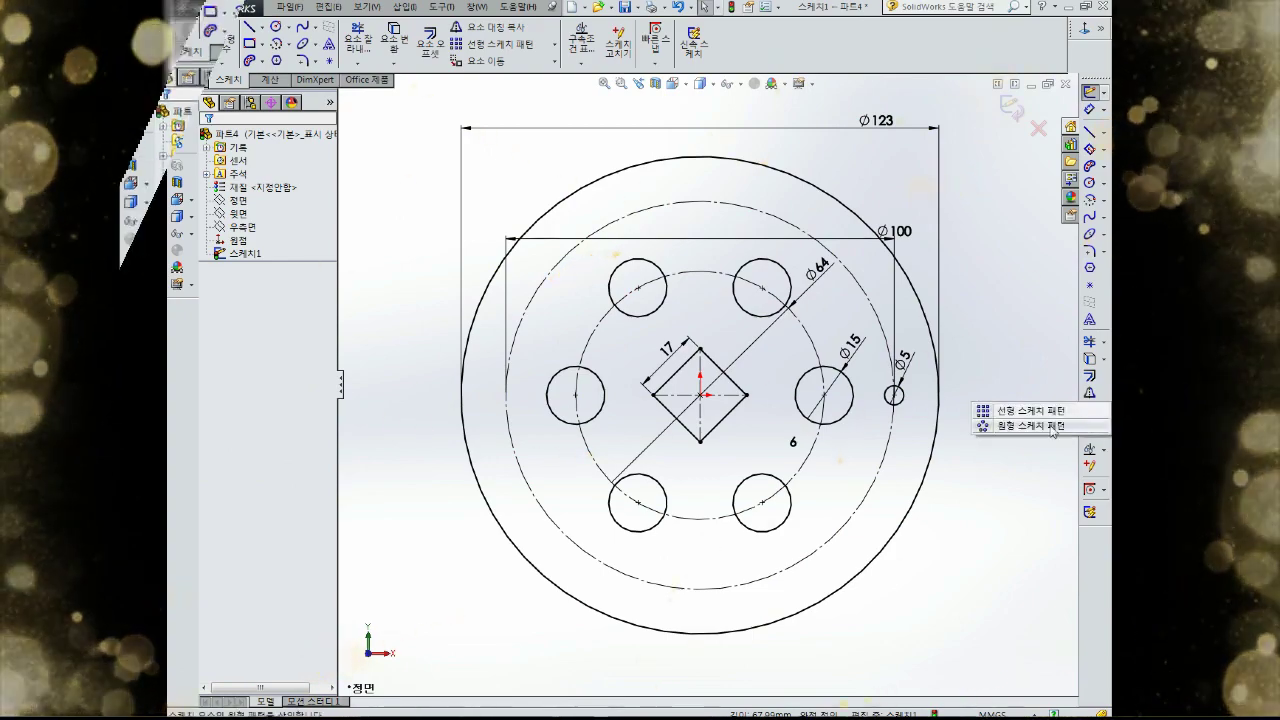
left_click(1040, 431)
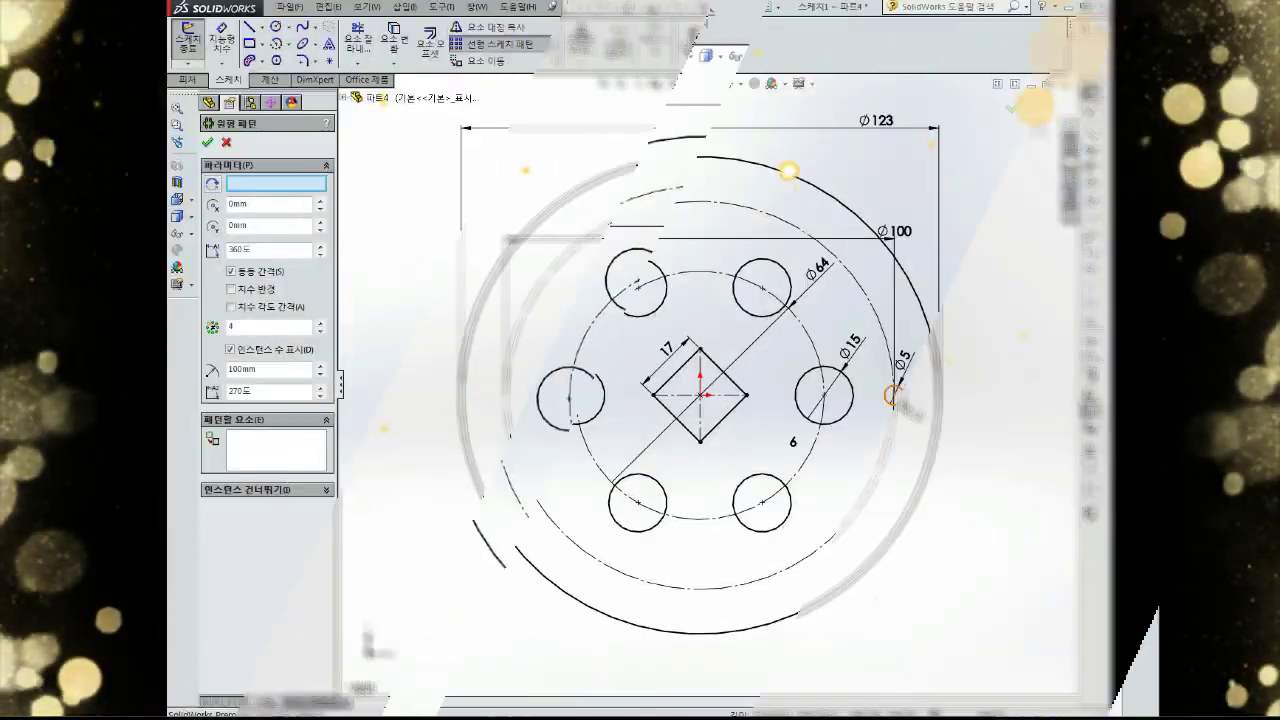
left_click(893, 396)
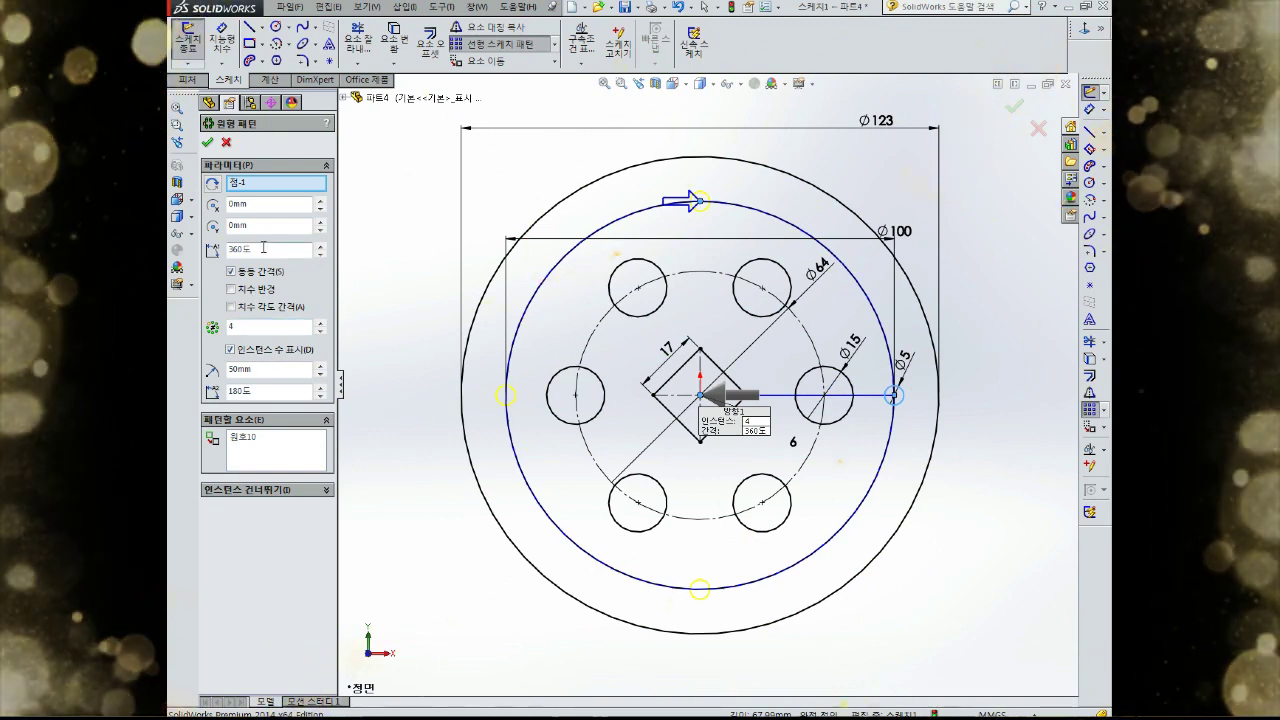
double_click(263, 248)
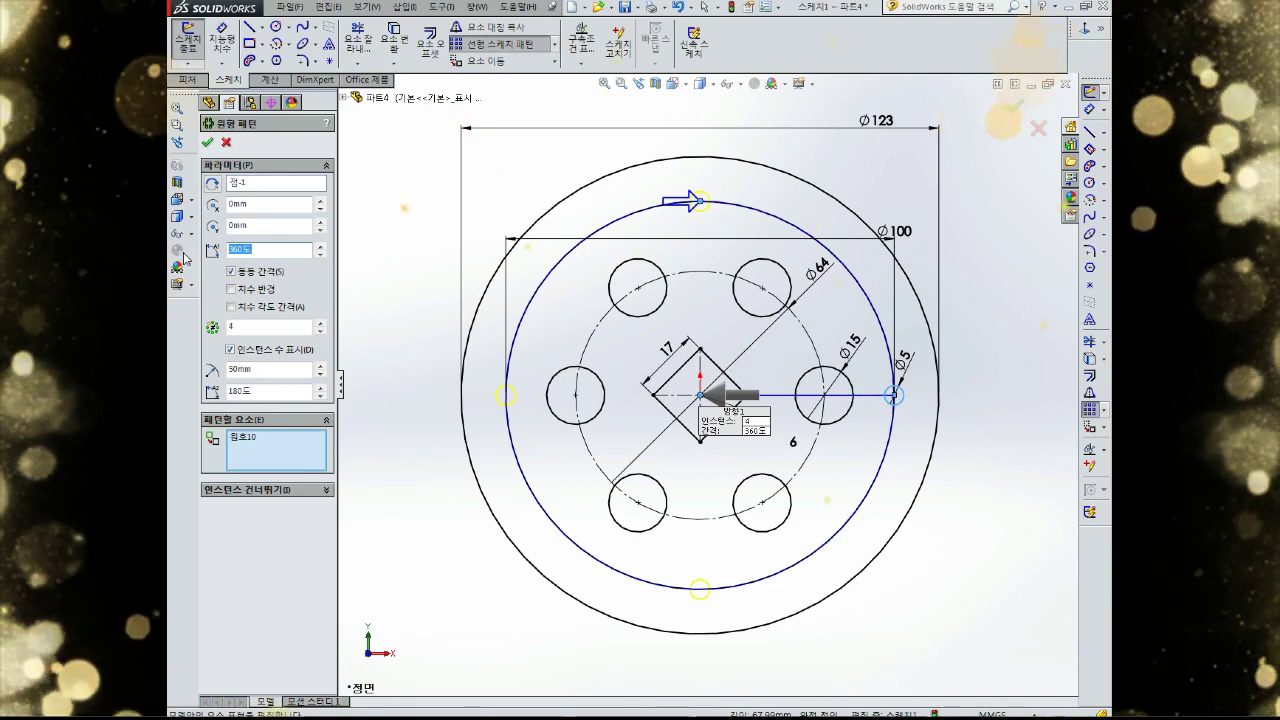
type("3")
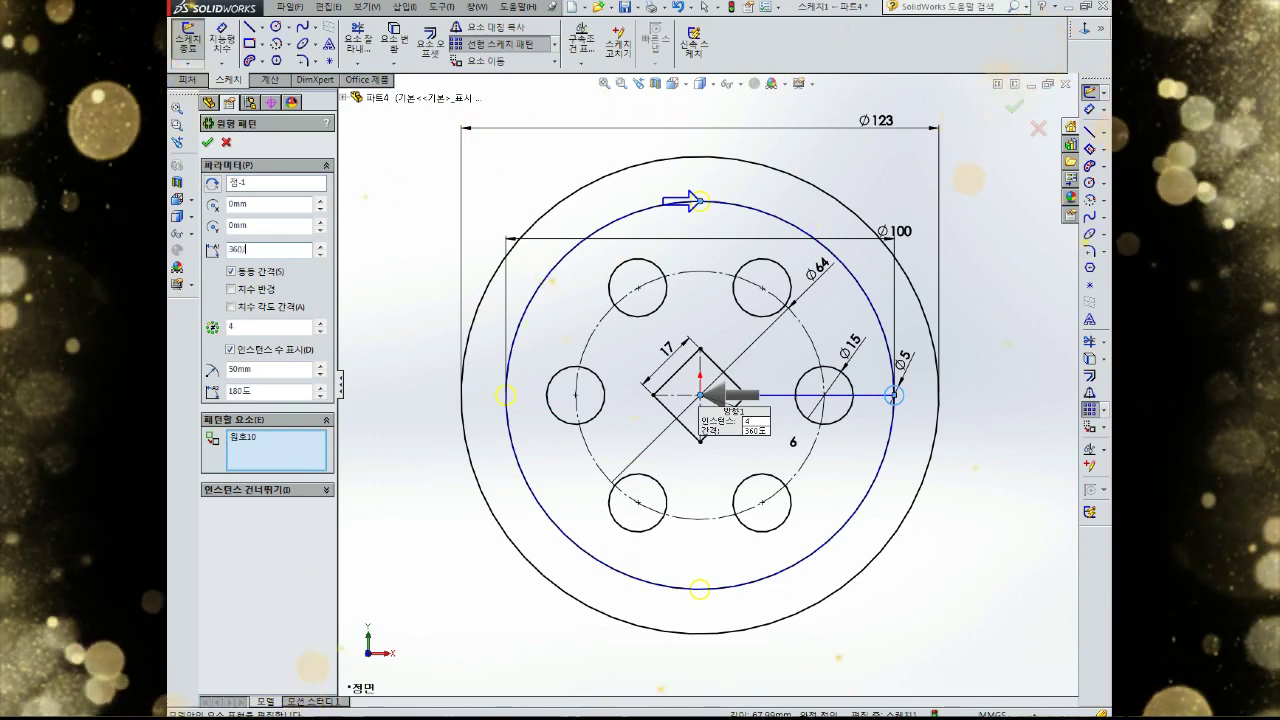
key("Return")
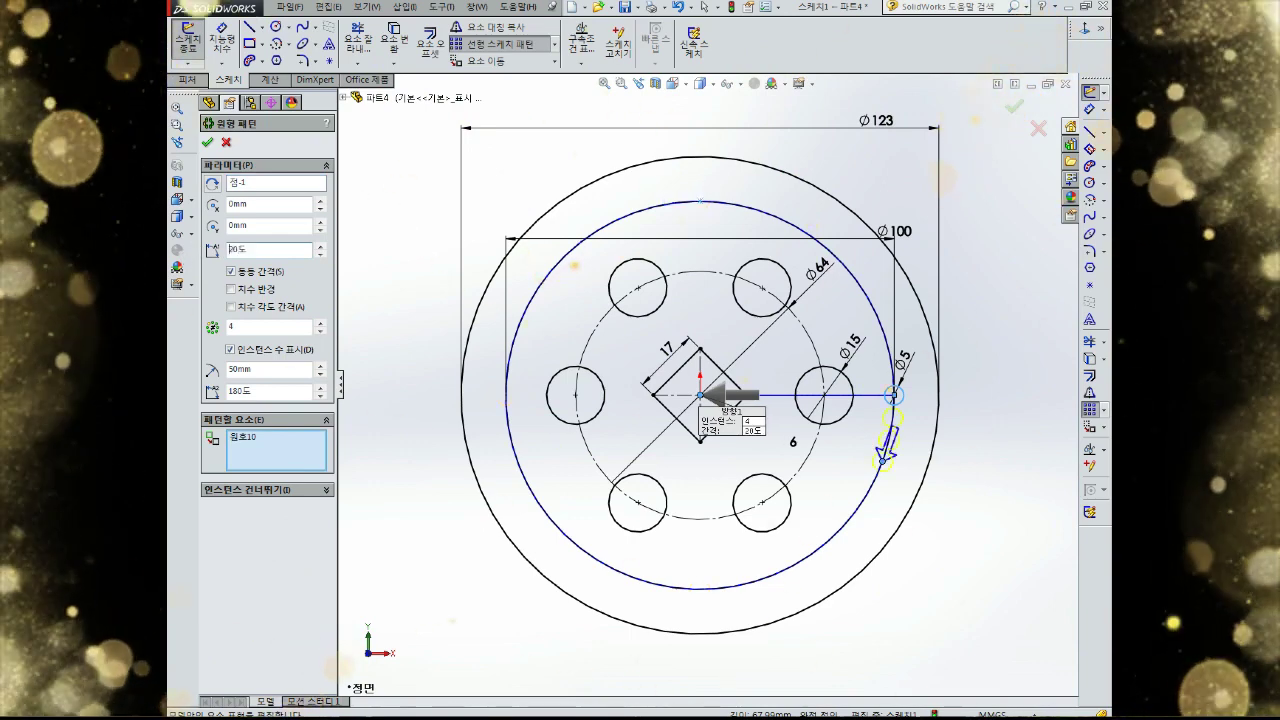
double_click(267, 327)
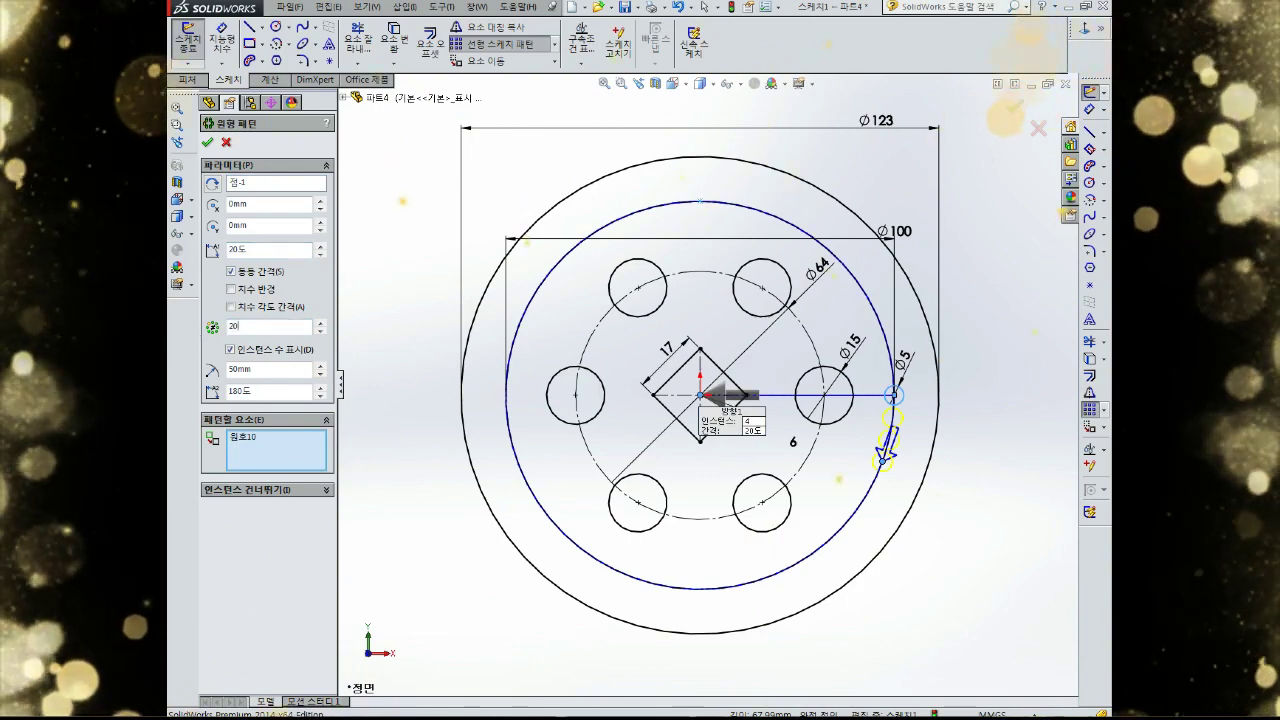
type("20")
key("Return")
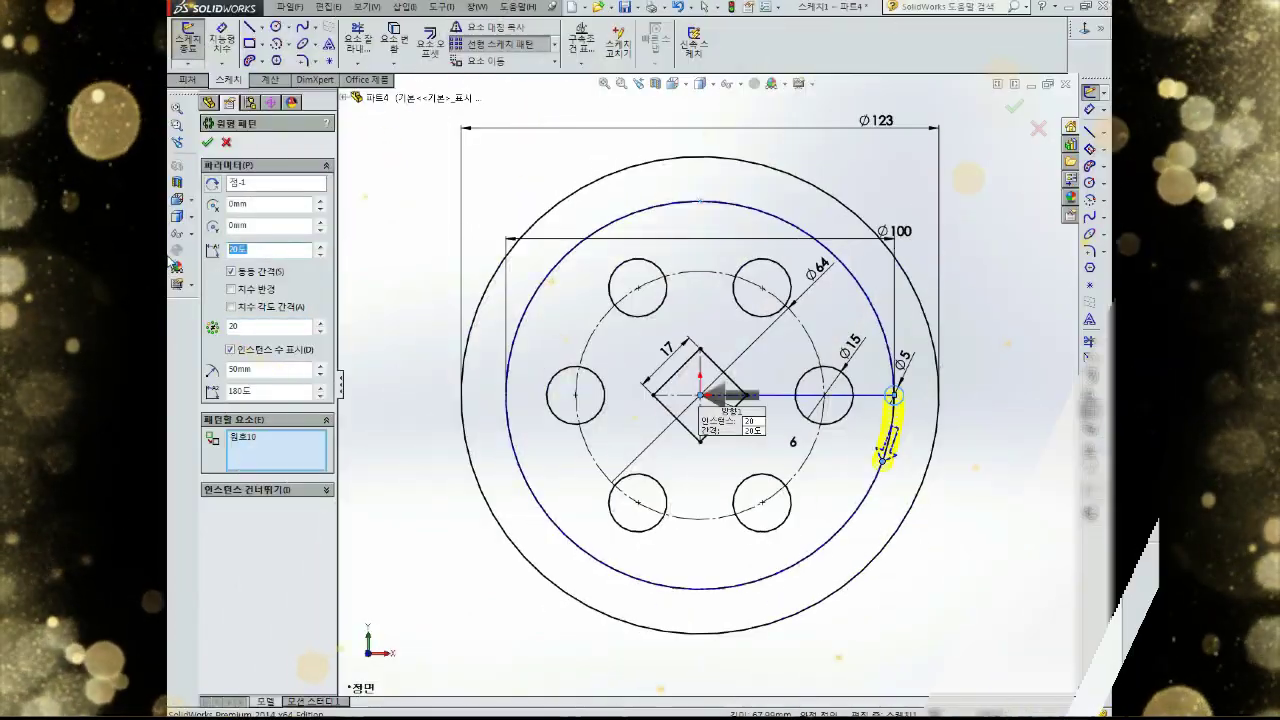
type("360")
key("Return")
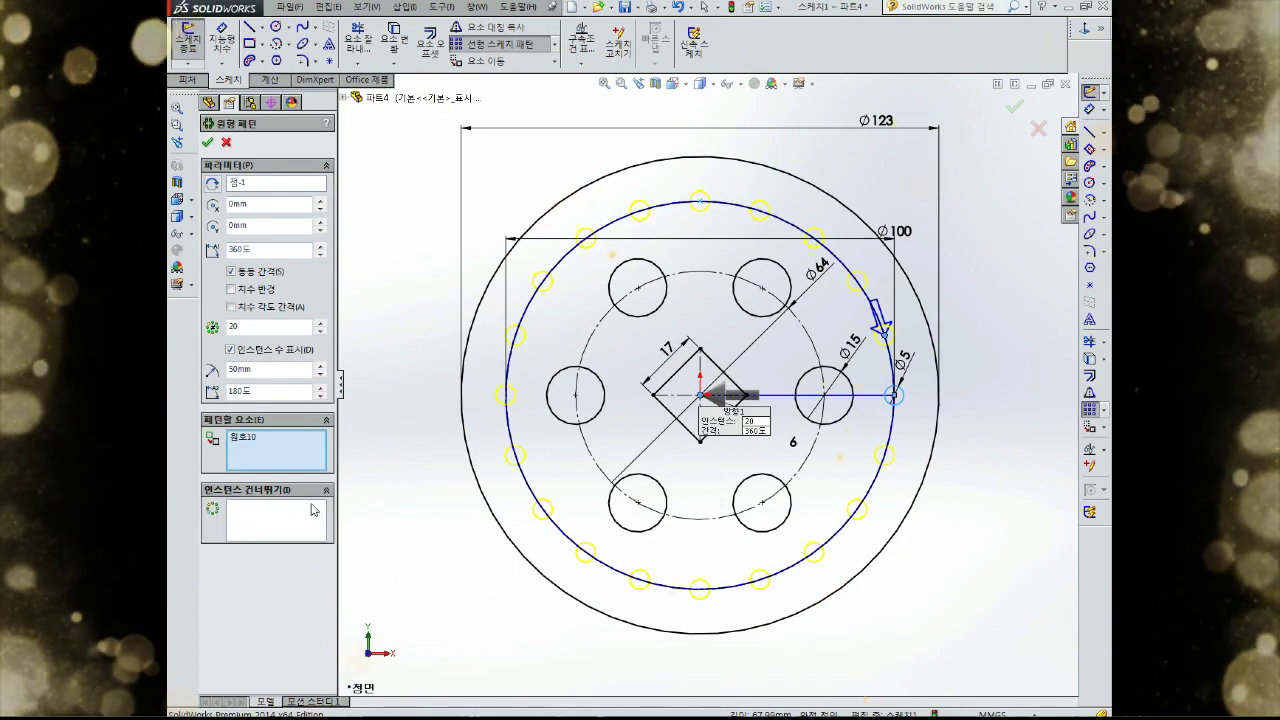
Skip all pattern instances except the far-left one, the upper pair, the lower pair and the one just above the seed circle, and apply the pattern
left_click(329, 490)
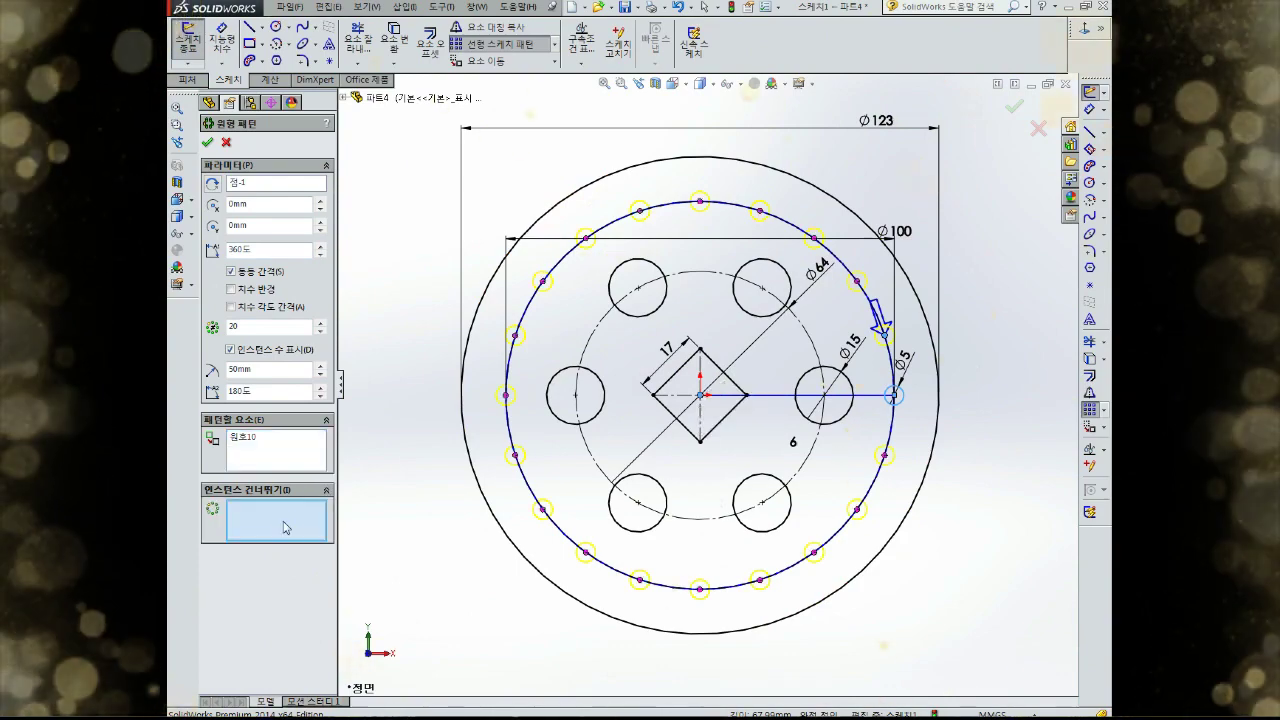
left_click(701, 203)
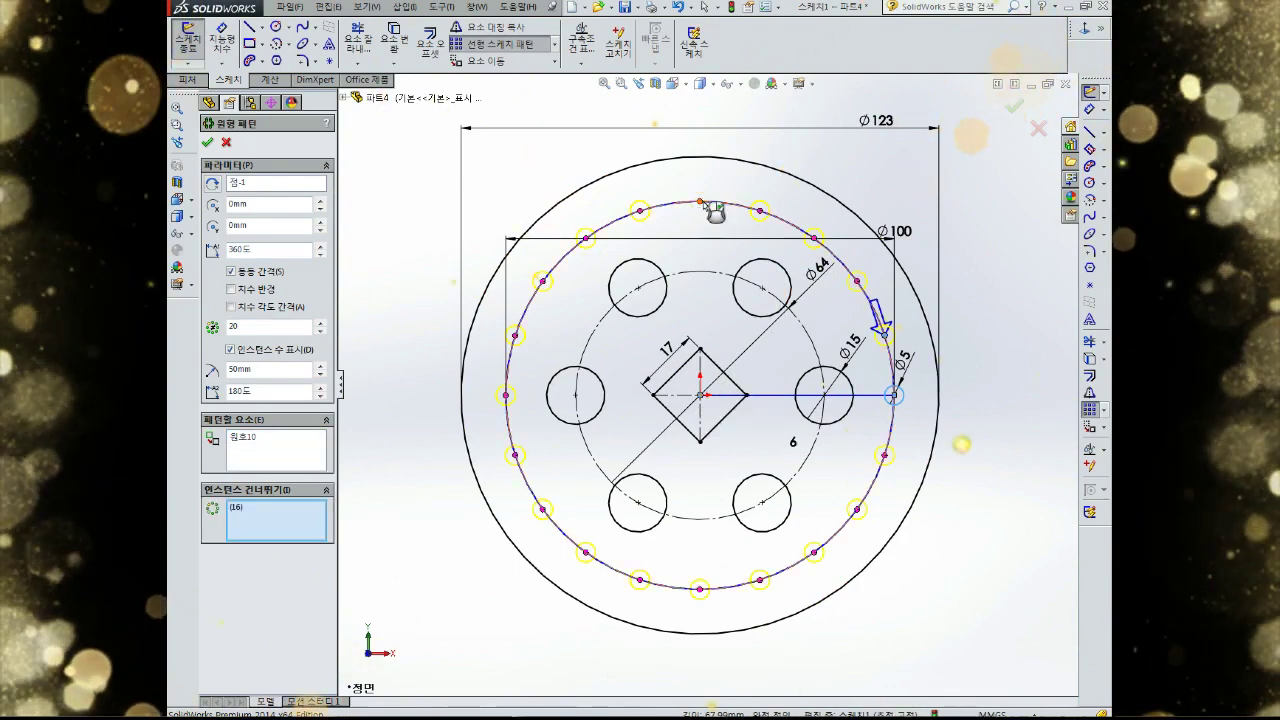
left_click(587, 241)
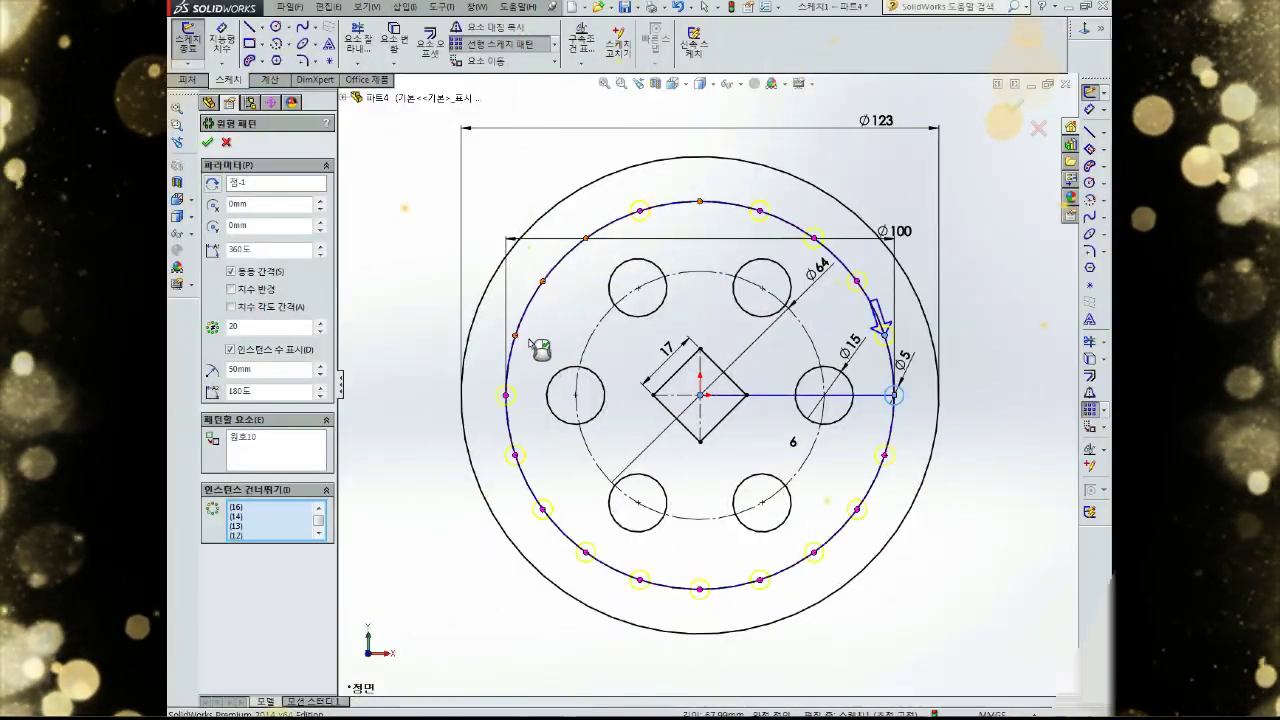
left_click(515, 456)
left_click(542, 510)
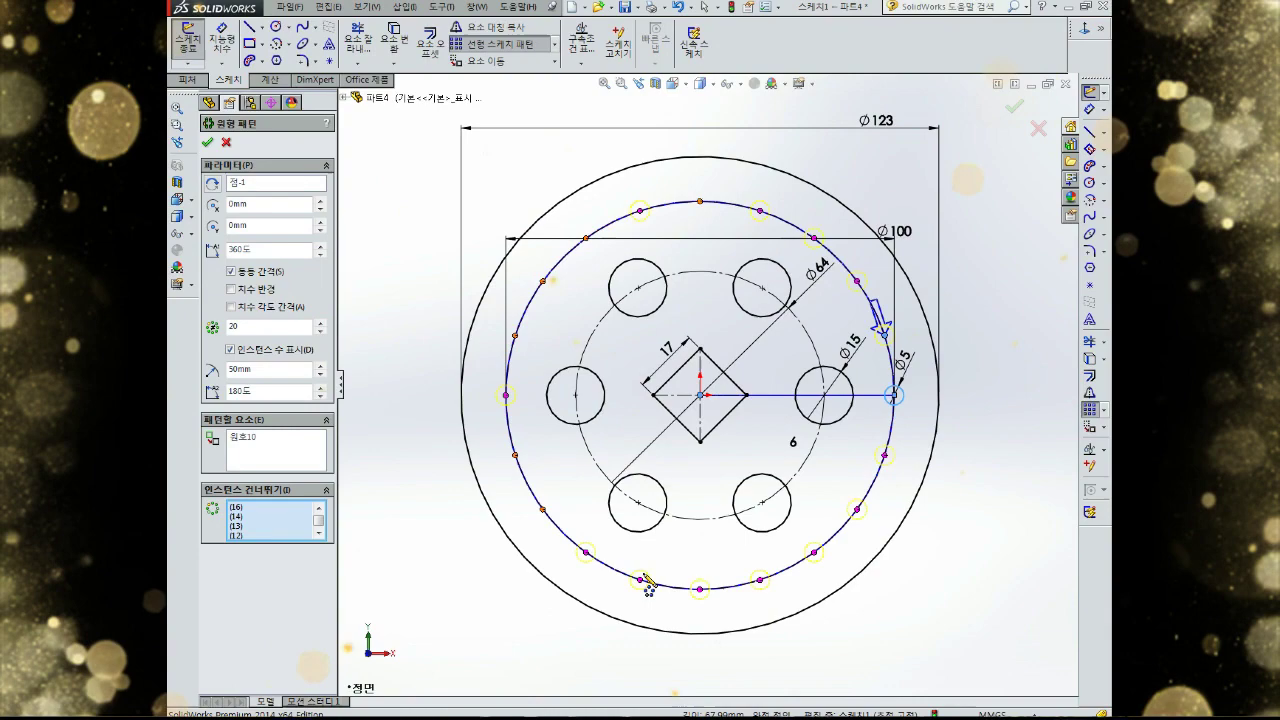
left_click(586, 552)
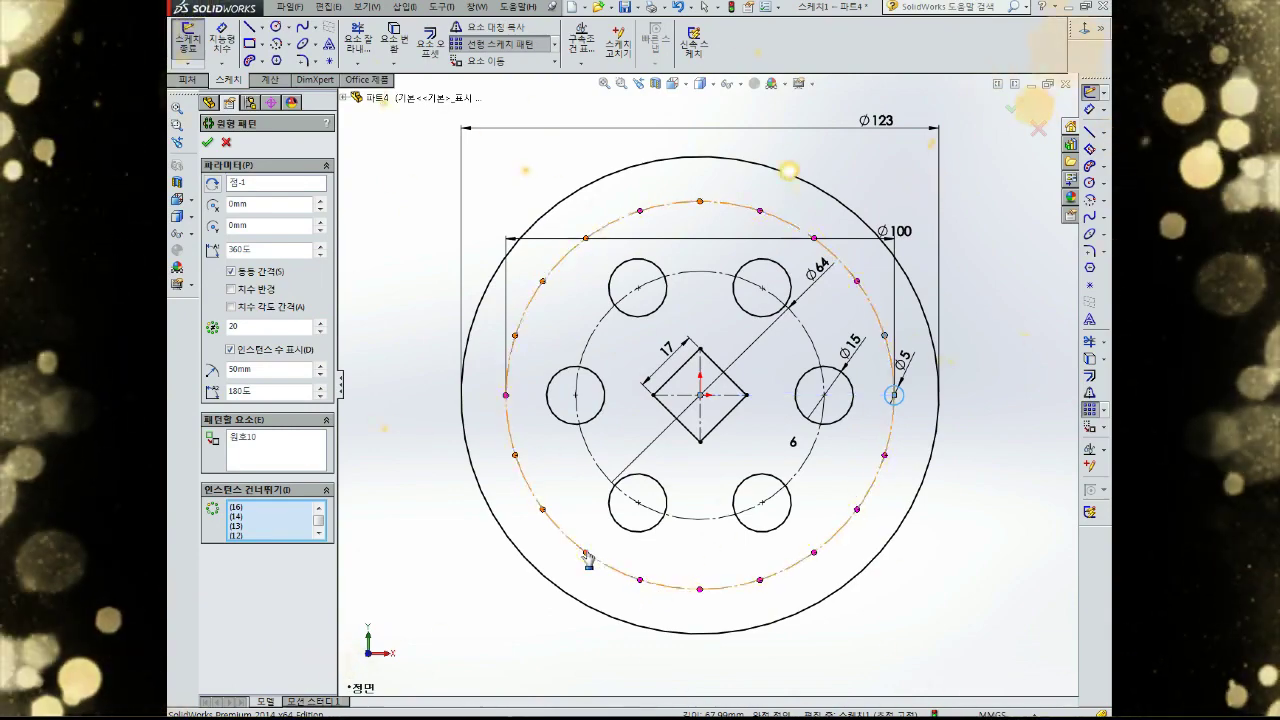
left_click(700, 589)
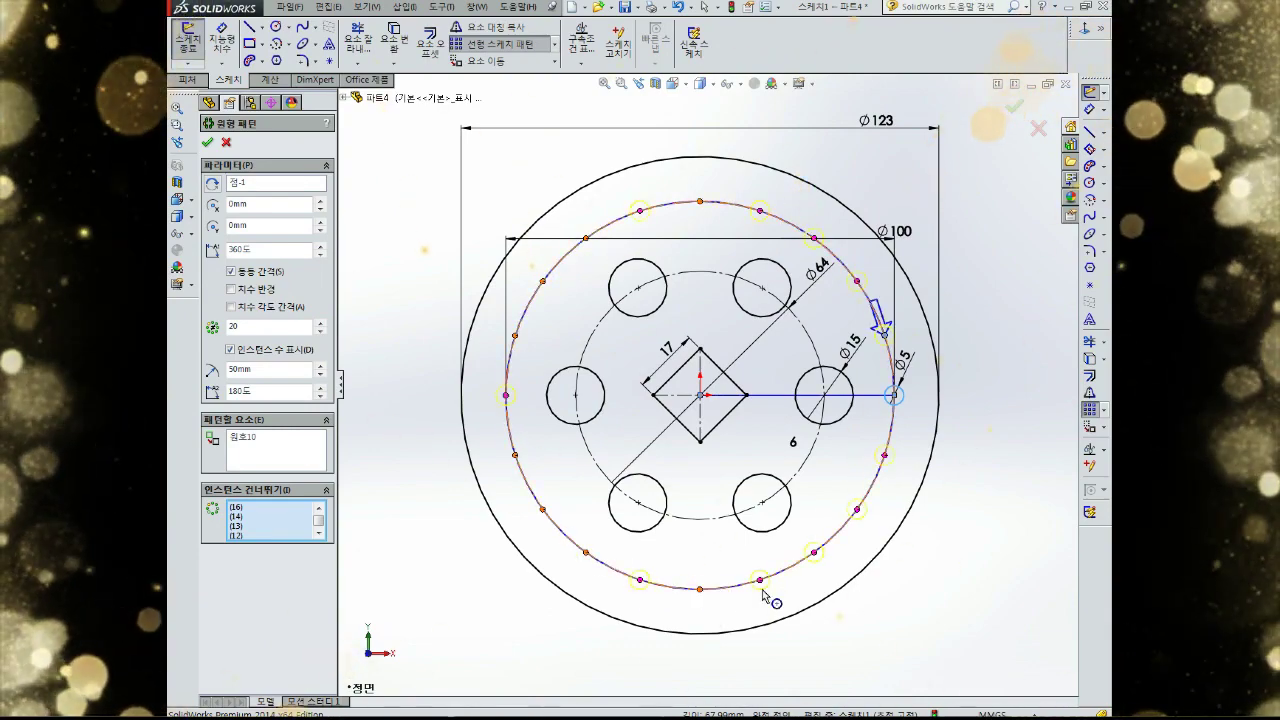
left_click(814, 551)
left_click(857, 509)
left_click(885, 455)
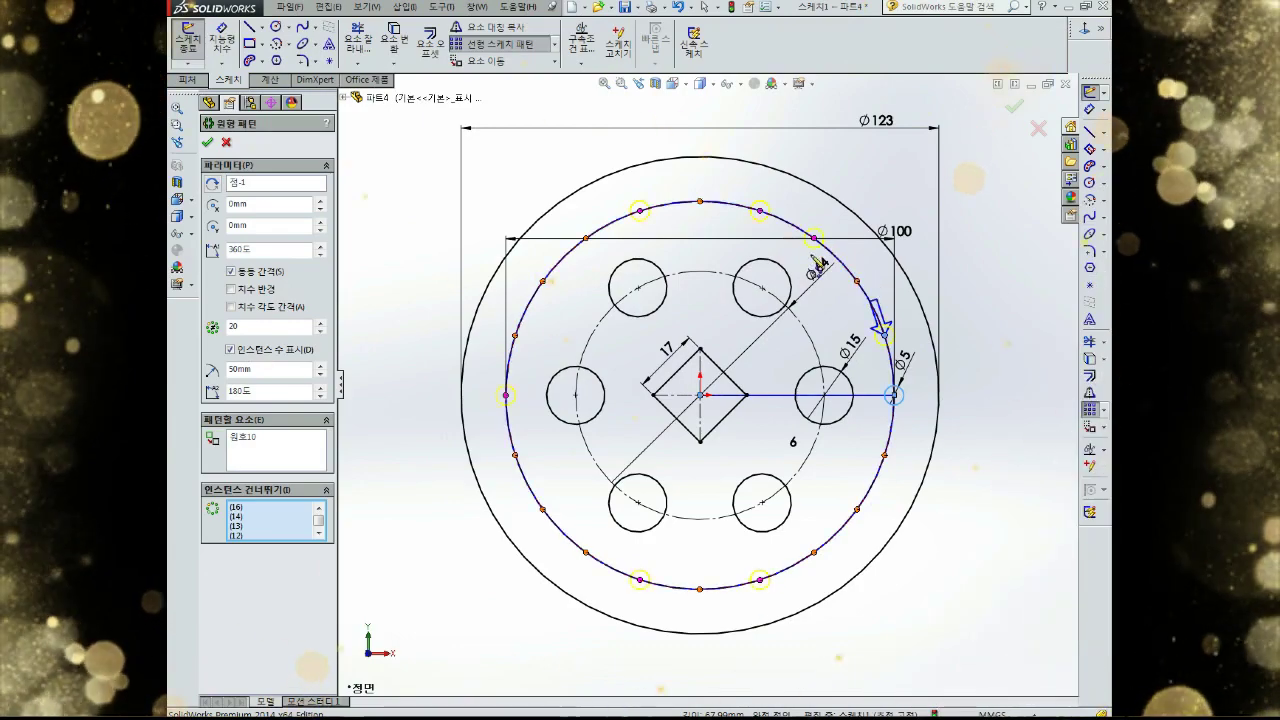
left_click(1013, 106)
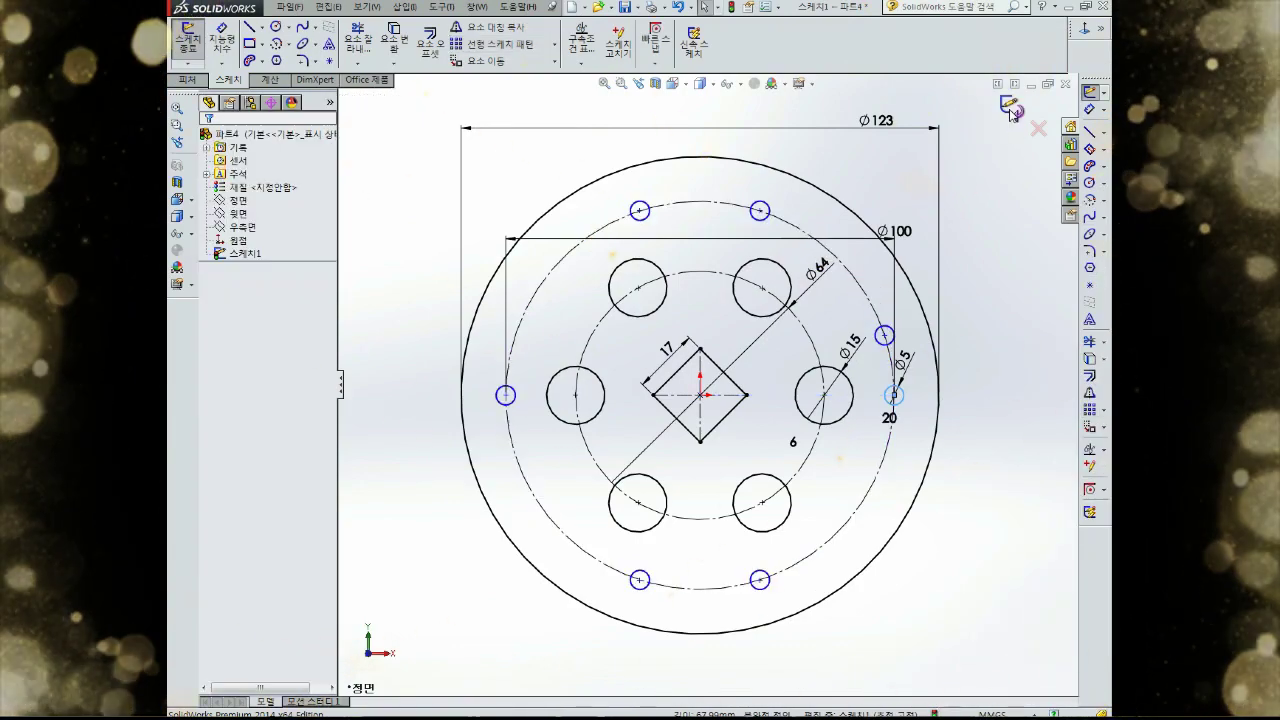
Edit the circular pattern and try to skip the instance just above the 5 mm seed circle
right_click(884, 335)
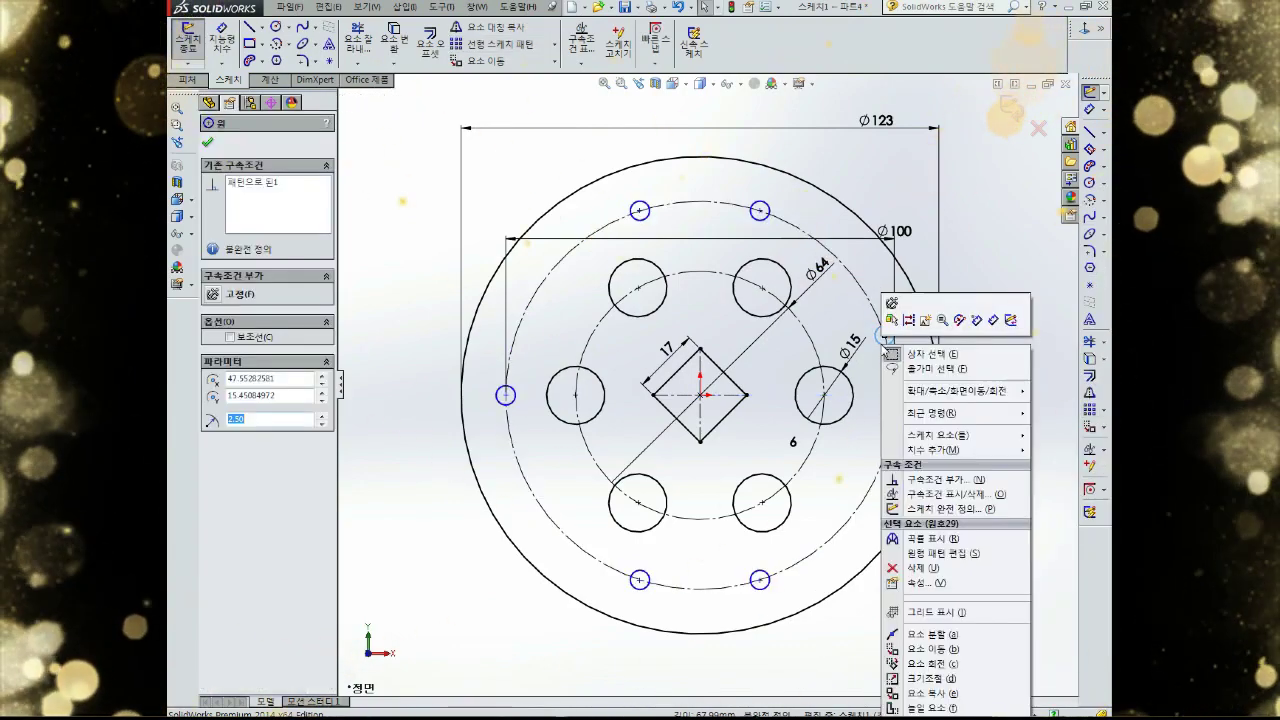
left_click(933, 554)
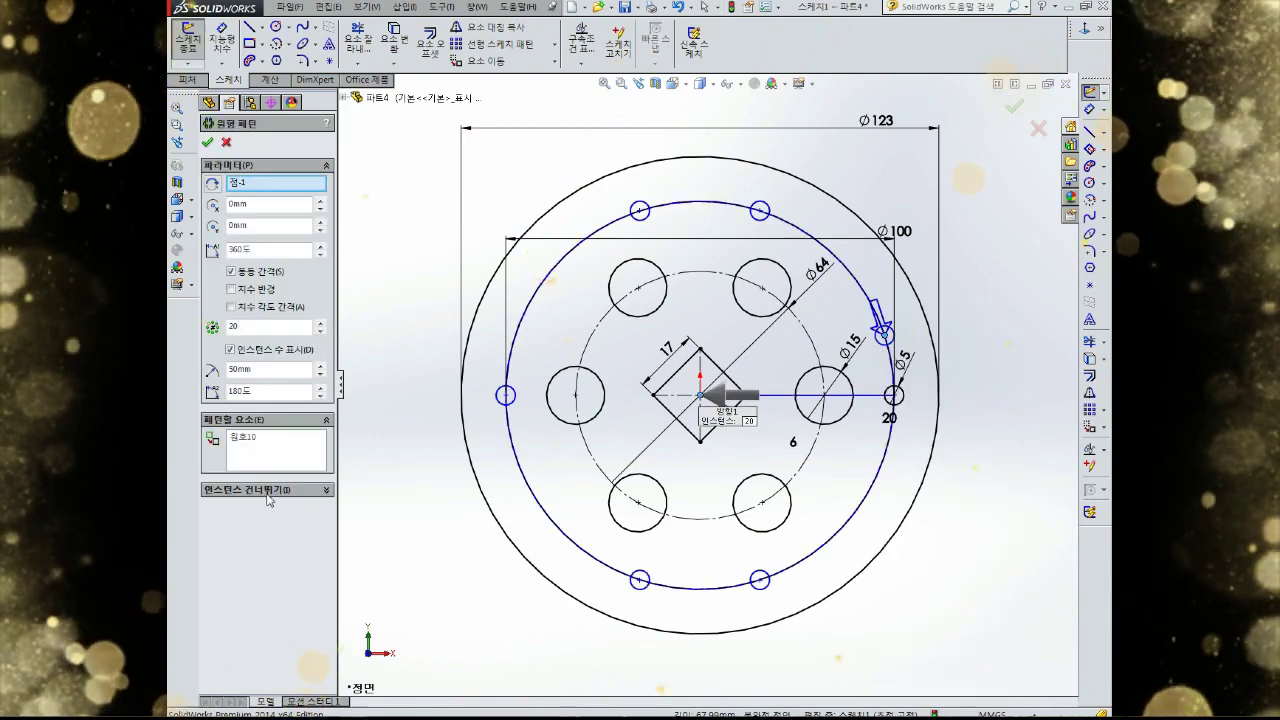
left_click(322, 490)
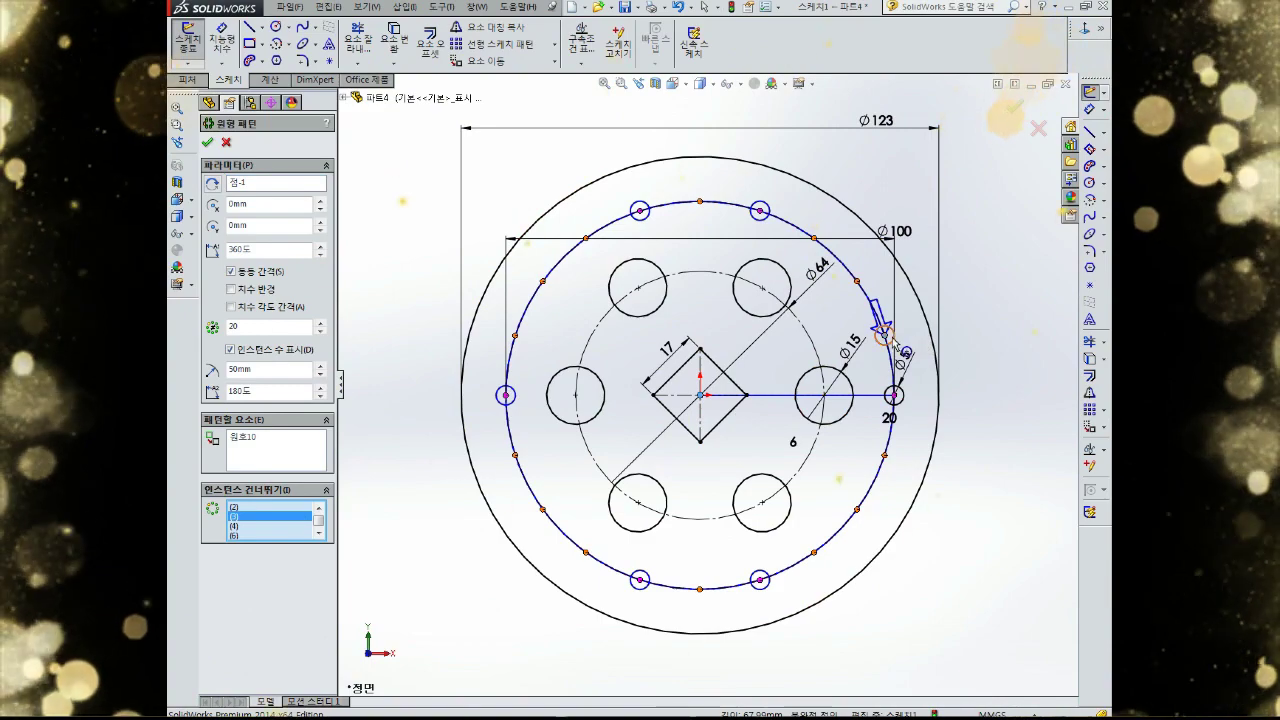
scroll(897, 348, "down", 2)
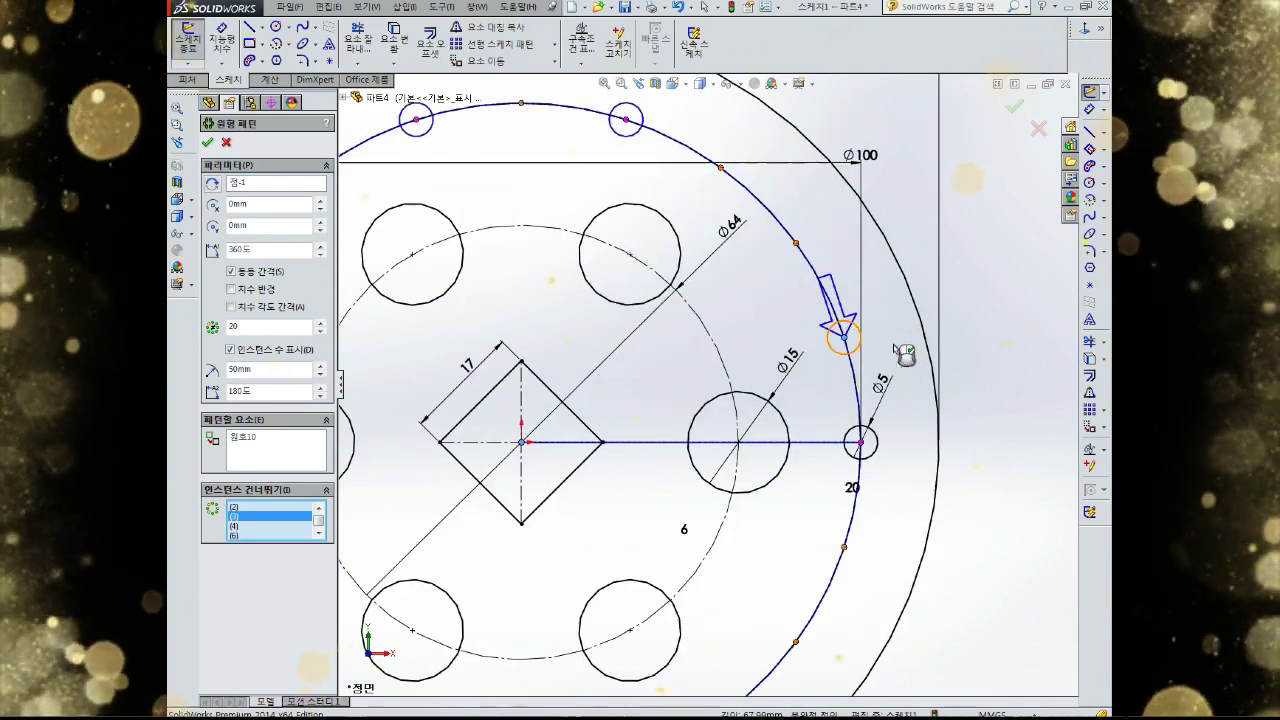
scroll(897, 348, "down", 5)
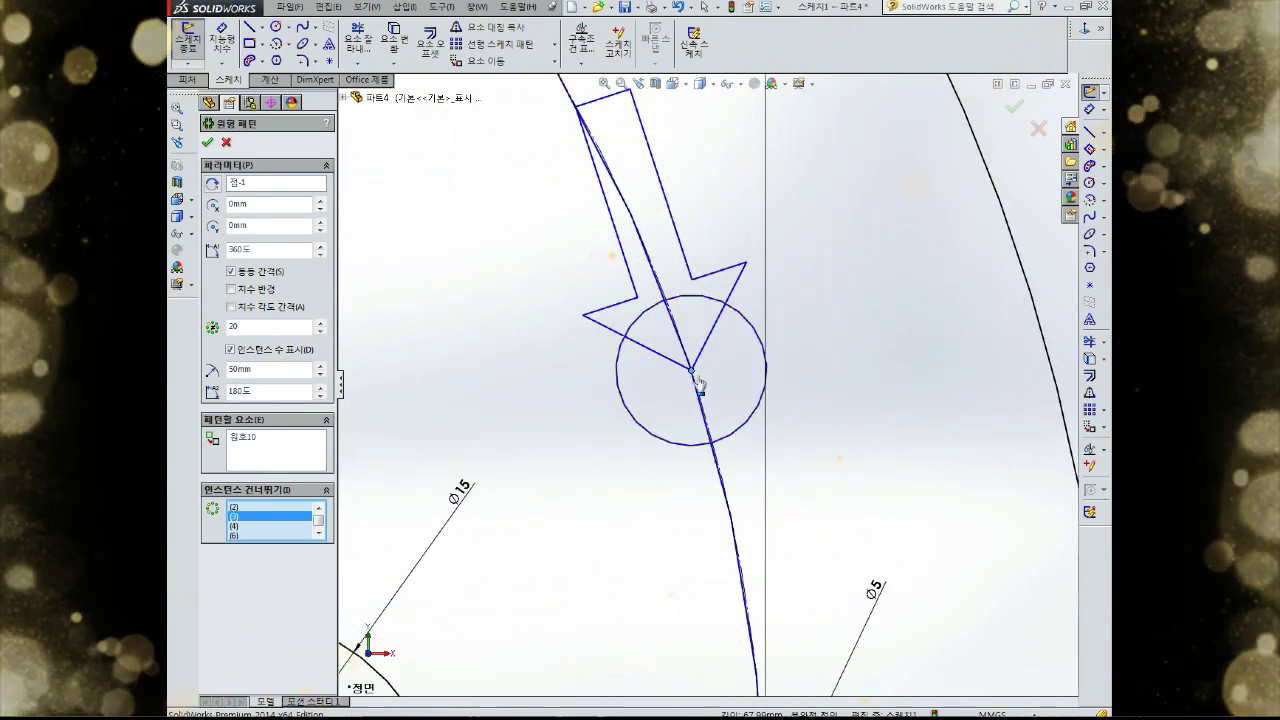
left_click(208, 143)
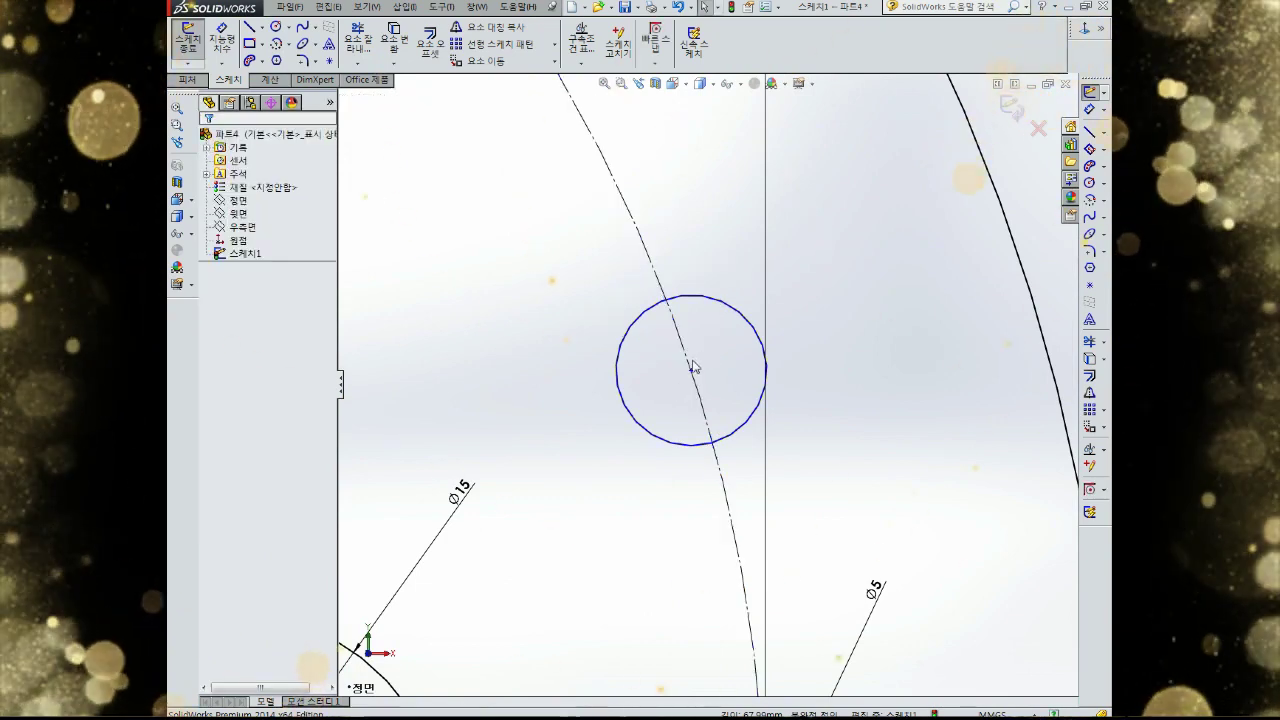
Edit the circular pattern of 5 mm circles to also skip instance 20, just above the seed circle
right_click(797, 277)
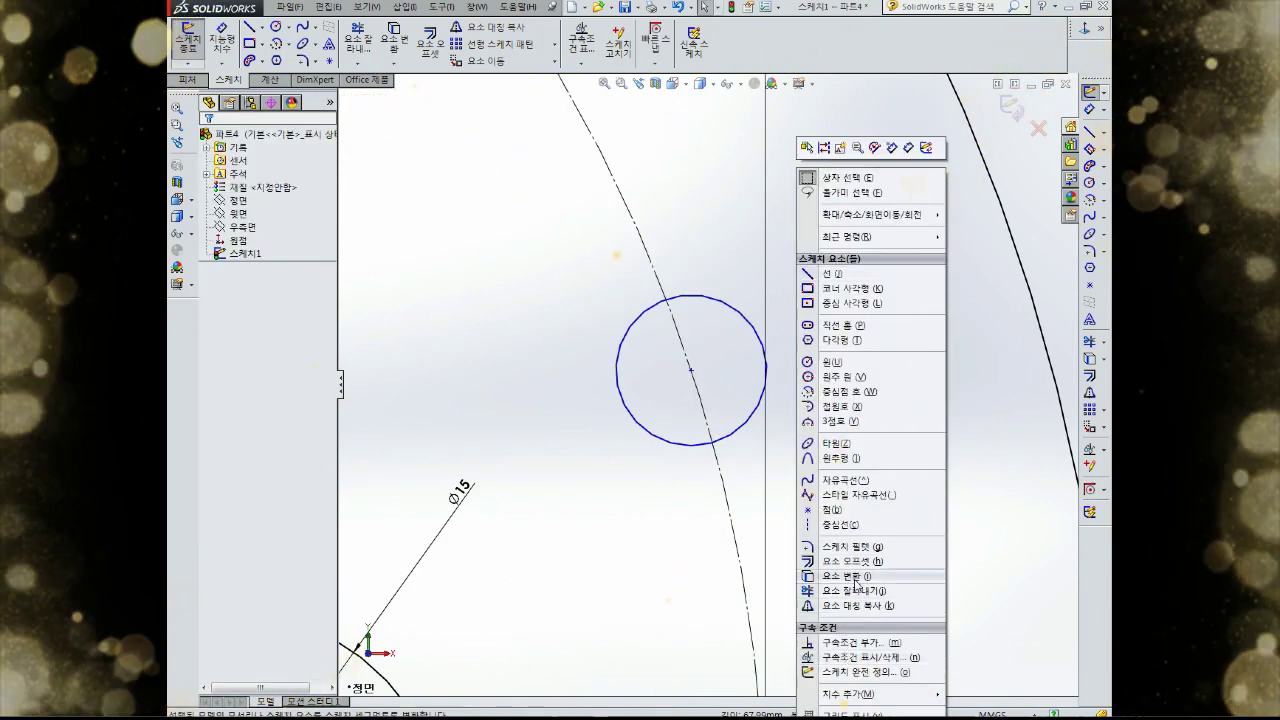
left_click(731, 371)
left_click(737, 315)
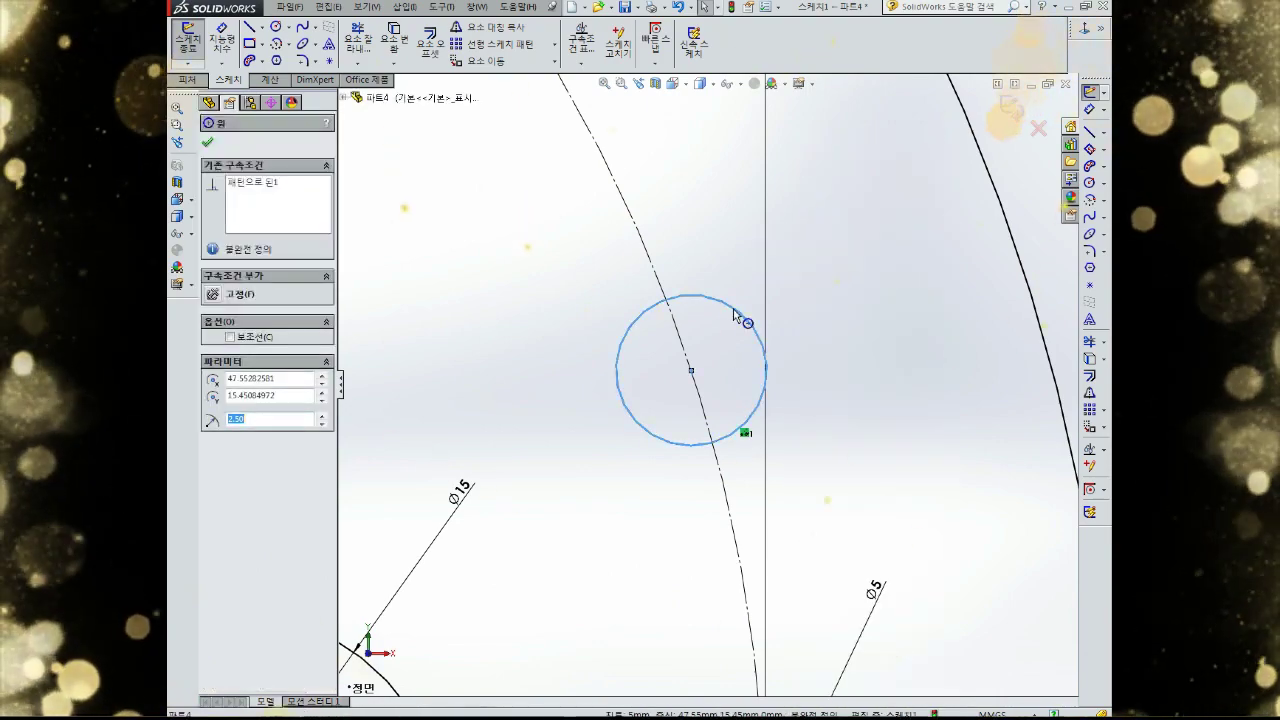
right_click(743, 320)
left_click(795, 517)
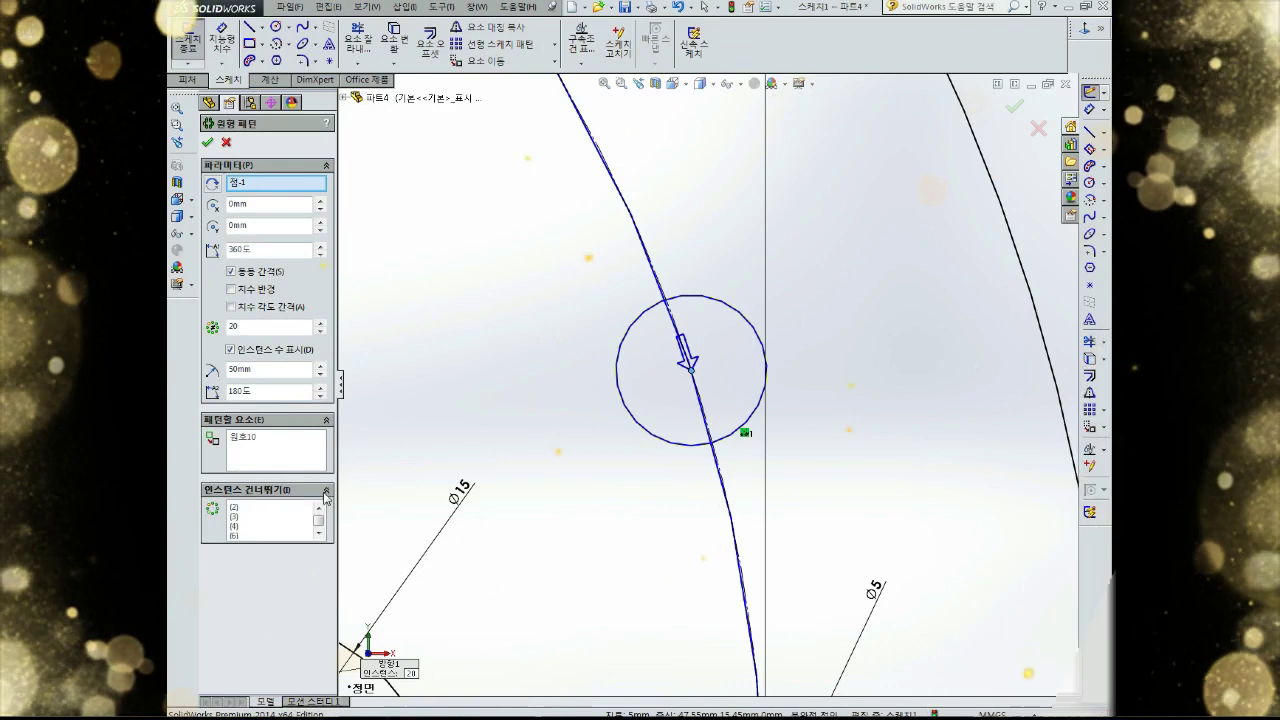
left_click(263, 527)
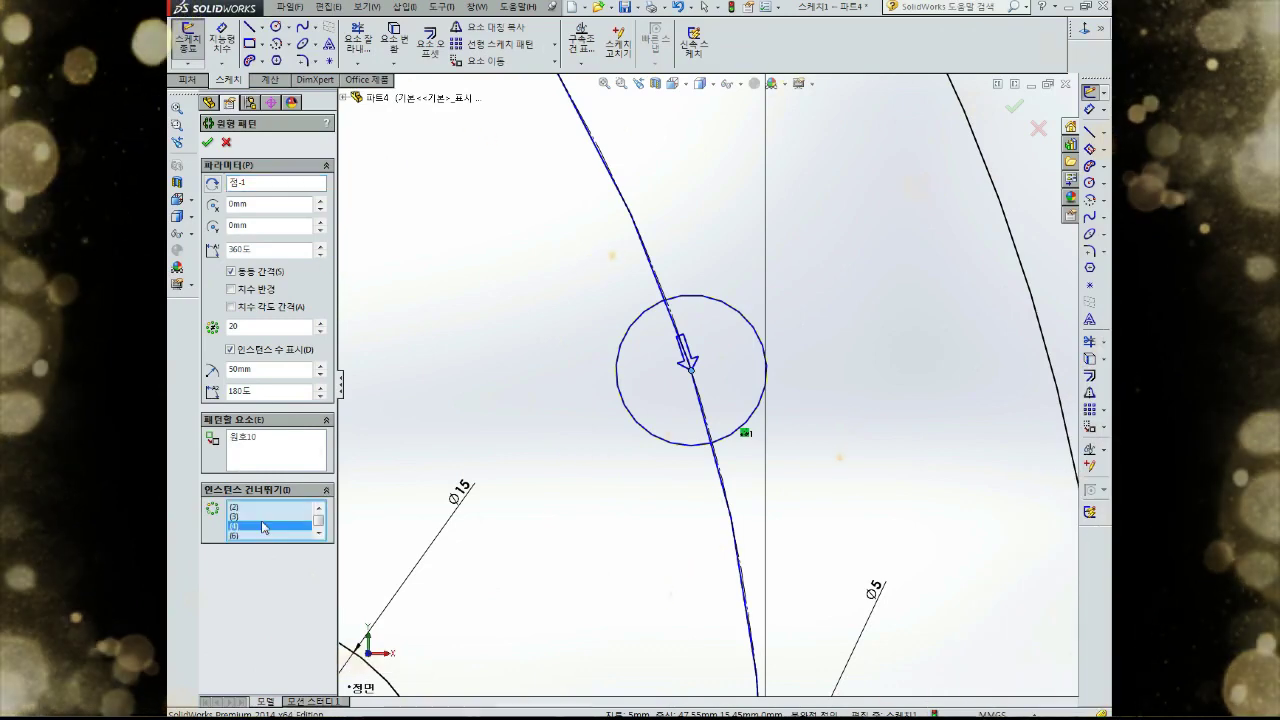
scroll(268, 529, "down", 3)
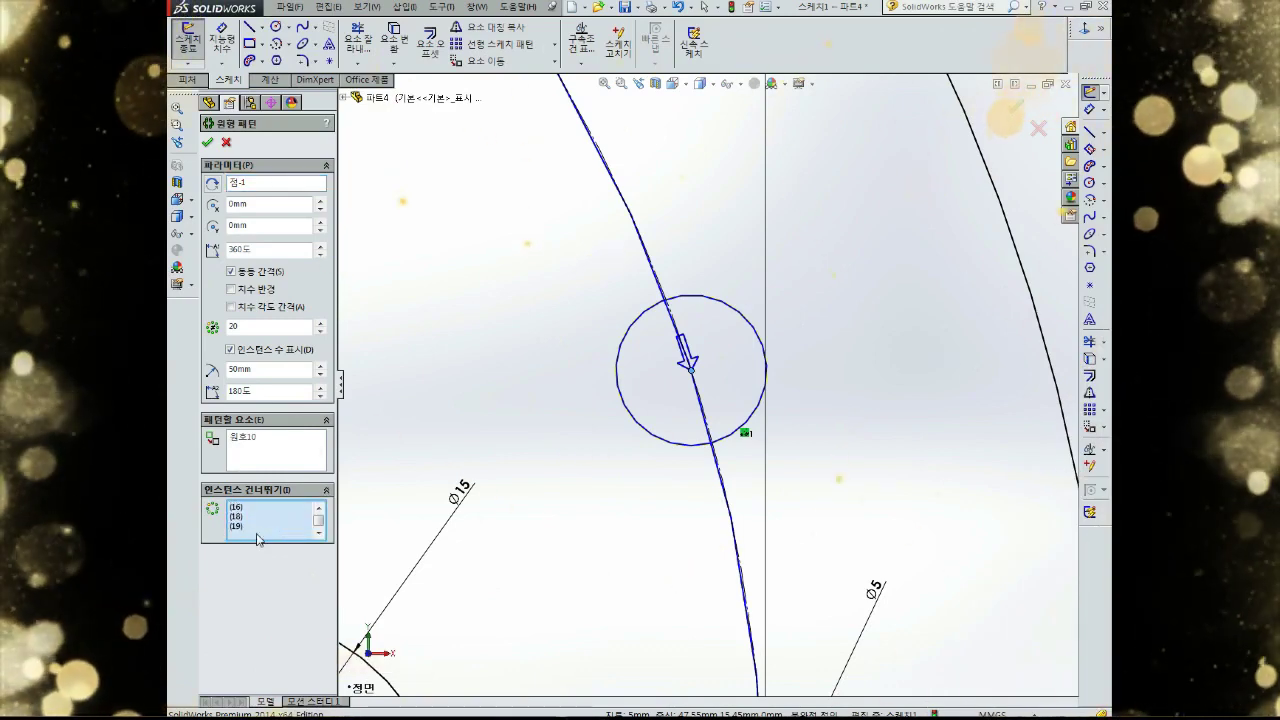
left_click(694, 377)
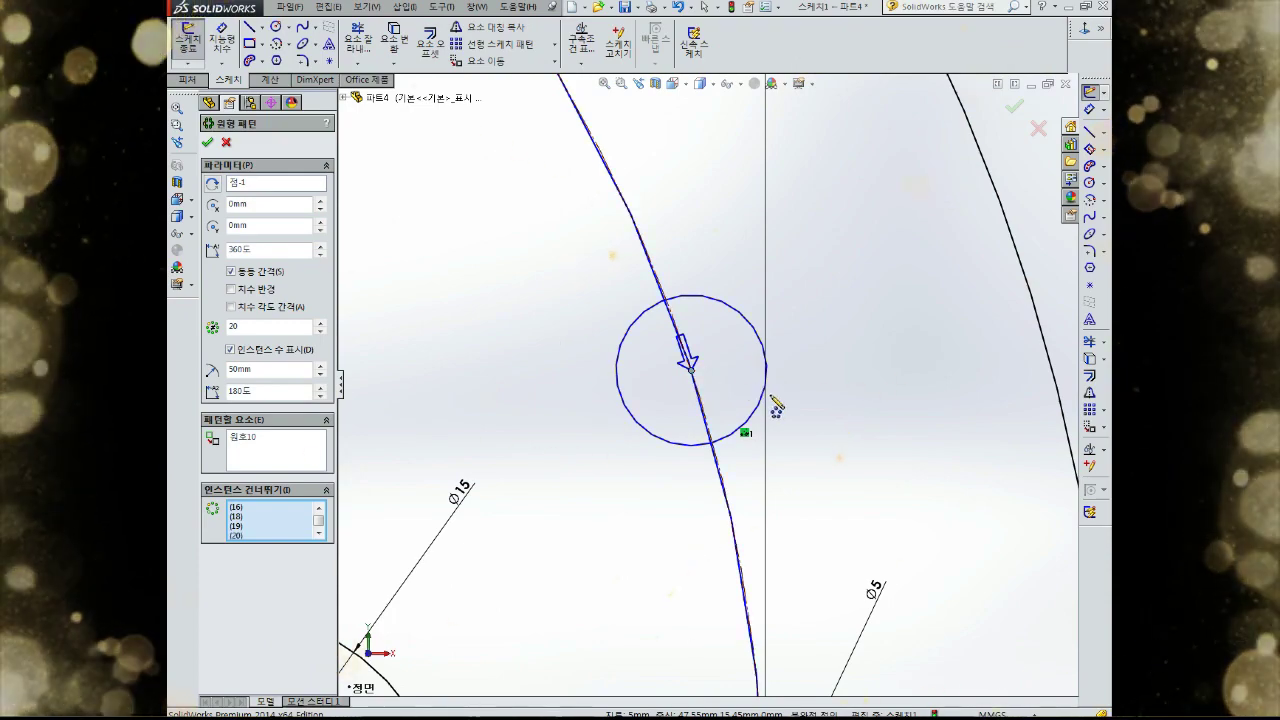
left_click(207, 143)
scroll(550, 400, "up", 5)
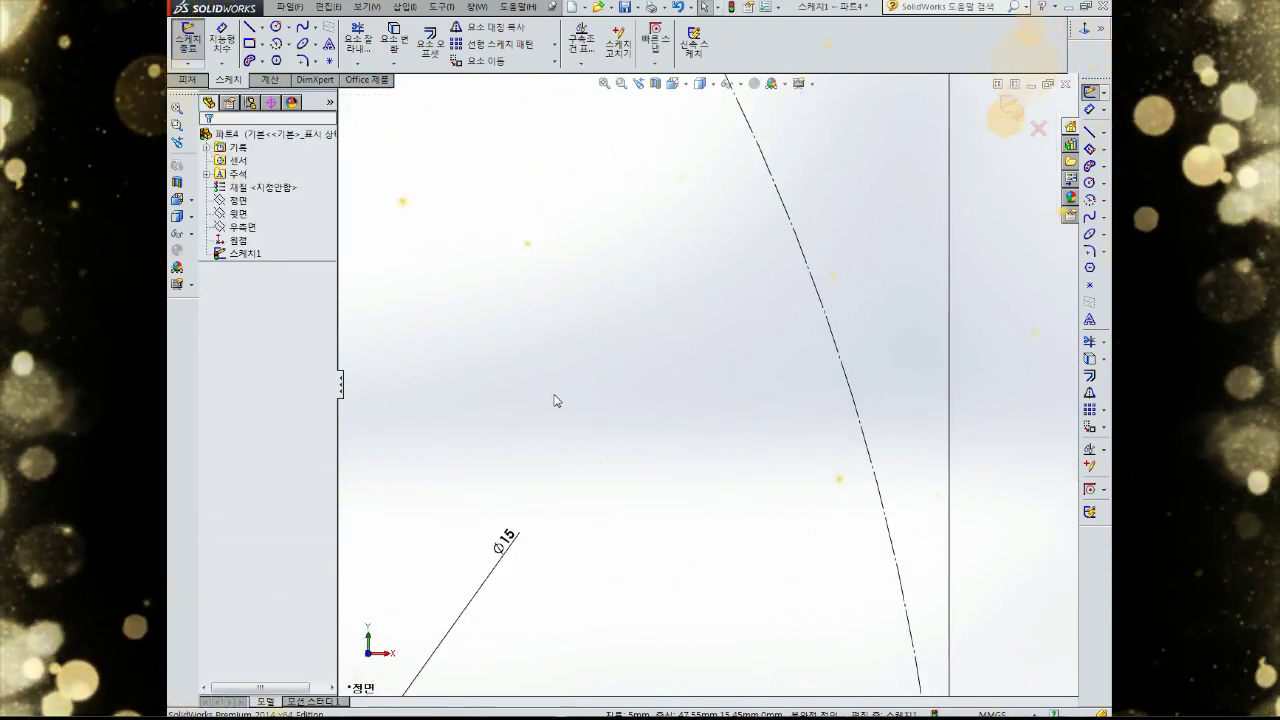
scroll(557, 420, "up", 5)
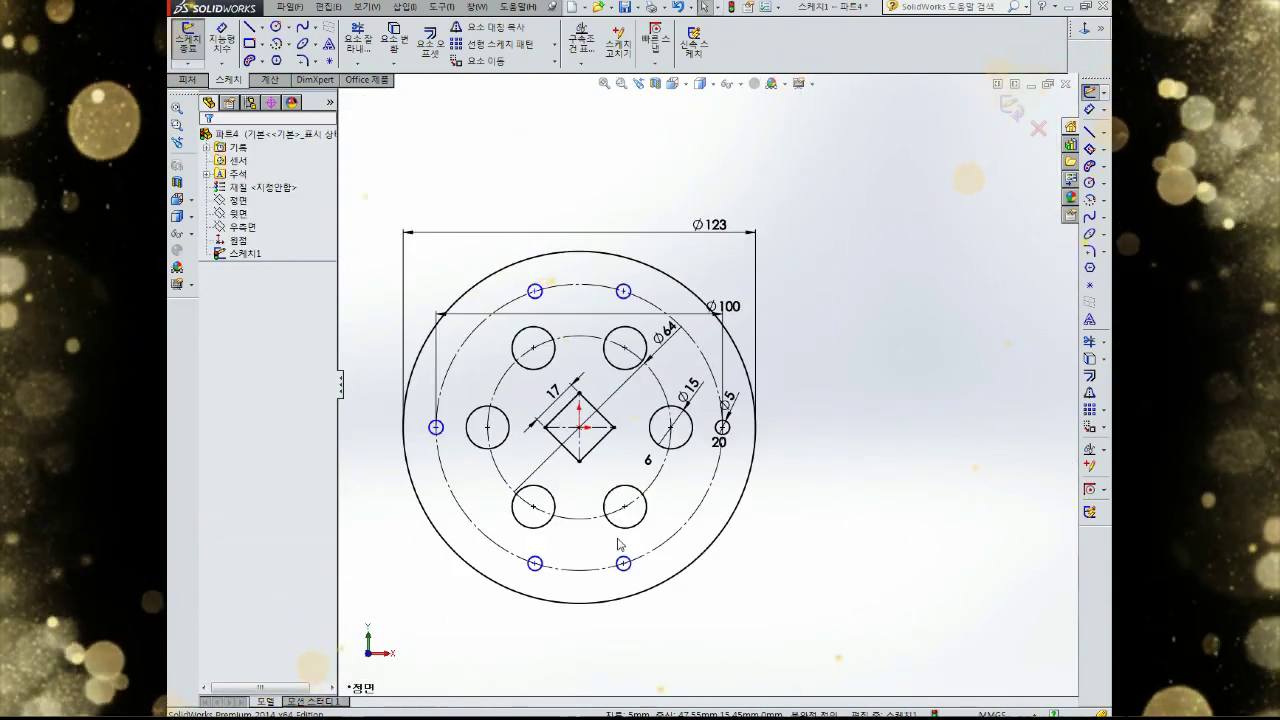
Fix the centre point of the lower-right 5 mm circle in place
left_click(623, 564)
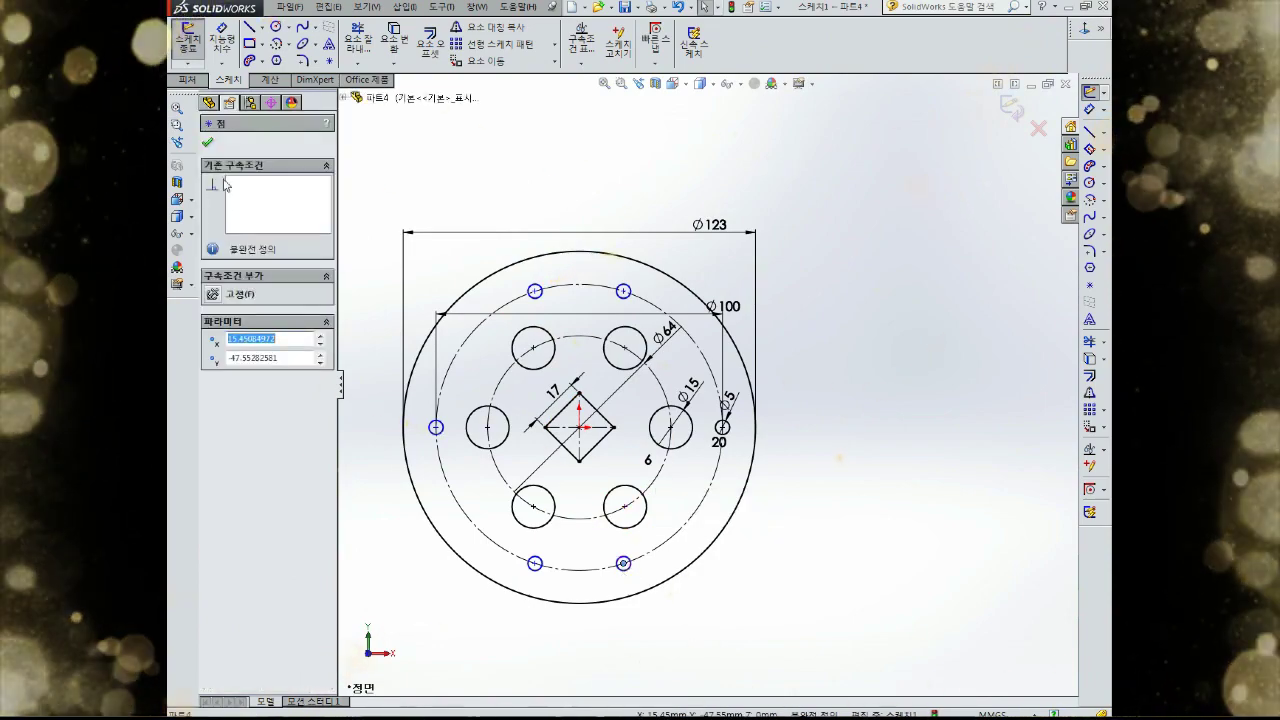
left_click(215, 297)
left_click(600, 327)
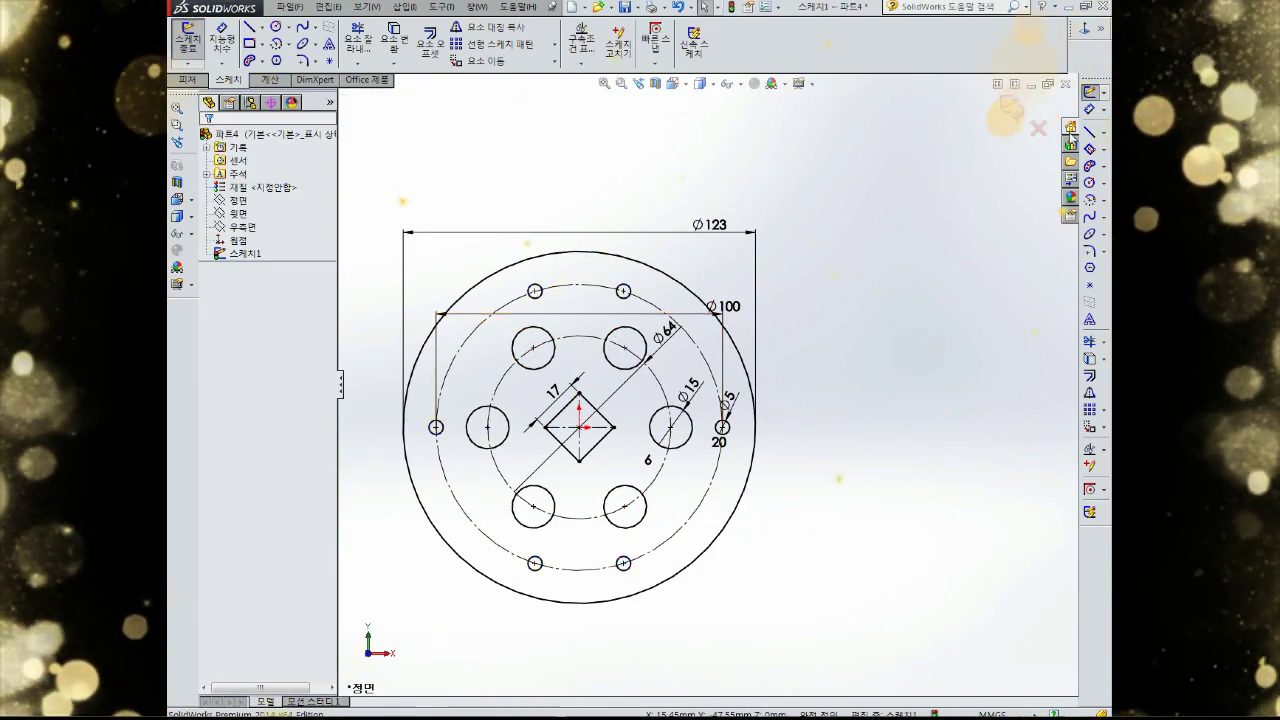
Draw two lines from the disc centre to the centres of the two upper 5 mm circles
left_click(1088, 135)
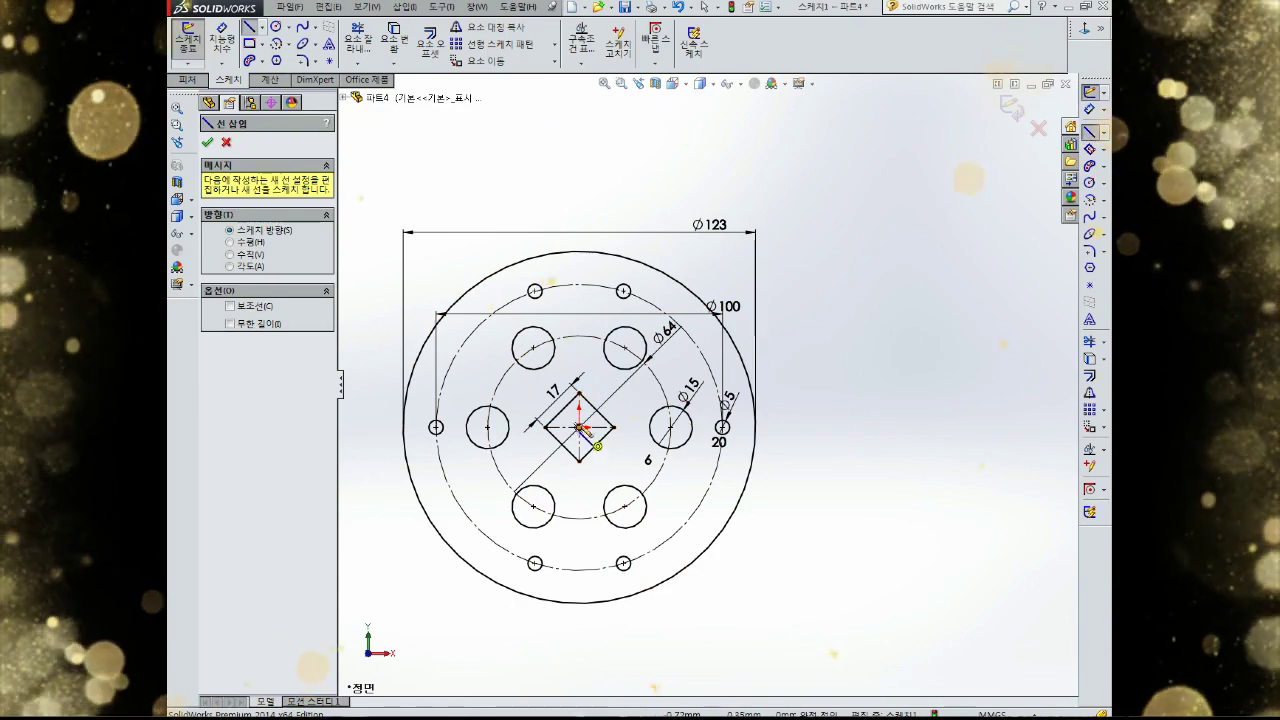
left_click(623, 291)
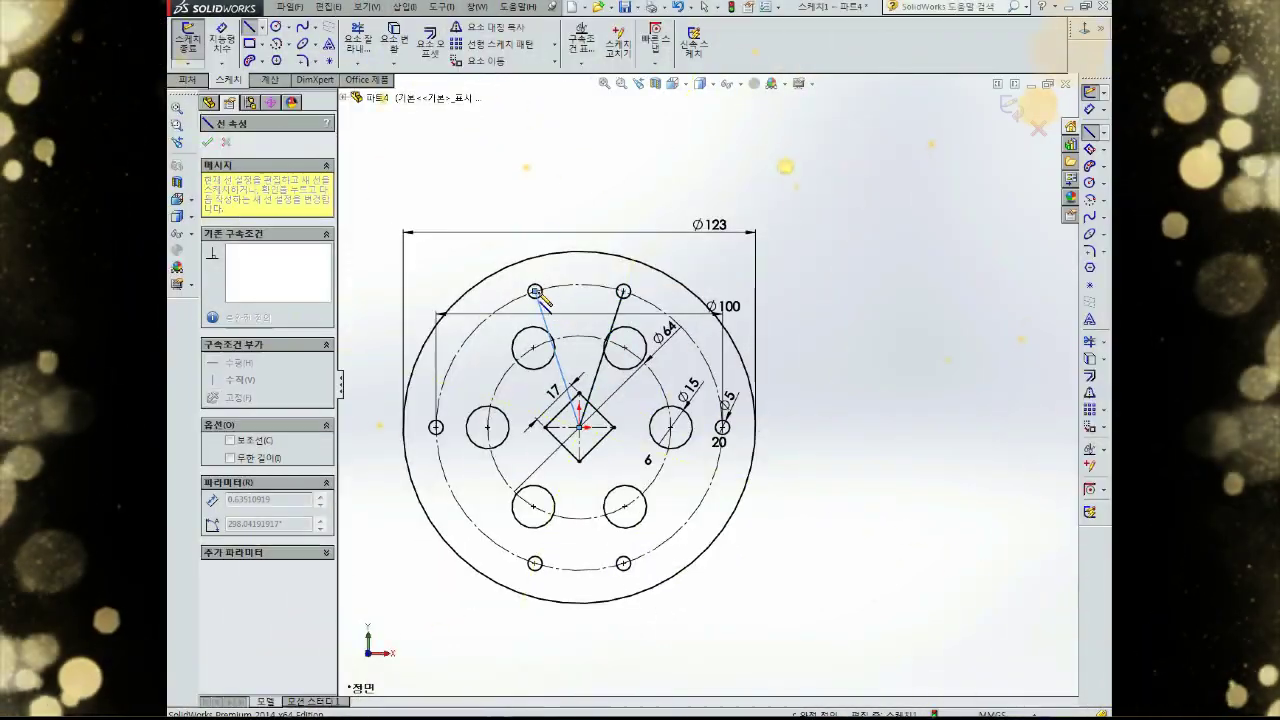
key("Escape")
Check the angle between the two lines running to the upper 5 mm circles with a dimension preview
right_click_drag(543, 171, 543, 150)
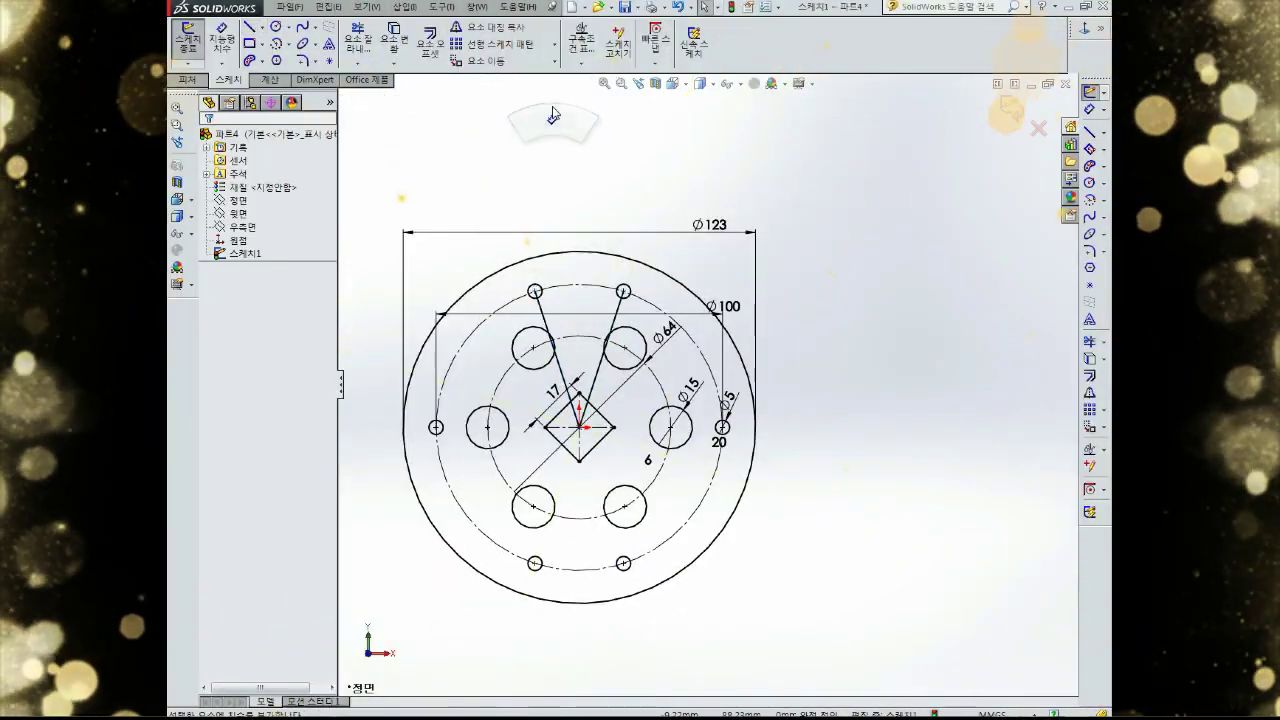
left_click(563, 358)
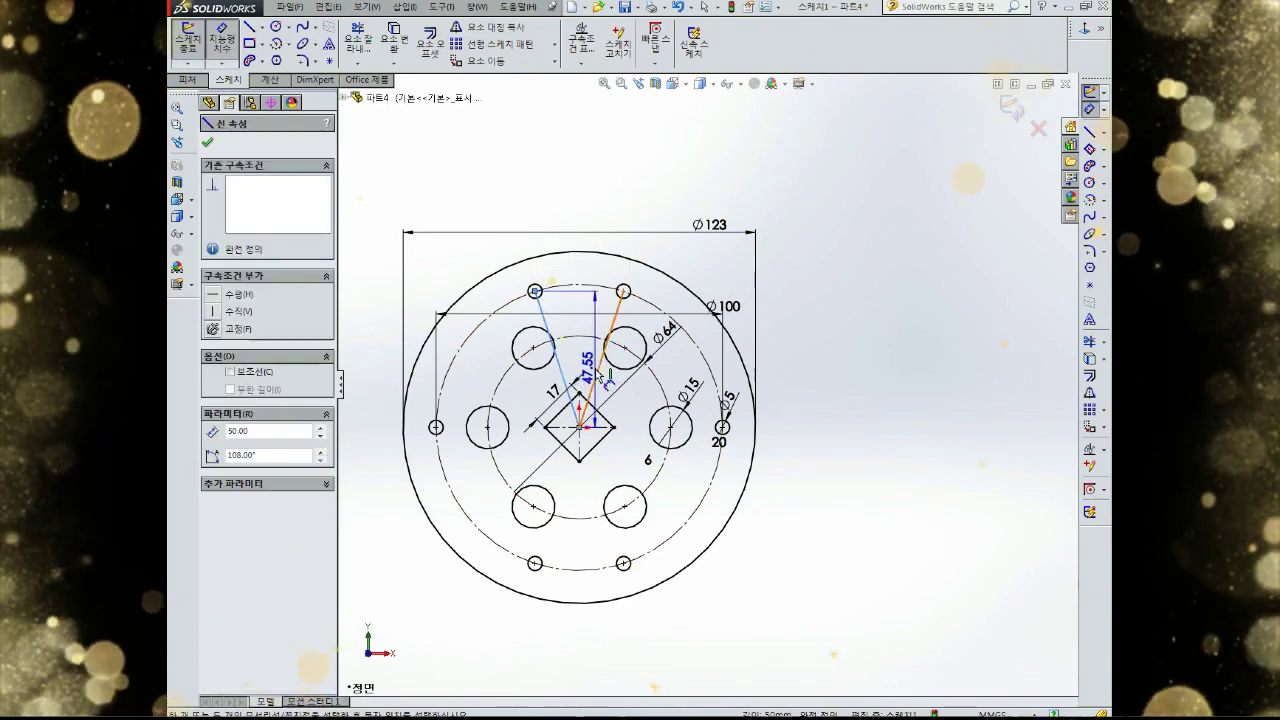
left_click(597, 352)
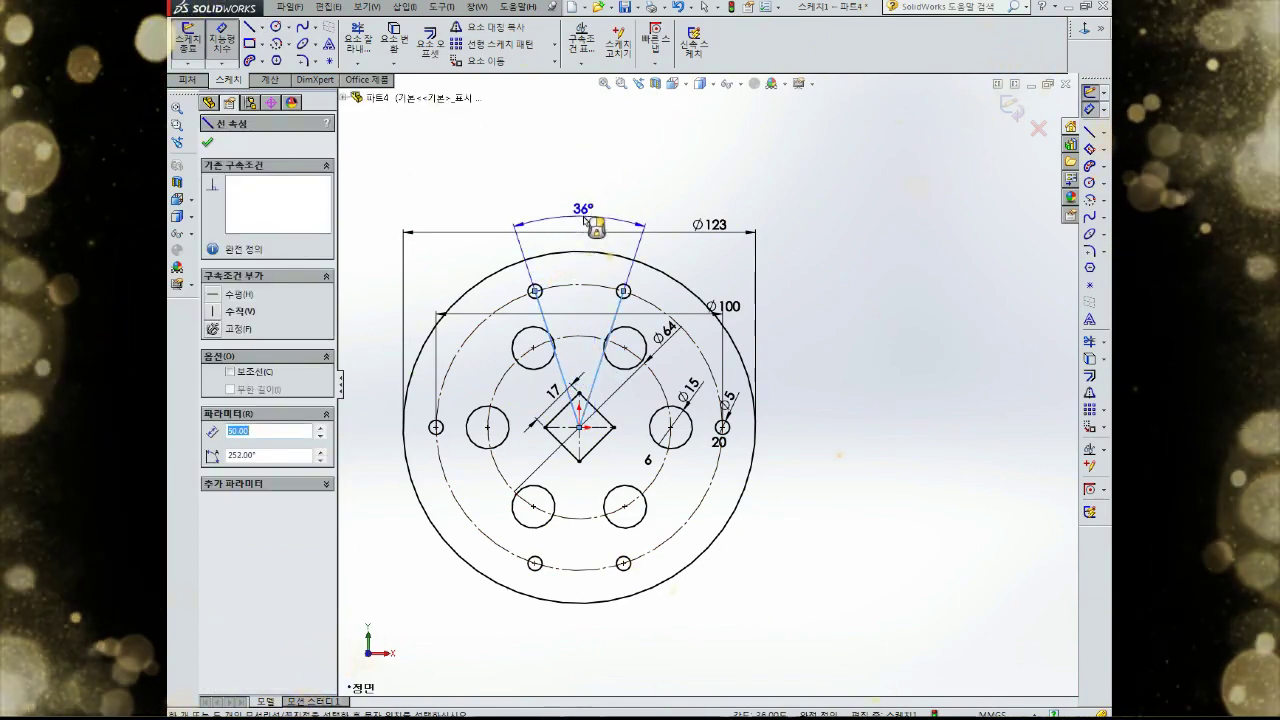
key("Escape")
left_click(546, 320)
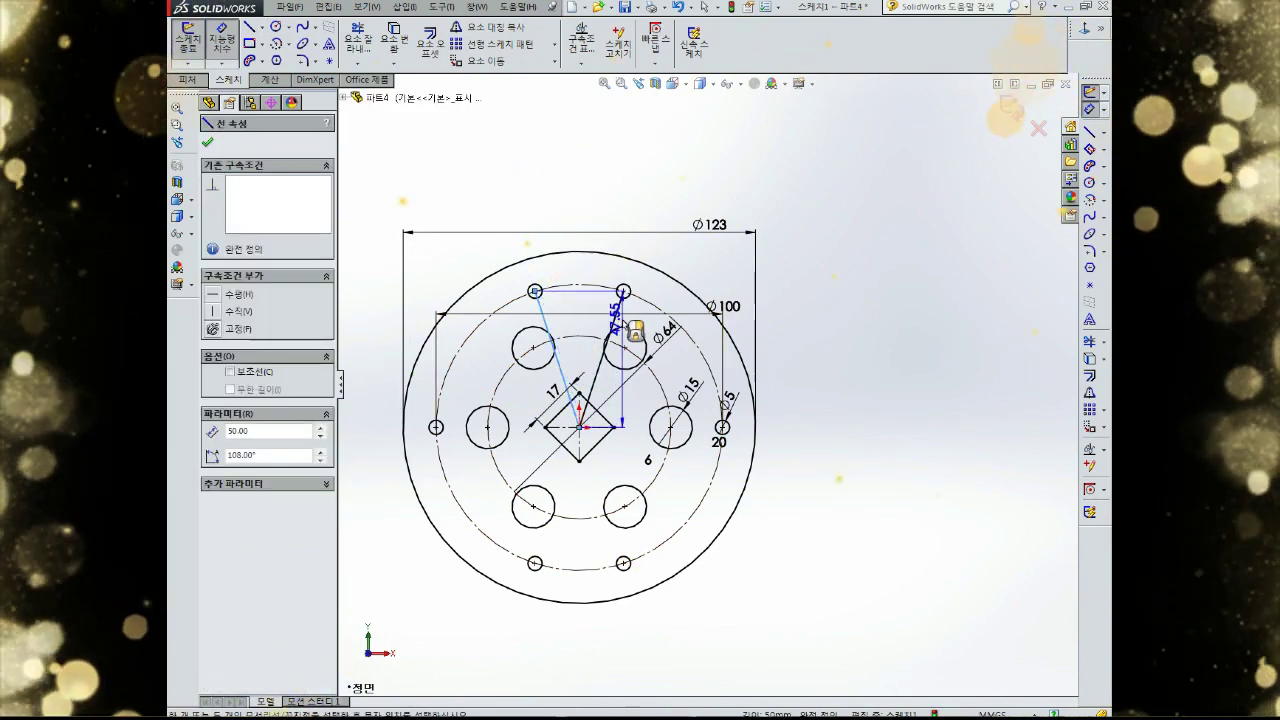
key("Escape")
key("Escape")
Convert both lines running to the upper 5 mm circles into construction lines
left_click(561, 370)
left_click(602, 350, "ctrl")
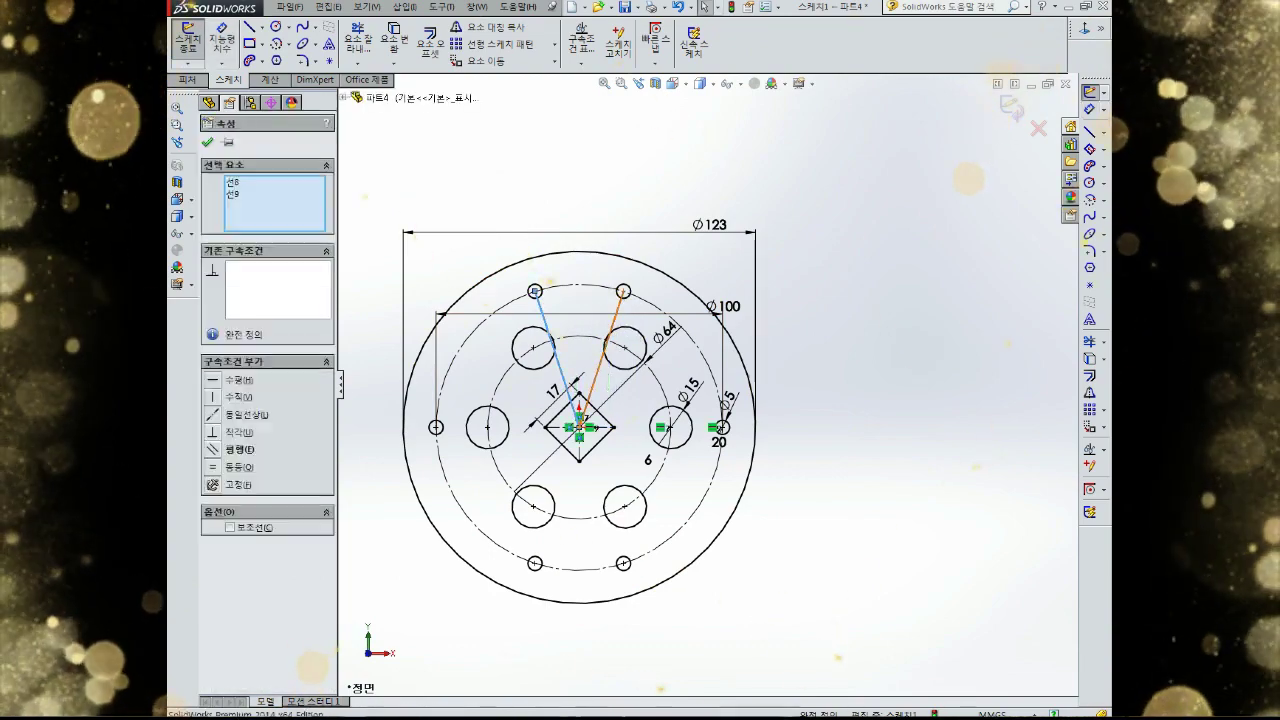
left_click(231, 527)
left_click(207, 143)
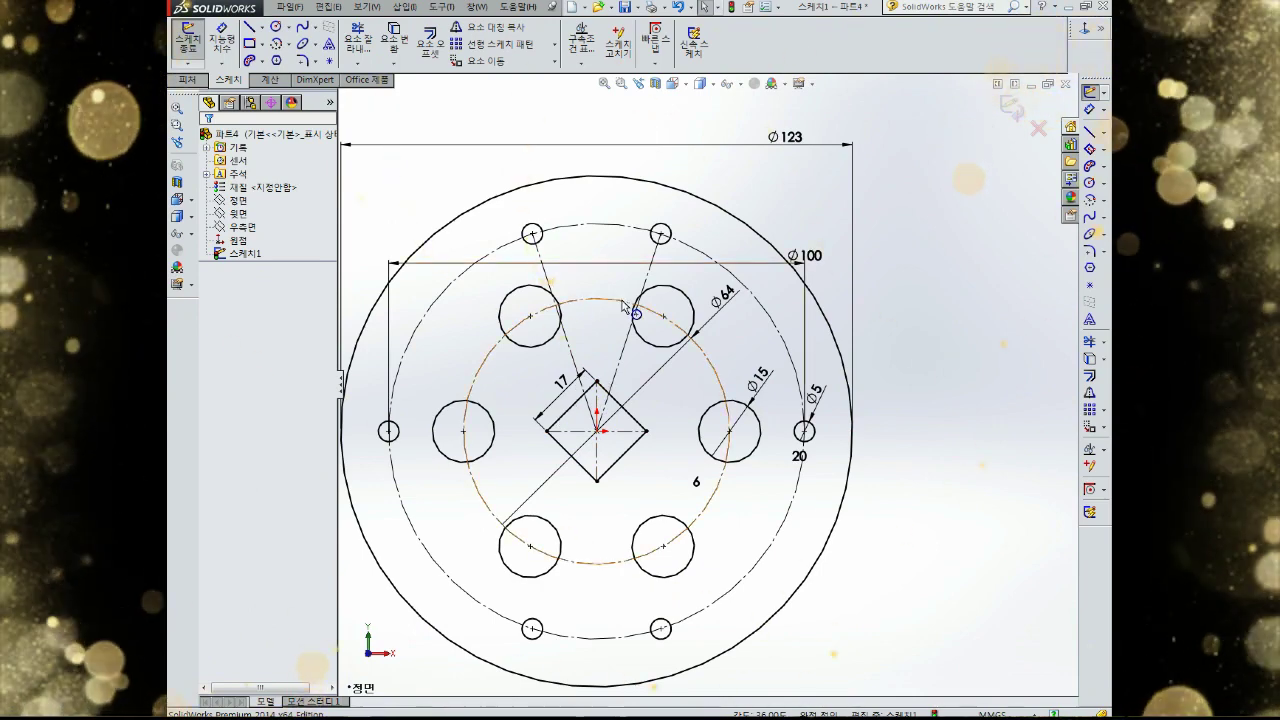
Draw two connected lines joining the centres of the two upper 15 mm circles to the disc centre
left_click(1091, 133)
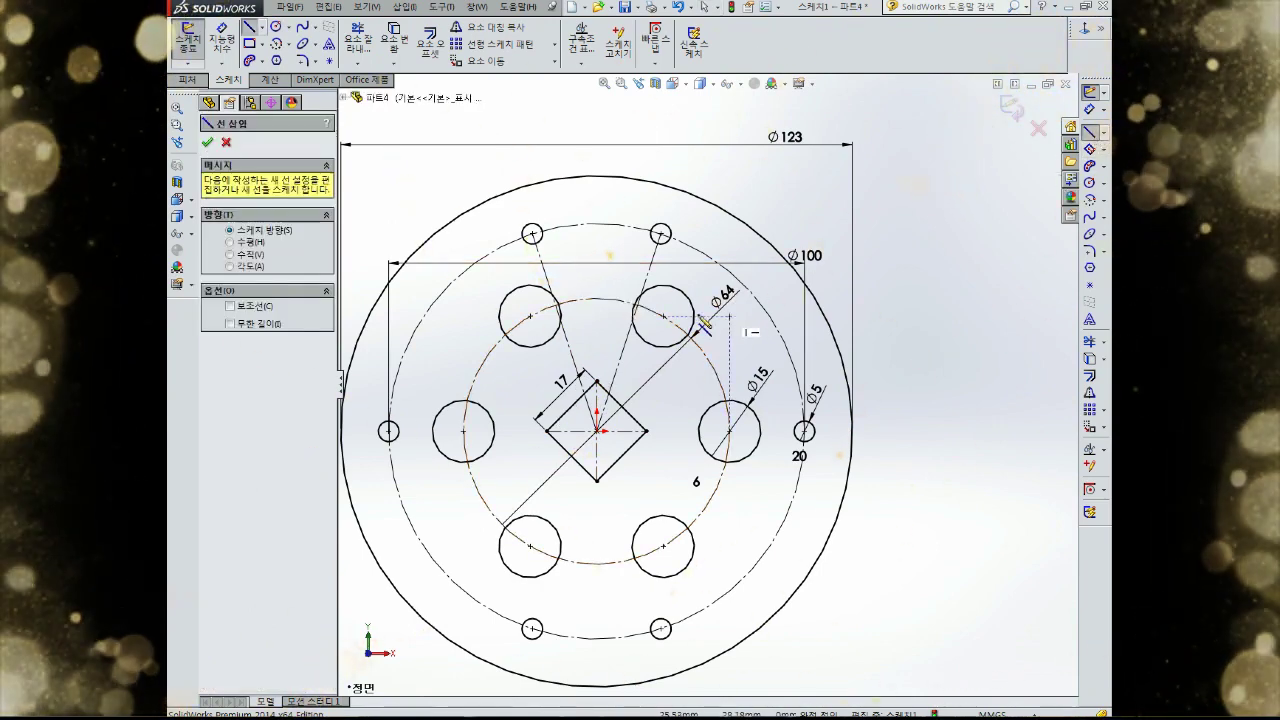
left_click(663, 316)
left_click(597, 430)
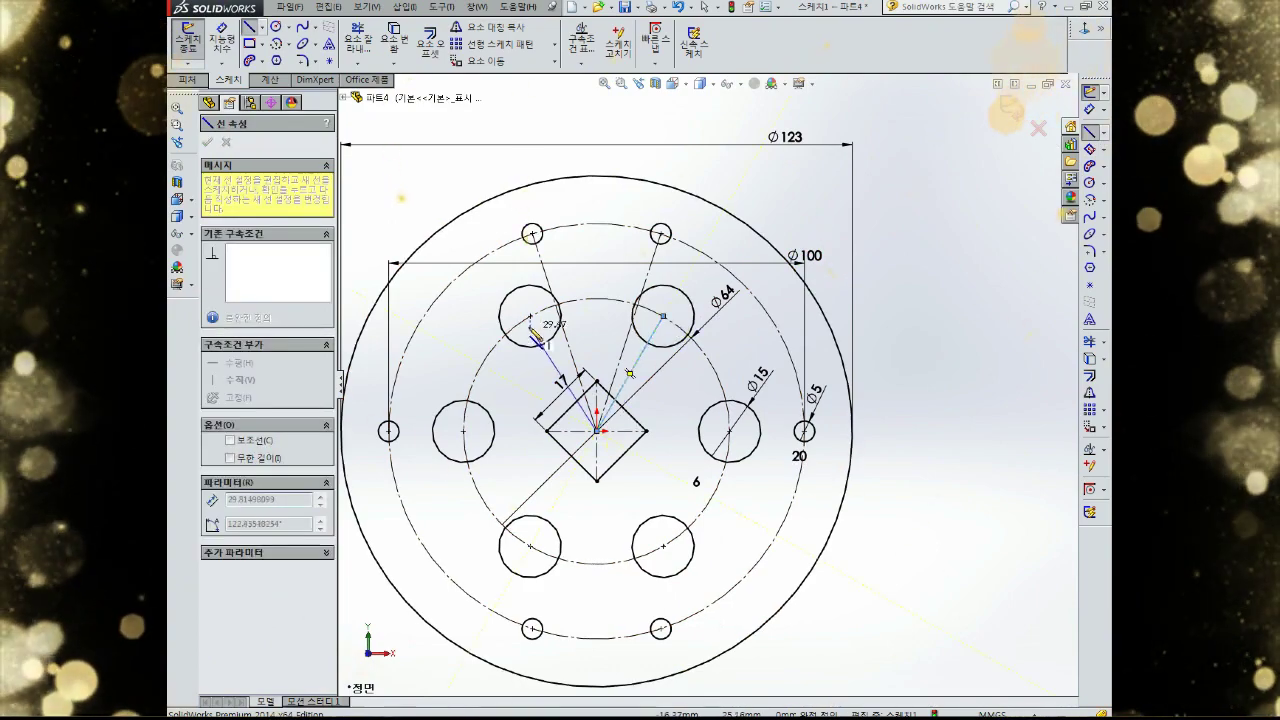
left_click(530, 316)
key("Escape")
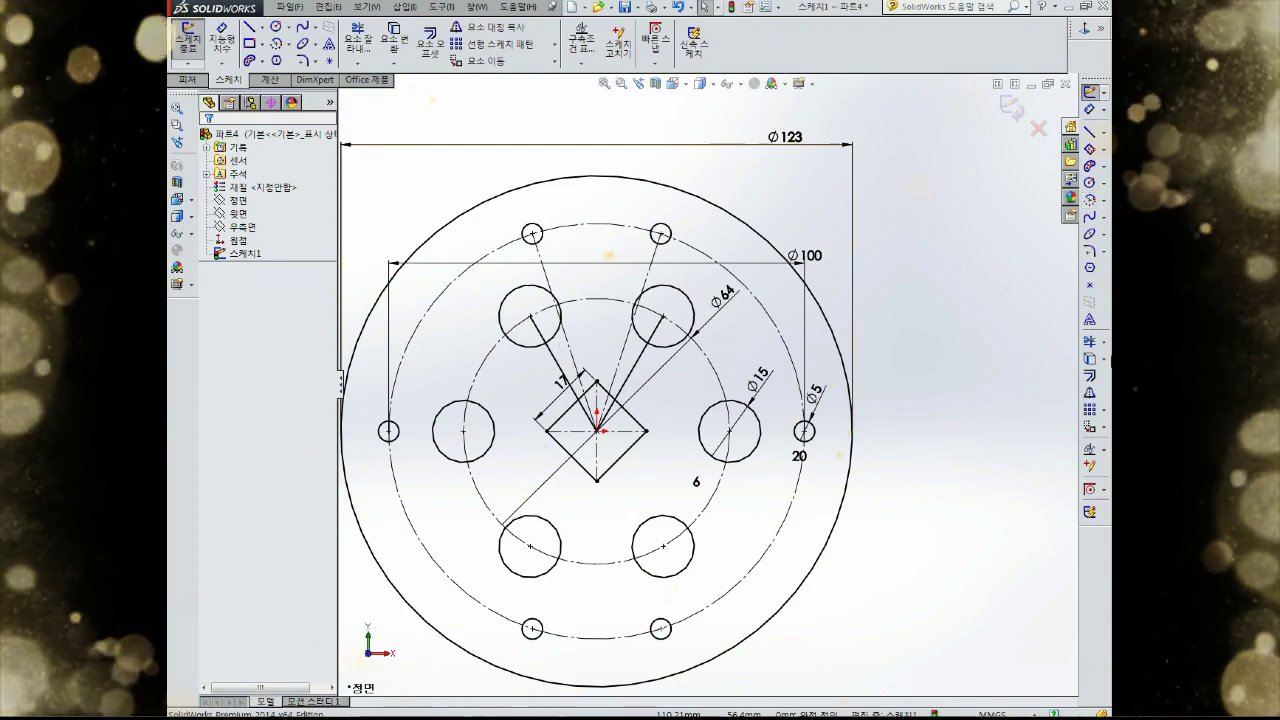
Extend both lines through the upper 15 mm circles out to the 123 mm outer circle
left_click(1104, 343)
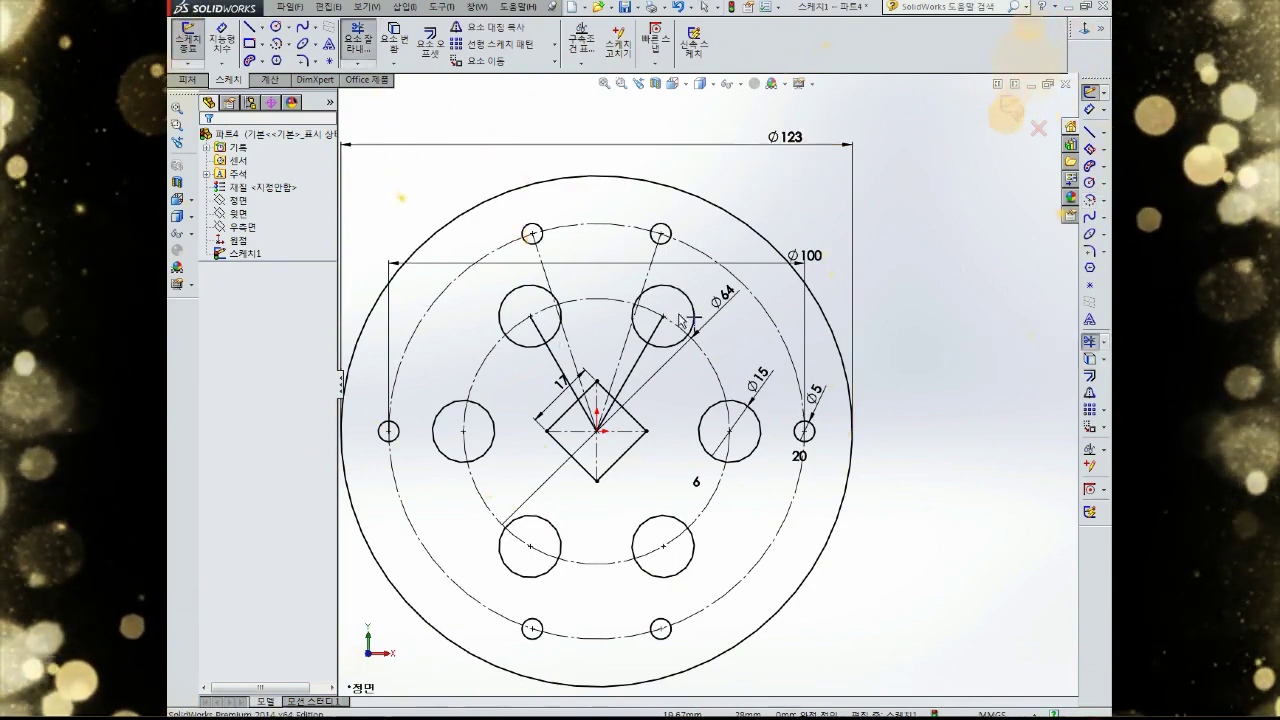
left_click(652, 338)
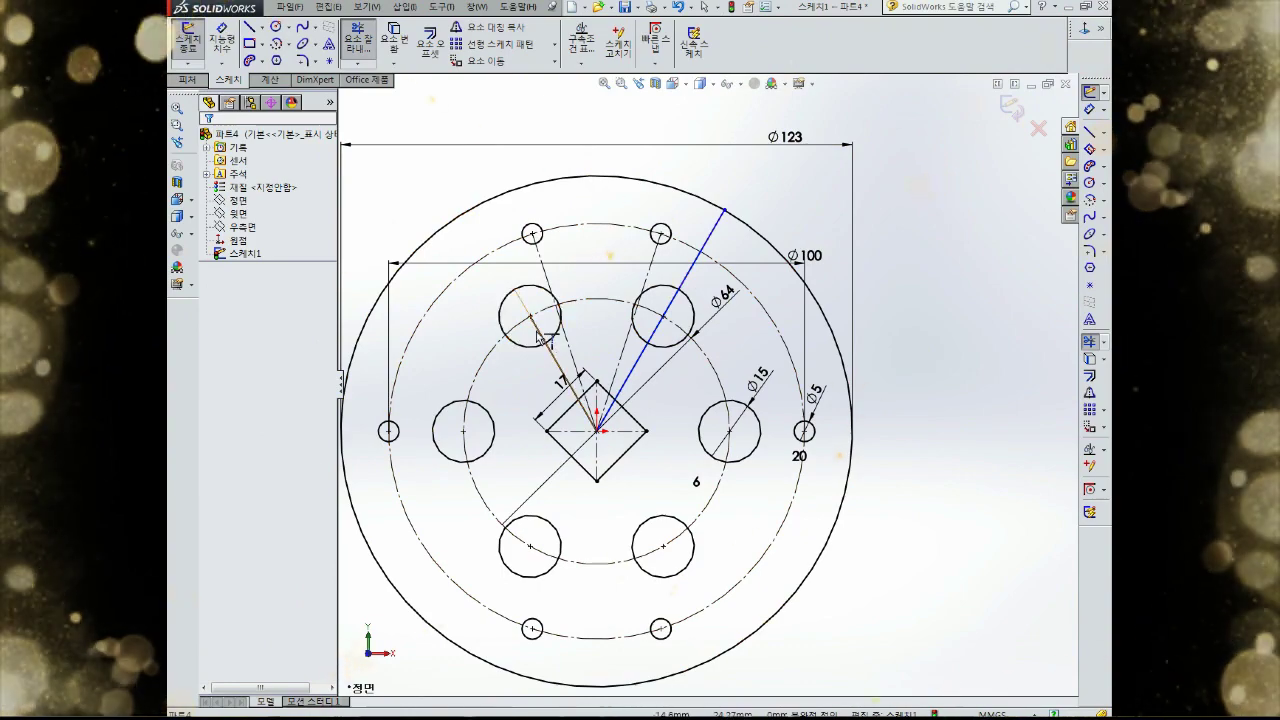
left_click(517, 295, "ctrl")
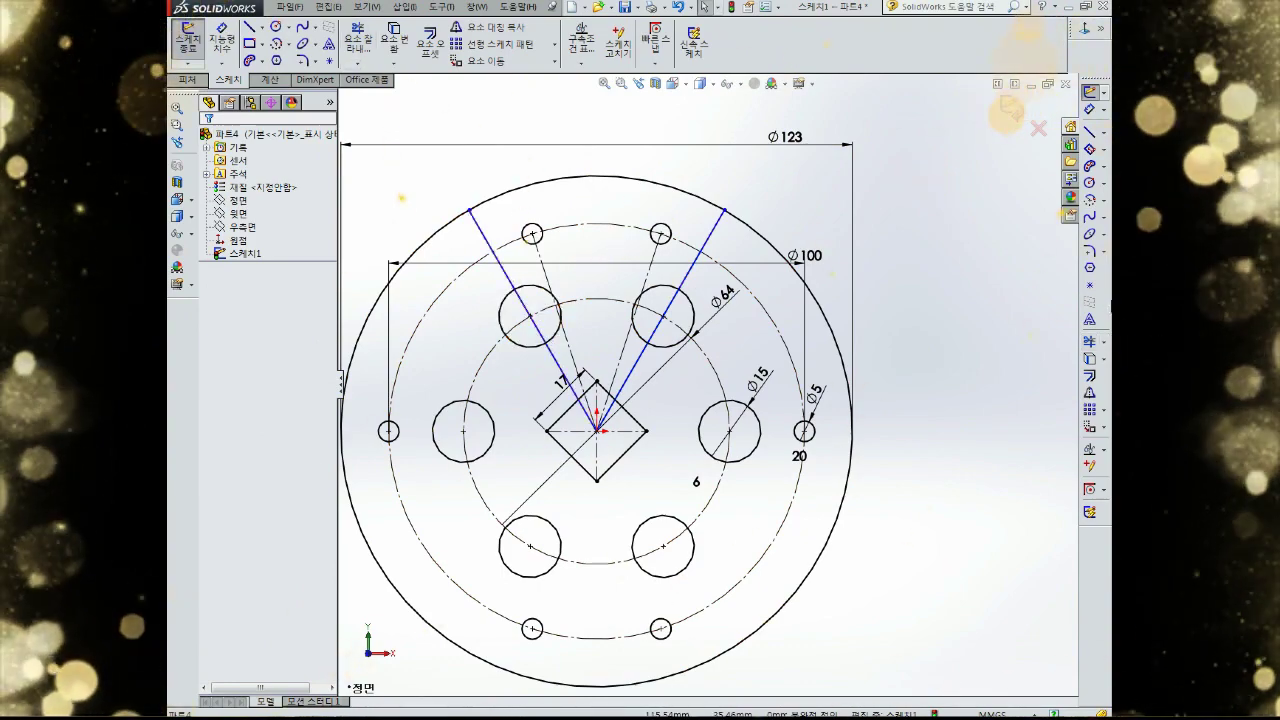
Offset the V-shaped line pair inward by 4 mm as a chain with the dimension added
left_click(1090, 375)
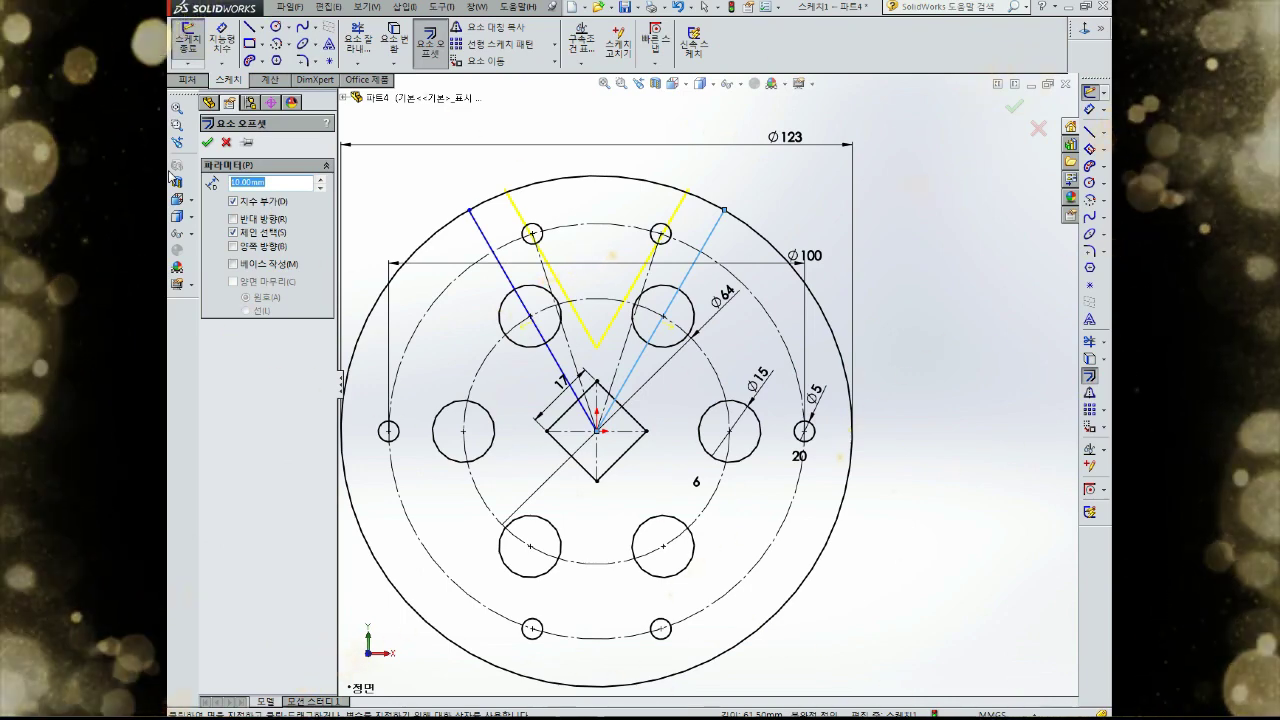
type("4")
key("Return")
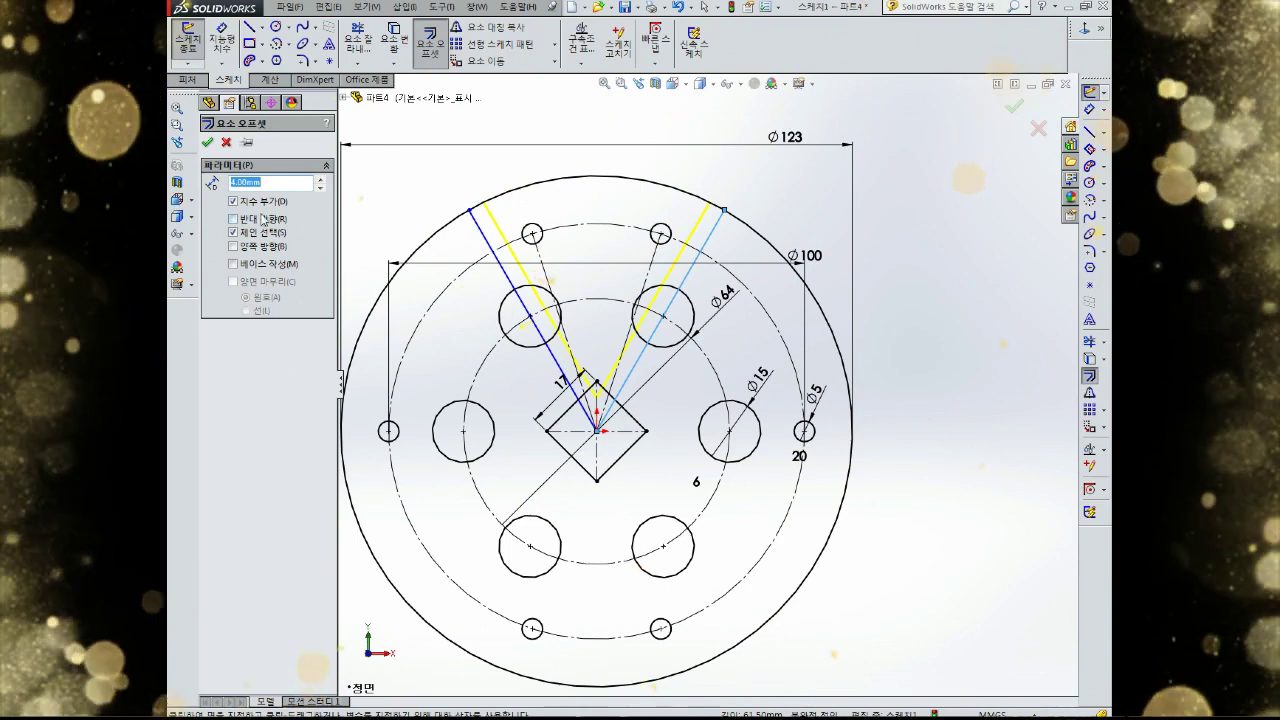
left_click(208, 143)
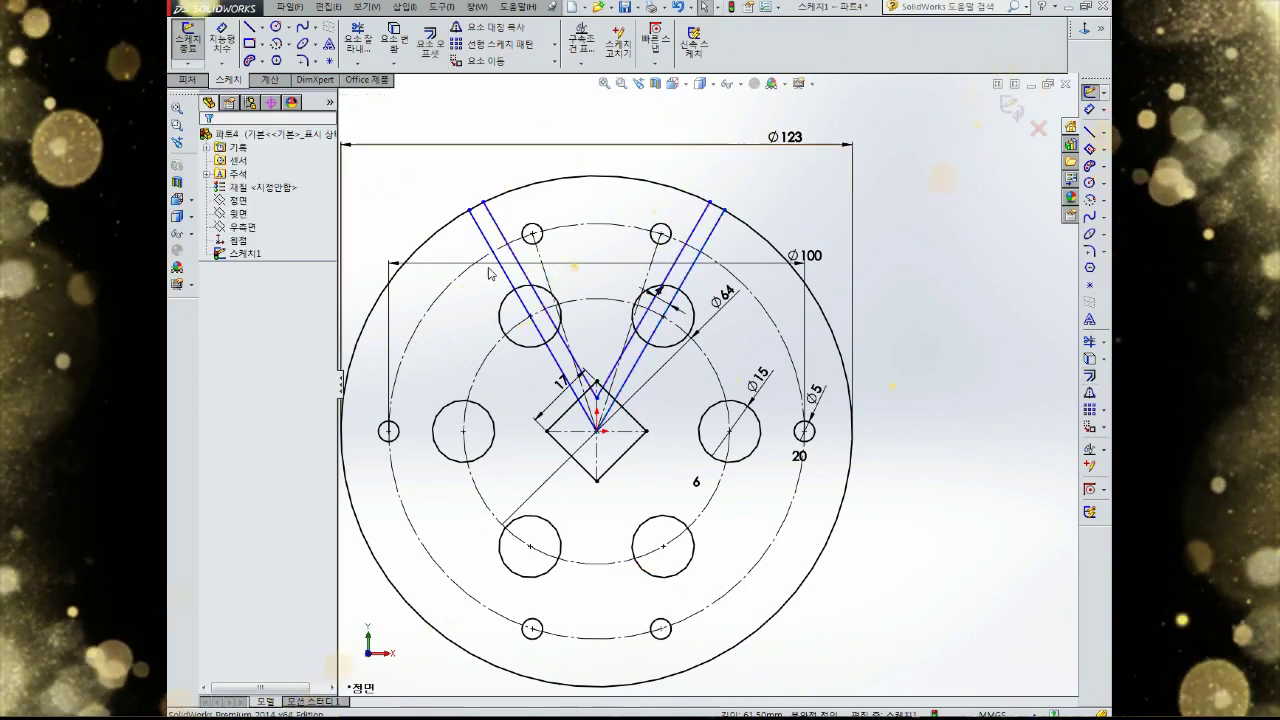
Offset the same V-shaped line pair 4 mm in the reverse direction, on its outer side
left_click(1090, 362)
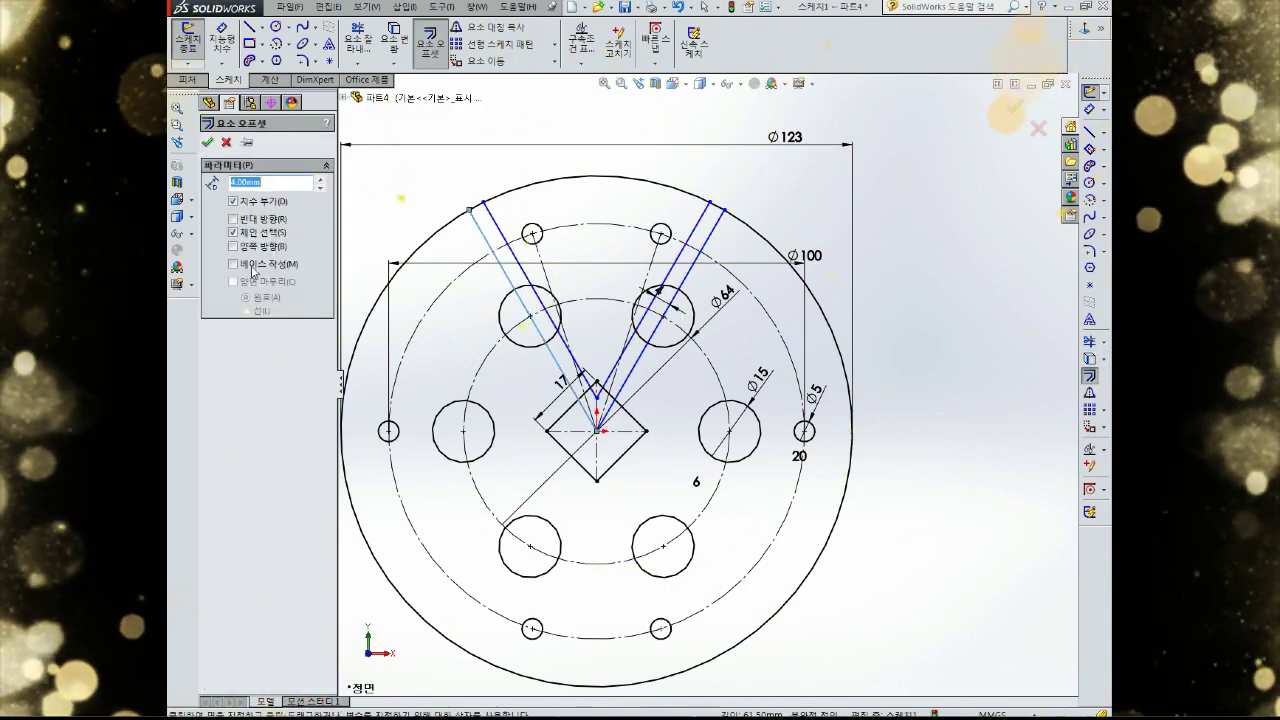
left_click(245, 218)
left_click(208, 143)
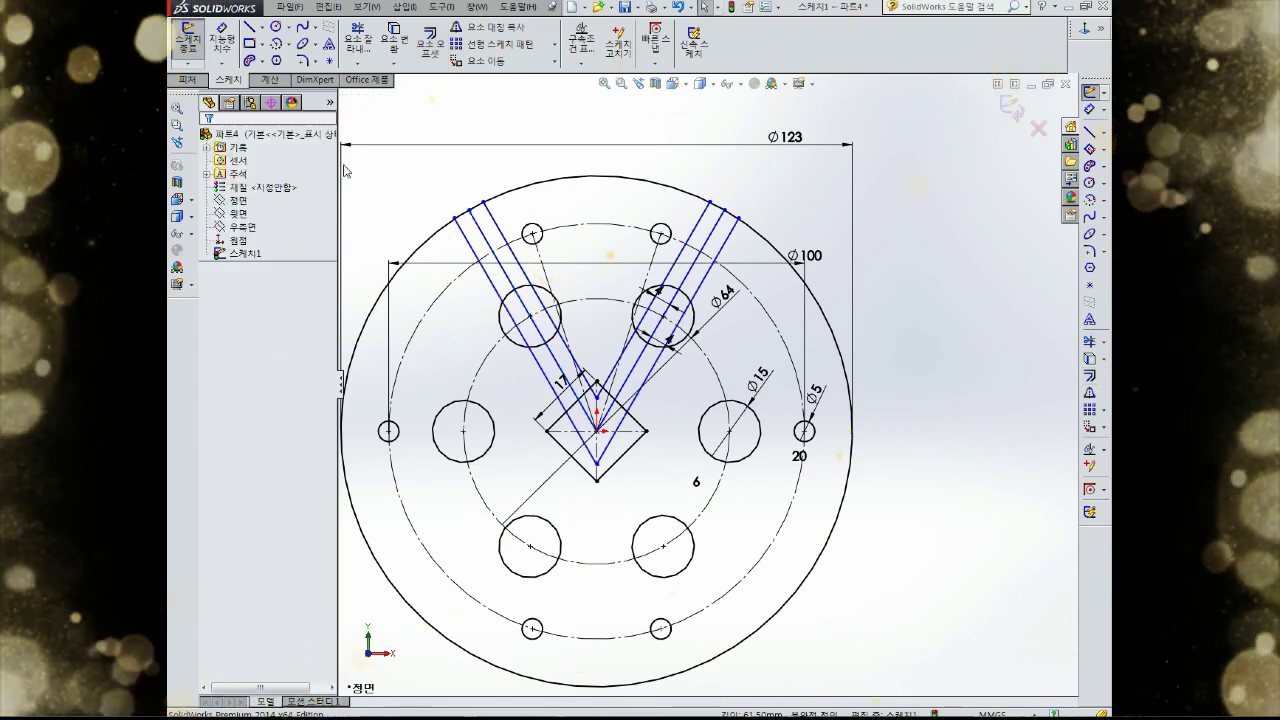
Trim away the 123 mm circle's arcs between the offset lines to open the ends of both slots
left_click(1090, 342)
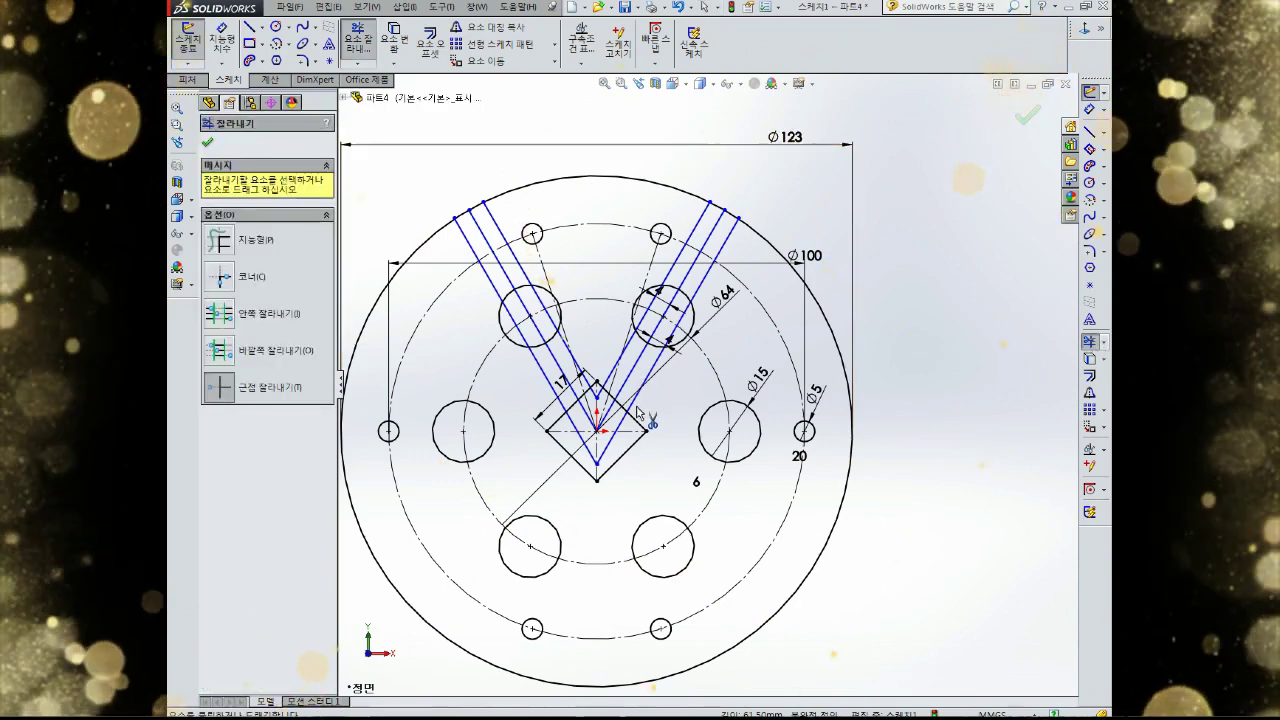
left_click(733, 215)
left_click(718, 207)
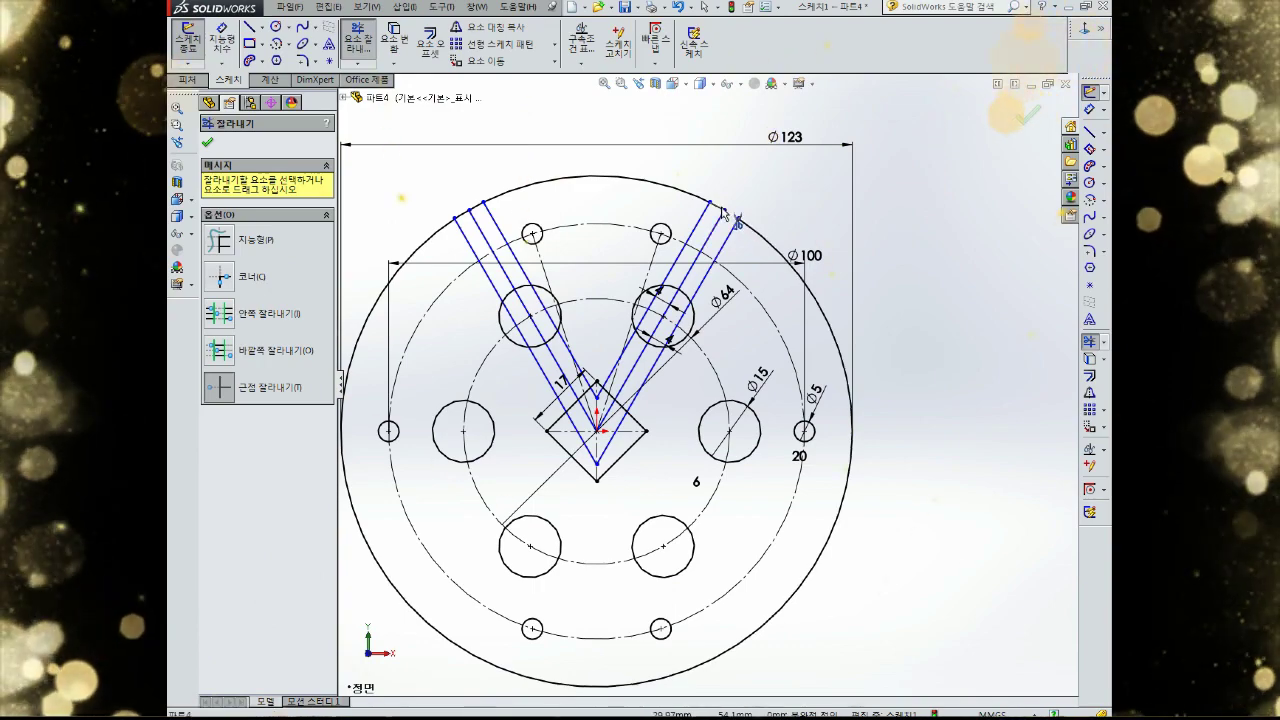
left_click(477, 207)
left_click(462, 214)
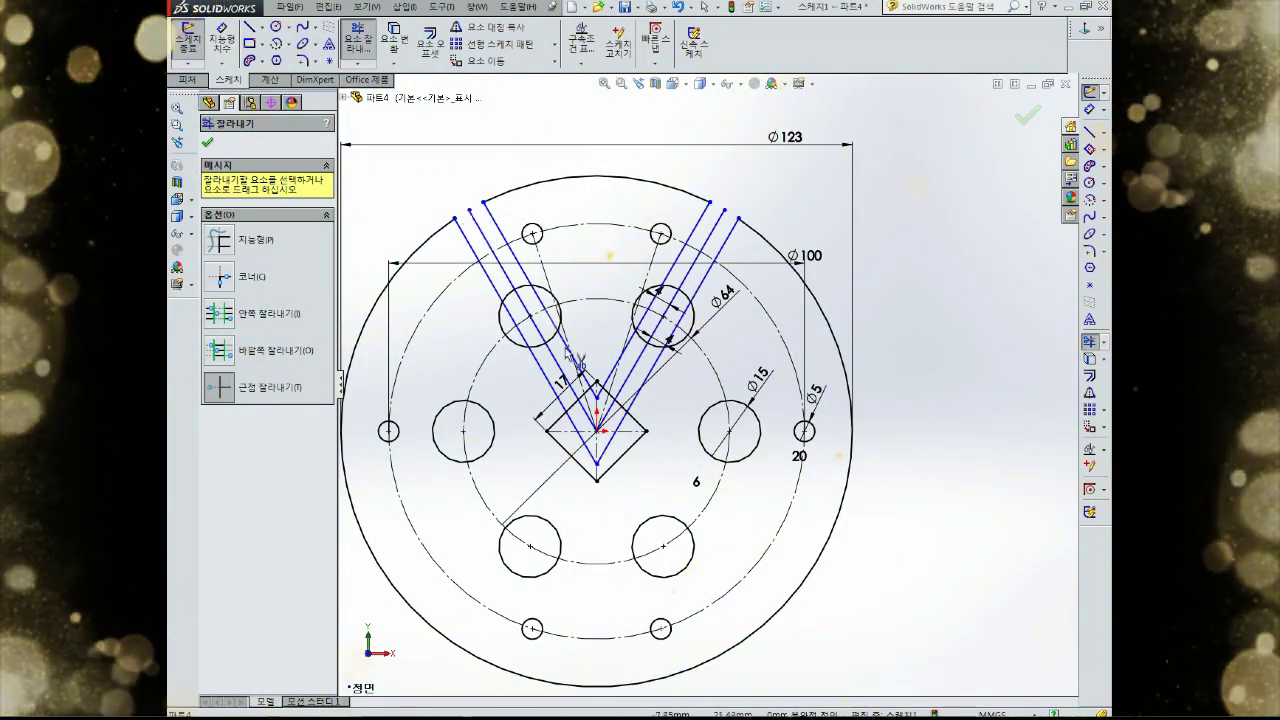
Trim the upper 15 mm circles' arcs between the slot walls and the offset line portions inside those circles
left_click(508, 281)
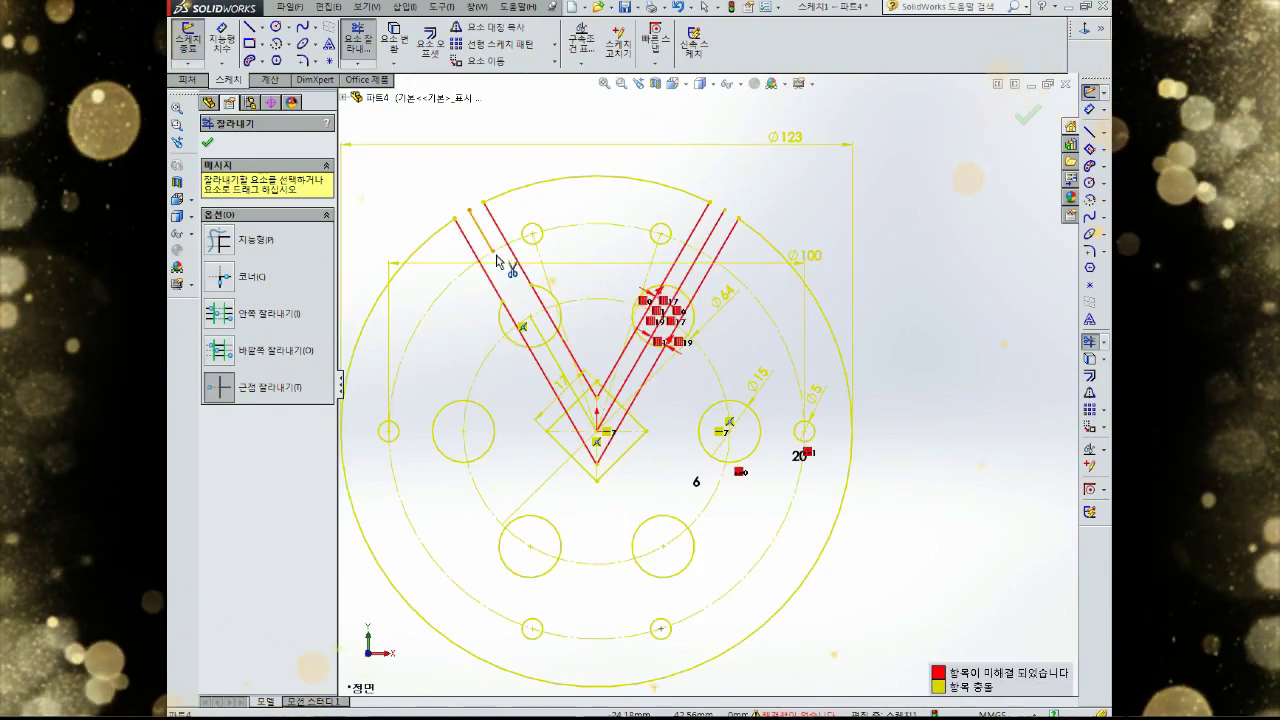
key("ctrl+z")
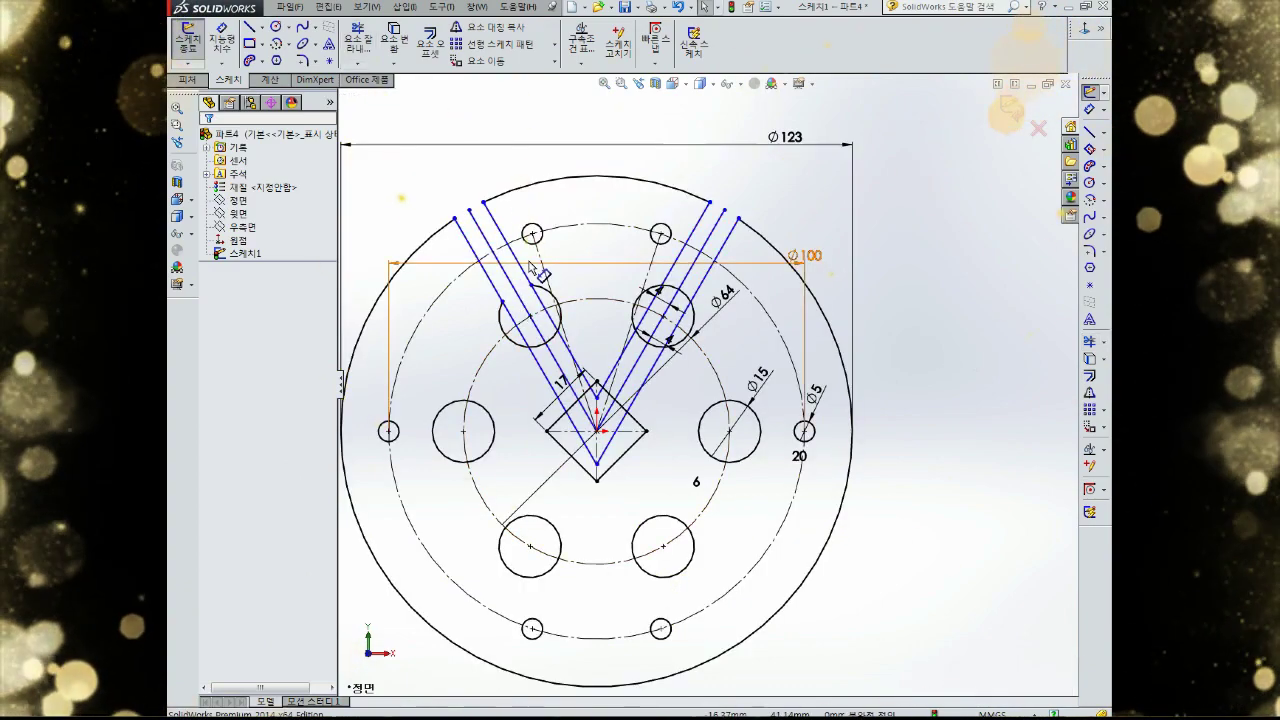
left_click(527, 340)
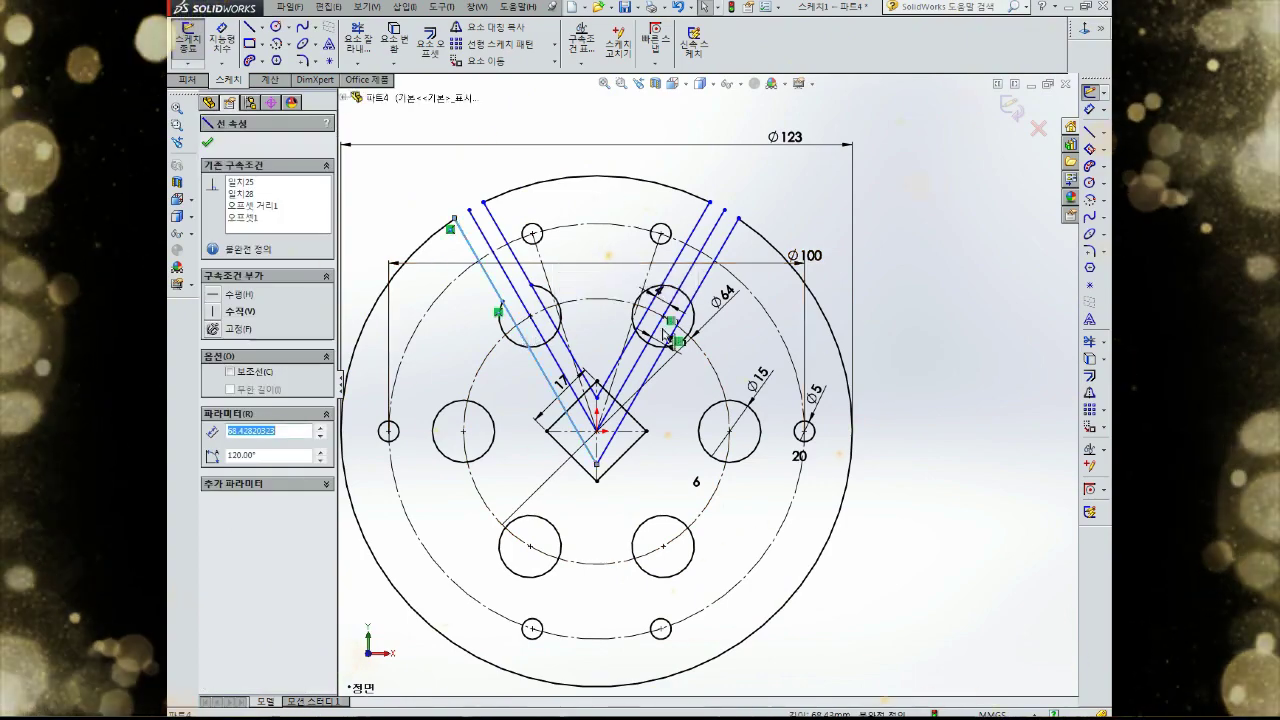
left_click(1088, 342)
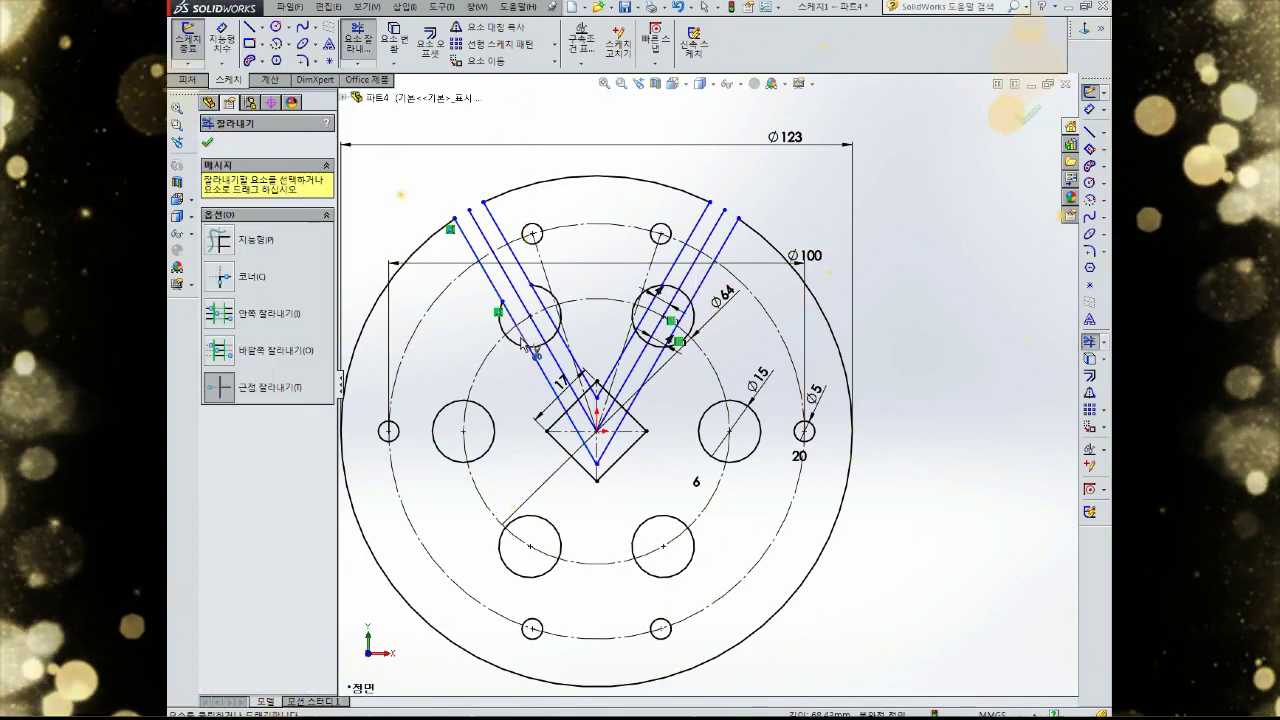
left_click_drag(515, 322, 543, 312)
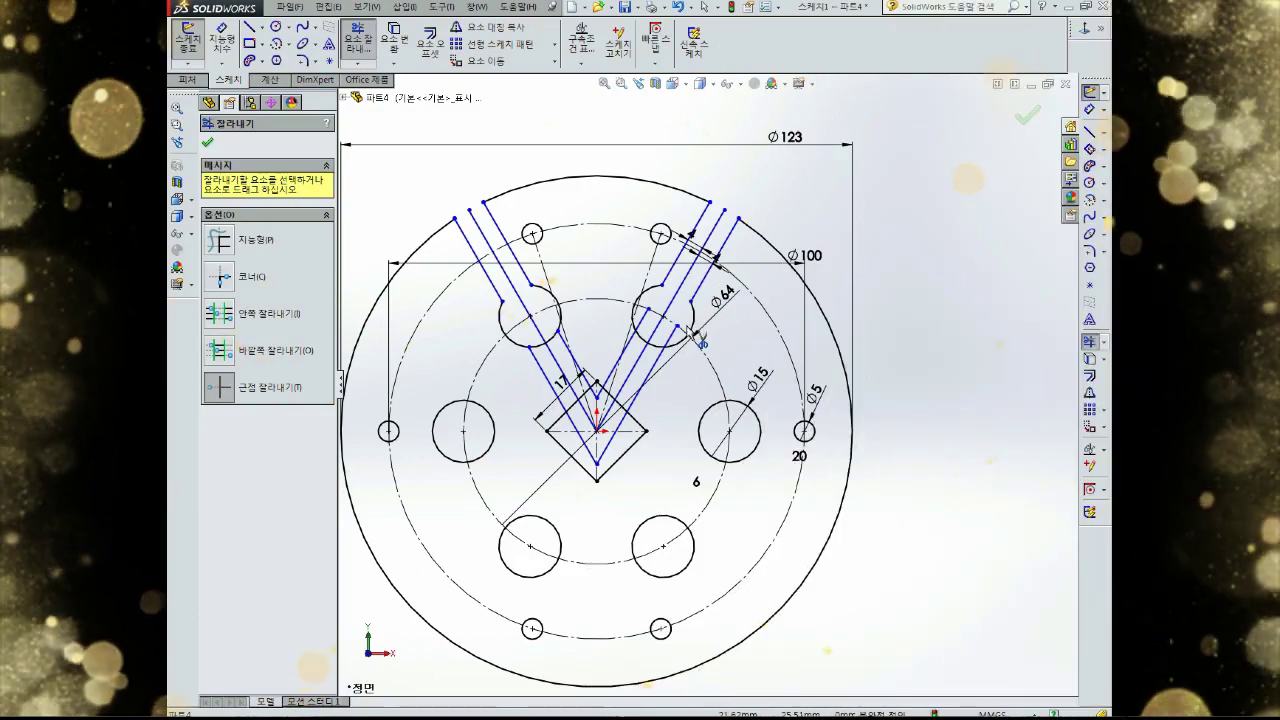
Delete the leftover offset line segments between the upper 15 mm circles and the disc centre
key("Escape")
left_click(660, 362)
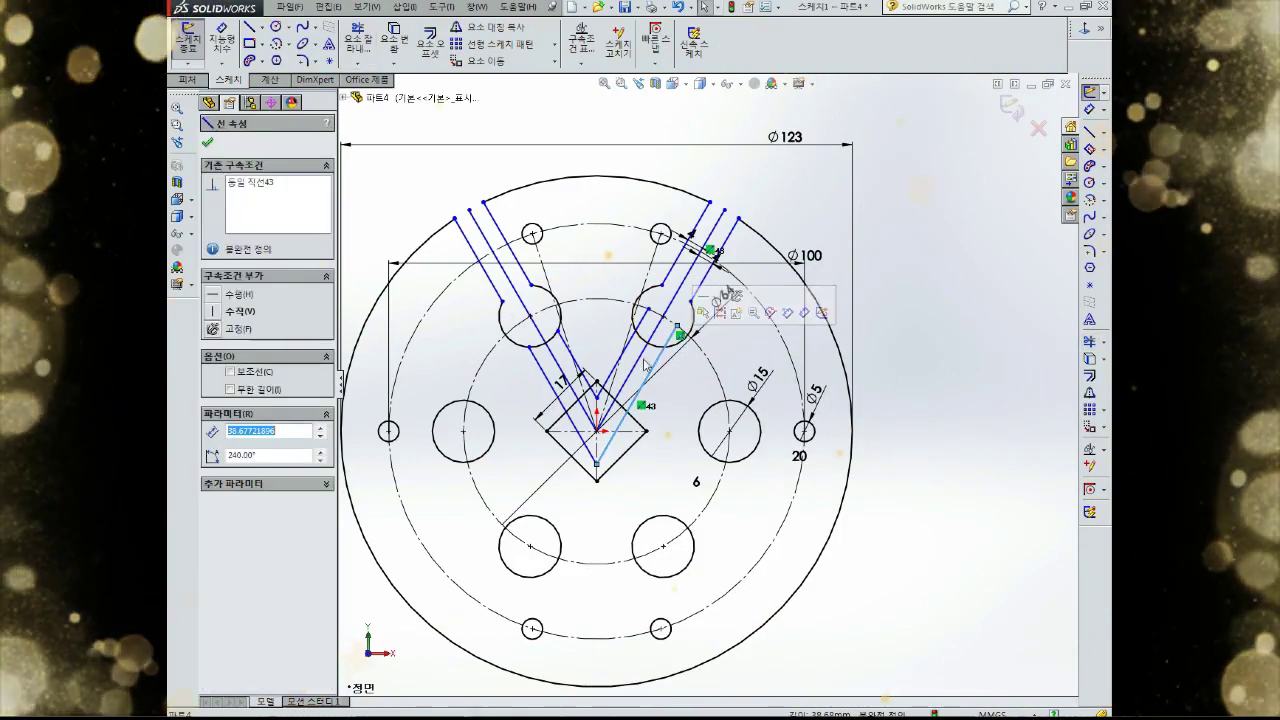
key("Delete")
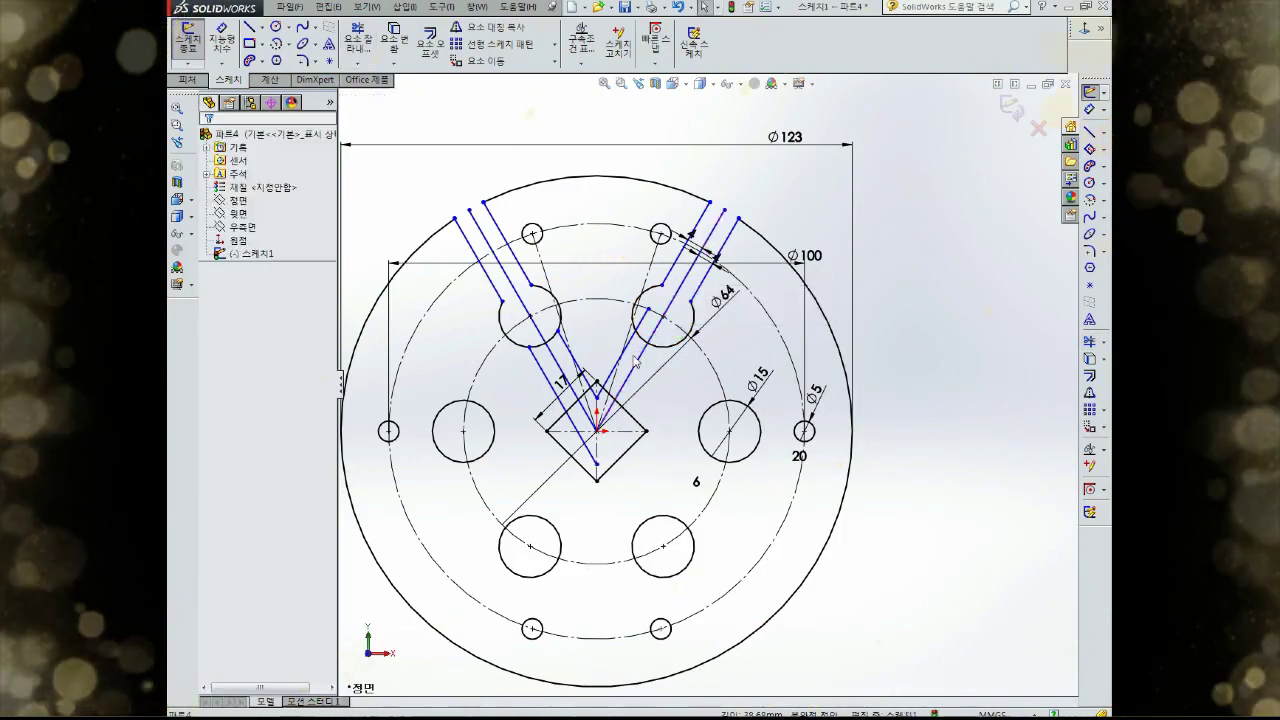
left_click(573, 419)
key("Delete")
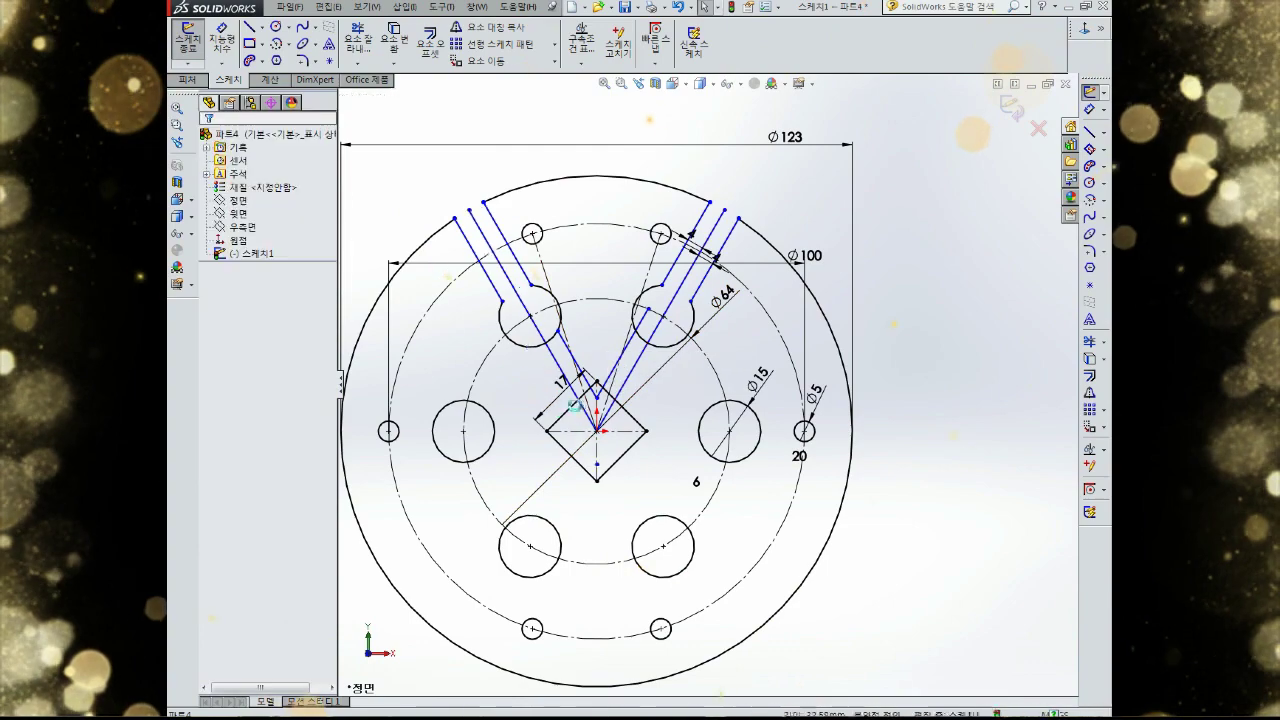
left_click(563, 350)
key("Delete")
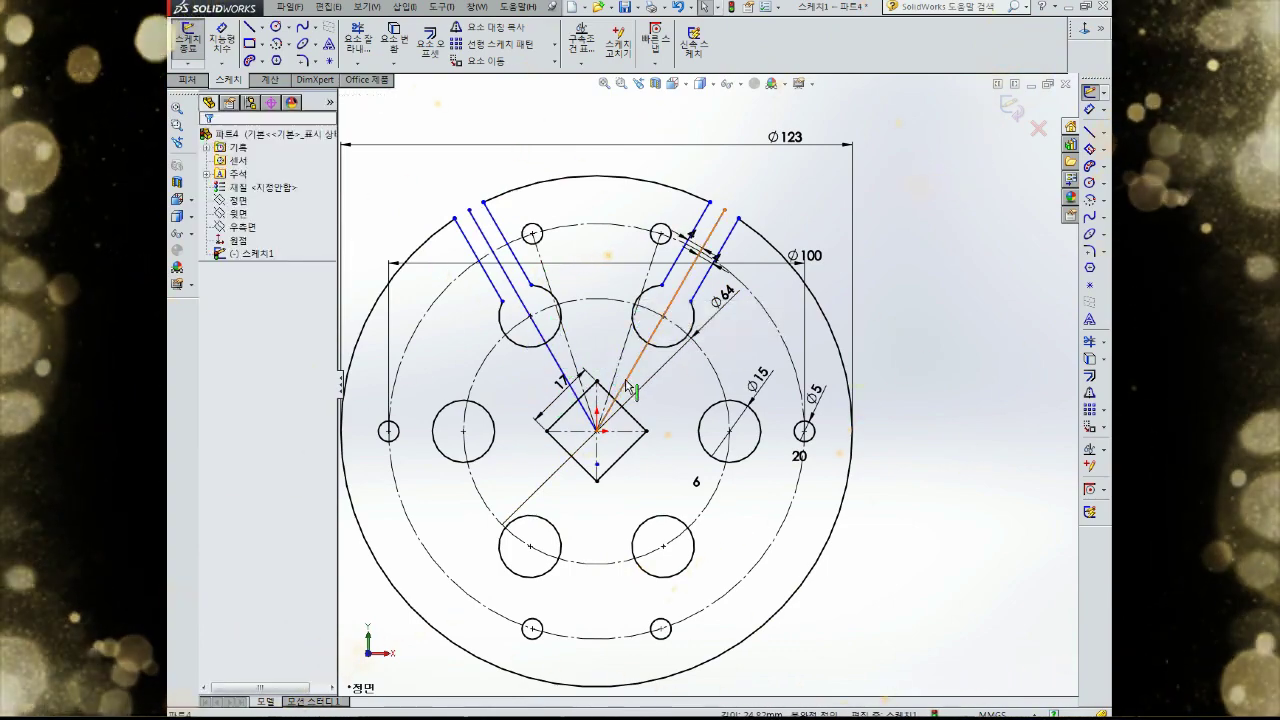
Convert the centre lines of both slots into construction lines
left_click(626, 387)
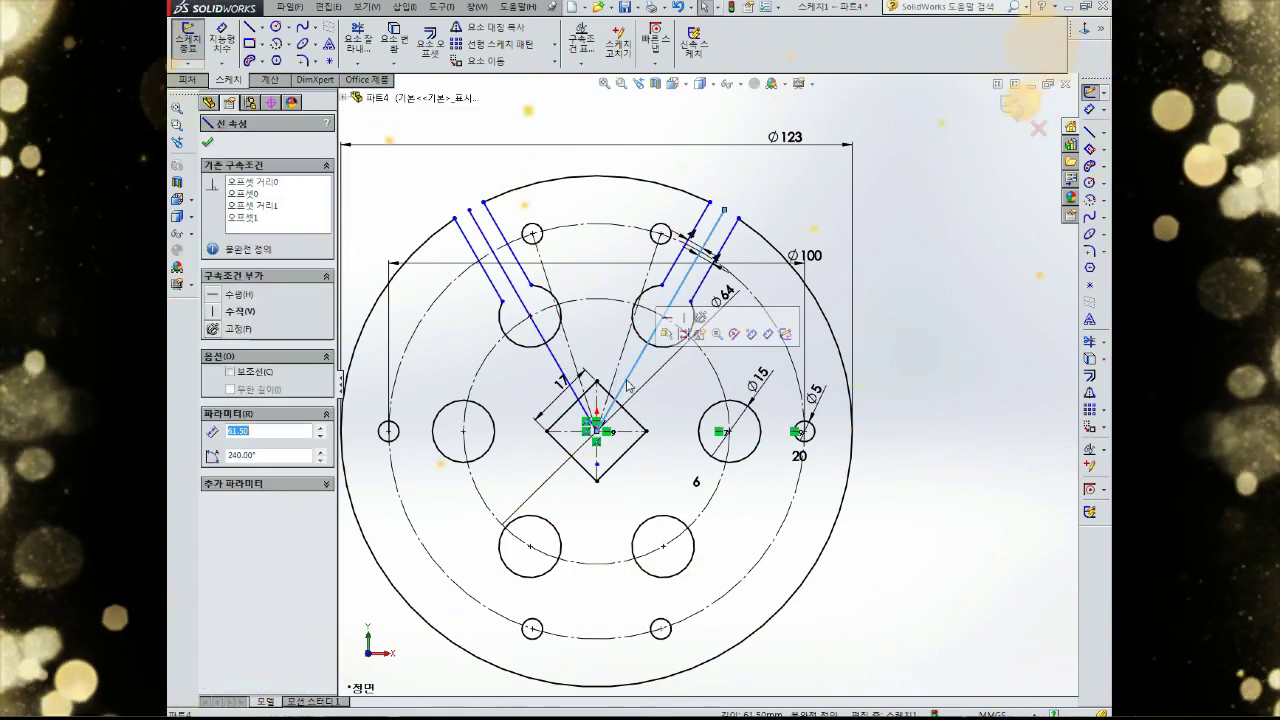
left_click(558, 364, "ctrl")
left_click(230, 527)
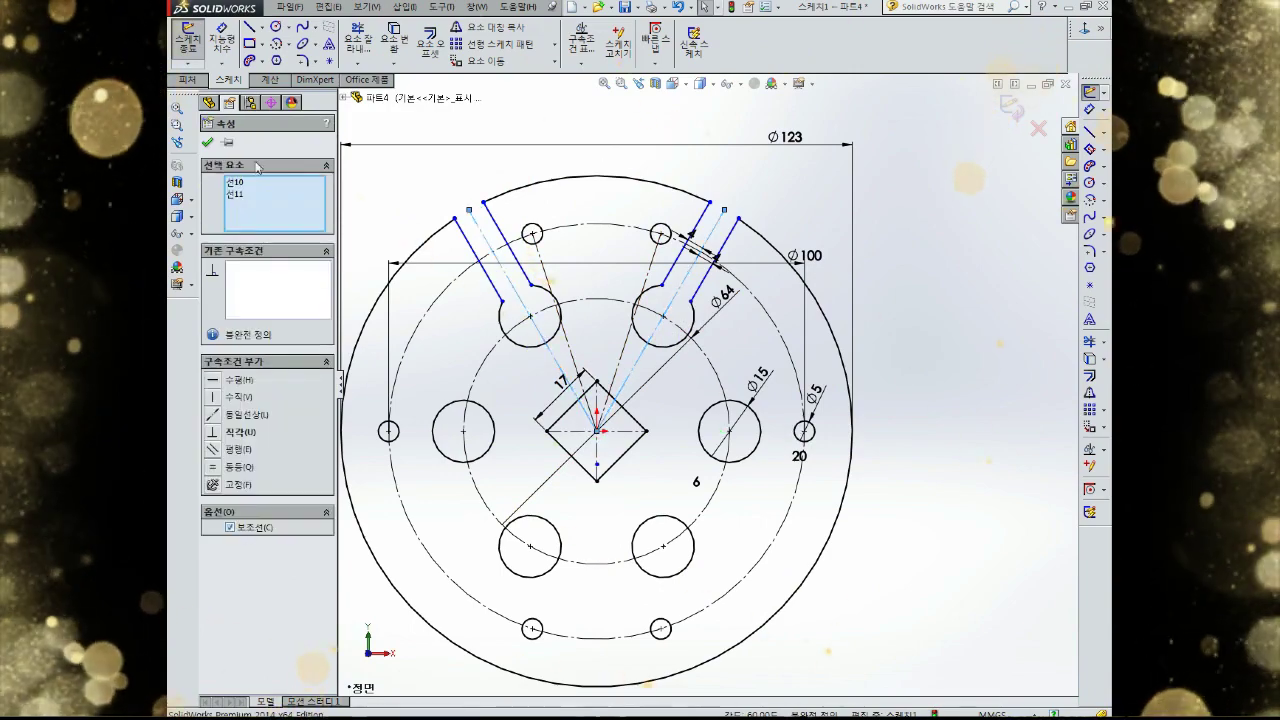
left_click(210, 143)
scroll(605, 300, "down", 2)
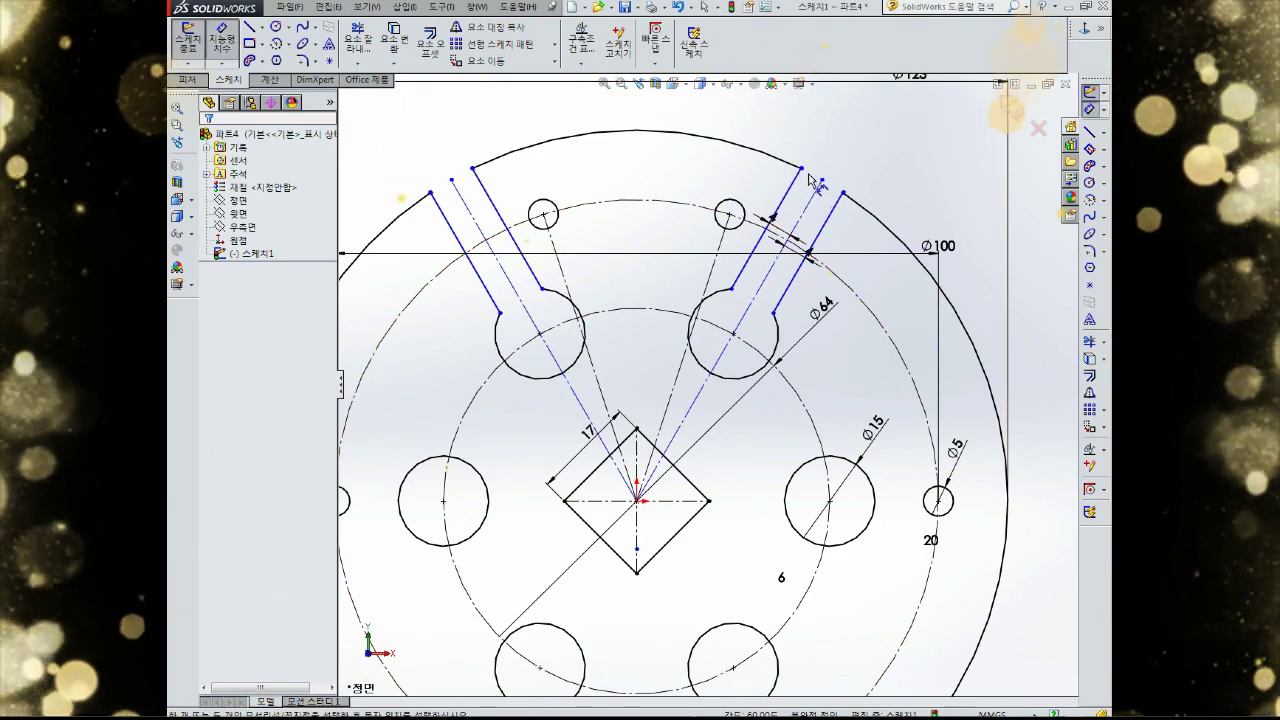
left_click(834, 214)
left_click(852, 150)
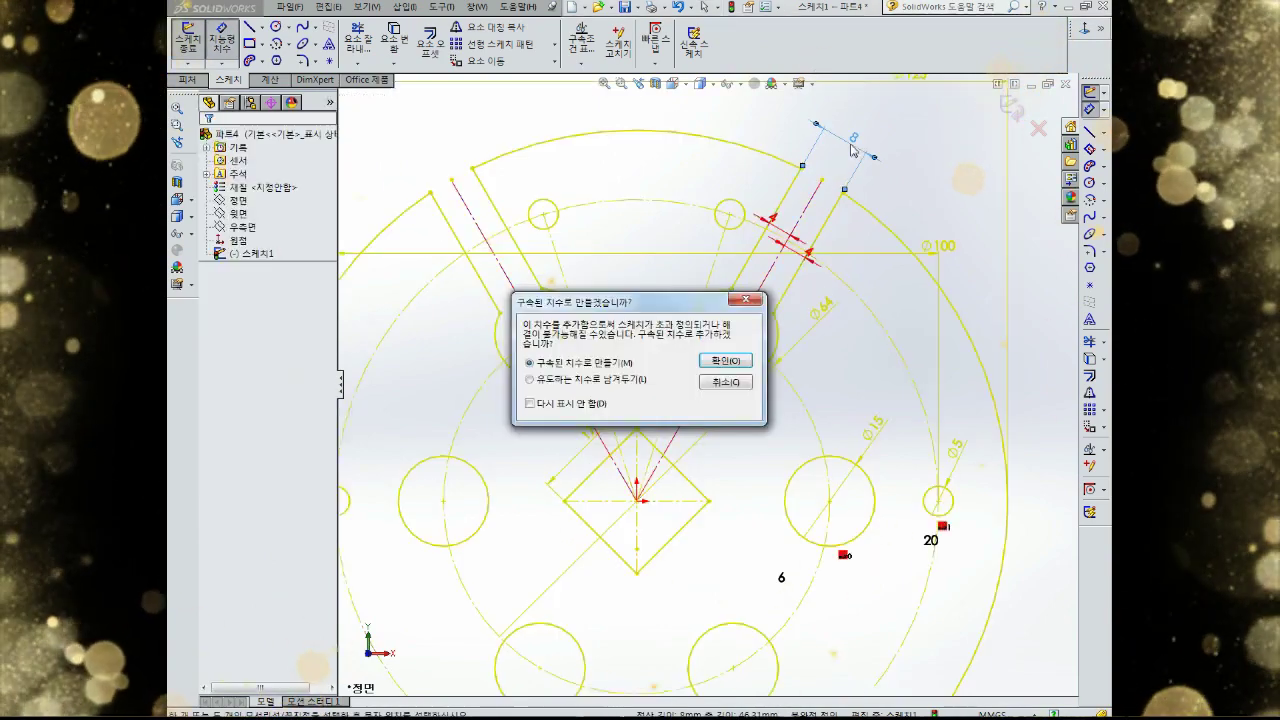
left_click(724, 383)
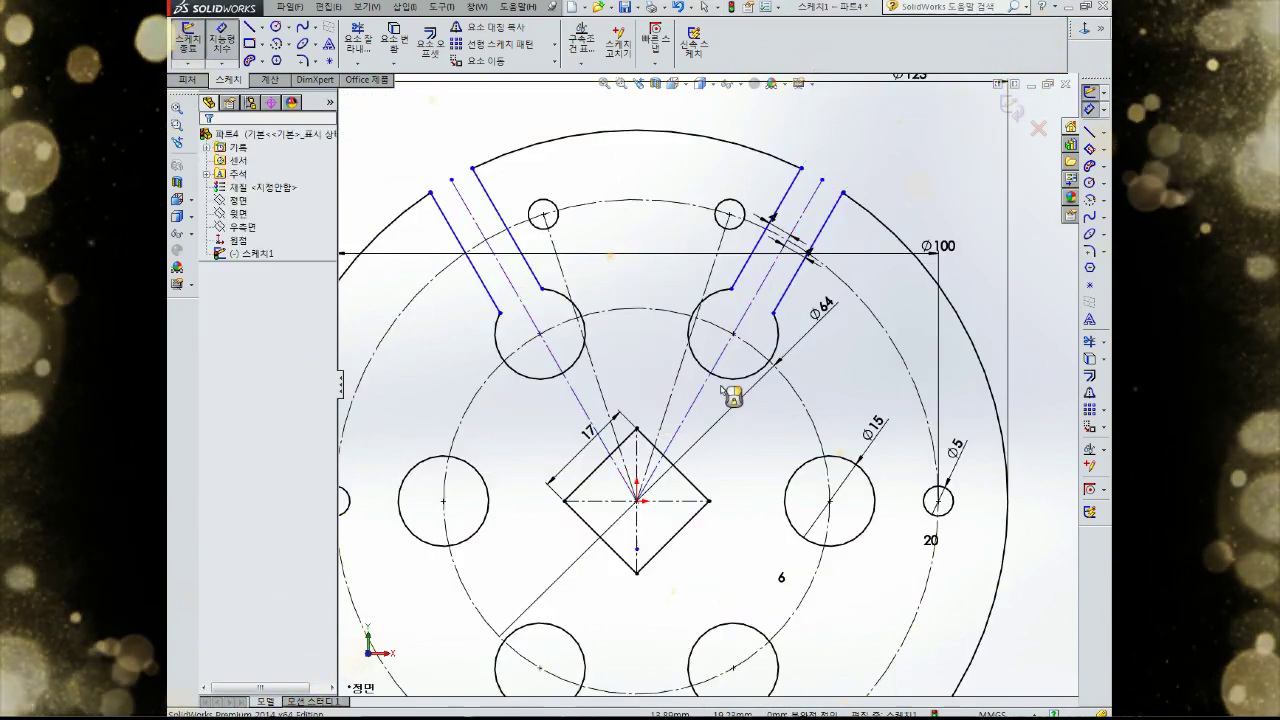
Add a Fix relation to the outer end point of the upper-right slot's outer wall
left_click(843, 192)
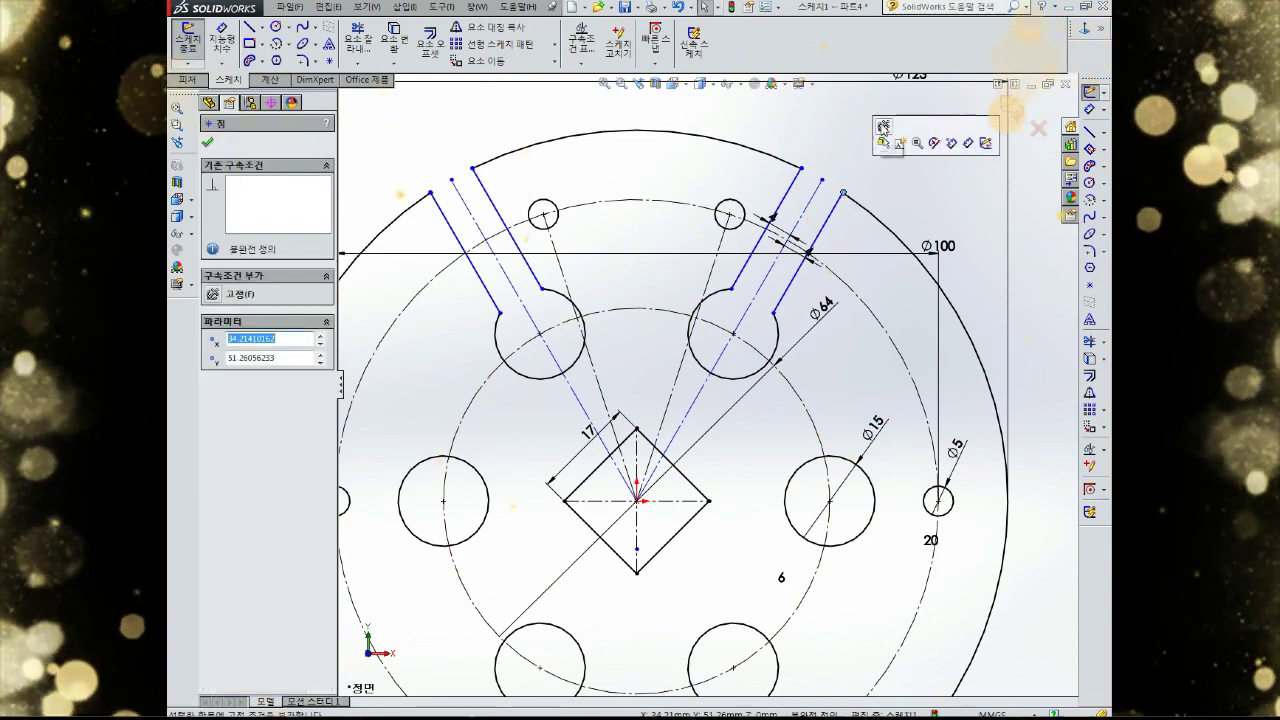
left_click(884, 134)
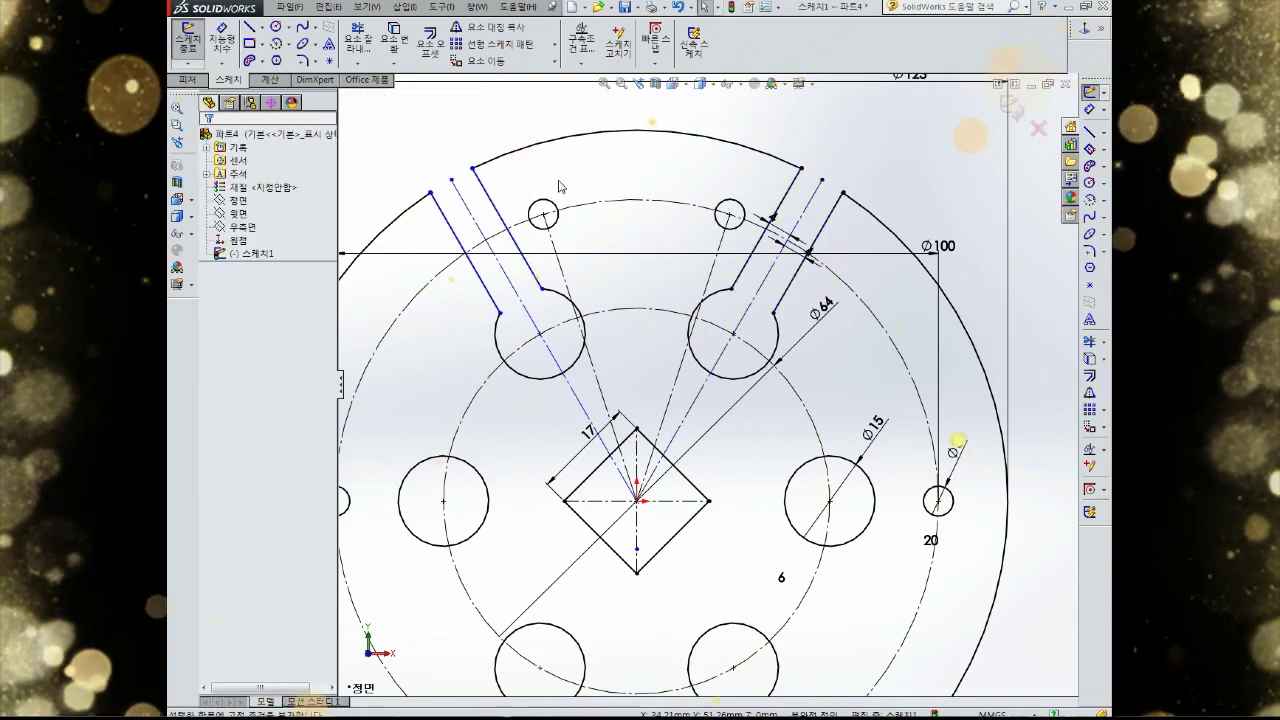
Try to add Fix relations to the end points of the upper-left slot's outer wall
left_click(473, 168)
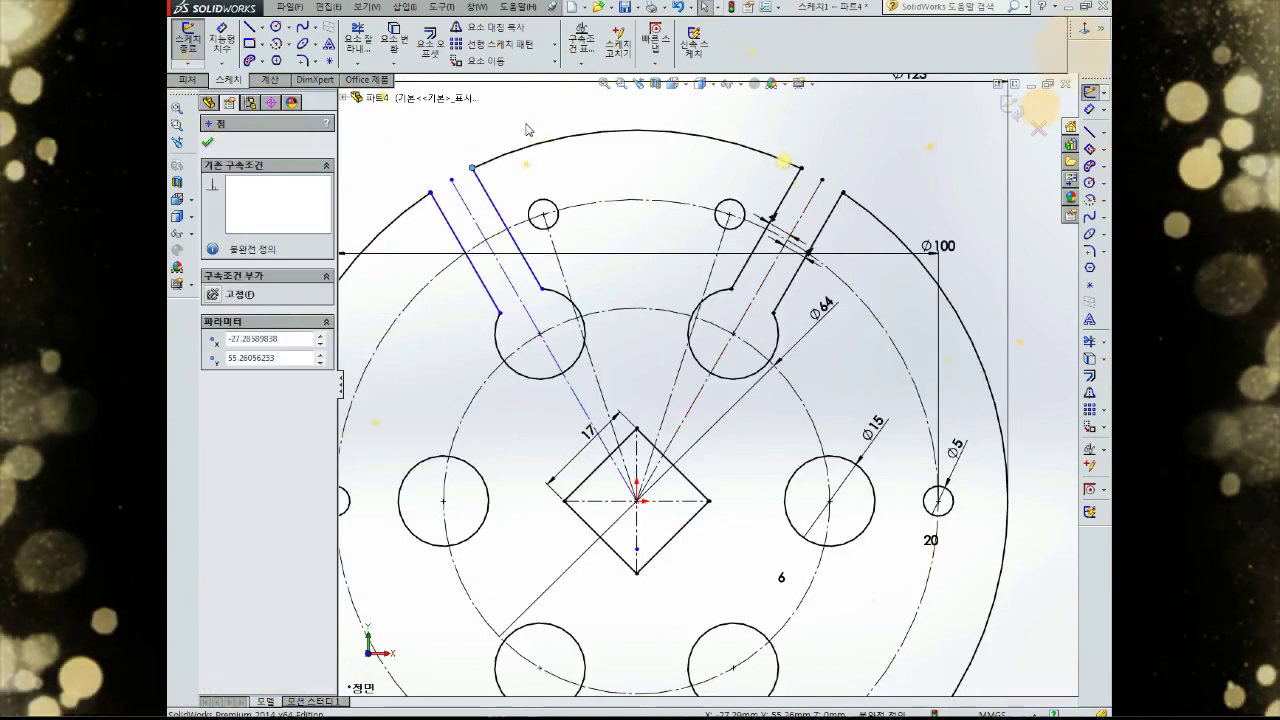
key("Escape")
left_click(430, 192)
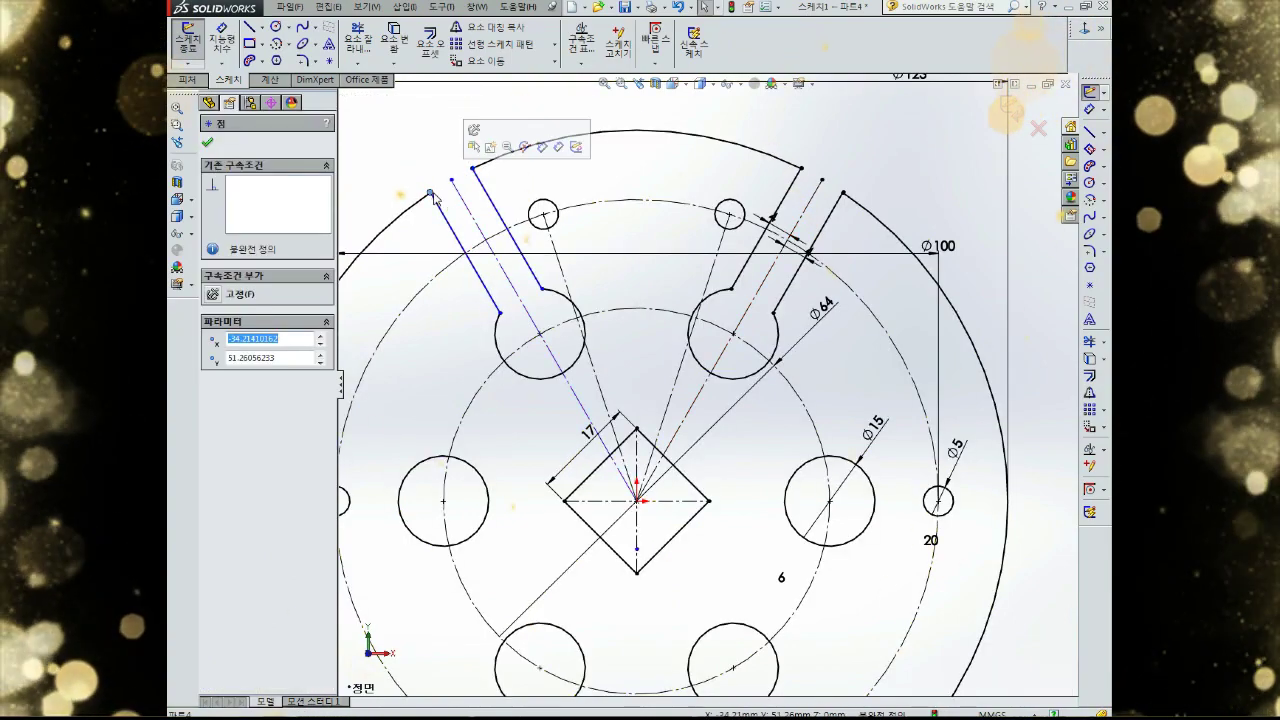
left_click(475, 131)
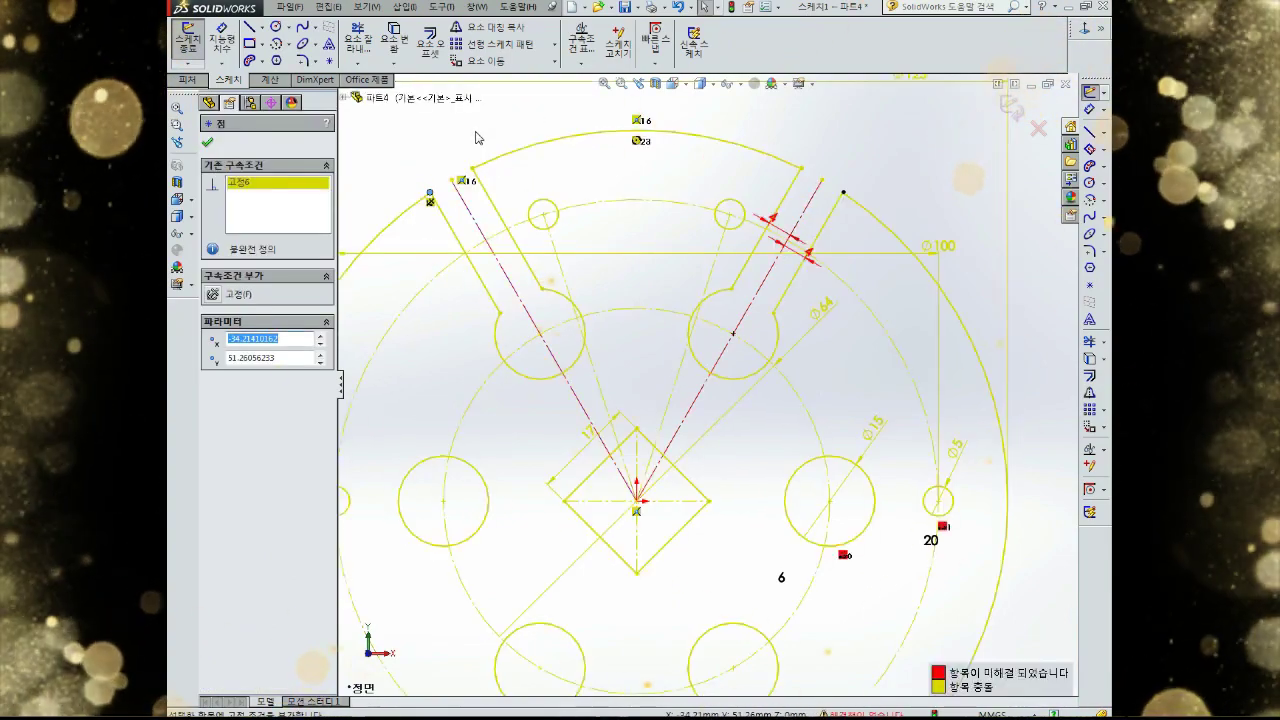
key("ctrl+z")
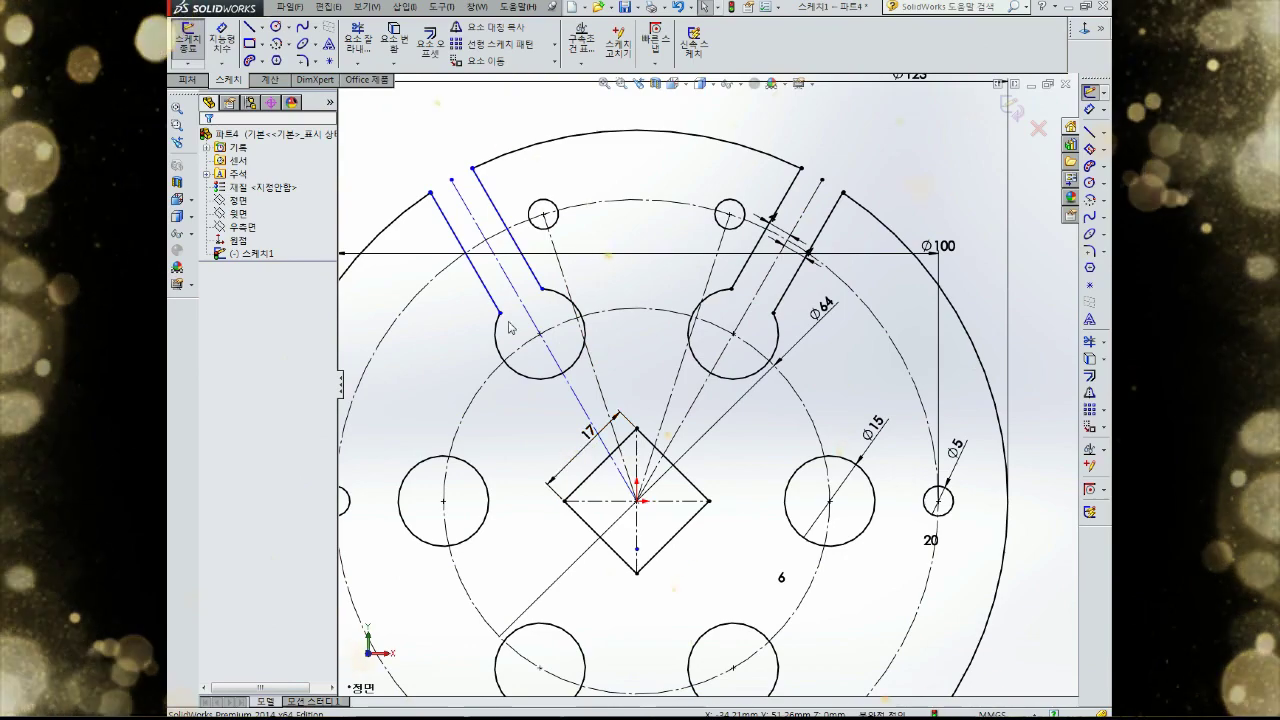
left_click(502, 315)
left_click(542, 254)
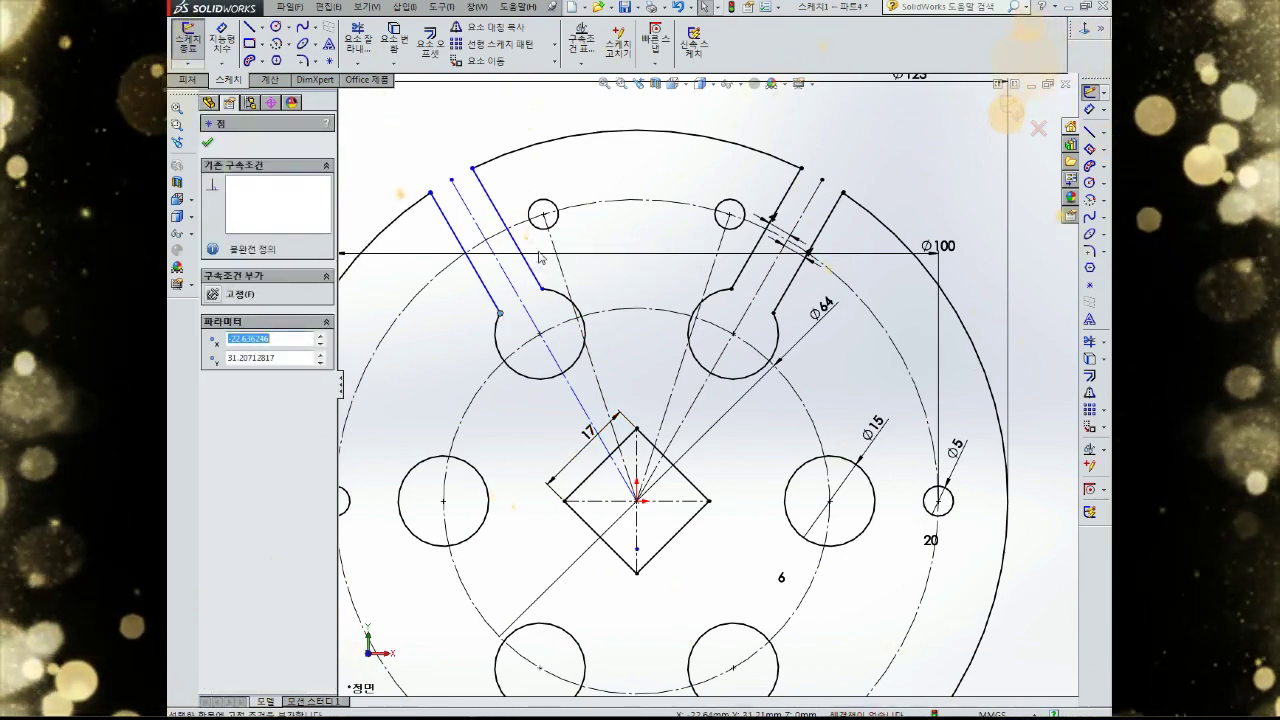
key("ctrl+z")
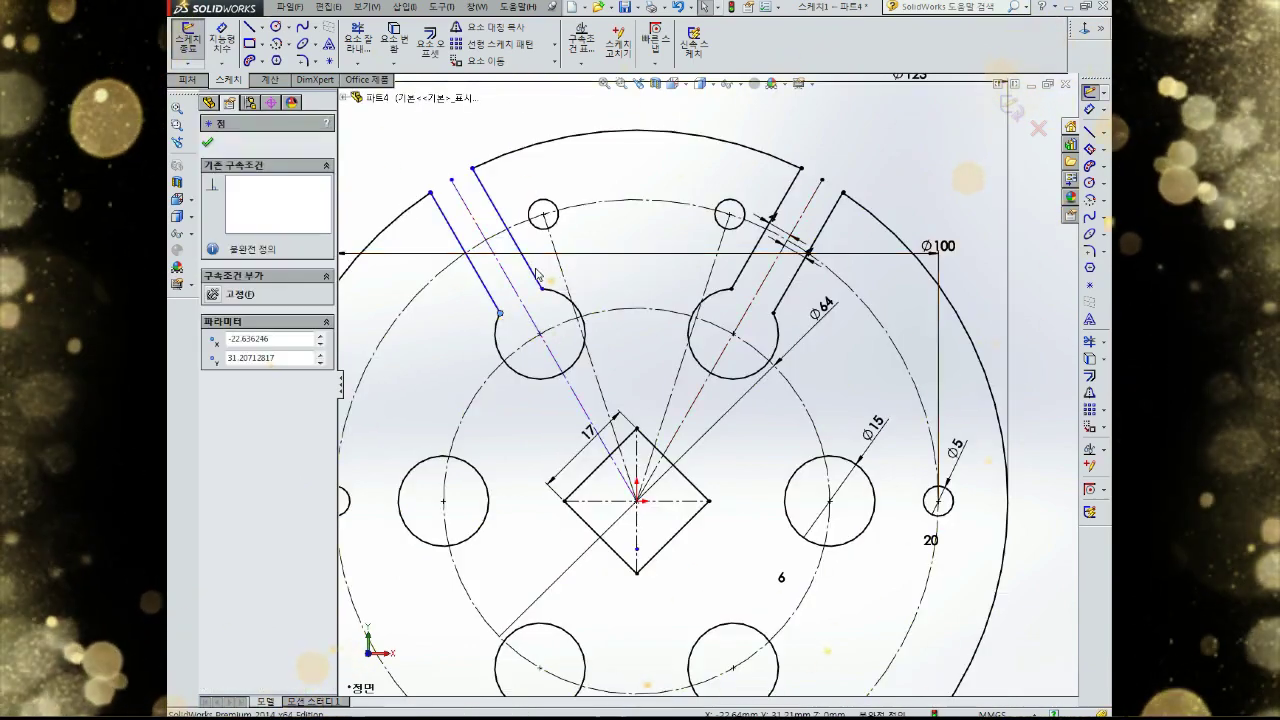
key("Escape")
Dimension the distance between the two walls of the upper-left slot as 8 mm
left_click(533, 270)
left_click(475, 115)
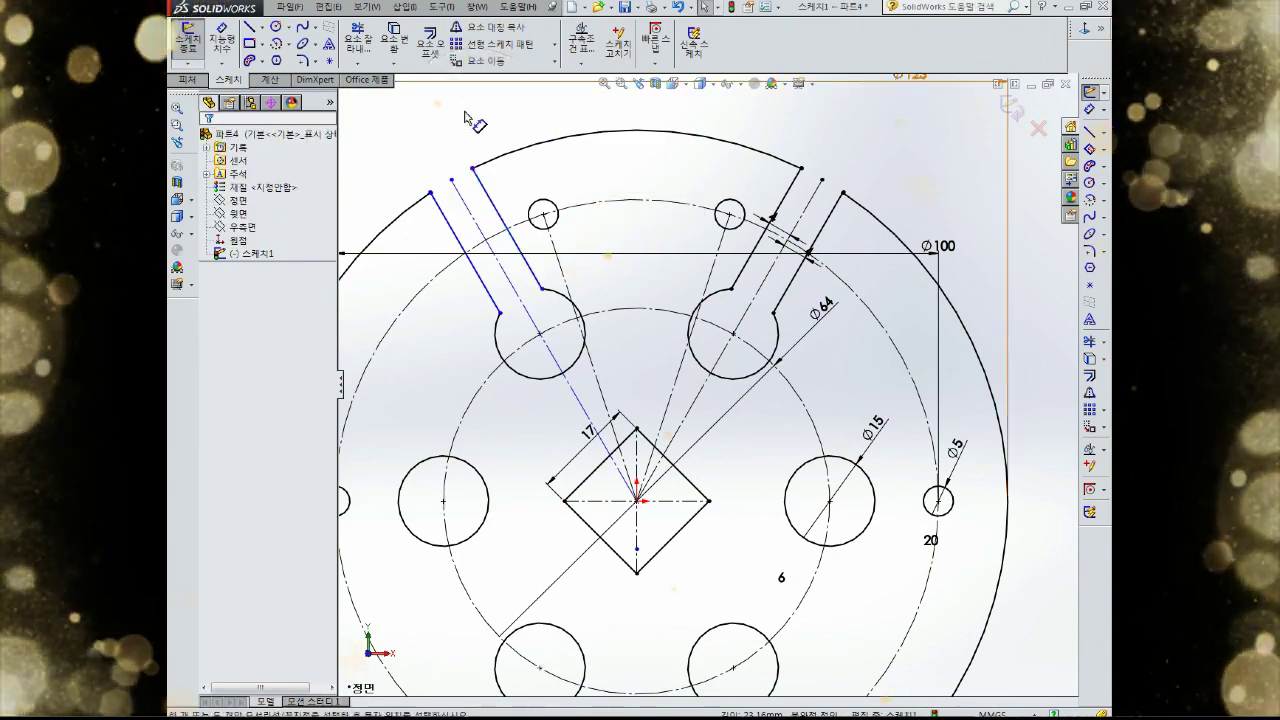
left_click(500, 206)
left_click(465, 251)
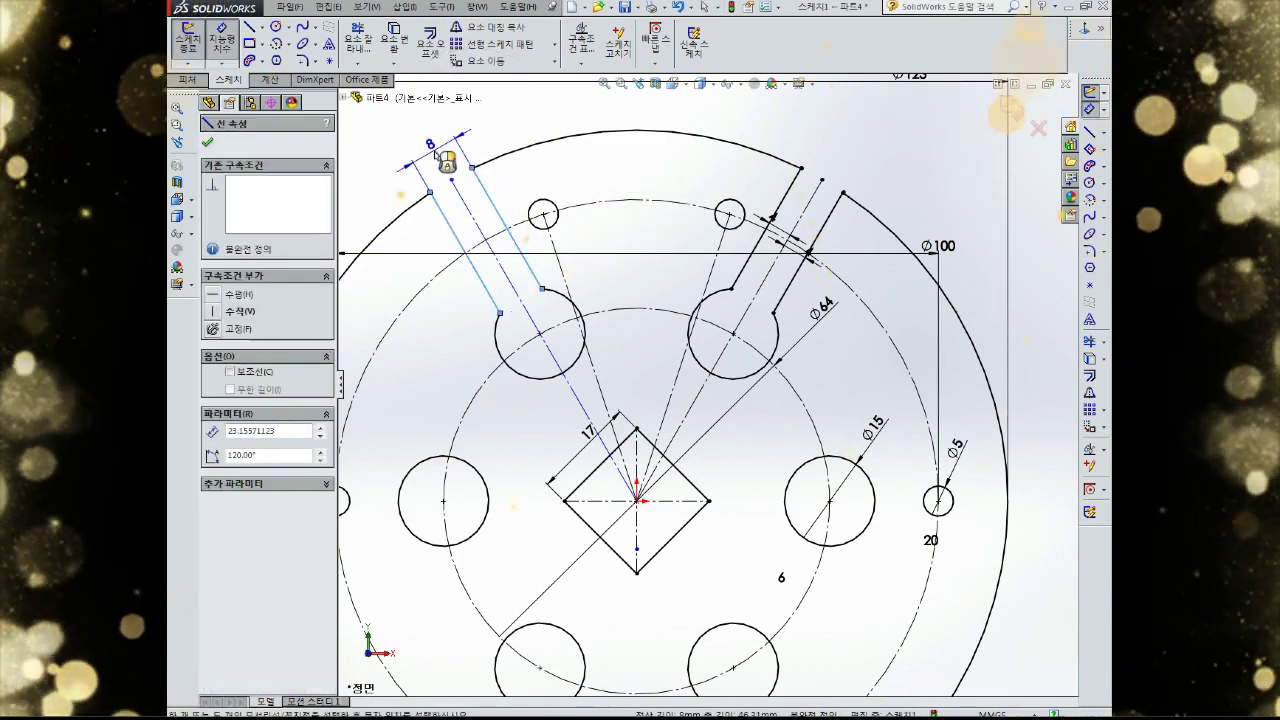
left_click(449, 163)
key("Return")
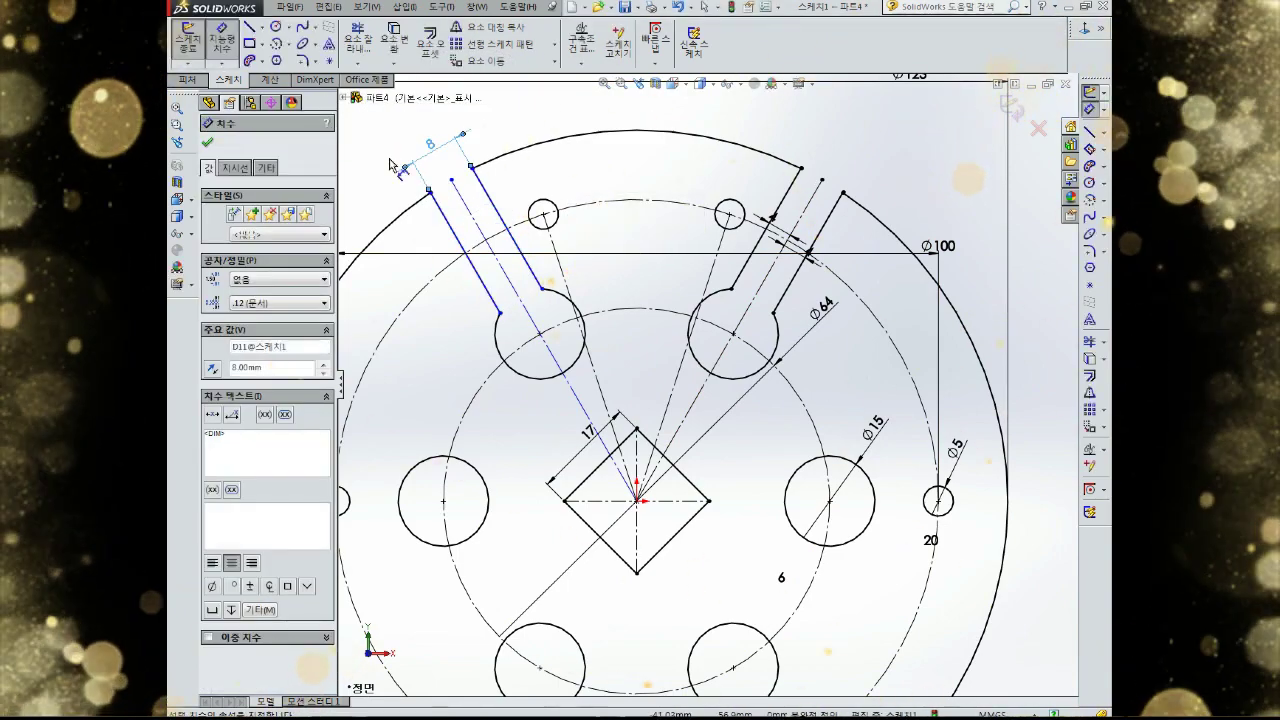
key("Escape")
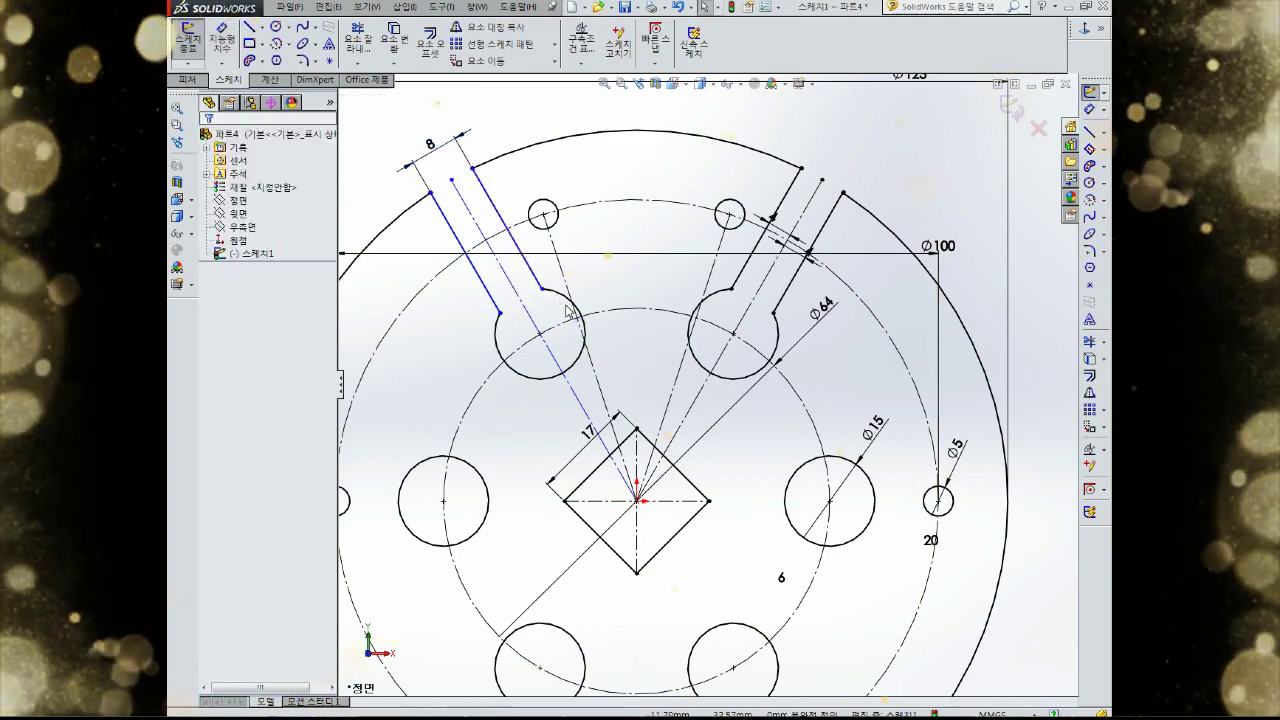
Dimension the angle between the two slots' construction centre lines as 60°
mouse_move(541, 289)
left_mouse_down()
mouse_move(527, 291)
mouse_move(541, 289)
left_mouse_up()
left_click(221, 42)
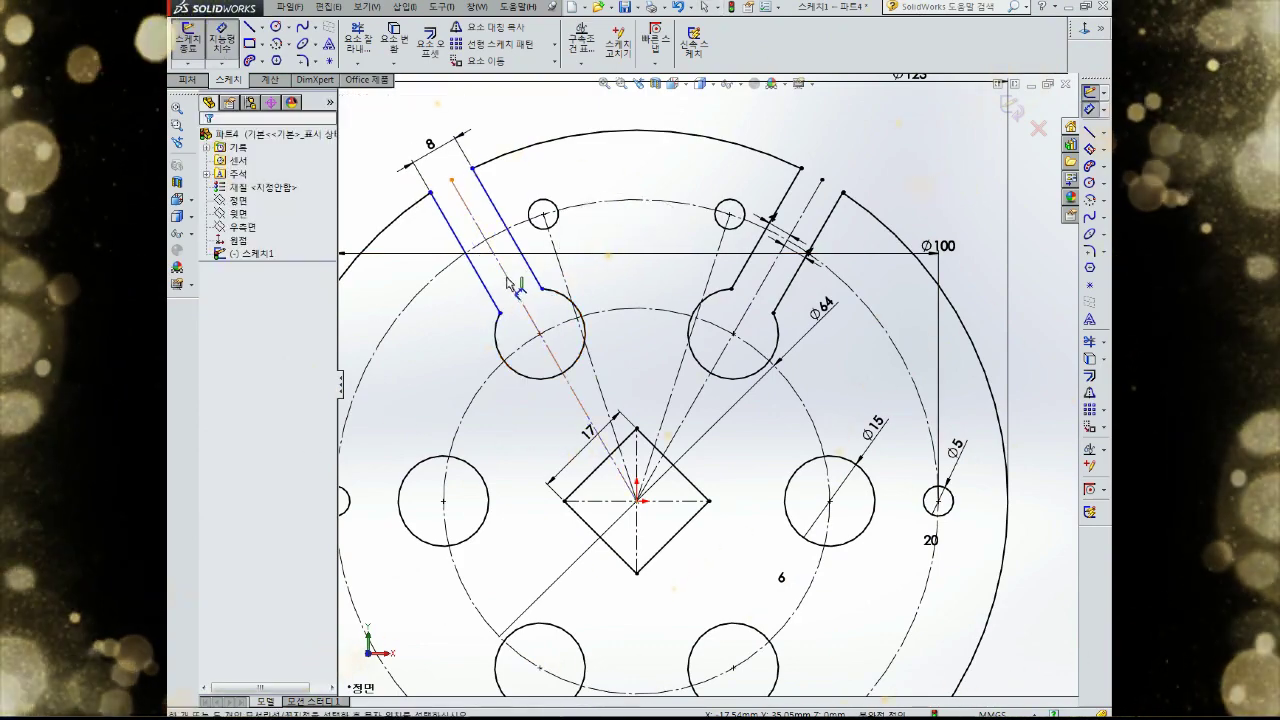
left_click(462, 198)
left_click(765, 298)
left_click(614, 180)
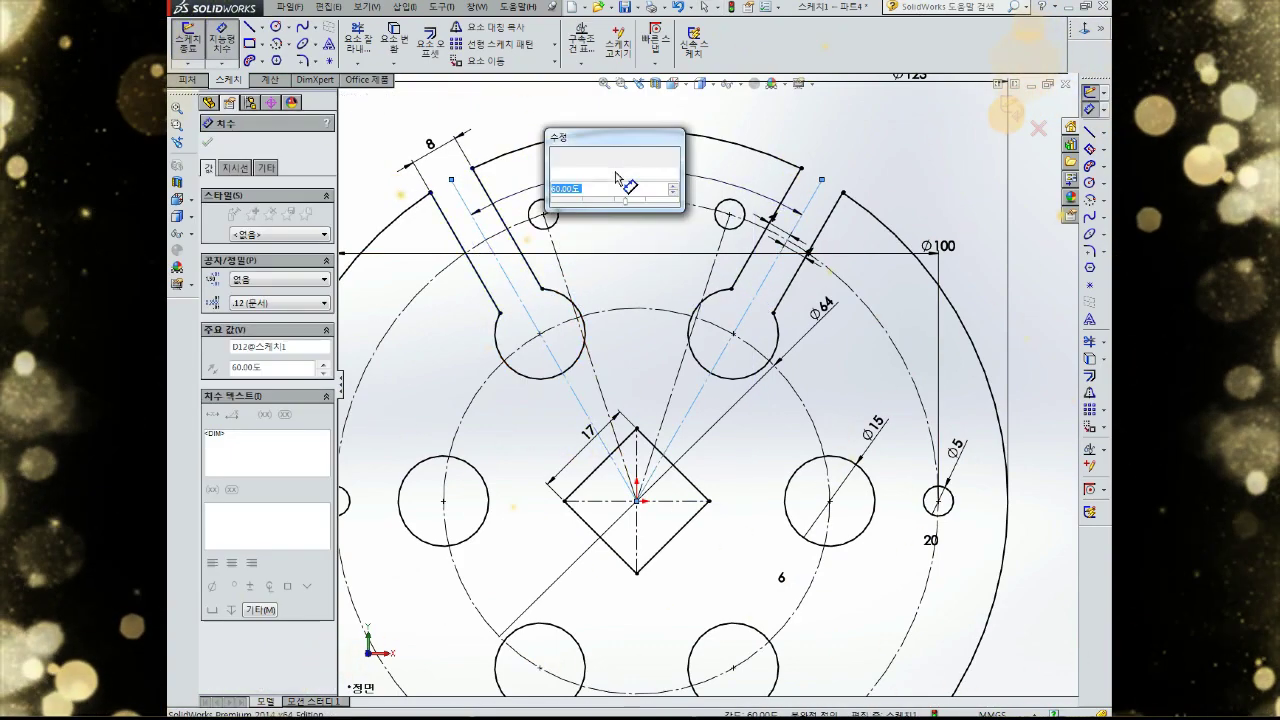
key("Return")
key("Escape")
Exit the disc sketch and clear its selection
scroll(480, 466, "up", 2)
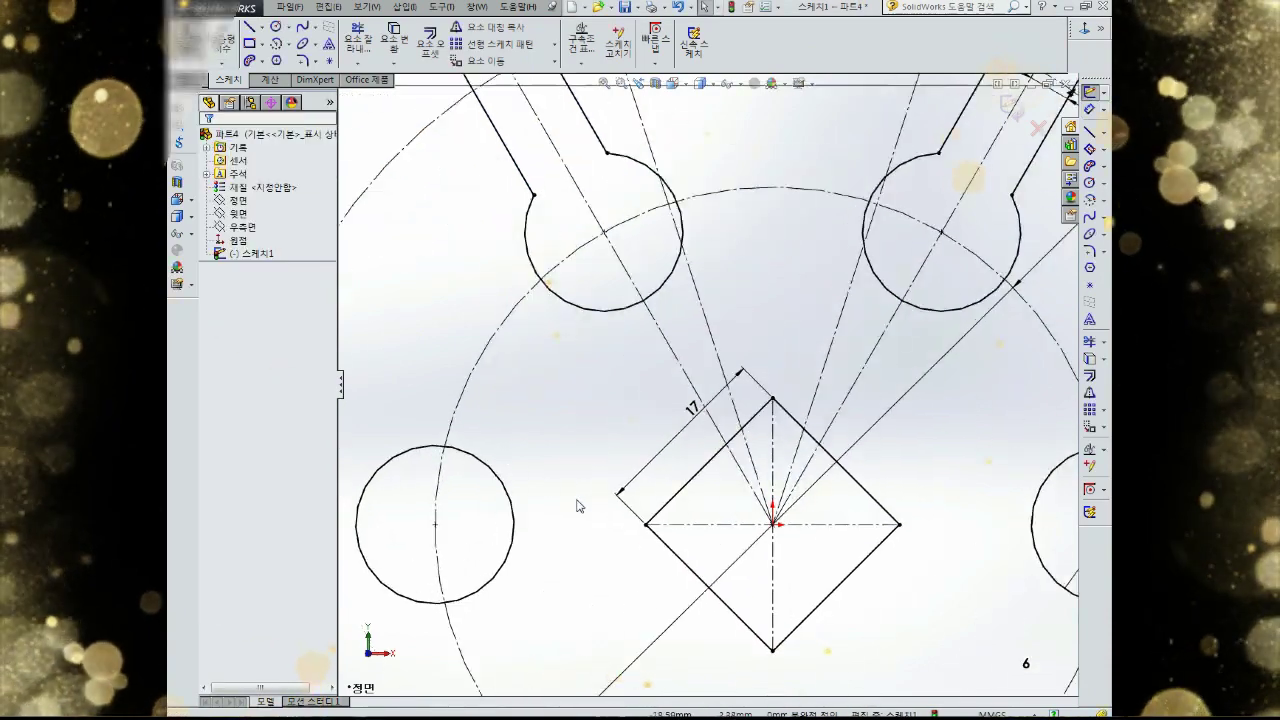
key("f")
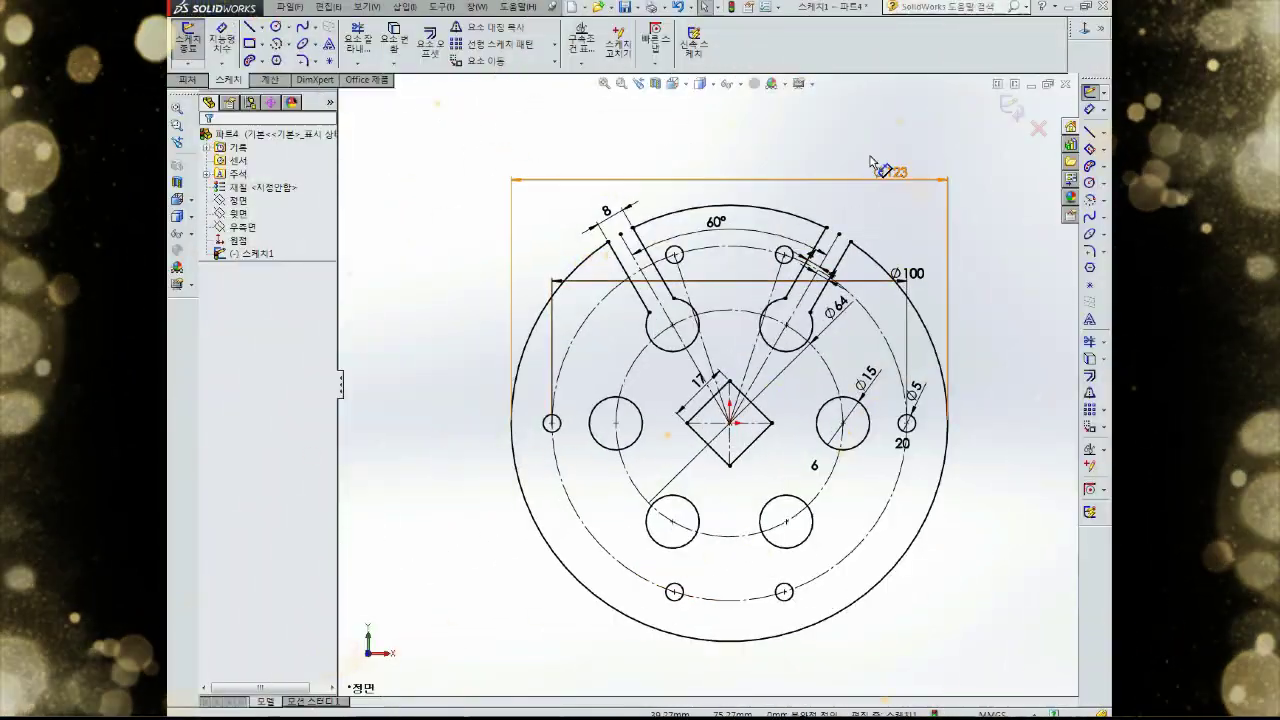
left_click(1008, 108)
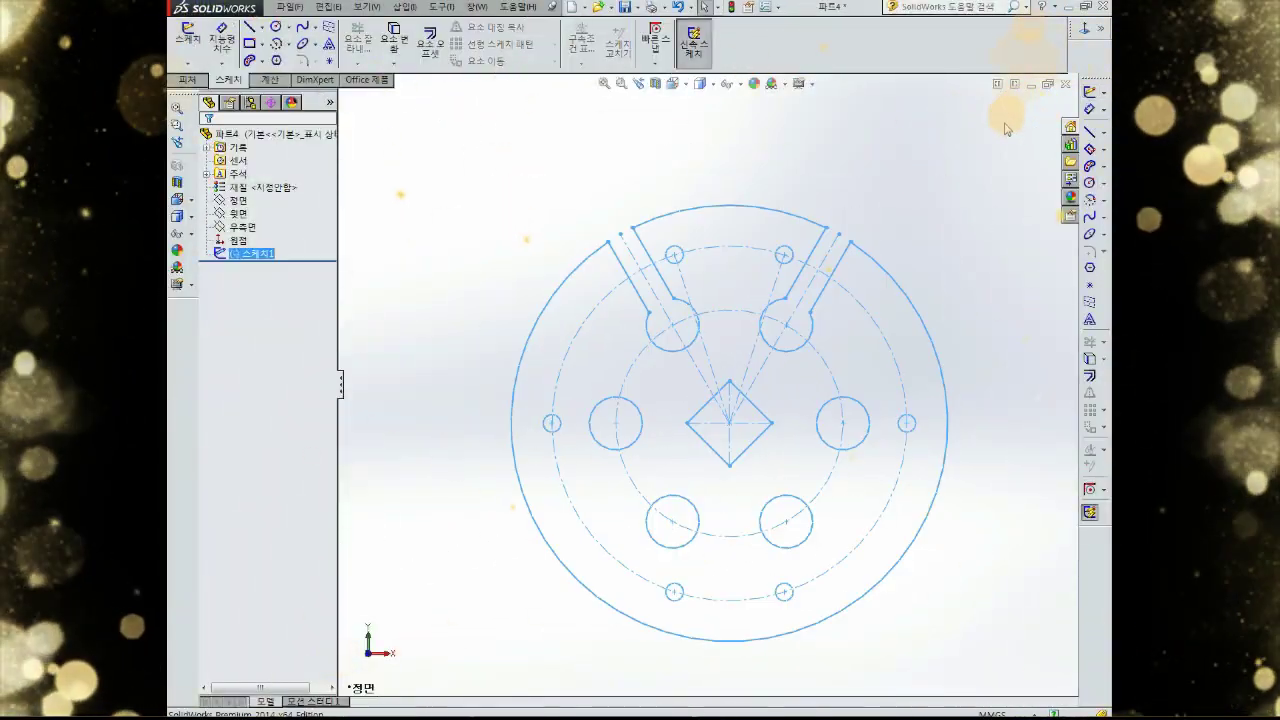
left_click(967, 206)
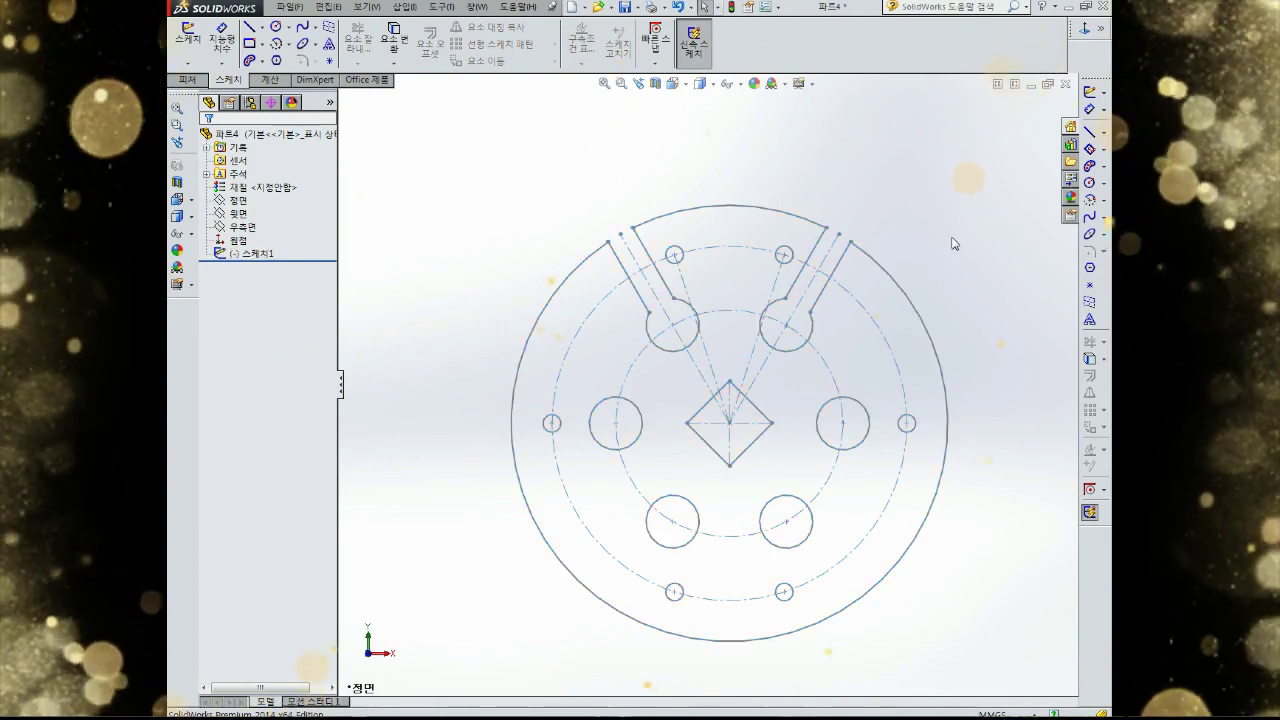
Reopen the disc sketch and mirror the four upper slot walls about the diamond's horizontal centre line
right_click(266, 256)
left_click(276, 211)
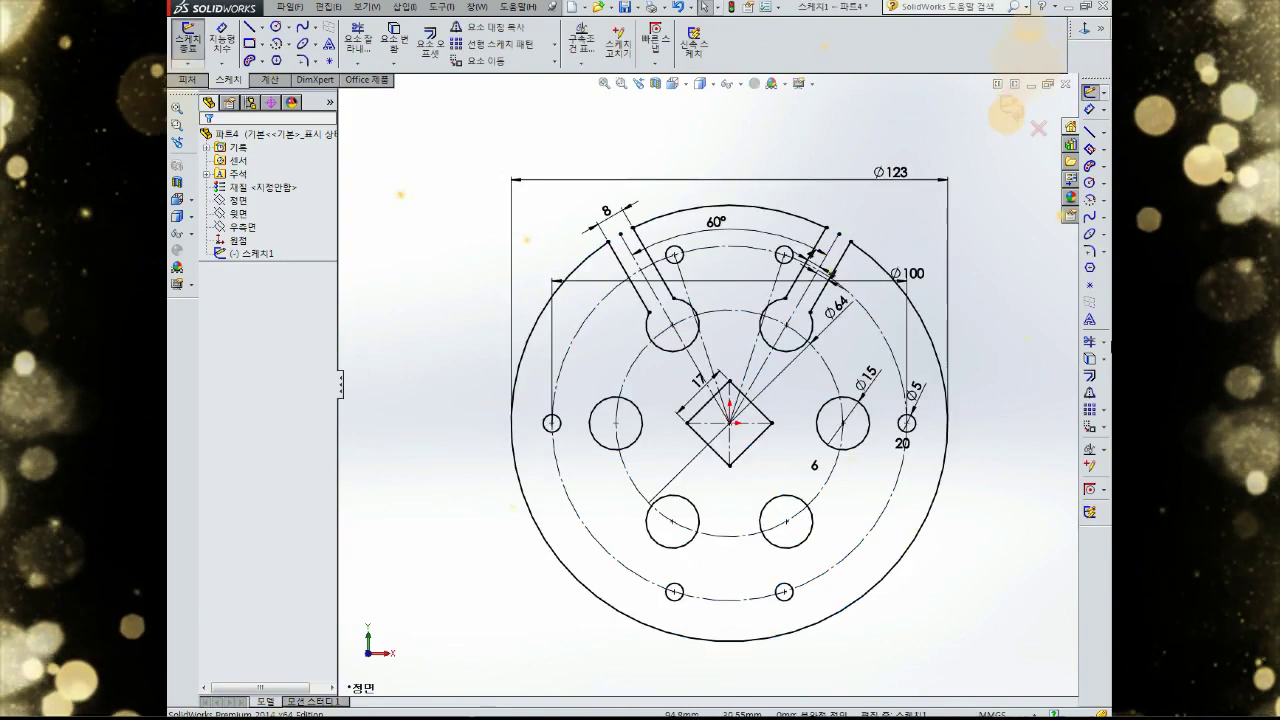
left_click(1092, 395)
left_click(820, 300)
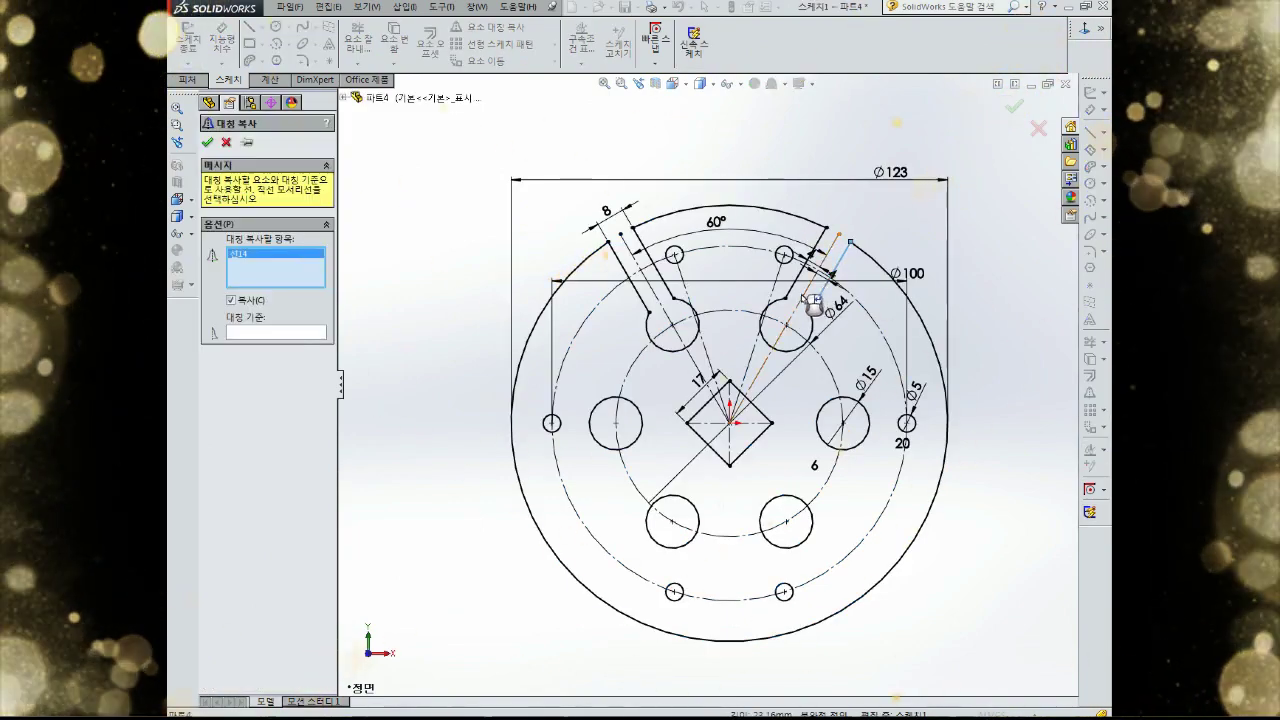
left_click(797, 280)
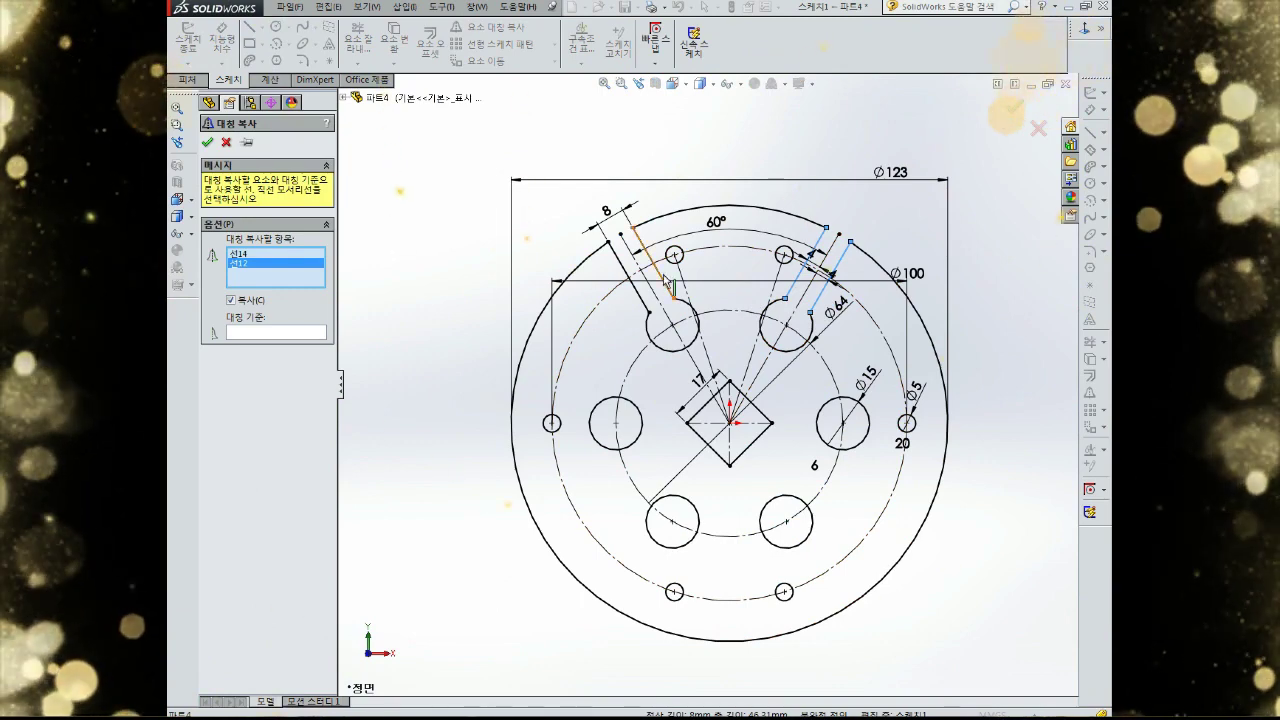
left_click(668, 285)
left_click(630, 278)
left_click(291, 333)
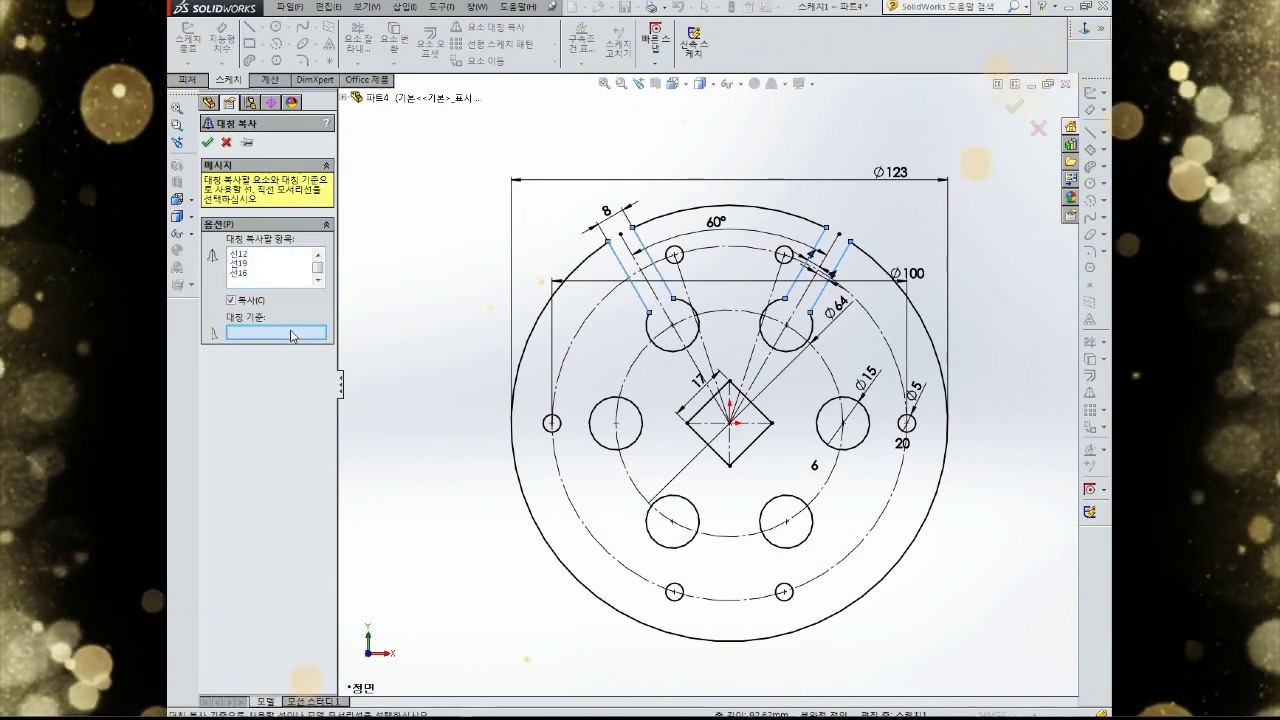
left_click(753, 424)
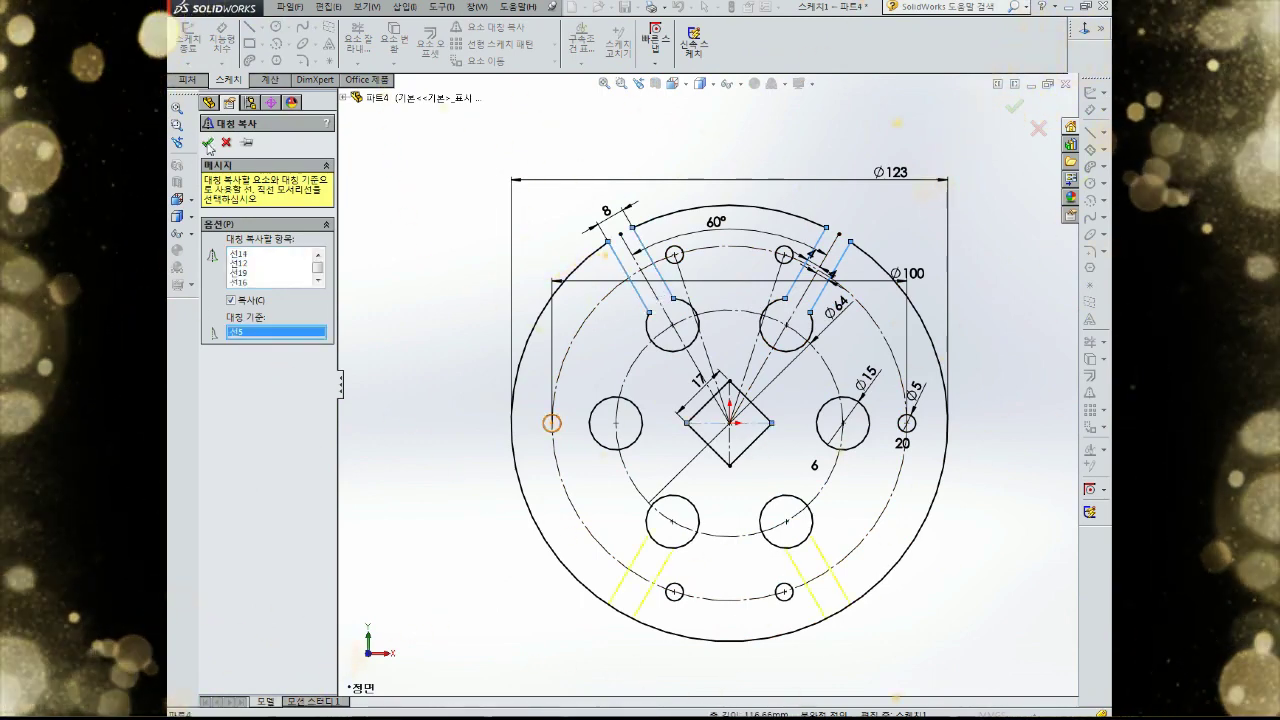
left_click(209, 143)
Try to trim the lower 15 mm circles' and the outer circle's arcs between the mirrored slot walls
scroll(790, 660, "down", 4)
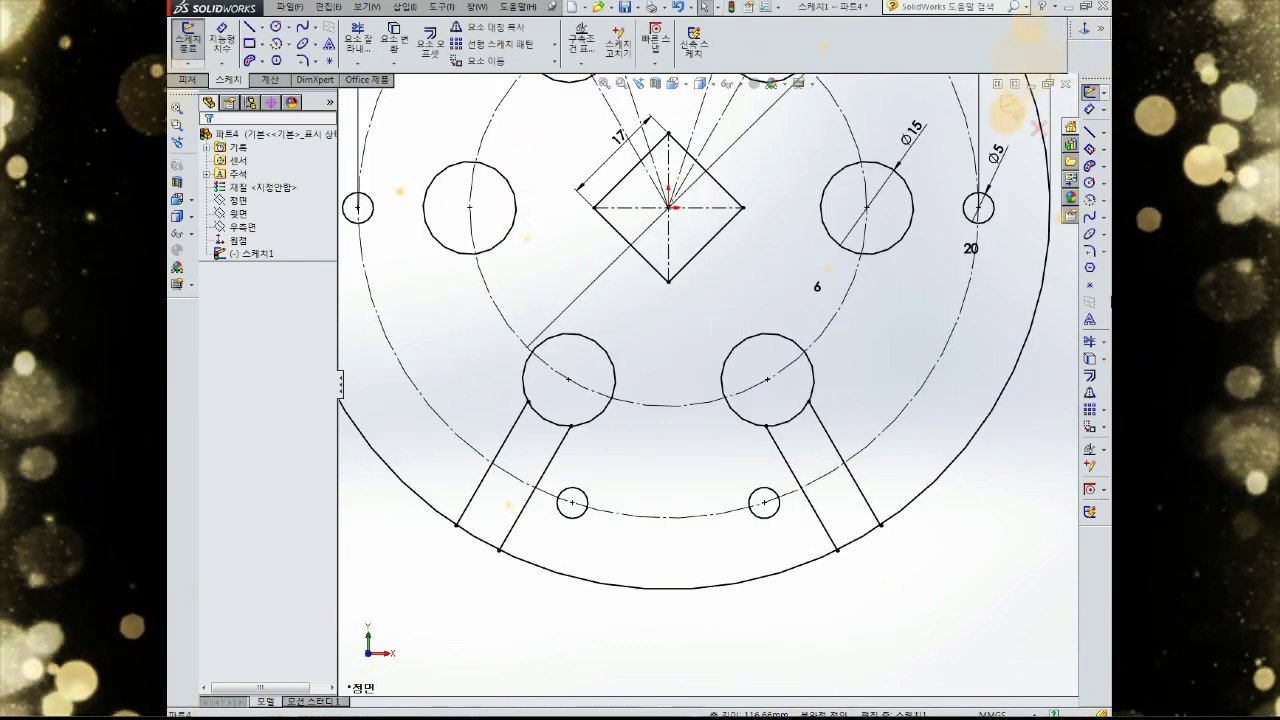
left_click(1097, 342)
left_click(789, 420)
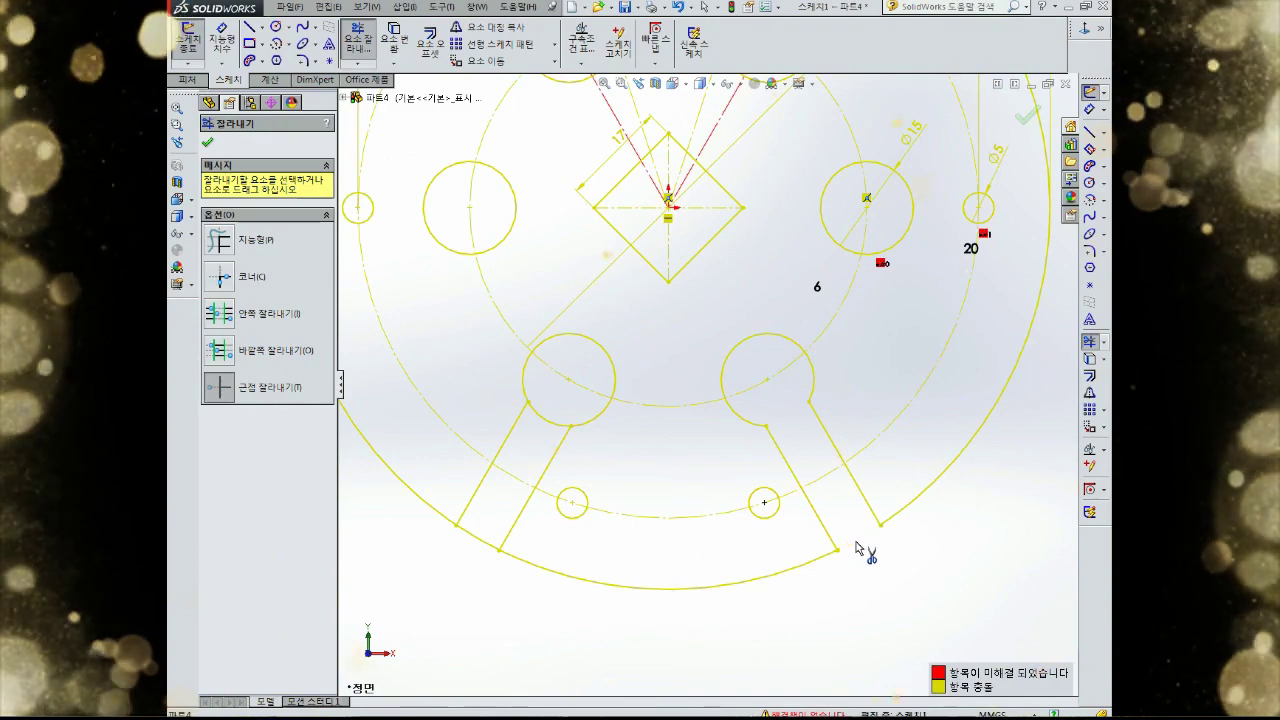
left_click(480, 543)
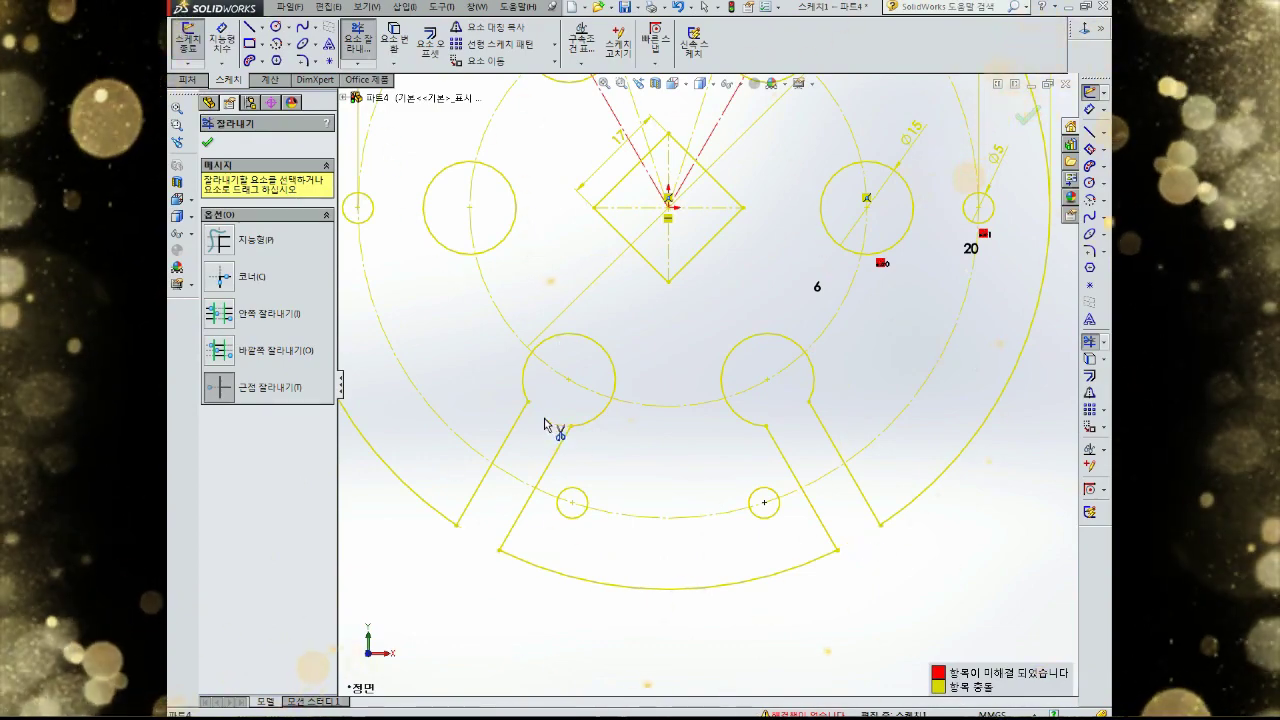
key("Escape")
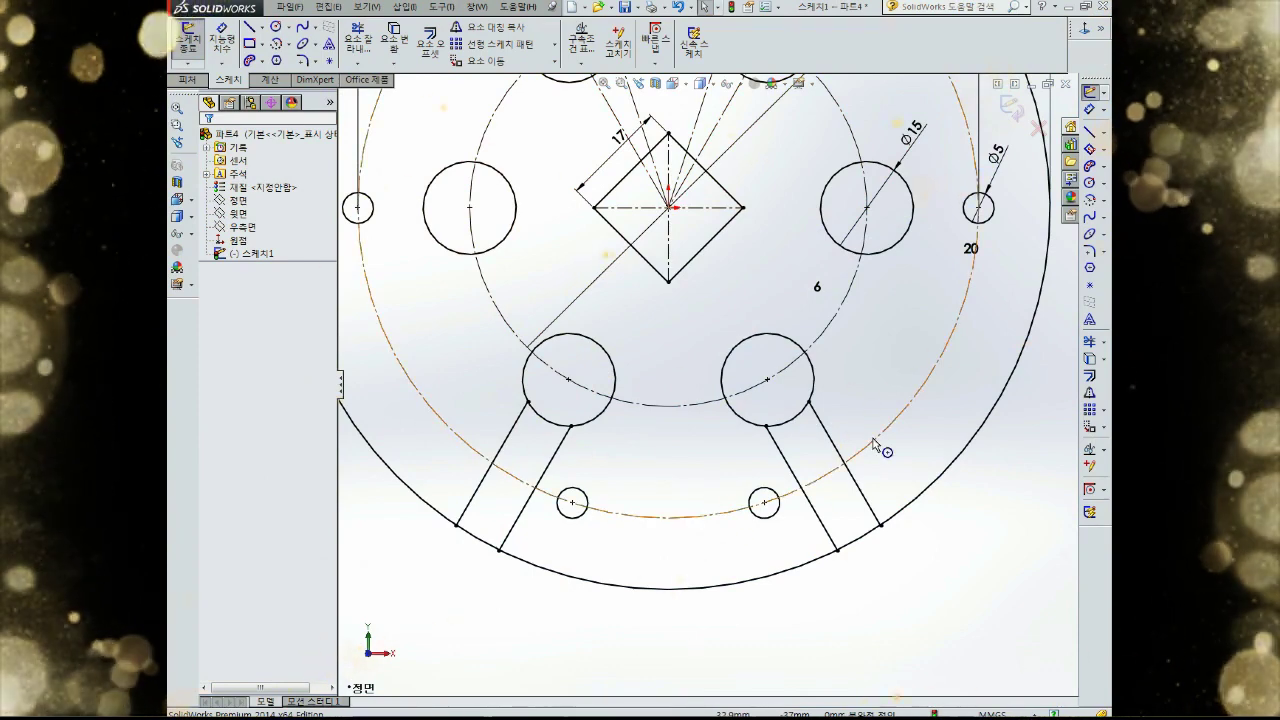
Trim away the 123 mm circle's arcs between the mirrored walls to open the ends of both lower slots
left_click(1090, 341)
left_click(857, 543)
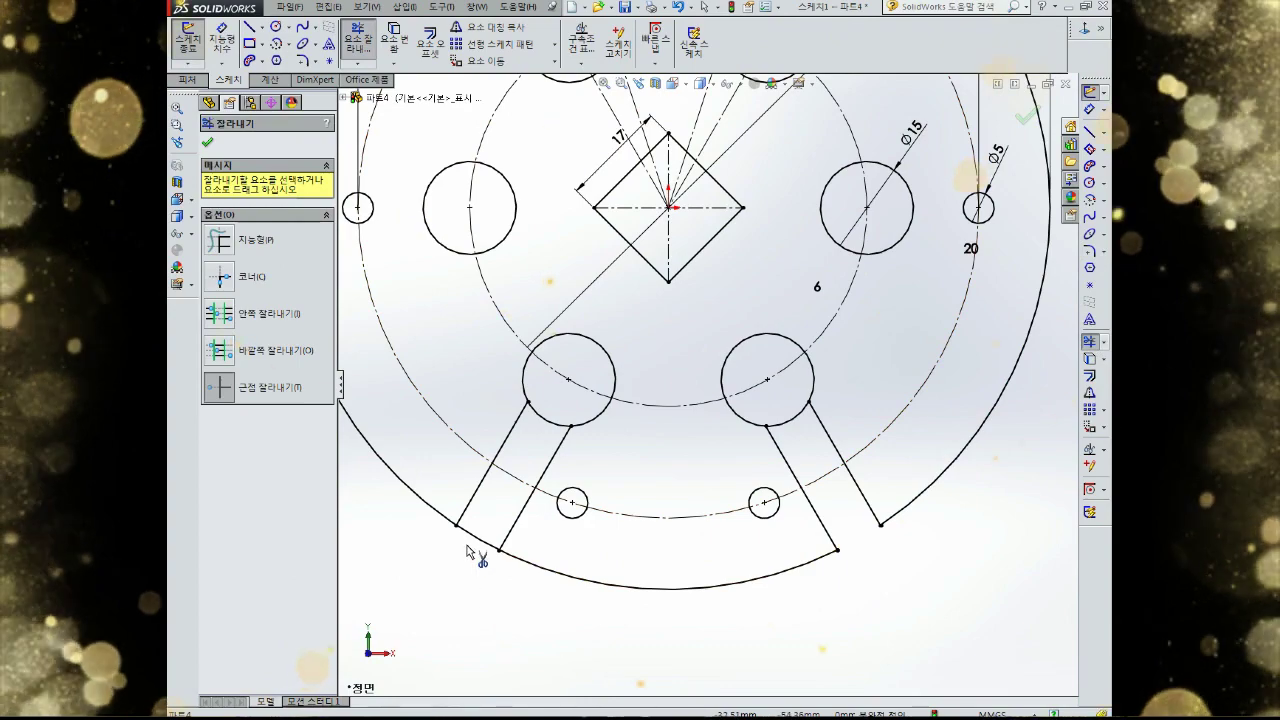
left_click(544, 422)
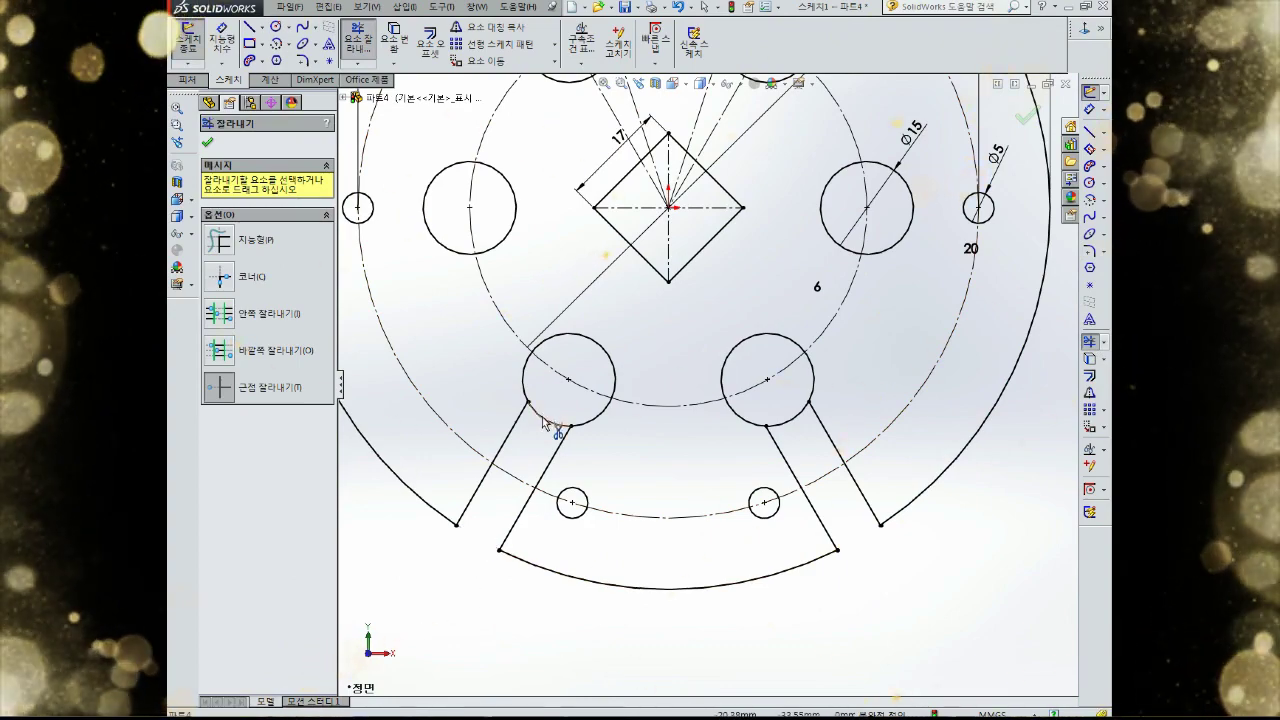
key("ctrl+z")
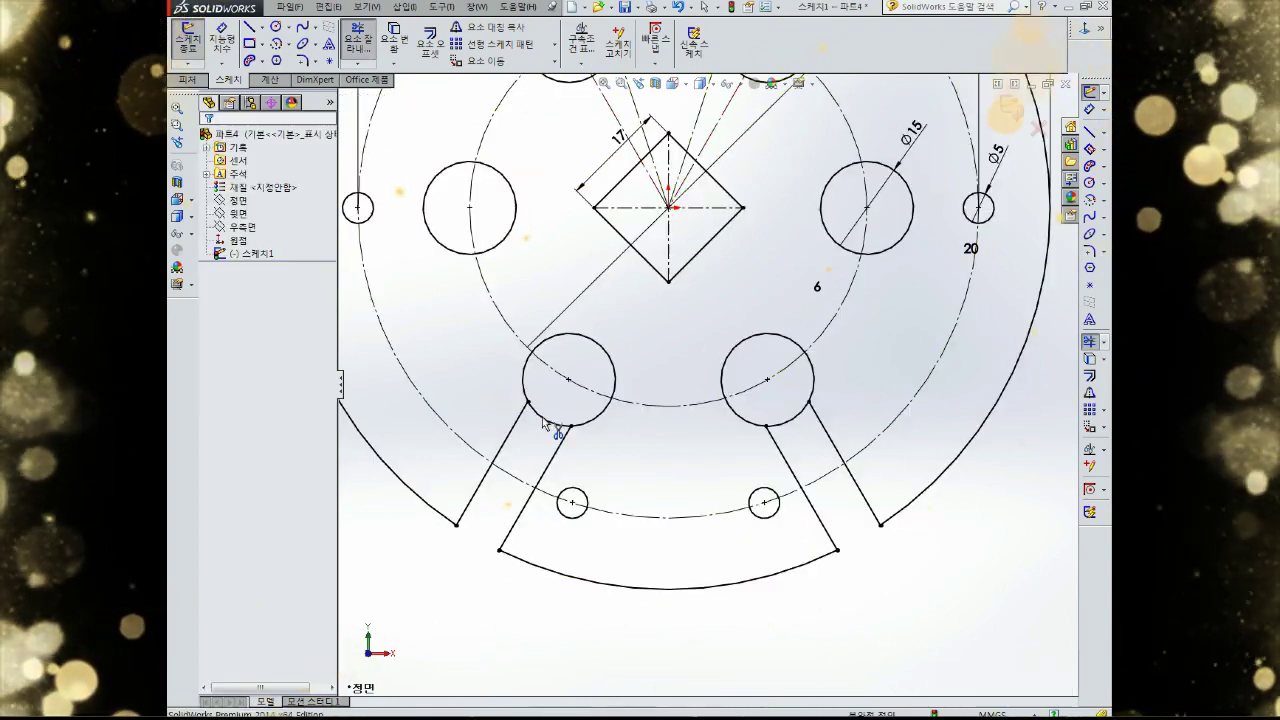
scroll(543, 422, "down", 5)
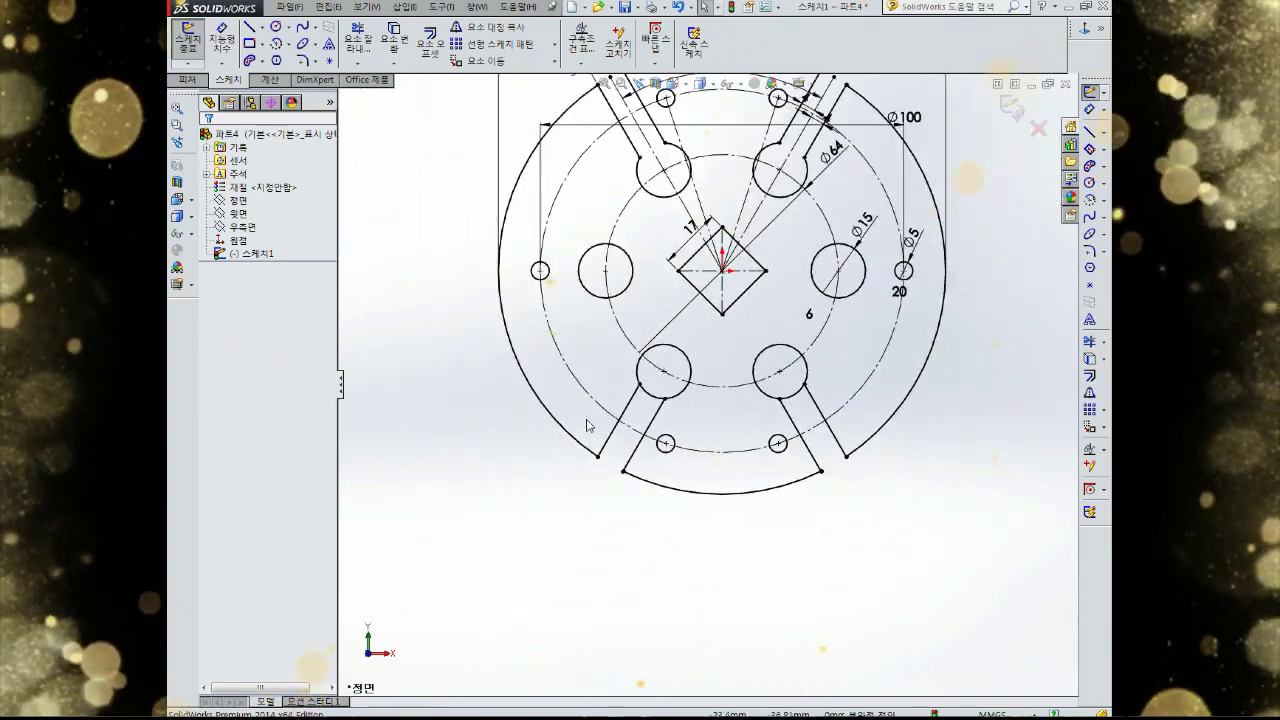
scroll(762, 389, "up", 2)
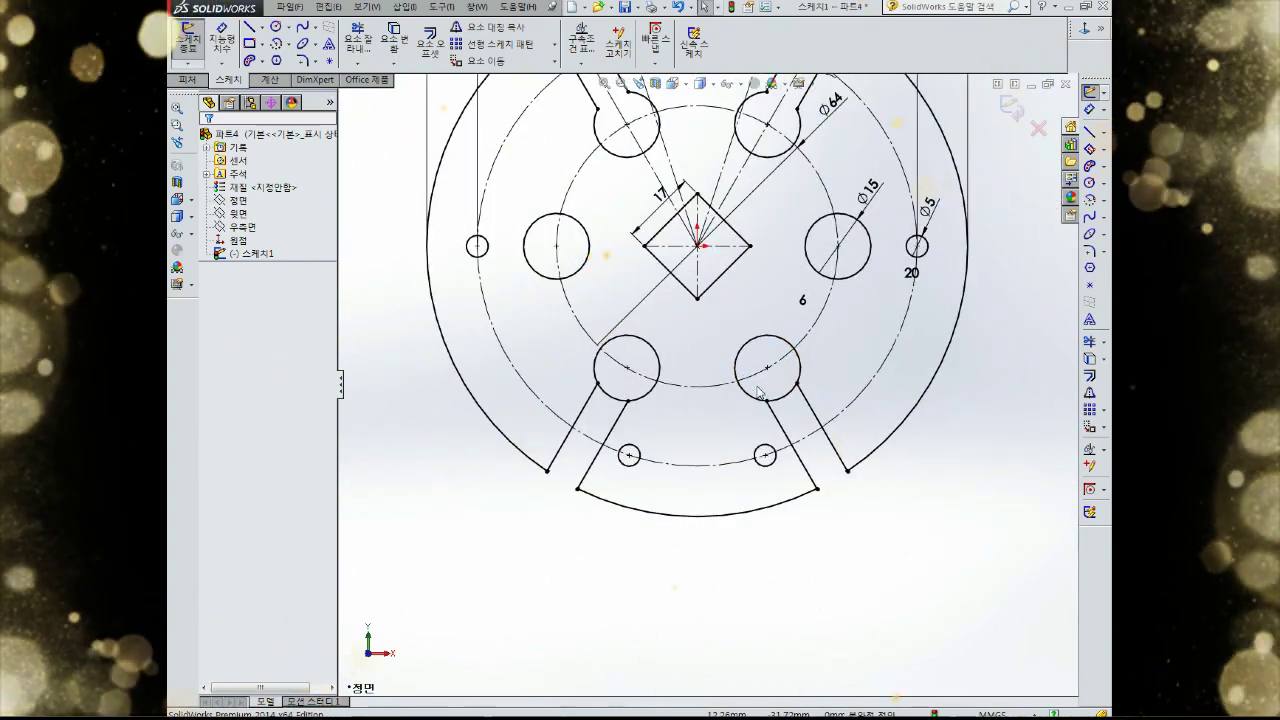
Try to trim the lower-right 15 mm circle's arc between the two slot walls
scroll(760, 392, "up", 1)
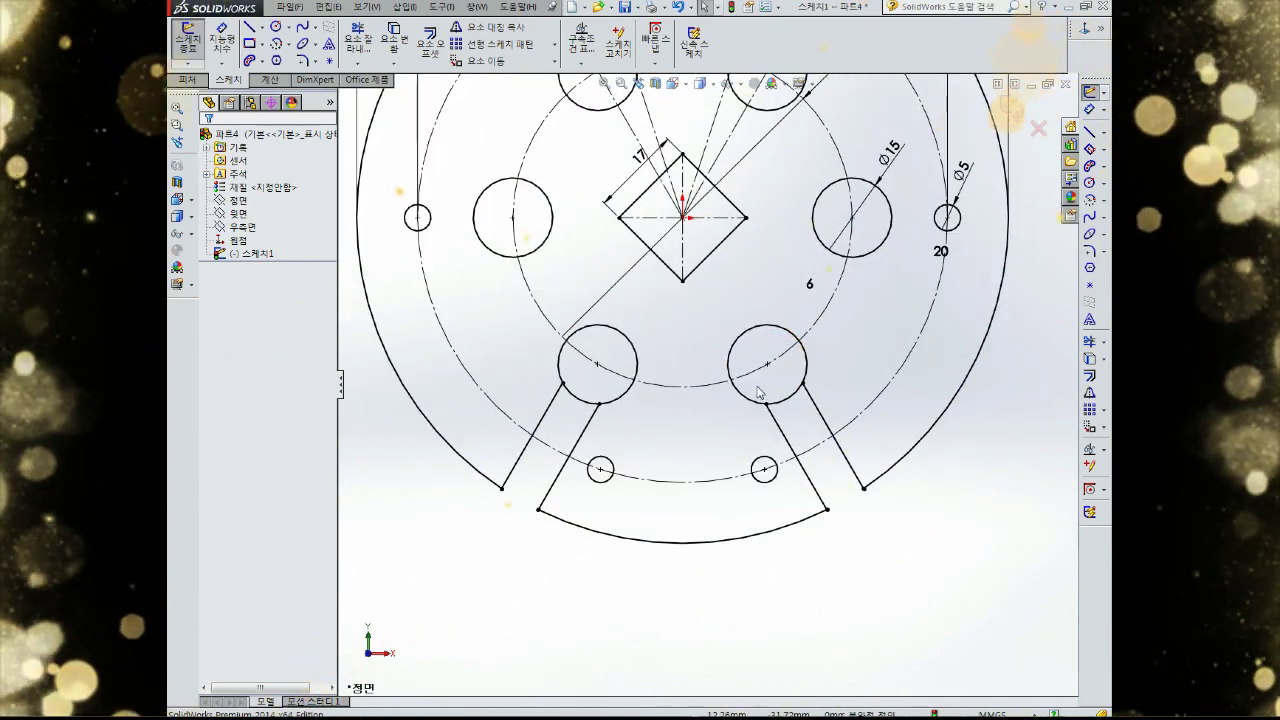
left_click(1089, 341)
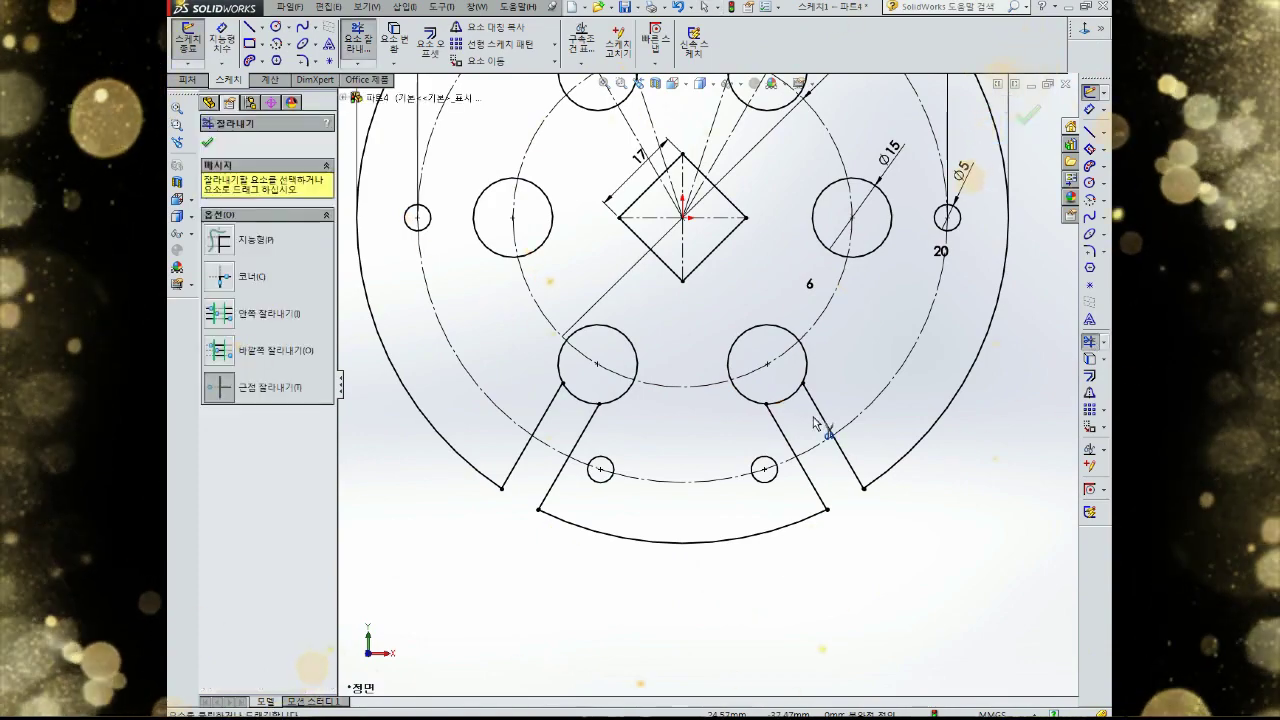
left_click(786, 404)
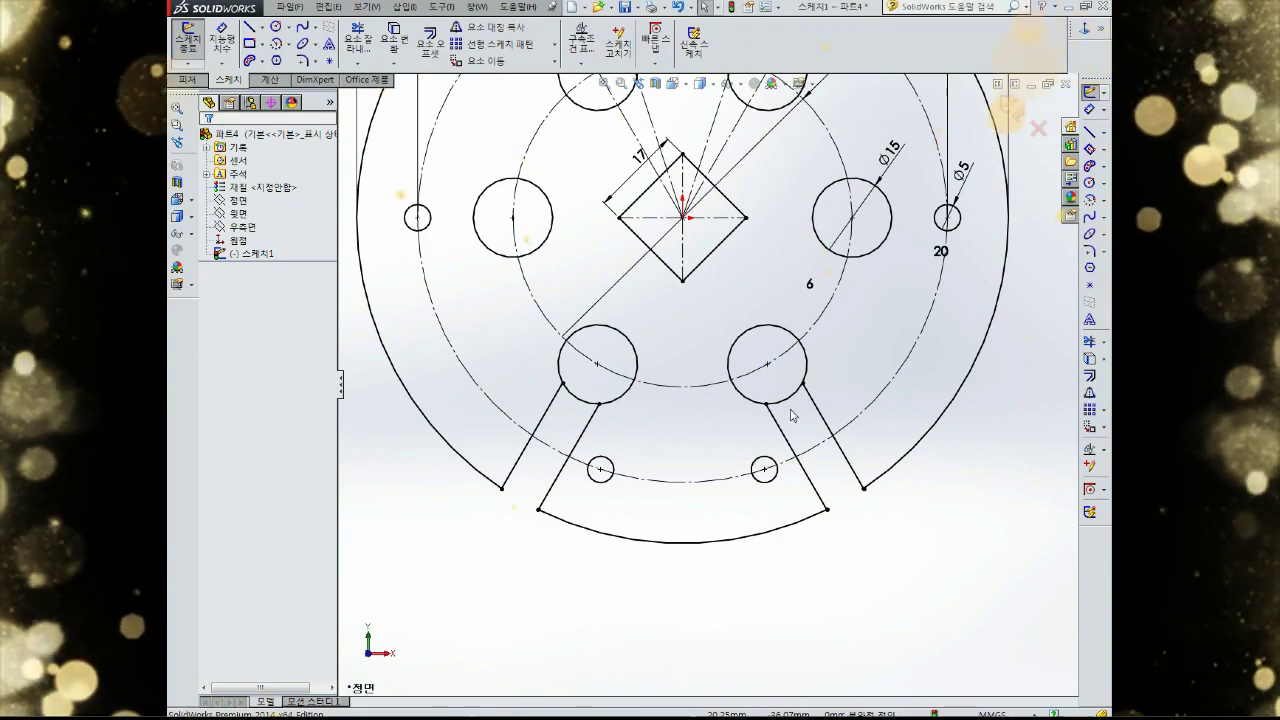
scroll(790, 415, "down", 2)
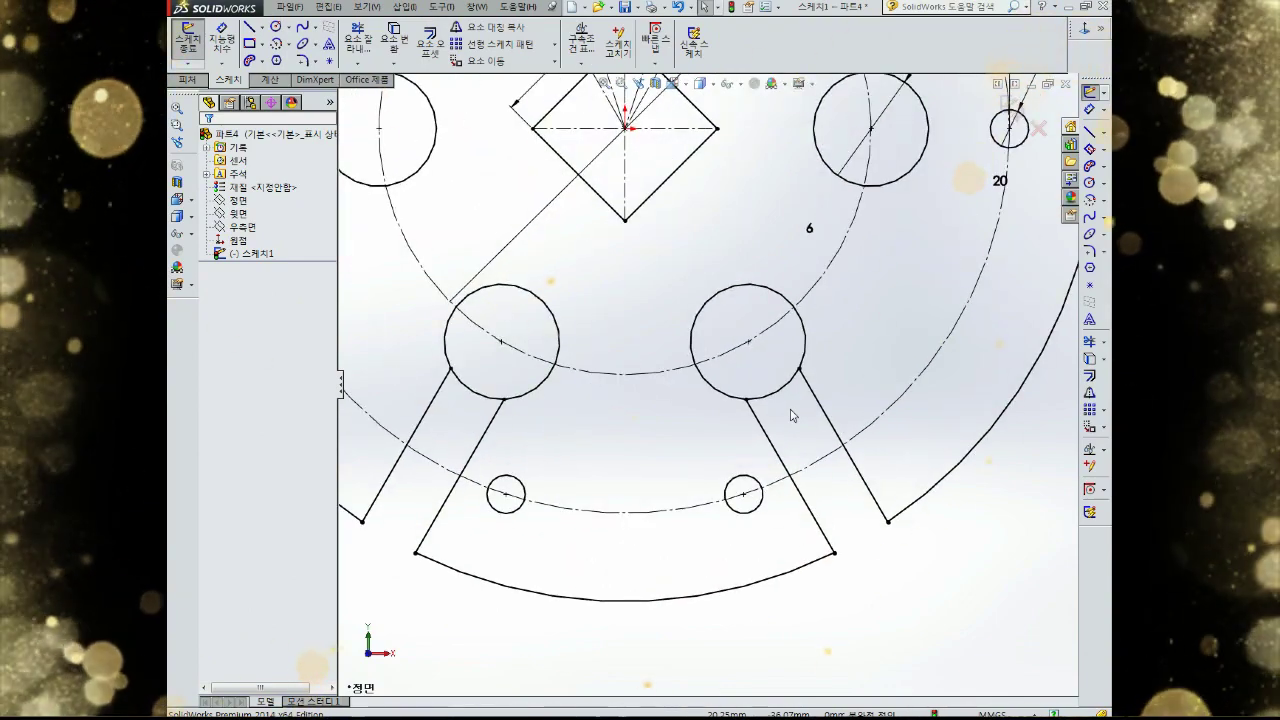
scroll(790, 415, "up", 3)
left_click(712, 382)
right_click(712, 385)
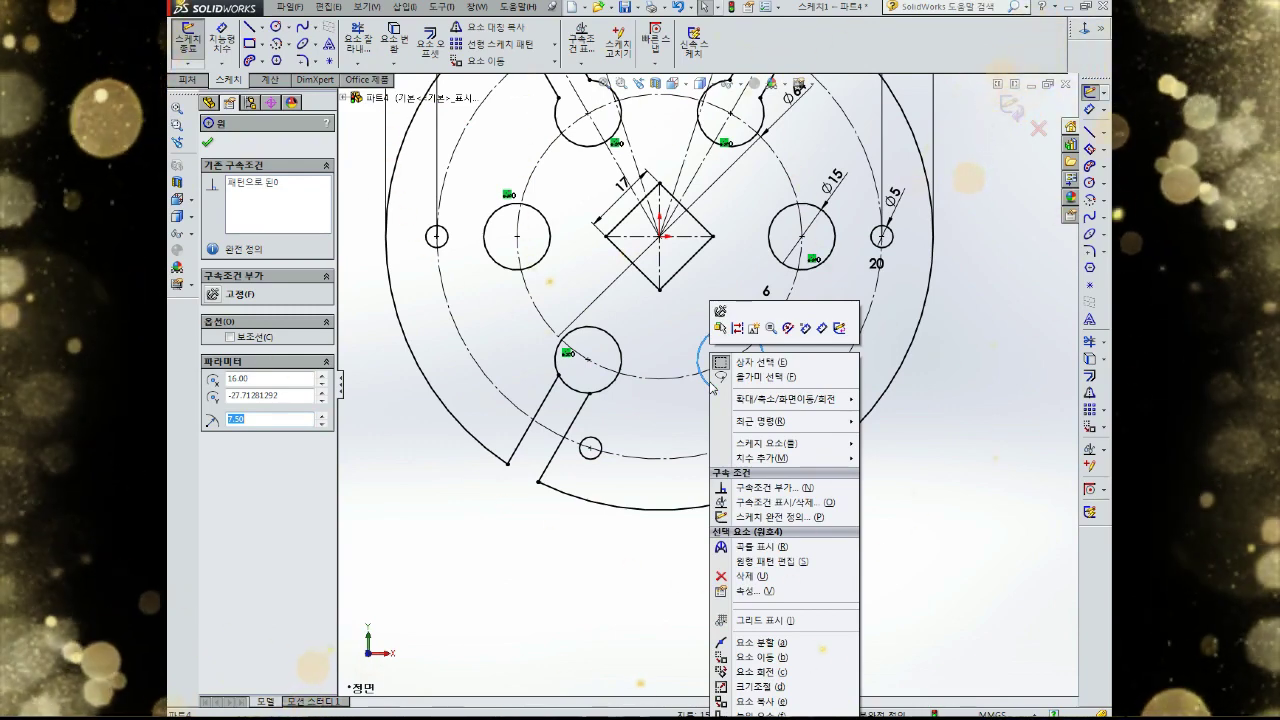
key("Escape")
key("Escape")
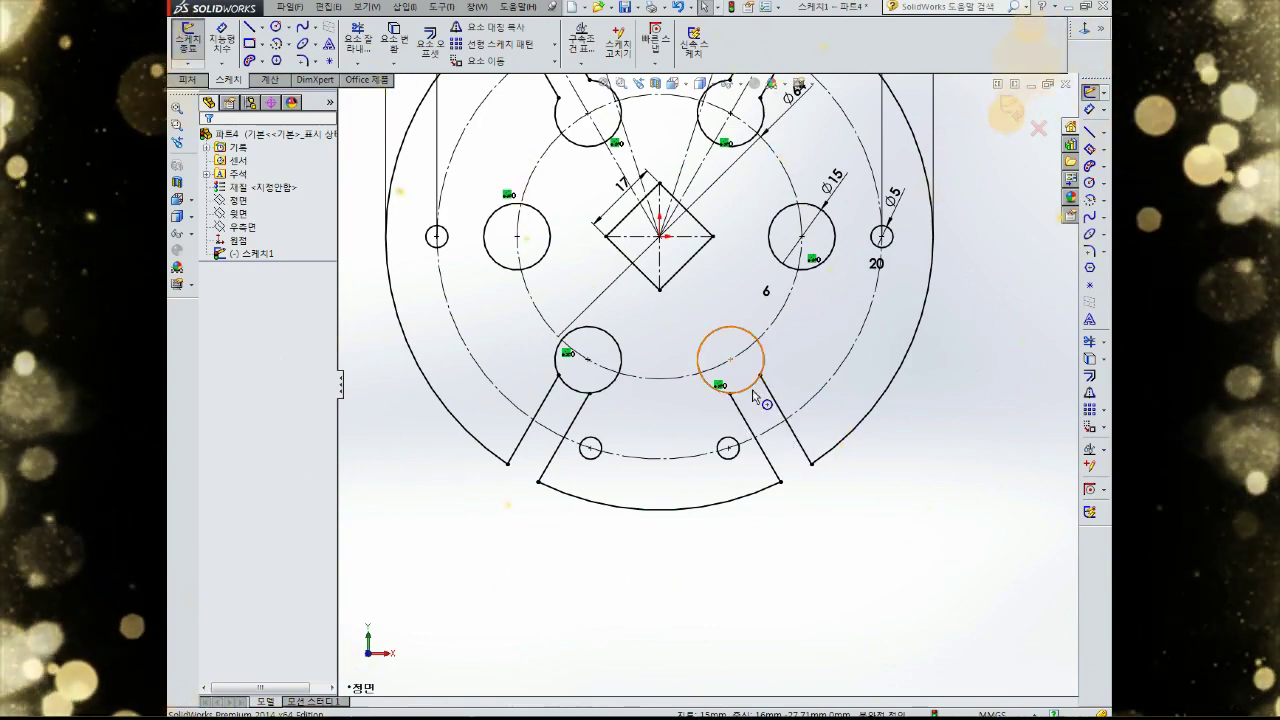
left_click(754, 384)
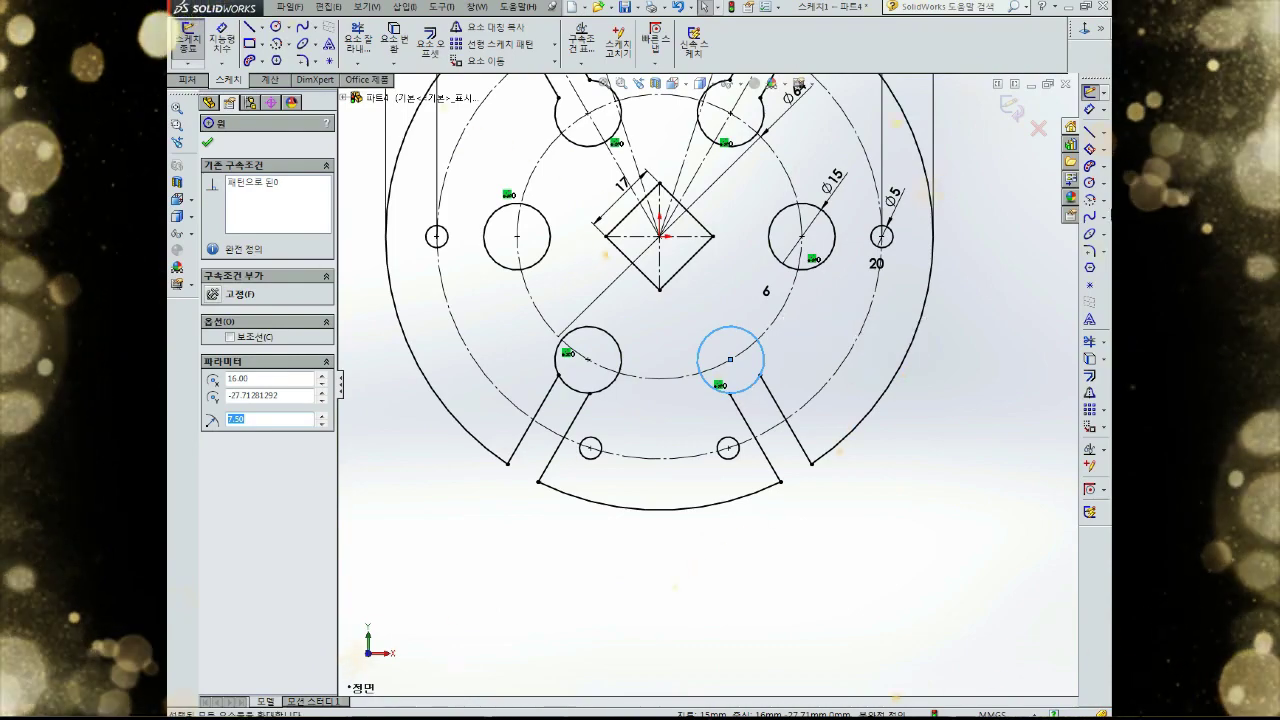
key("Escape")
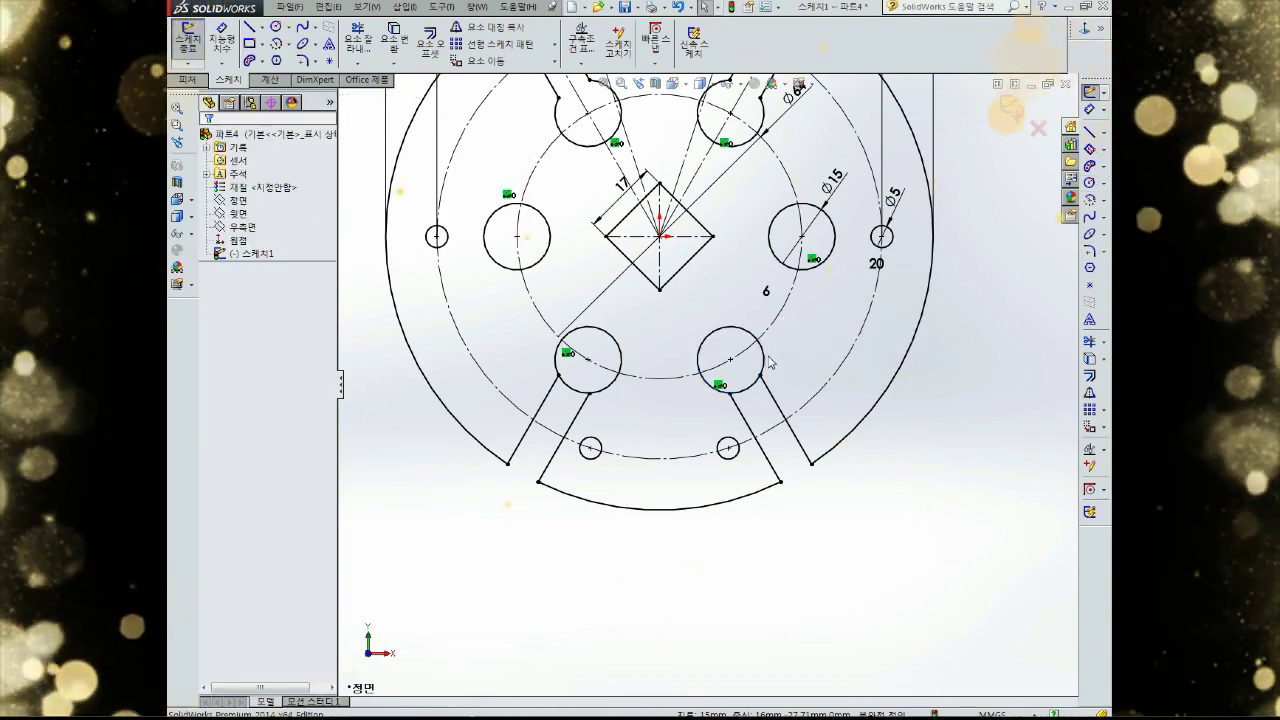
Delete the two lower 15 mm circles at the inner ends of the lower slots
left_click(764, 360)
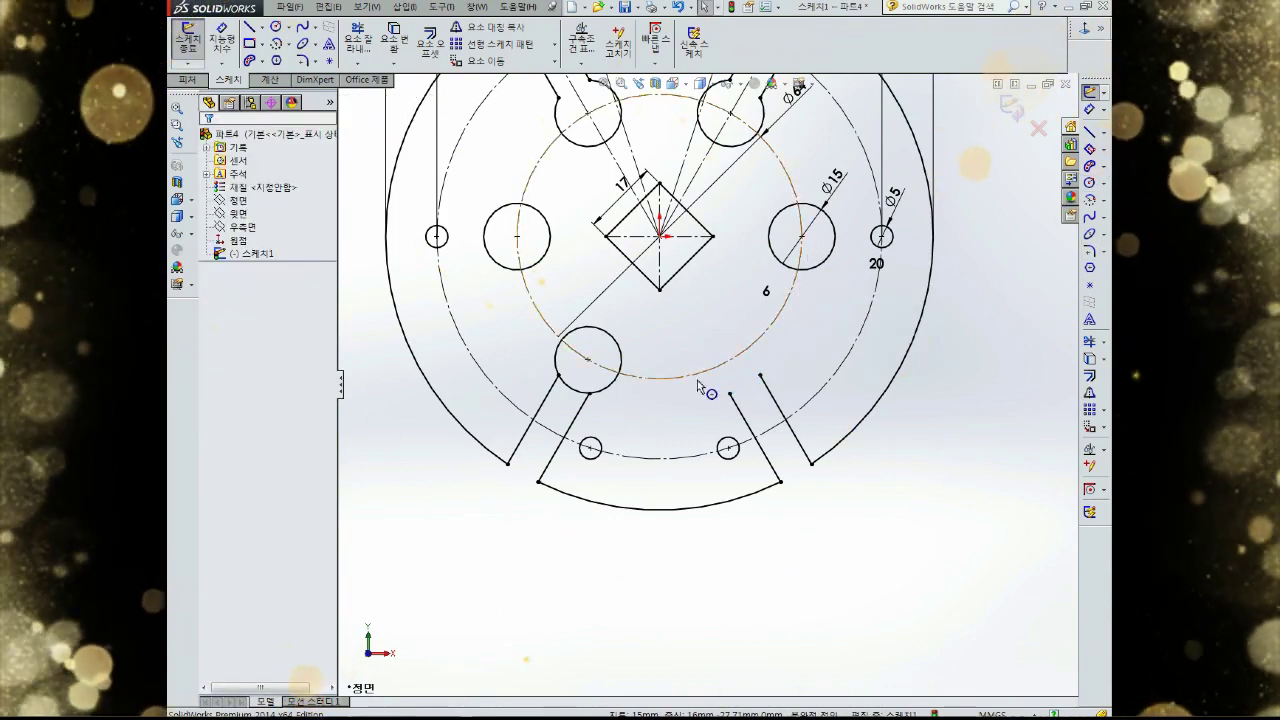
left_click(607, 387)
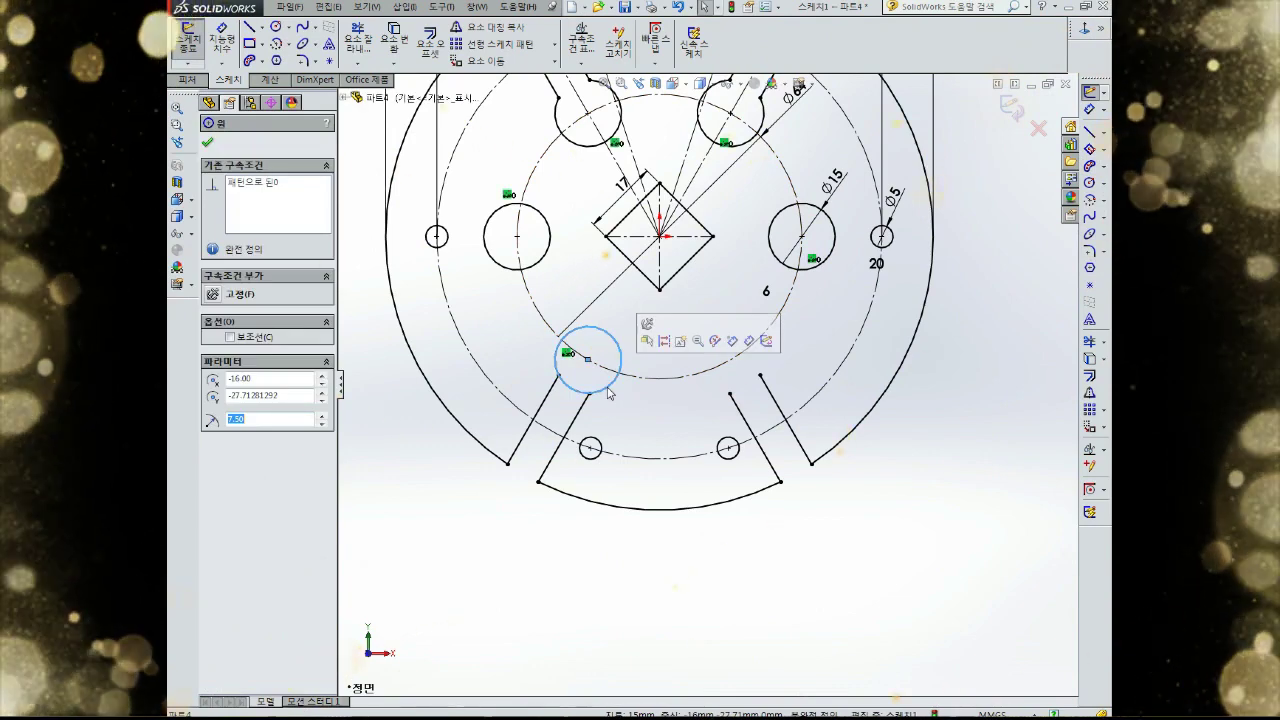
key("Delete")
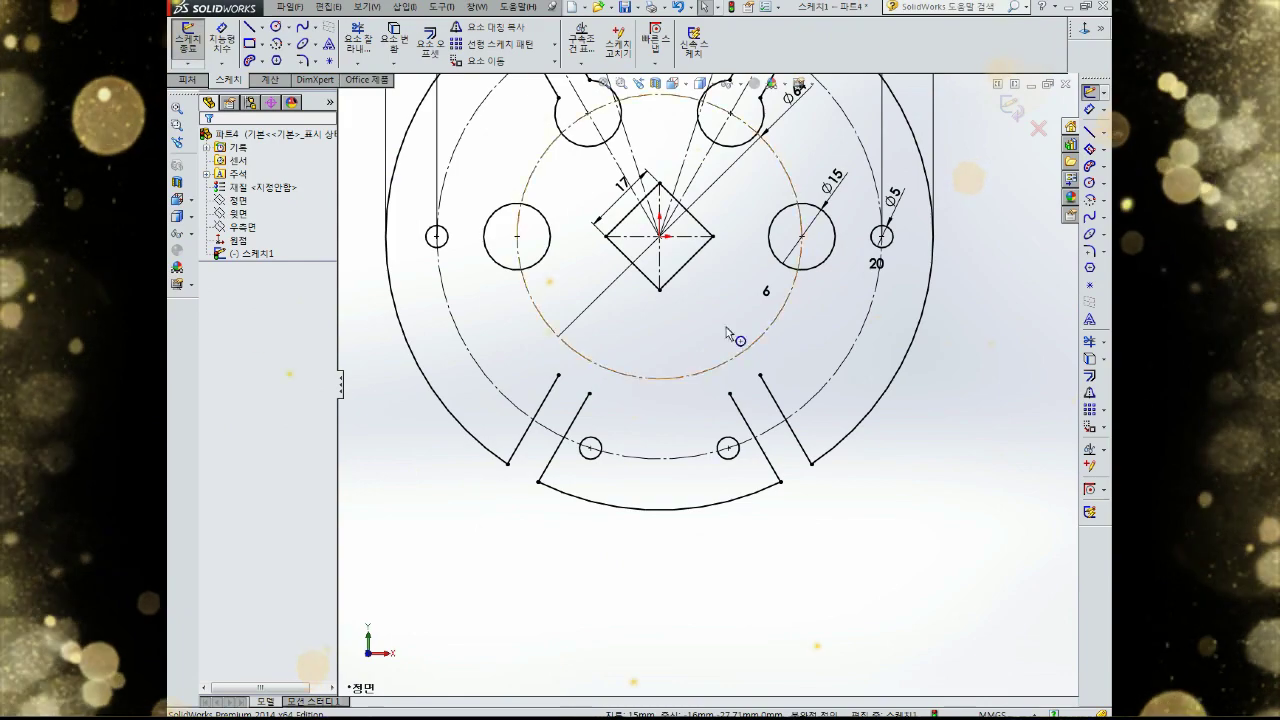
Mirror the two upper slots' trimmed 15 mm arcs about the diamond's horizontal centre line and exit the sketch
scroll(708, 158, "down", 2)
scroll(708, 172, "up", 3)
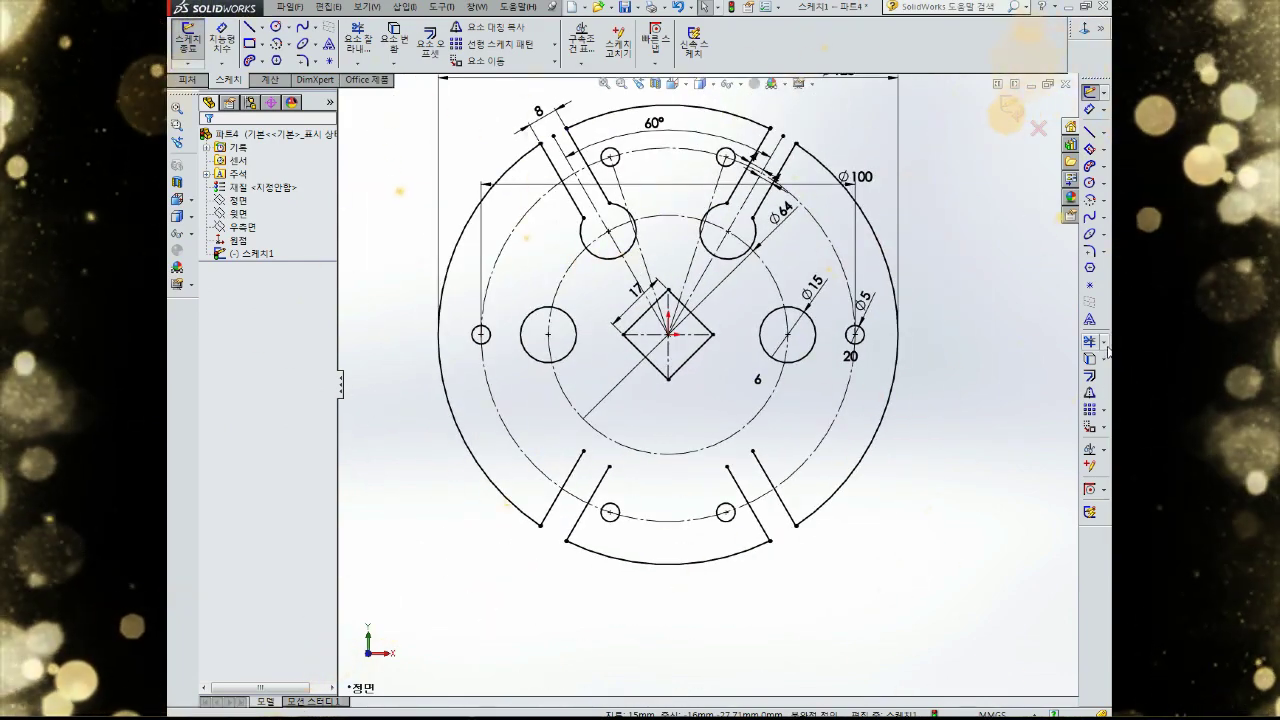
left_click(1090, 392)
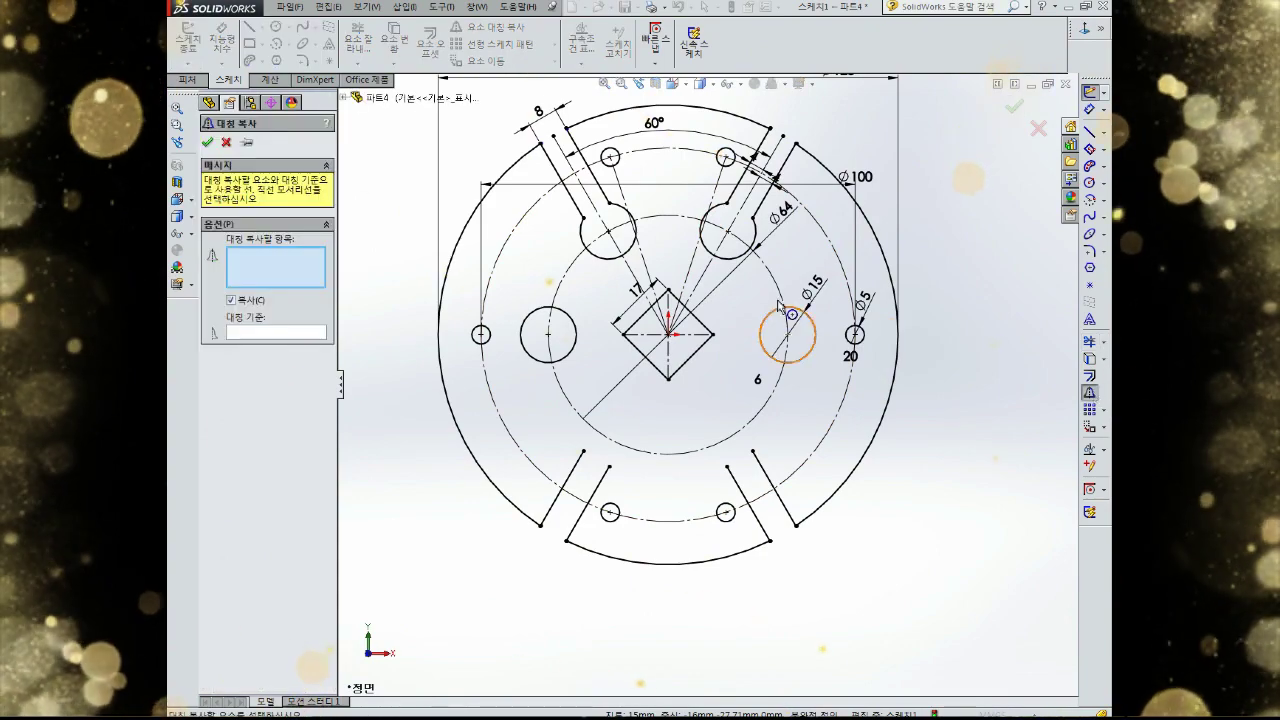
left_click(736, 257)
left_click(614, 262)
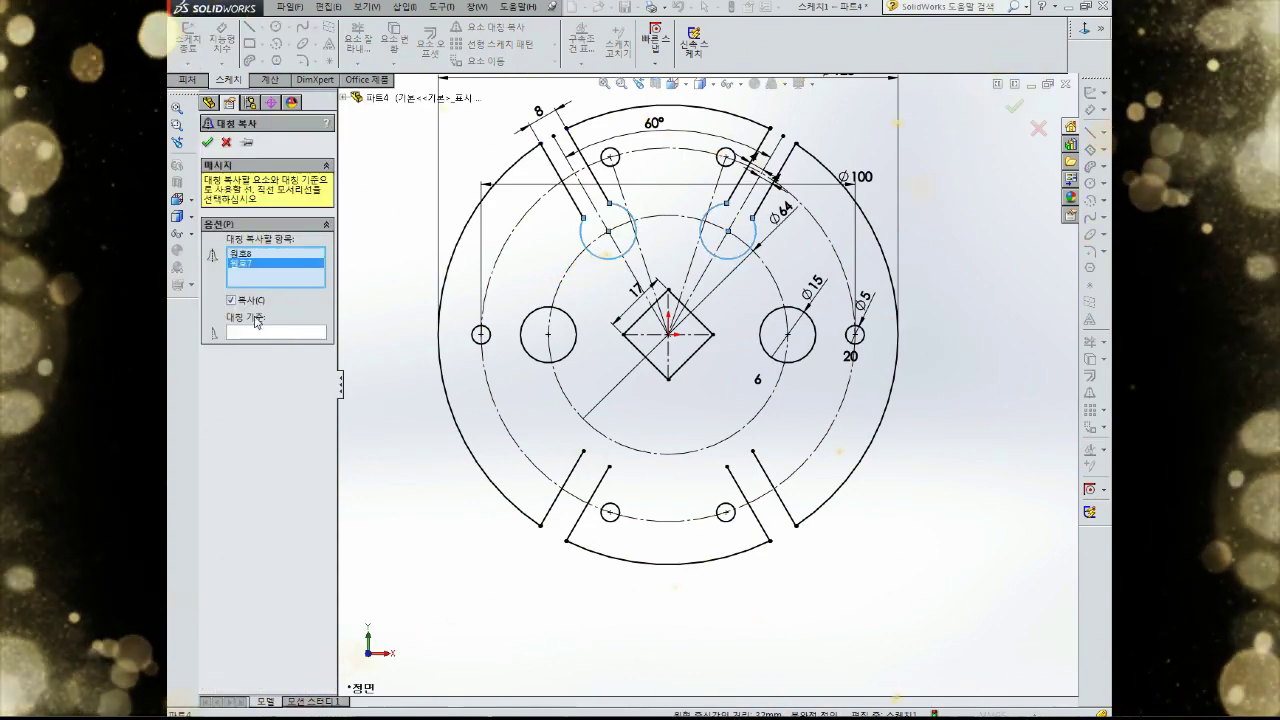
left_click(262, 333)
left_click(703, 335)
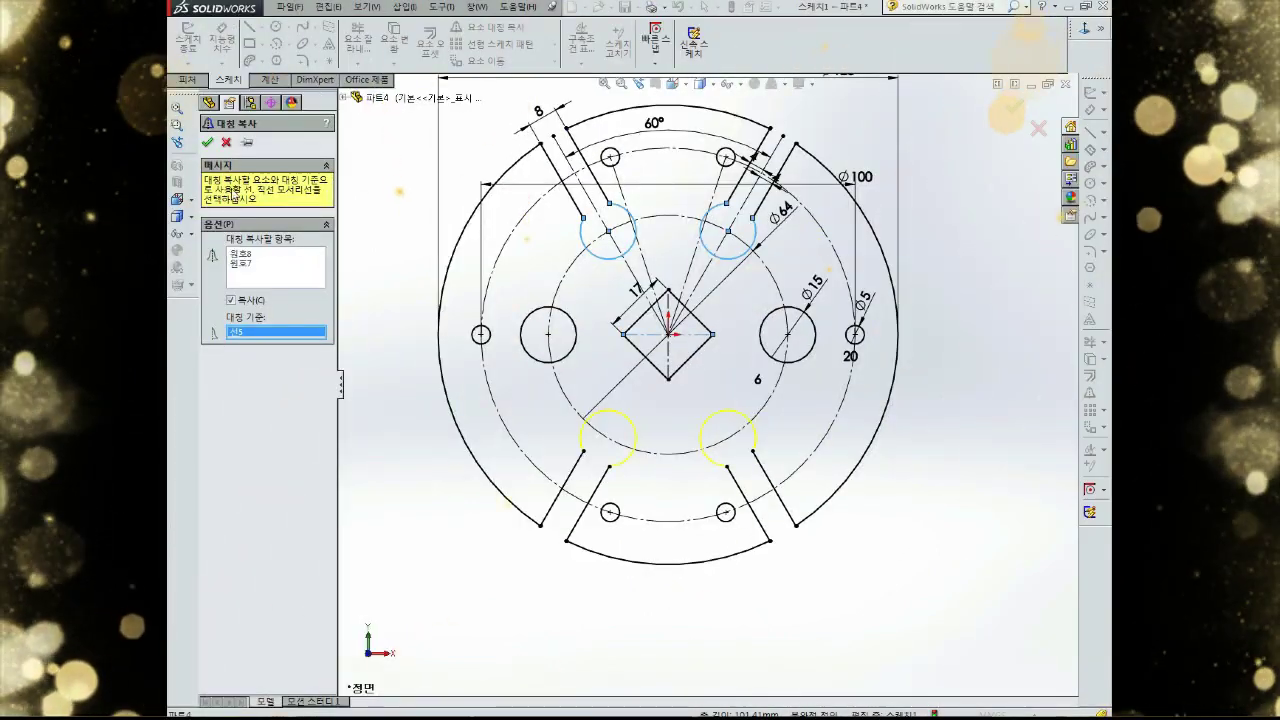
left_click(209, 143)
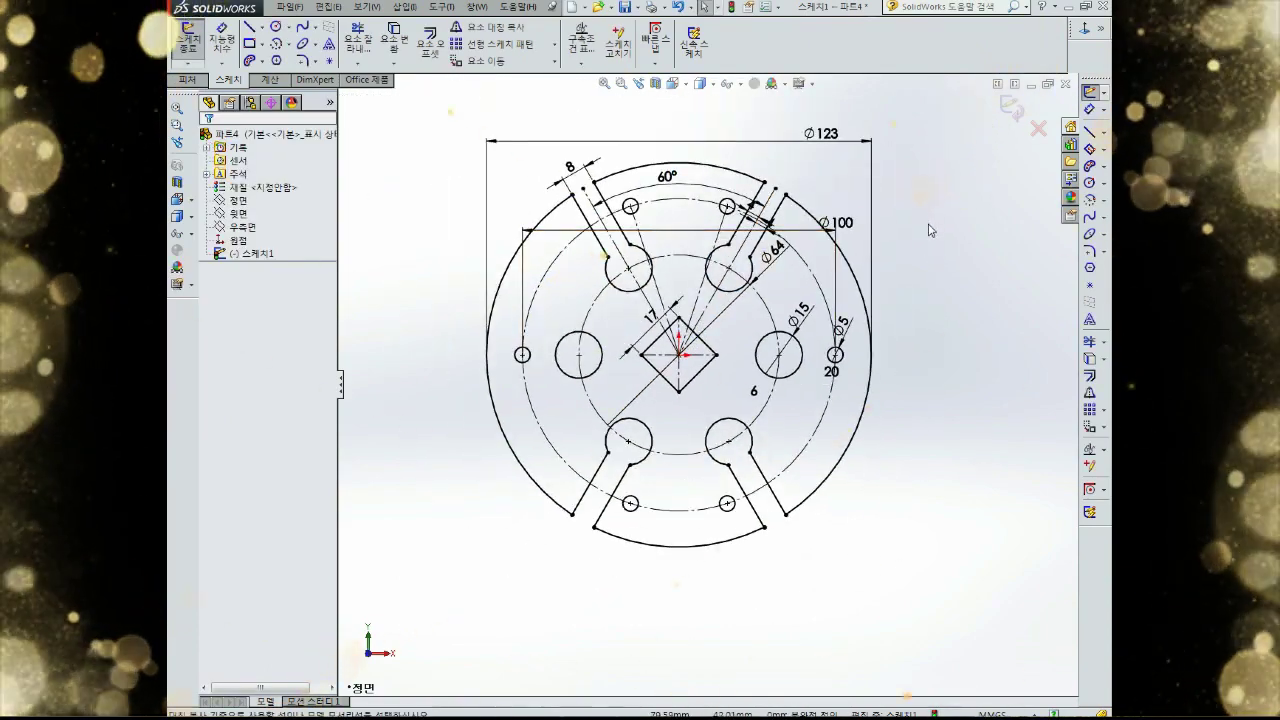
left_click(1010, 108)
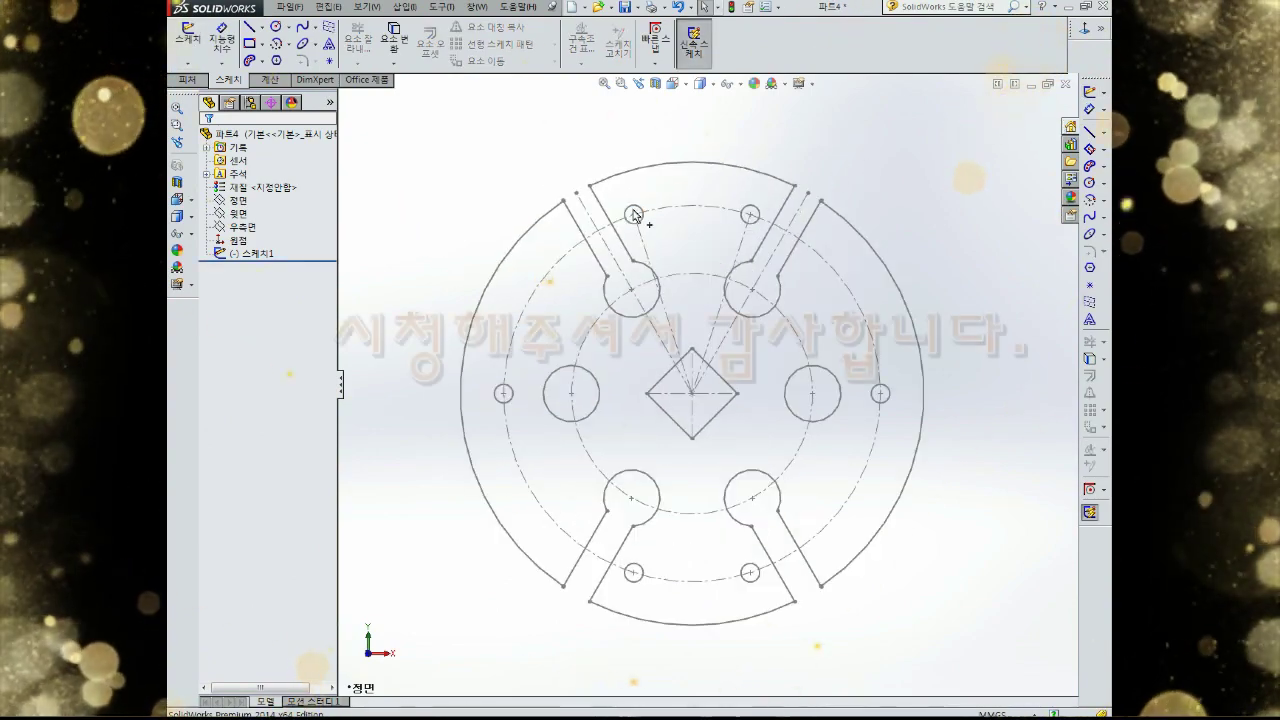